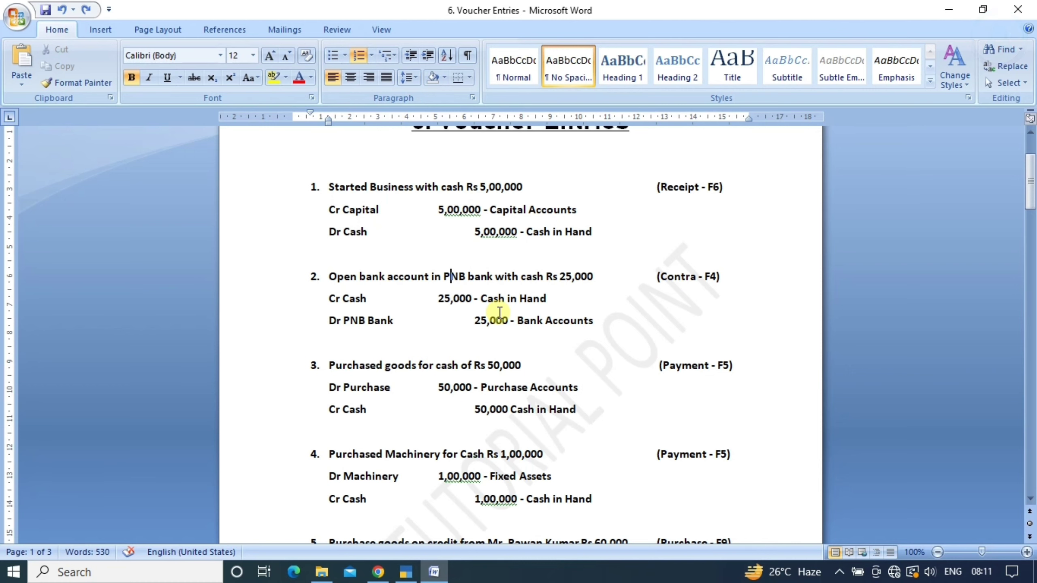
Start a Contra voucher crediting Cash with 25,000
key(alt+Tab)
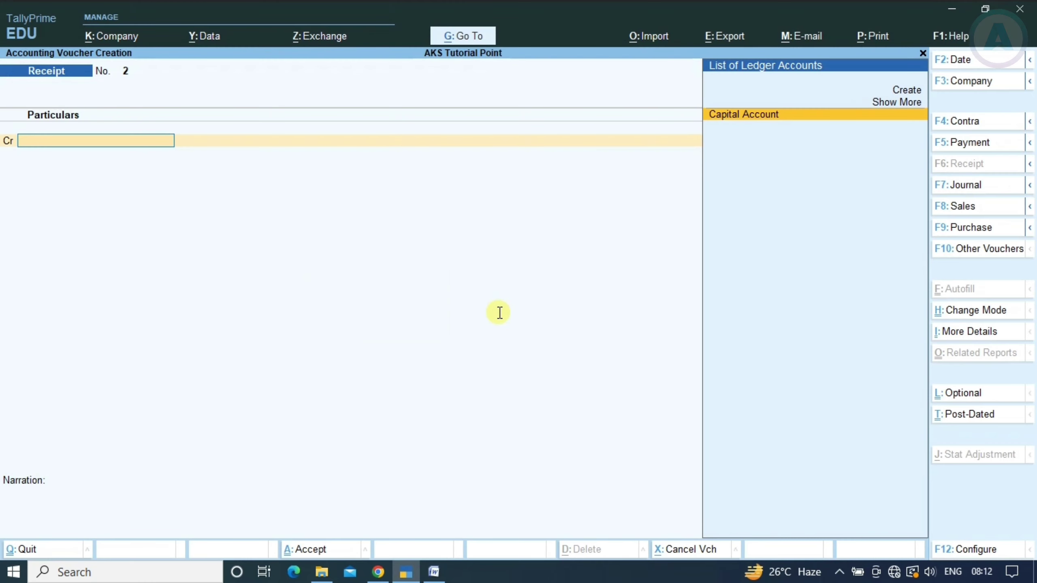
key(alt+Tab)
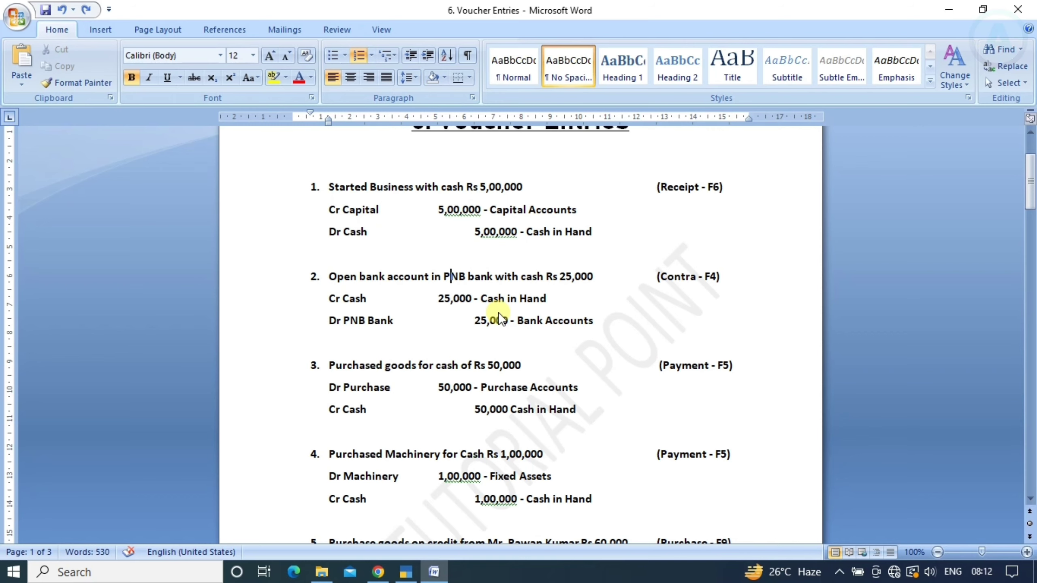
key(alt+Tab)
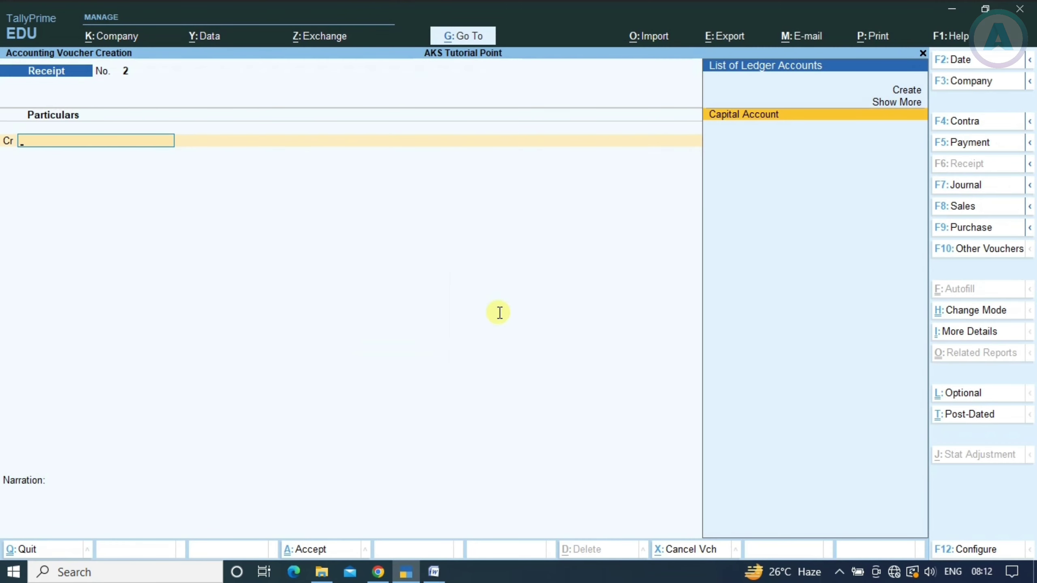
key(F4)
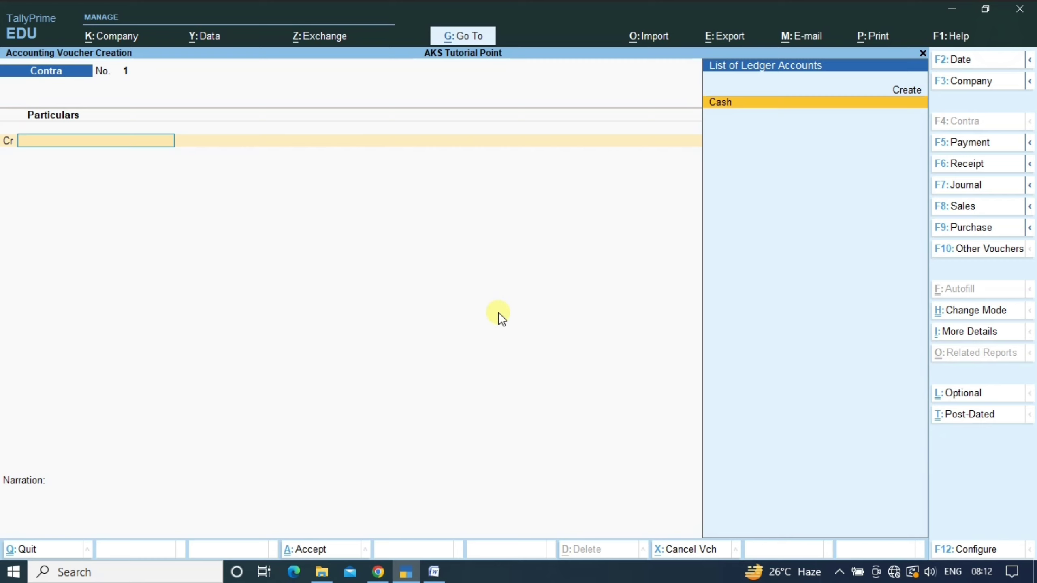
key(Return)
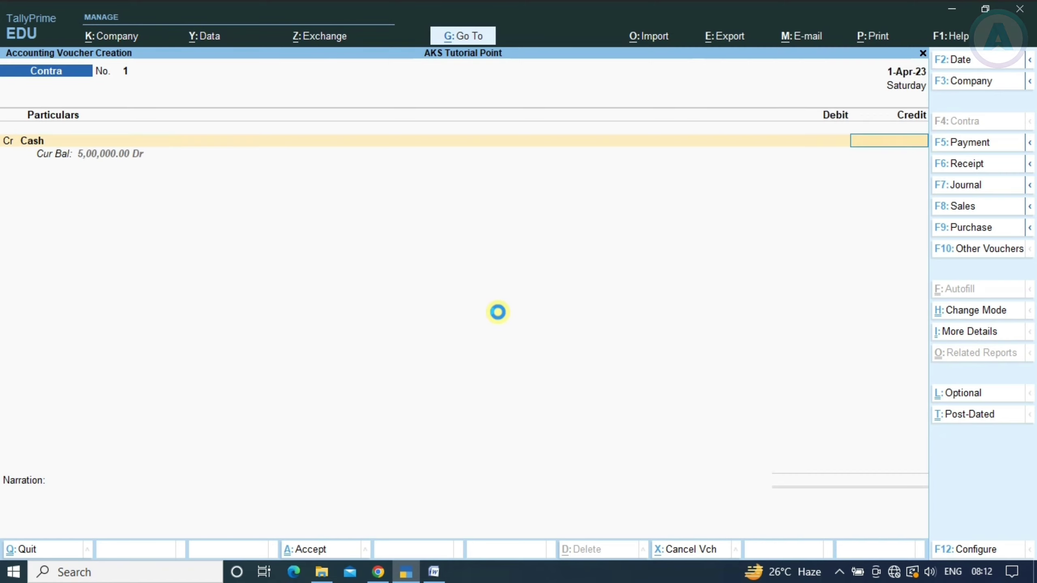
key(alt+Tab)
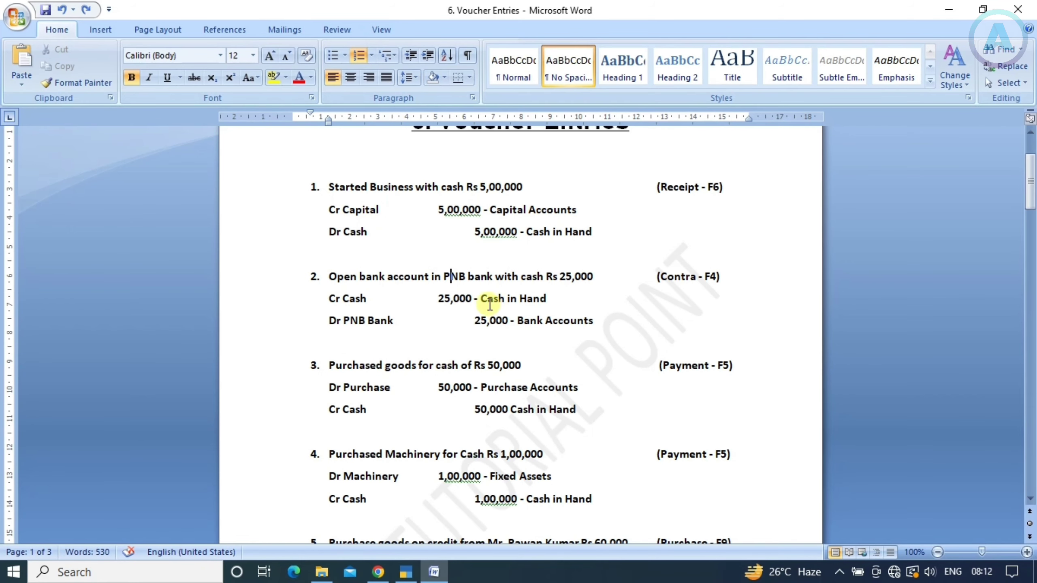
key(alt+Tab)
text(25000)
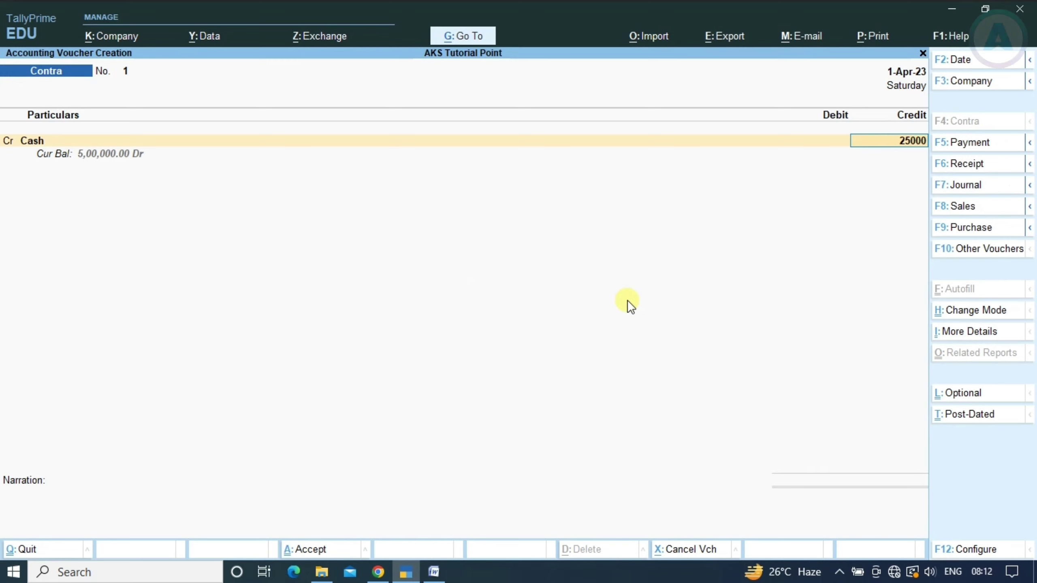
key(Return)
key(Return)
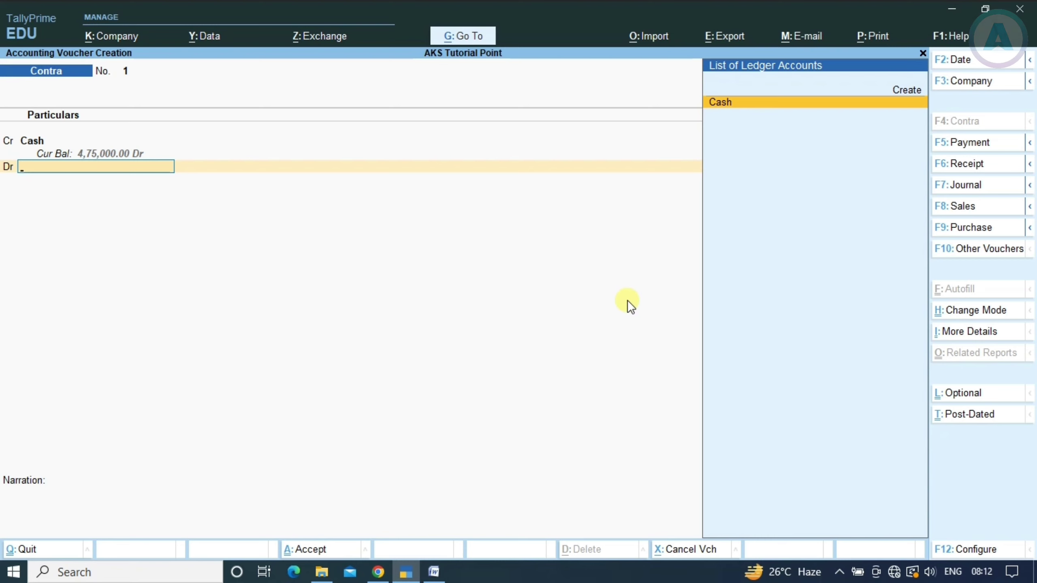
Create a 'PNB Bank Account' ledger under Bank Accounts for the Contra debit line
key(alt+c)
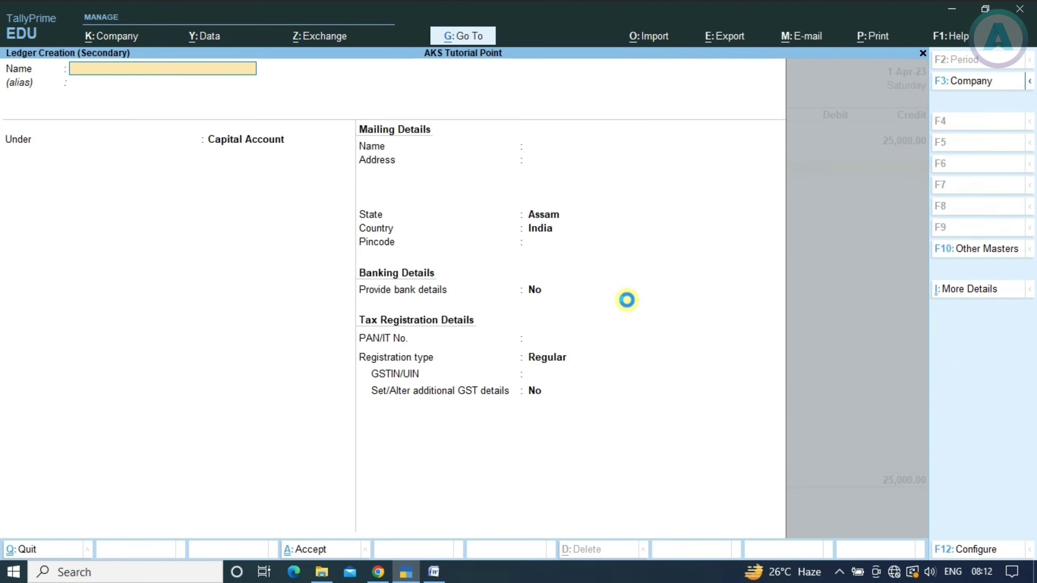
text(PNB Bank)
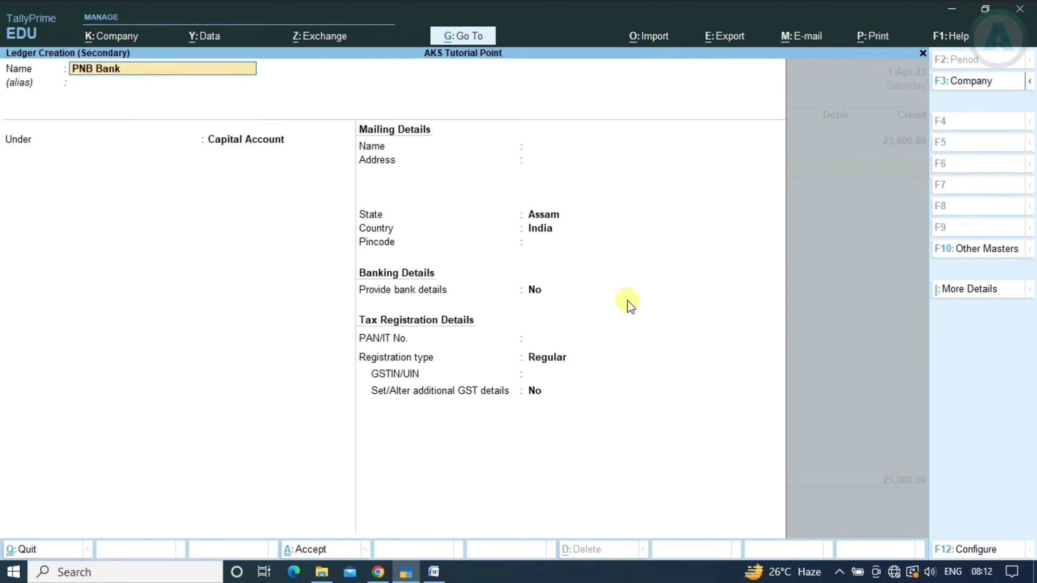
text( Account)
key(Return)
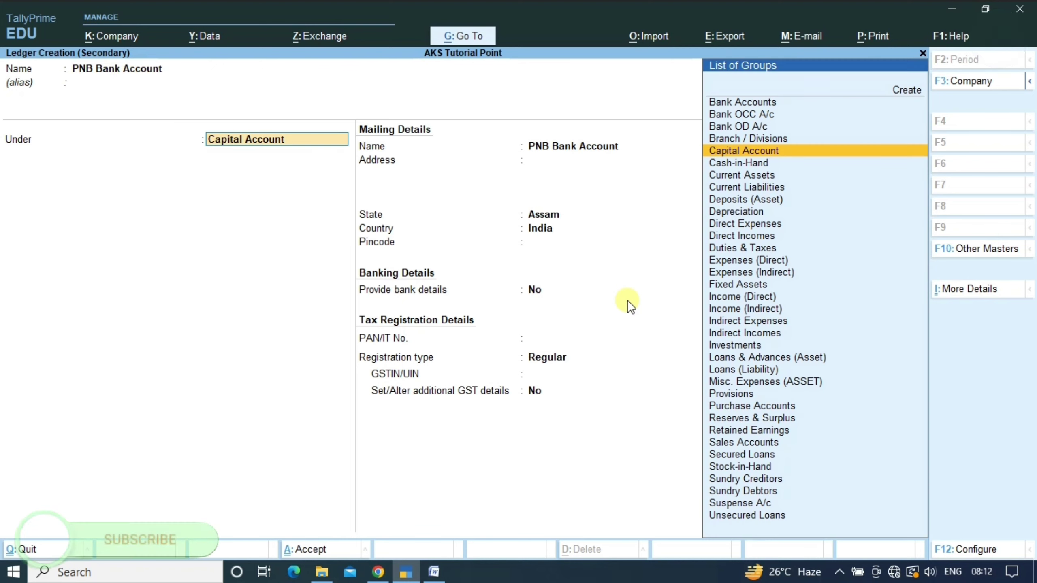
text(Ban)
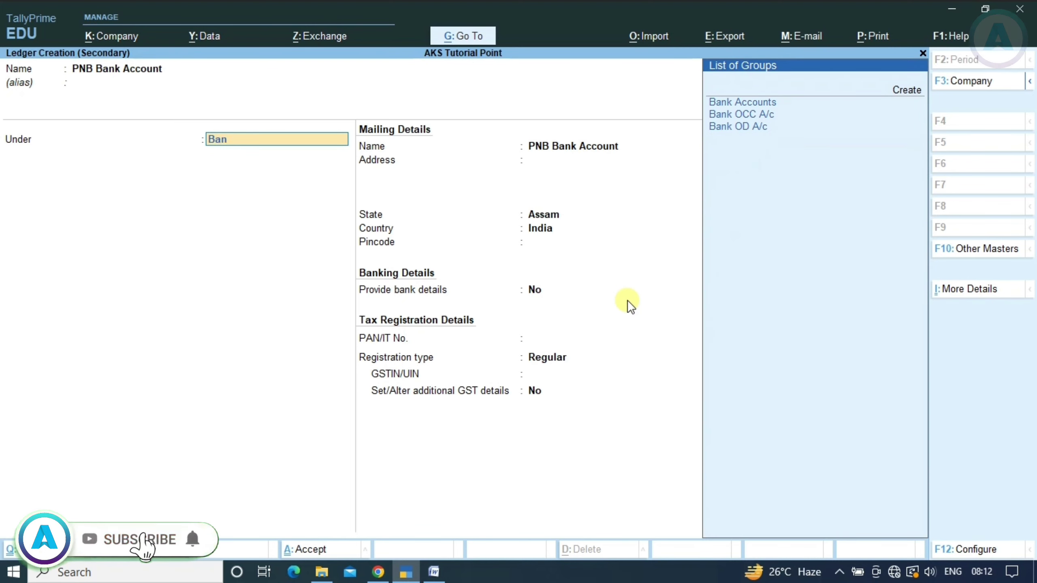
text(k)
key(Return)
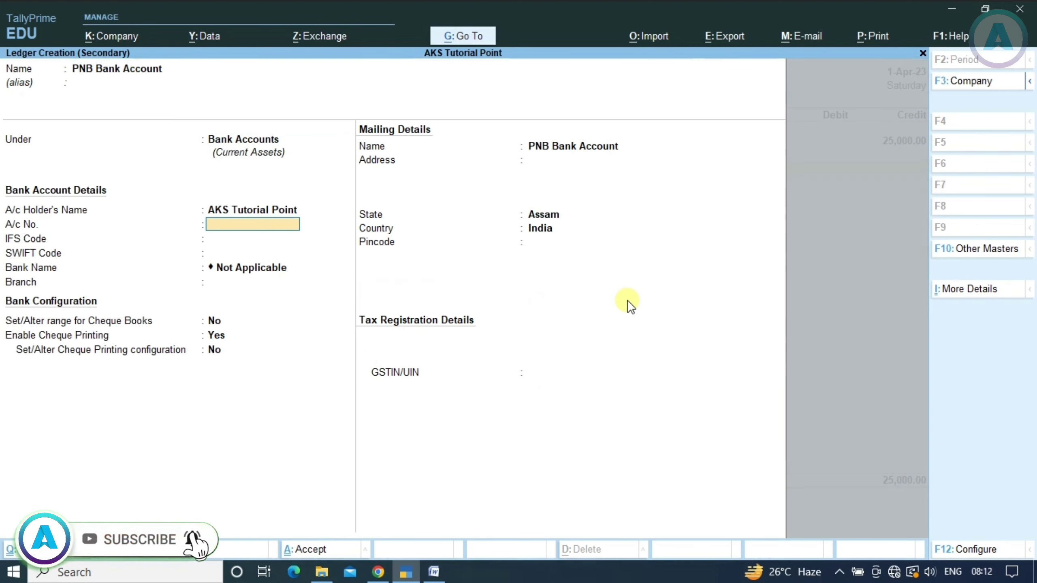
key(Return)
key(Return)
key(Return)
key(Return)
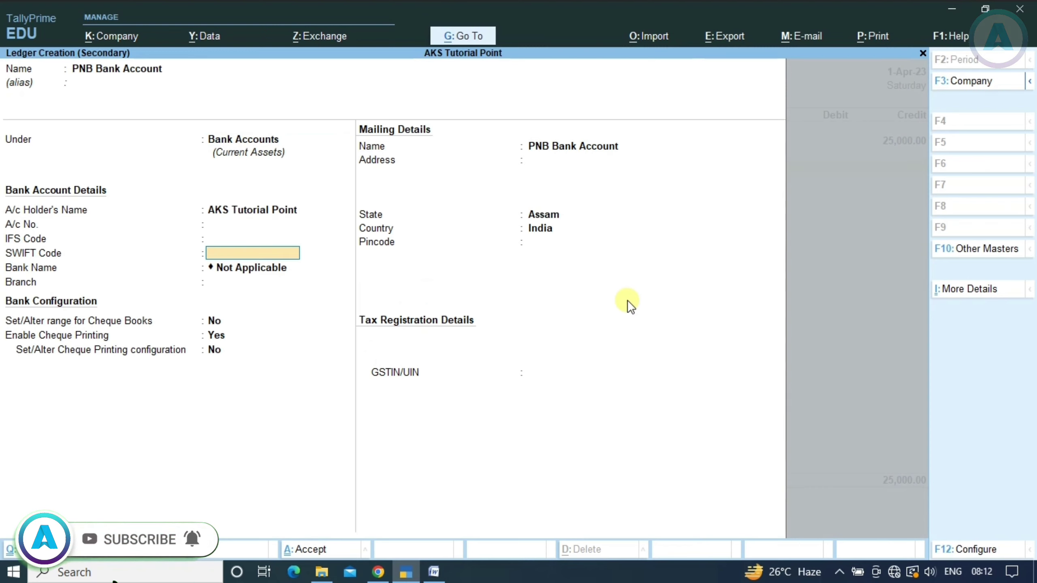
key(Return)
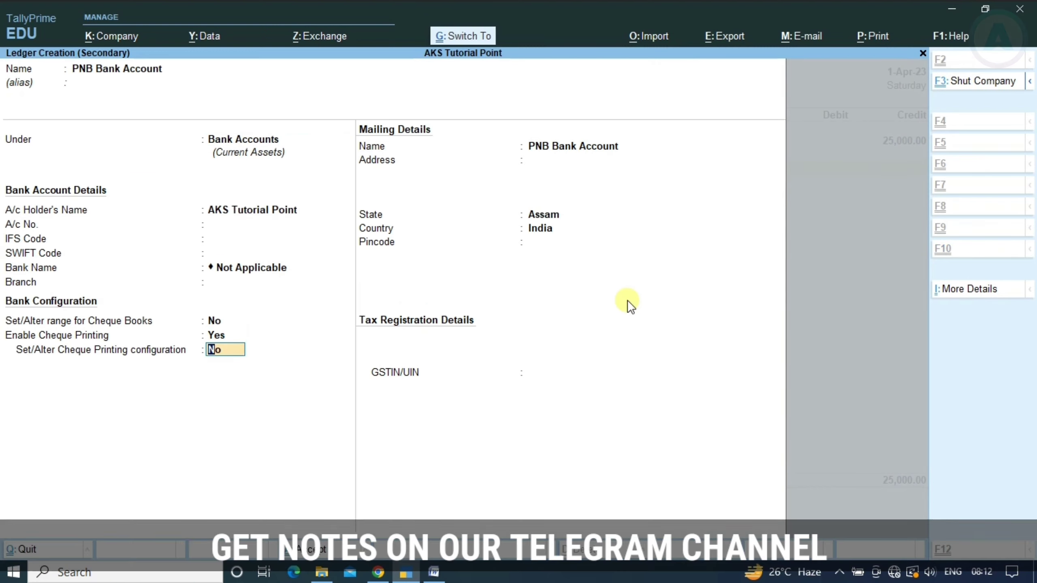
key(Return)
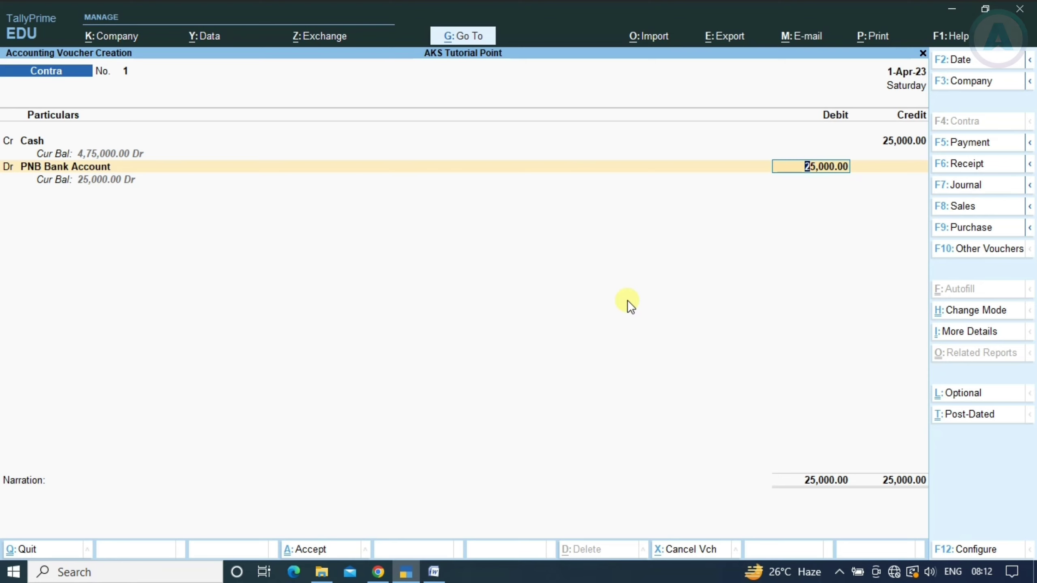
Allocate 25 notes of 1000 to the deposit and save the Contra voucher
key(Return)
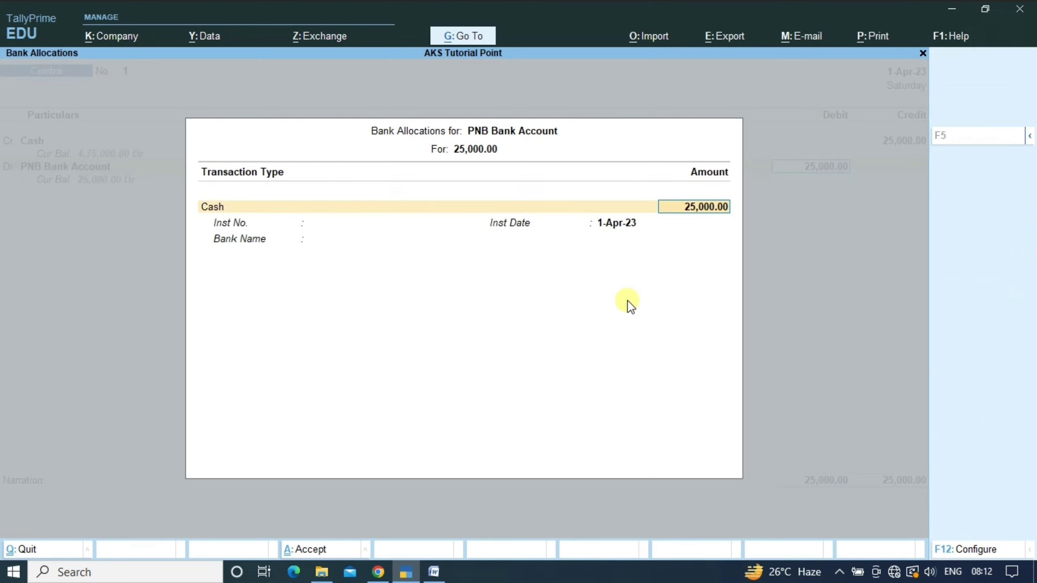
key(Return)
key(Return)
key(Return)
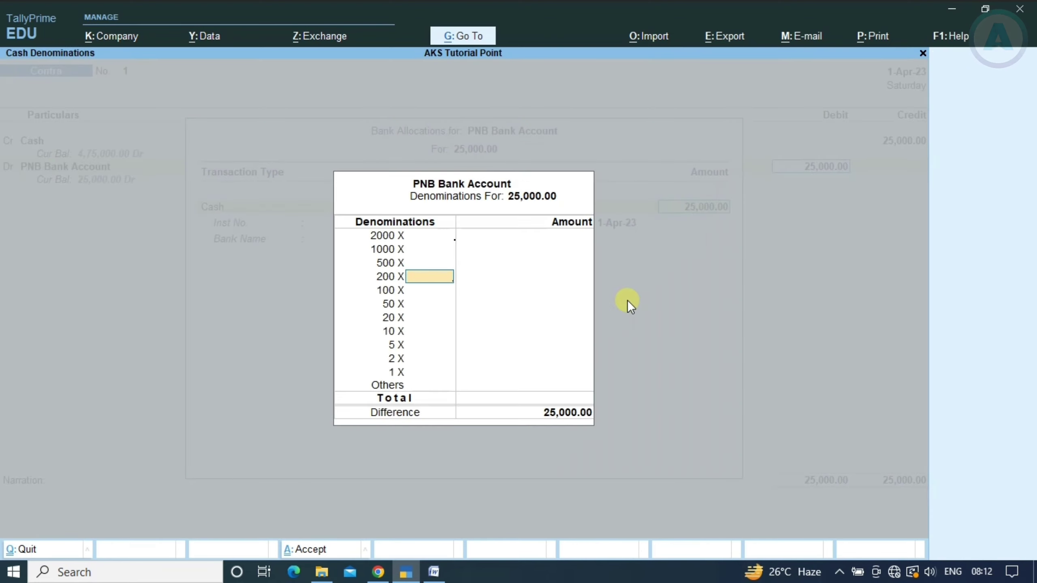
key(Up)
key(Up)
text(25)
key(Return)
key(Return)
key(Return)
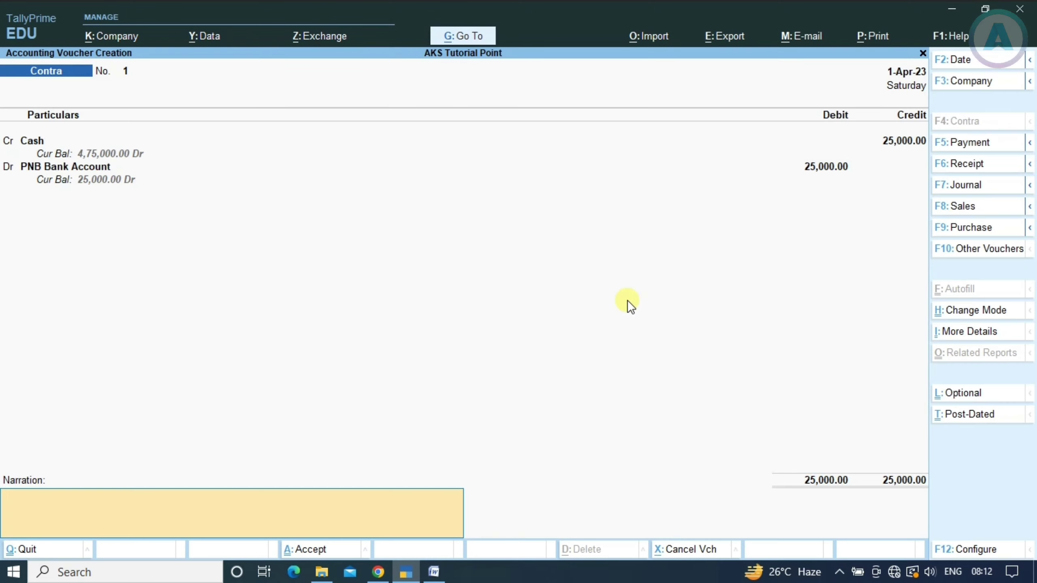
key(Return)
key(Return)
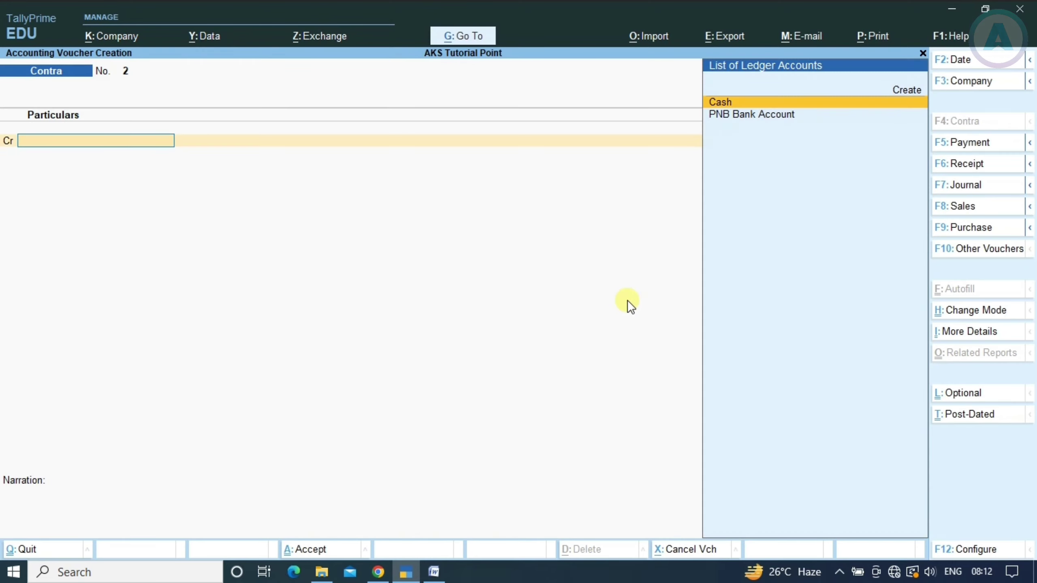
Read entry 3 in the Word list and start a Payment voucher with F5
key(alt+Tab)
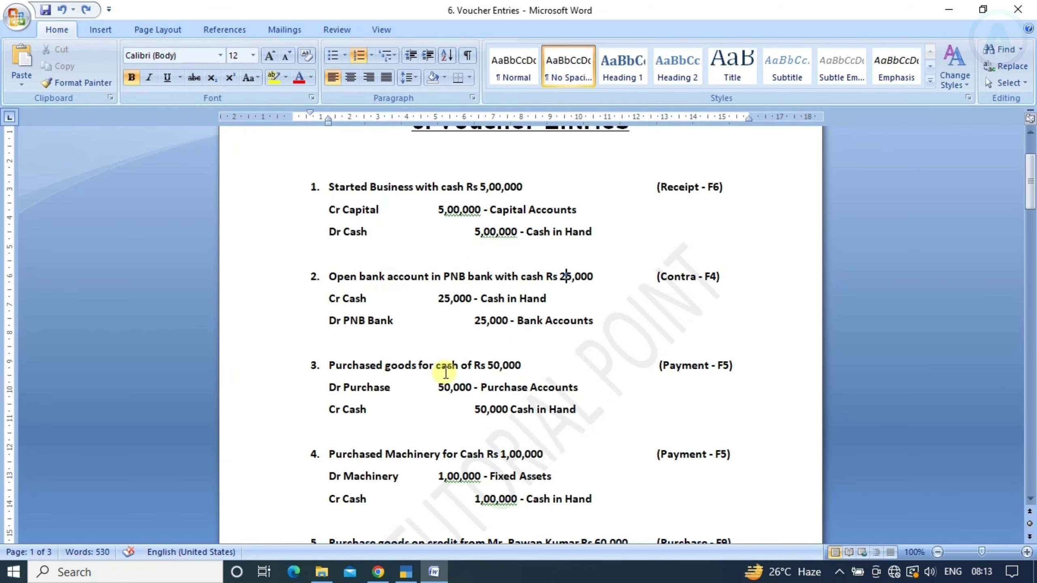
scroll(447, 371, down, 2)
scroll(449, 367, down, 2)
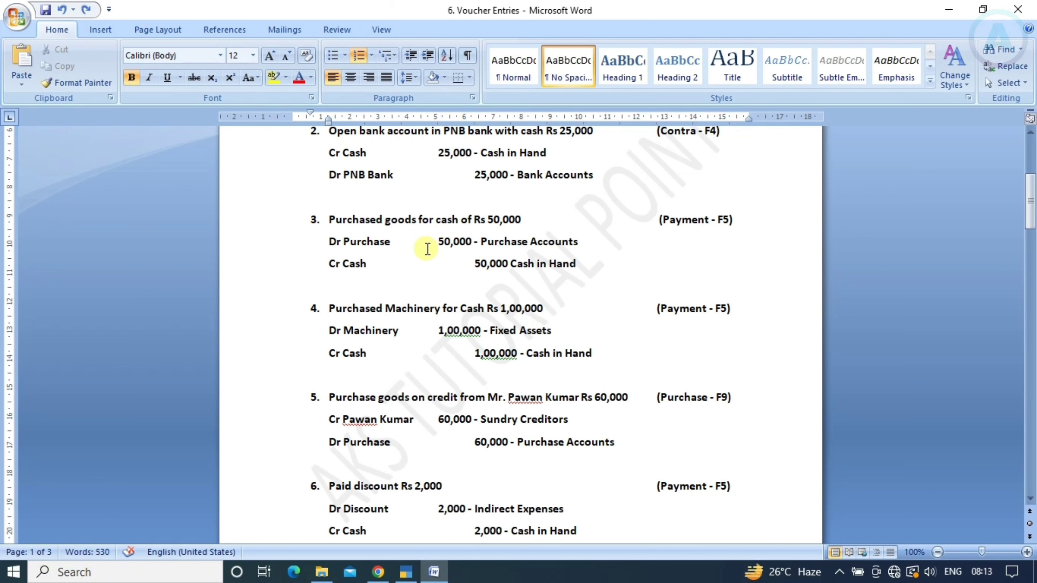
key(alt+Tab)
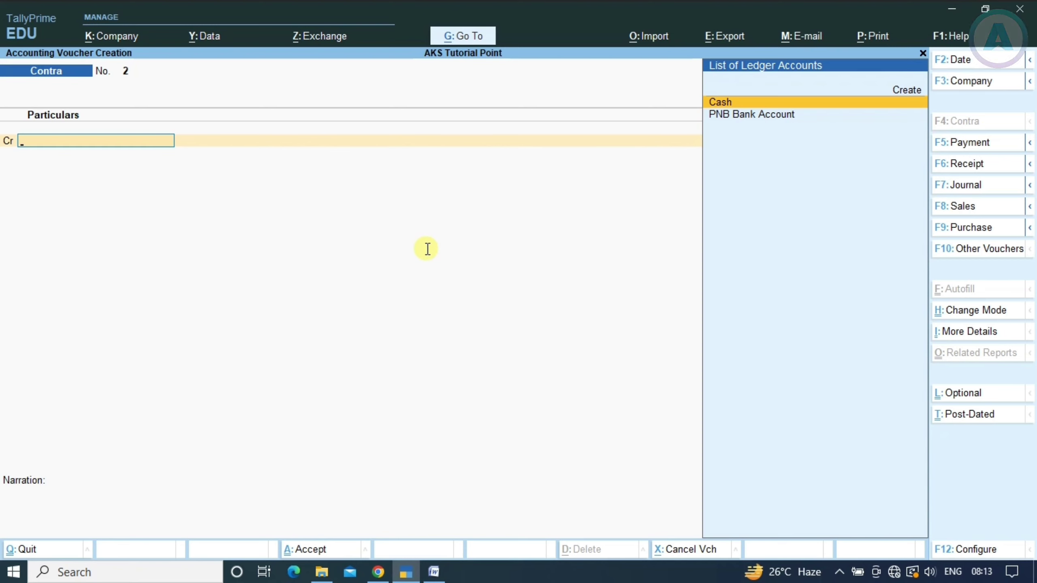
key(F5)
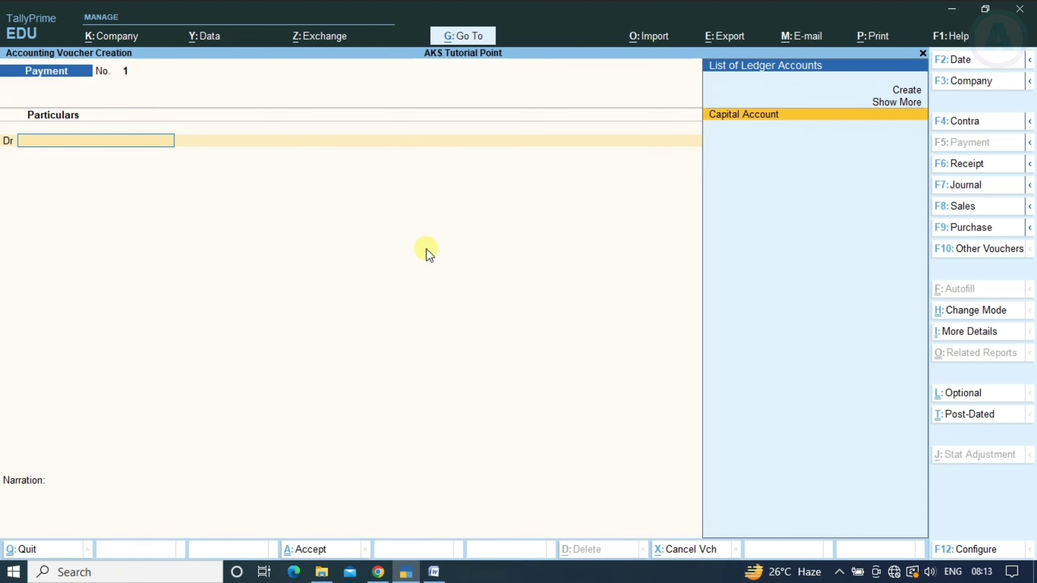
key(alt+Tab)
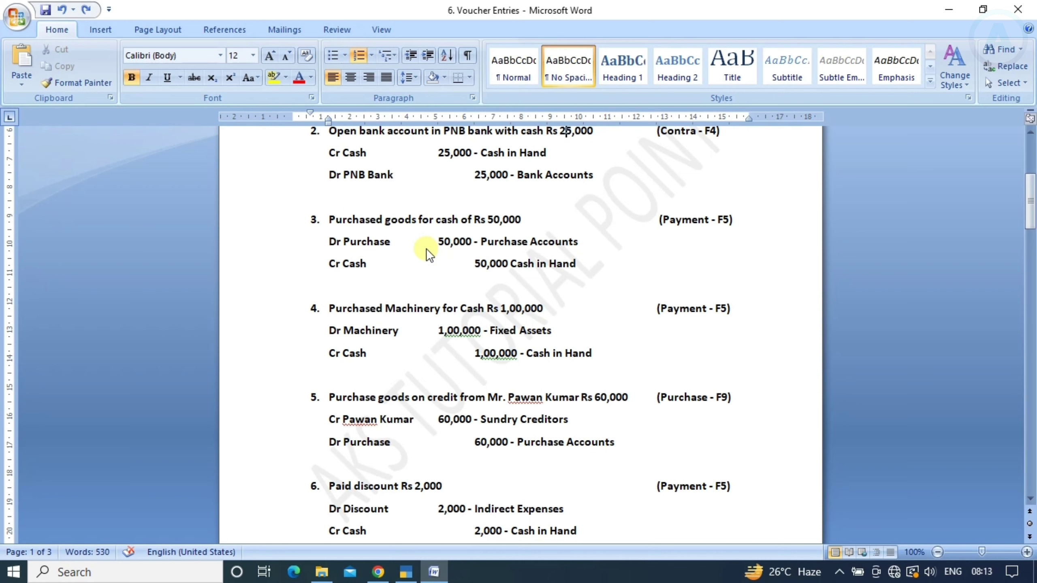
Create a 'Purchase Account' ledger under Purchase Accounts as the Payment voucher's debit line
key(alt+Tab)
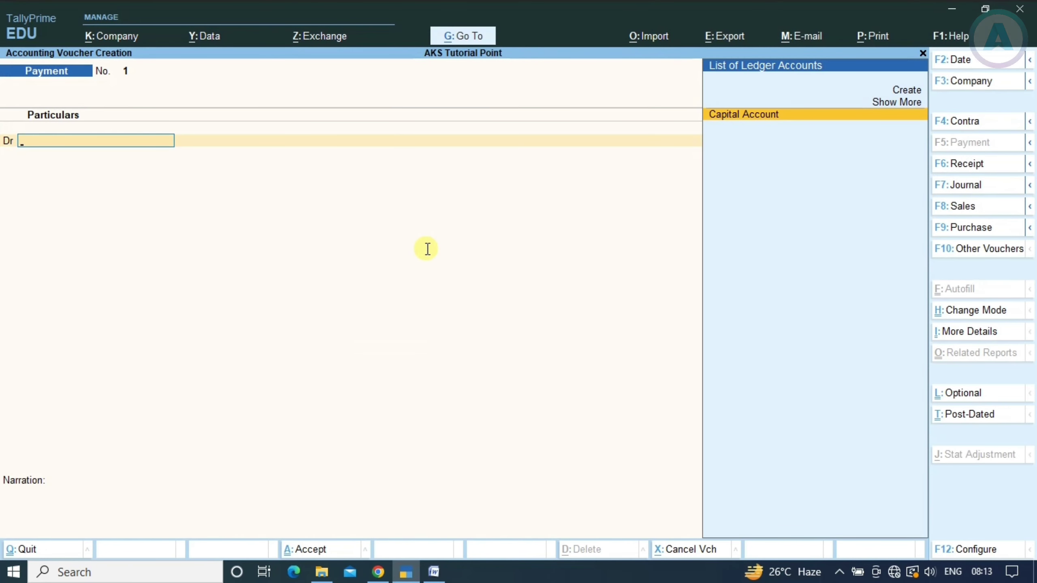
key(ctrl)
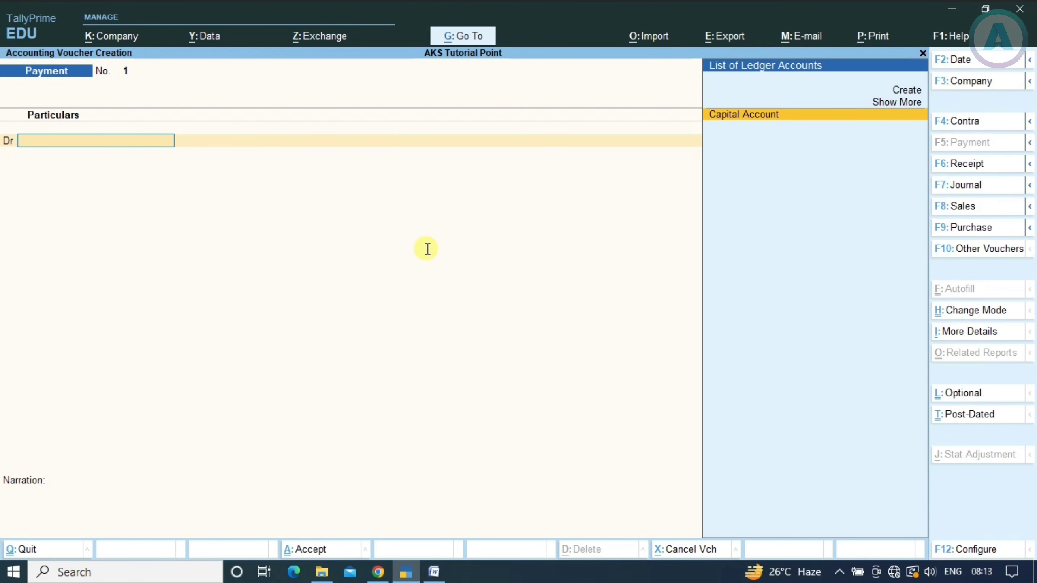
key(alt+c)
text(P)
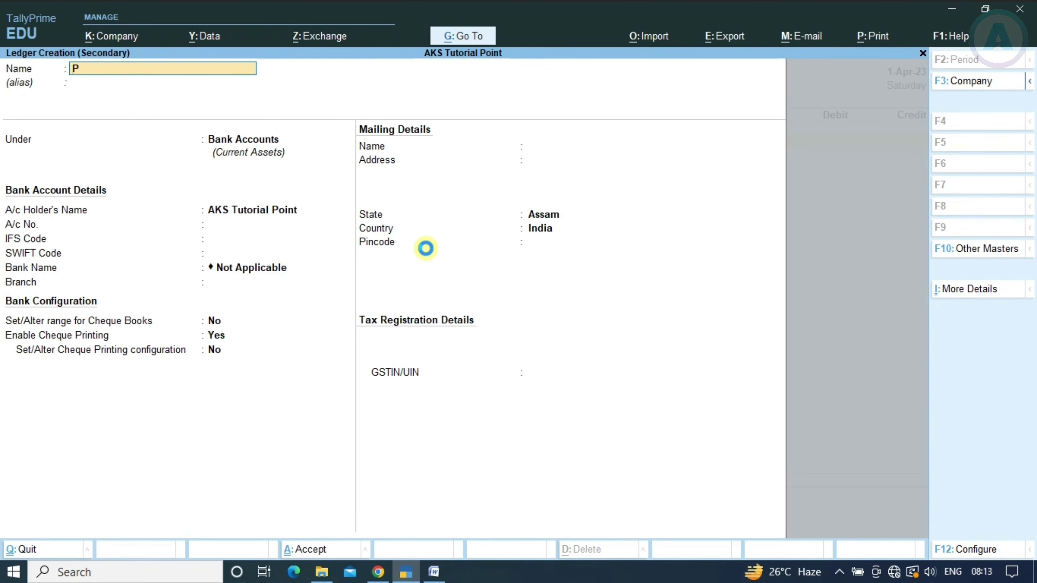
text(urchase Ac)
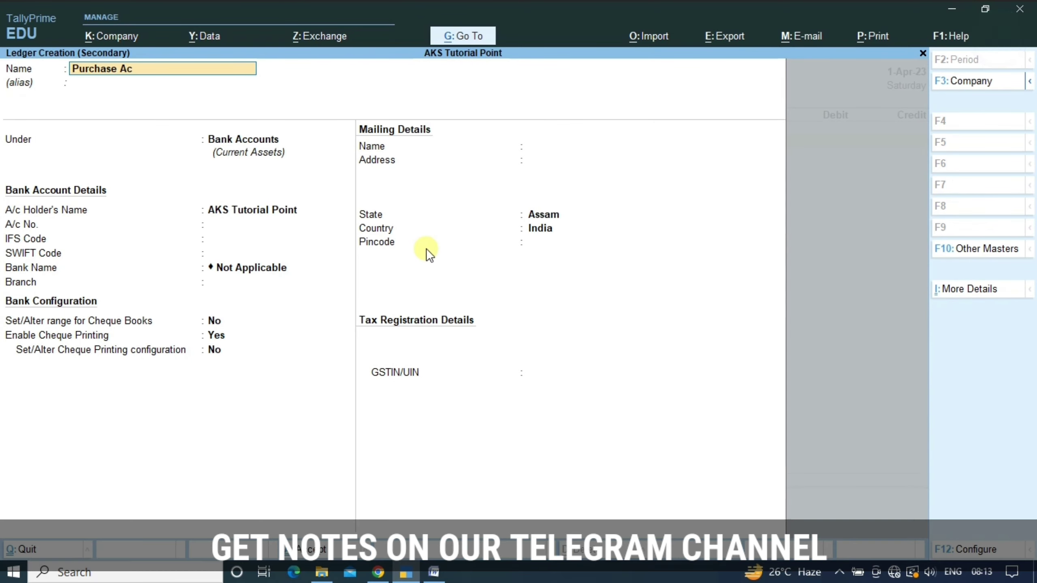
text(count)
key(Return)
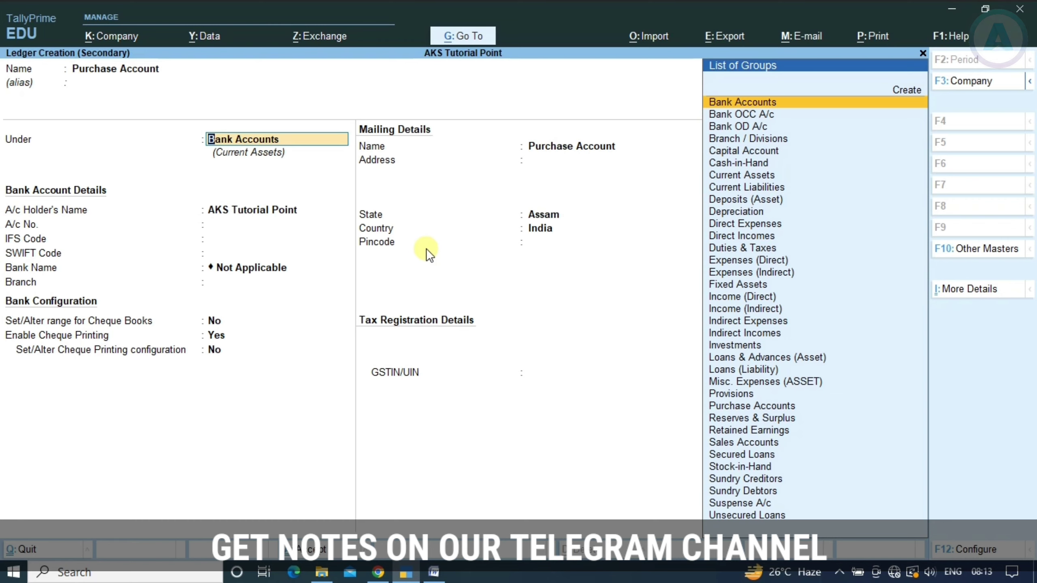
text(Pu)
key(Return)
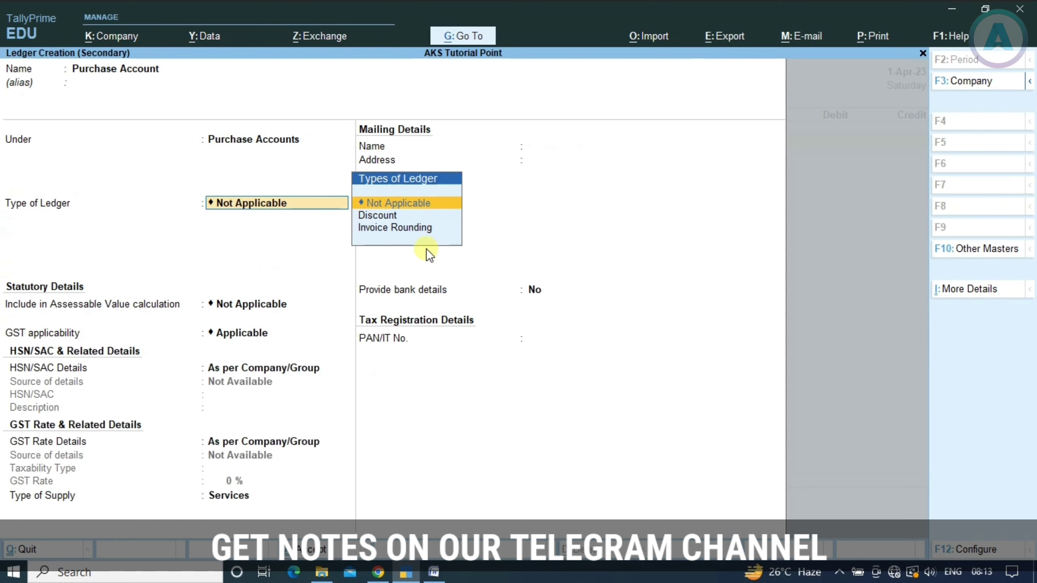
key(ctrl+a)
key(Return)
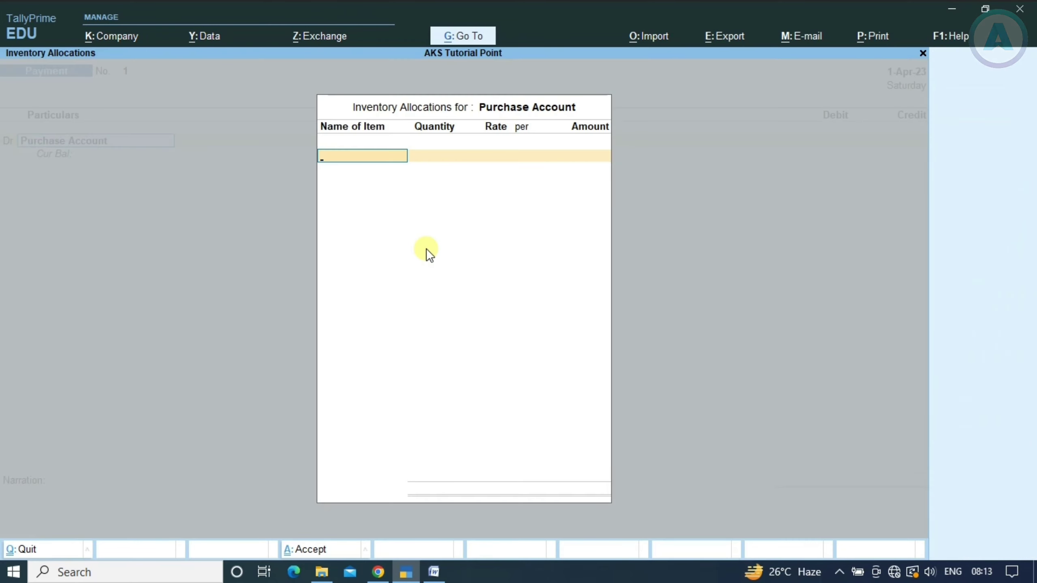
key(Escape)
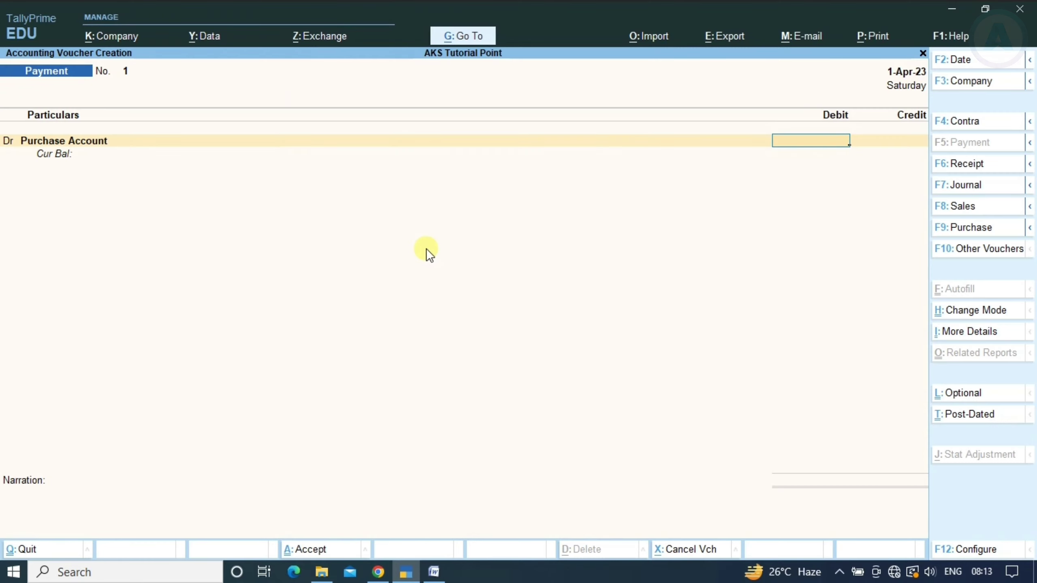
Enter 50,000 as the Purchase Account debit
key(alt+Tab)
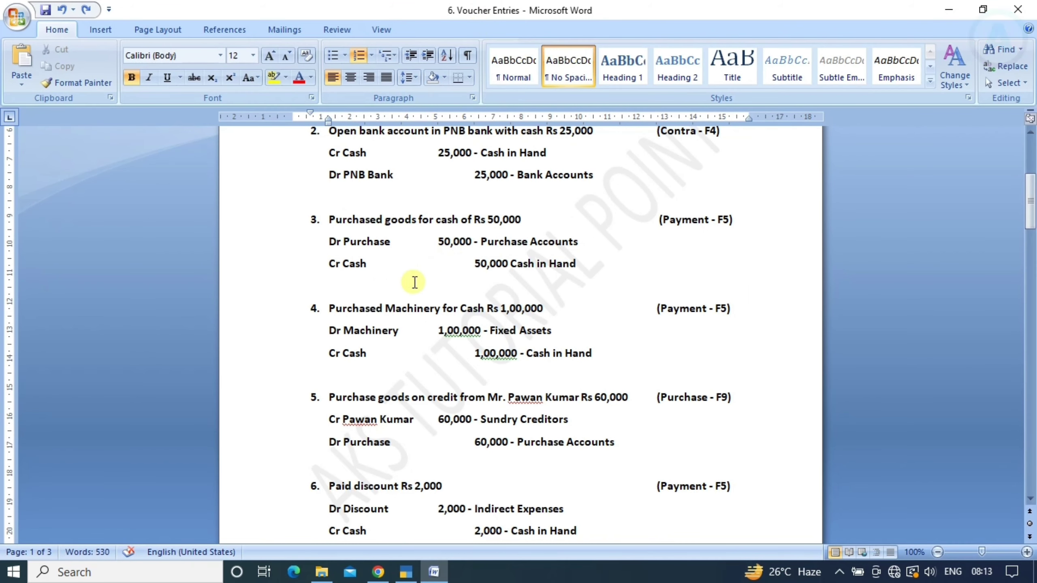
key(alt+Tab)
text(50000)
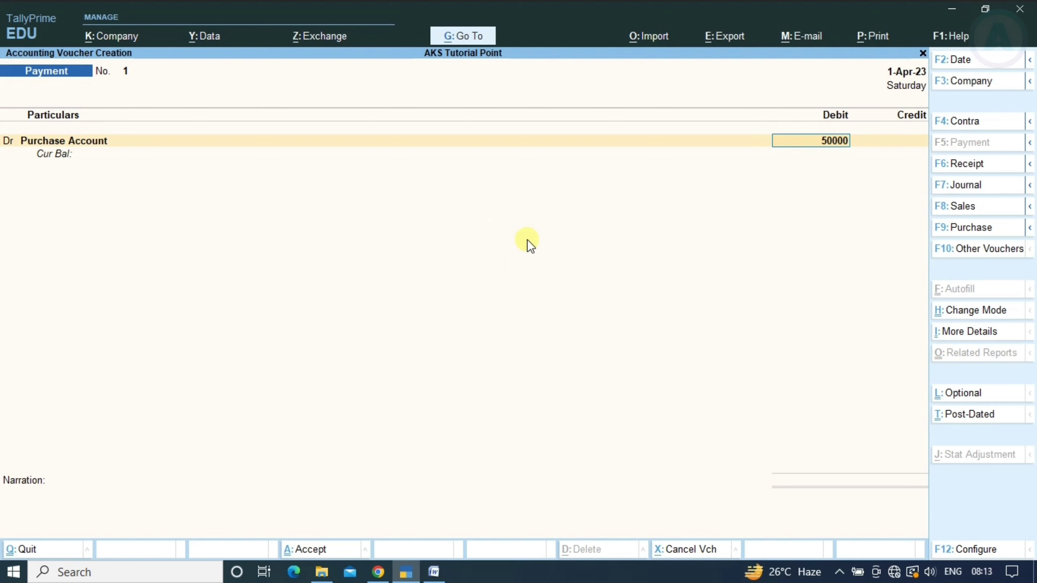
key(Return)
Credit Cash 50,000 and save Payment voucher 1
key(Return)
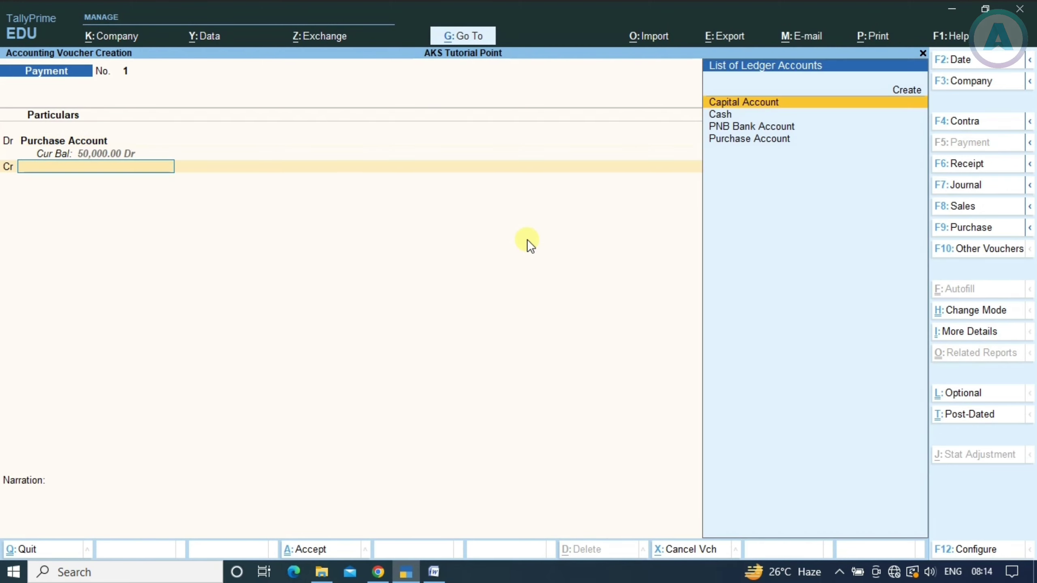
text(Cas)
key(Return)
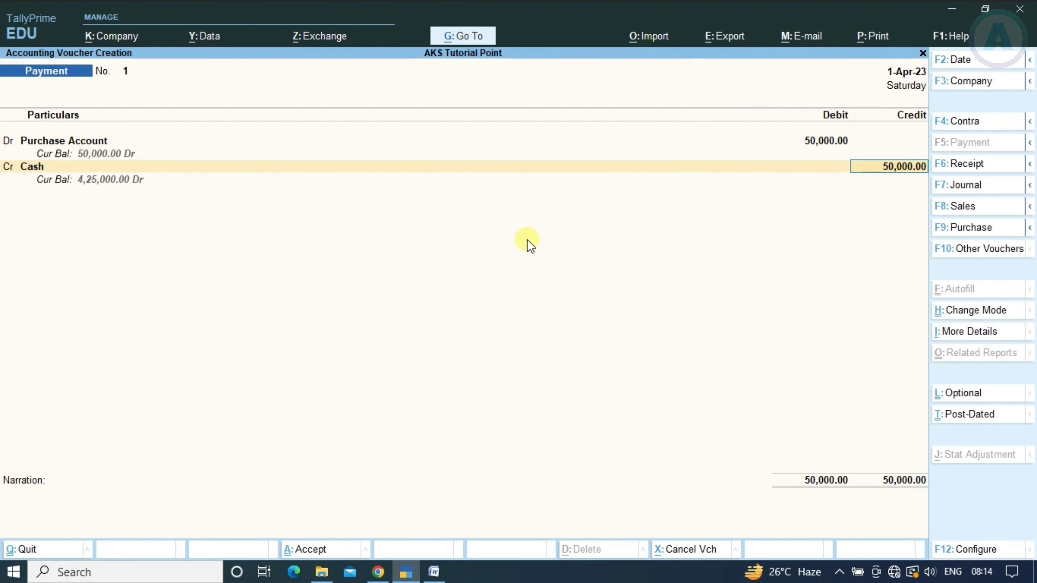
key(alt+Tab)
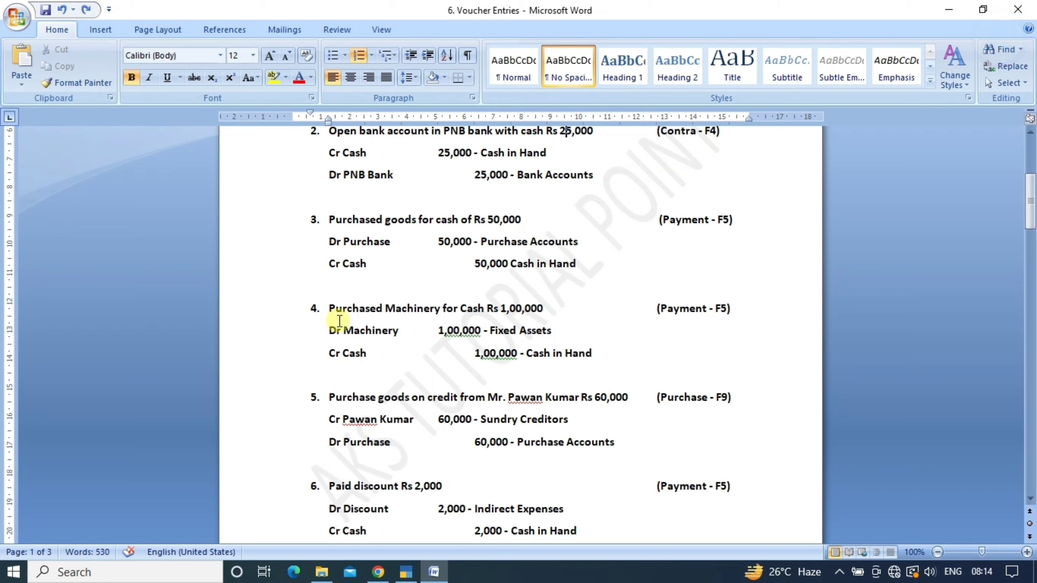
key(alt+Tab)
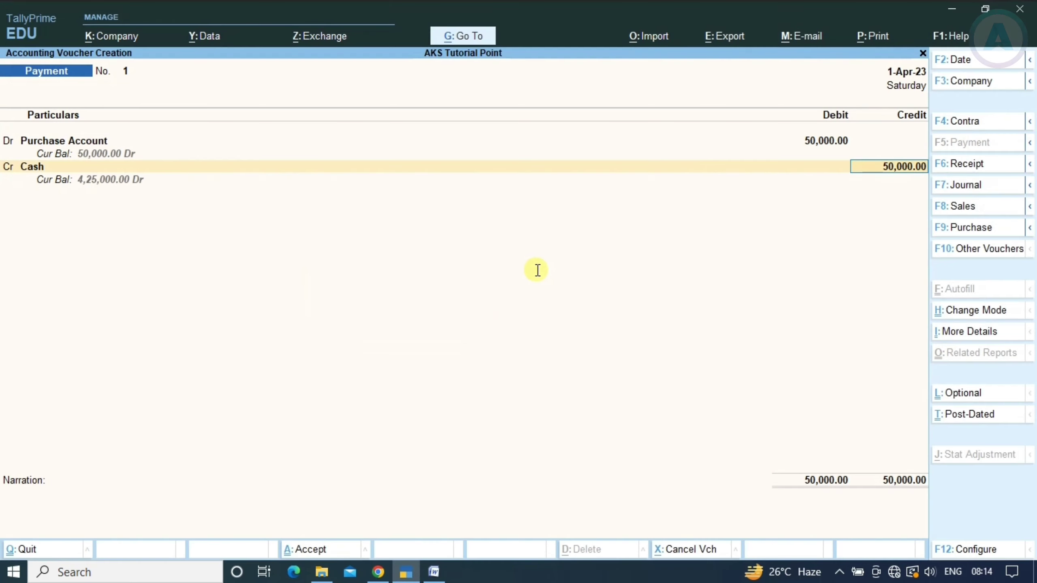
key(Return)
key(alt+Tab)
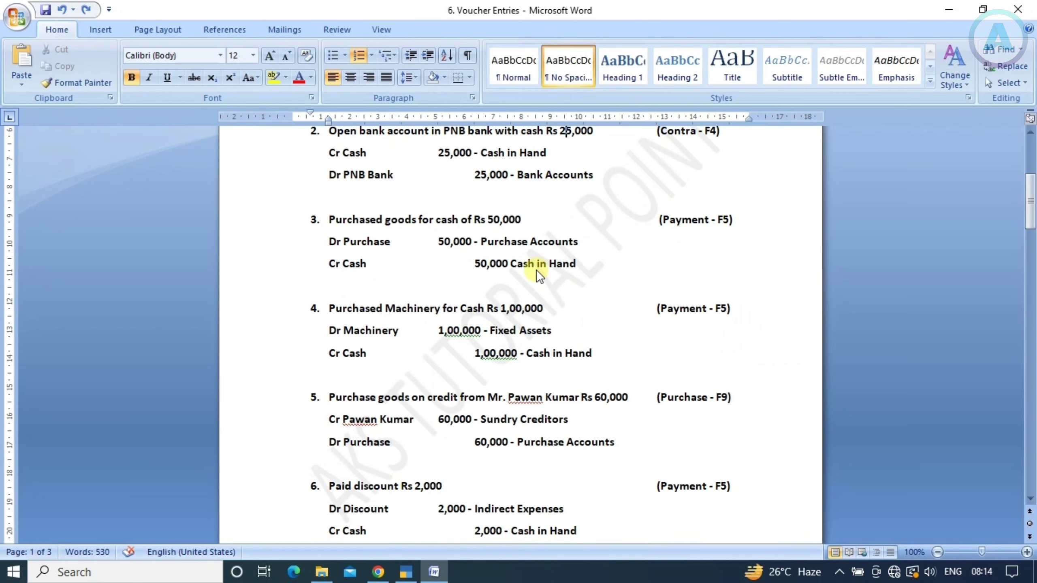
key(alt+Tab)
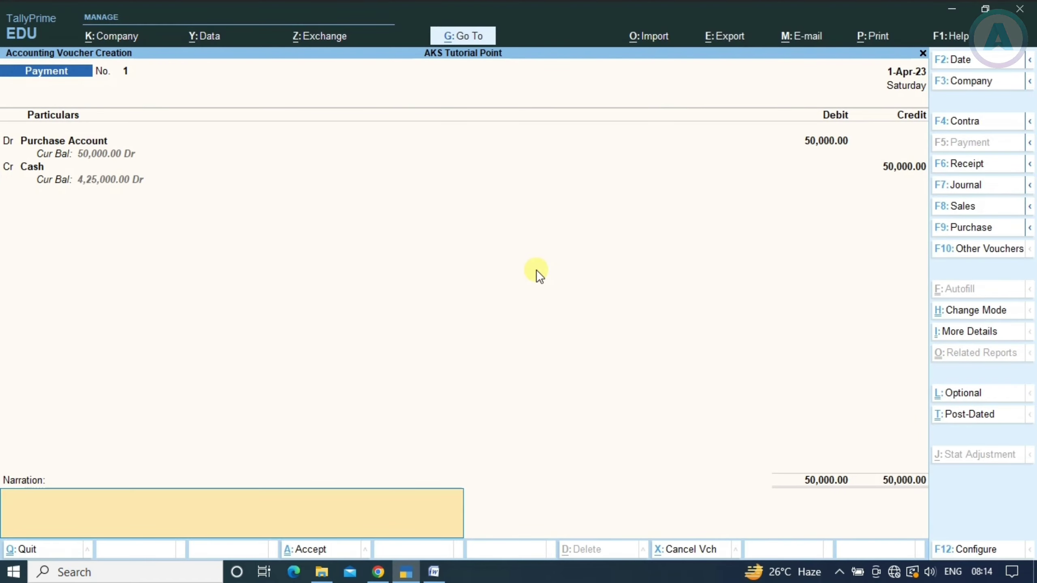
key(Return)
key(Return)
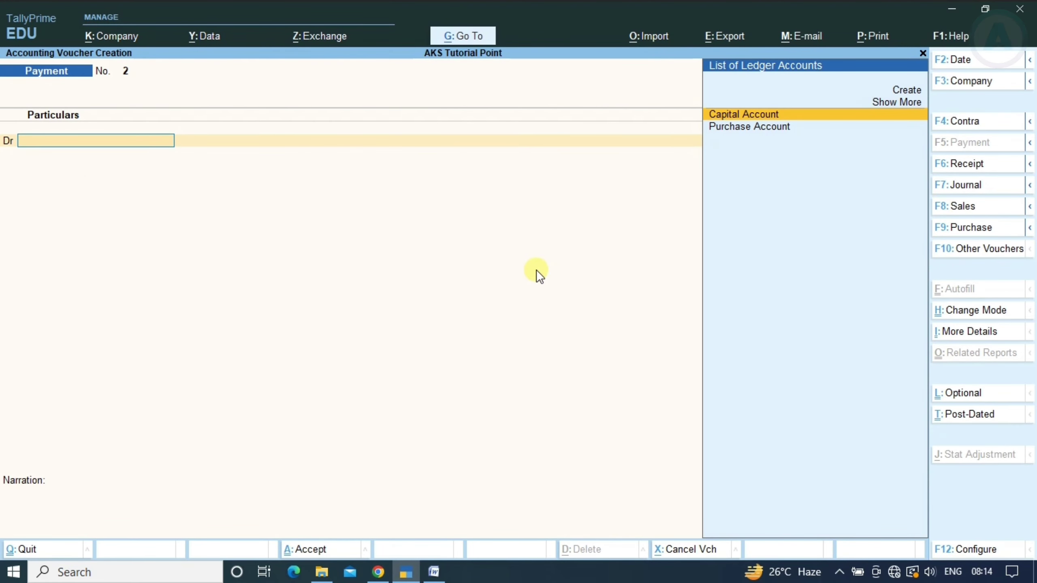
key(alt+Tab)
Find entry 4, the 1,00,000 machinery purchase, and begin a new debit ledger
scroll(443, 334, down, 1)
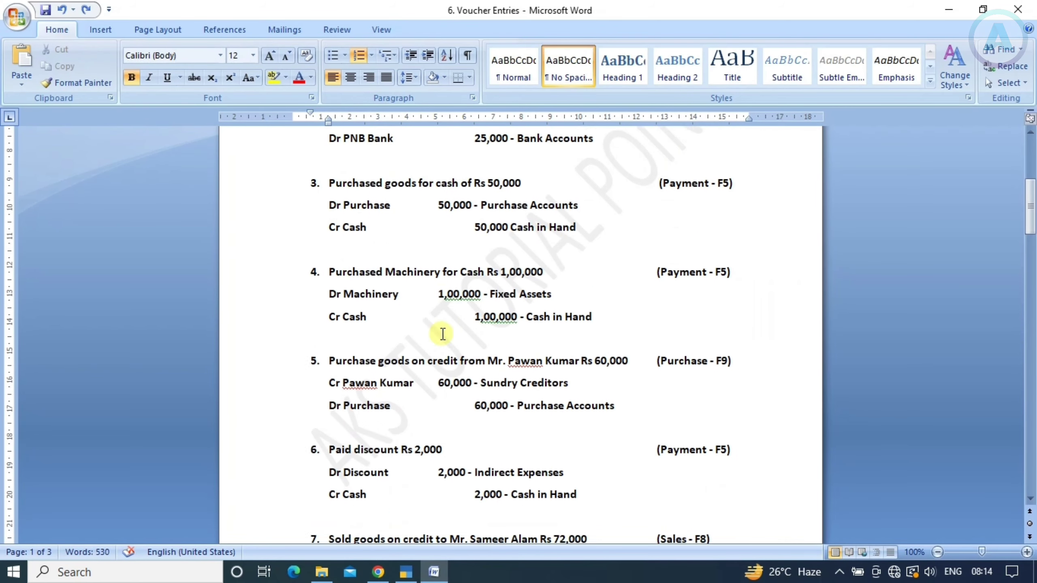
scroll(443, 334, down, 1)
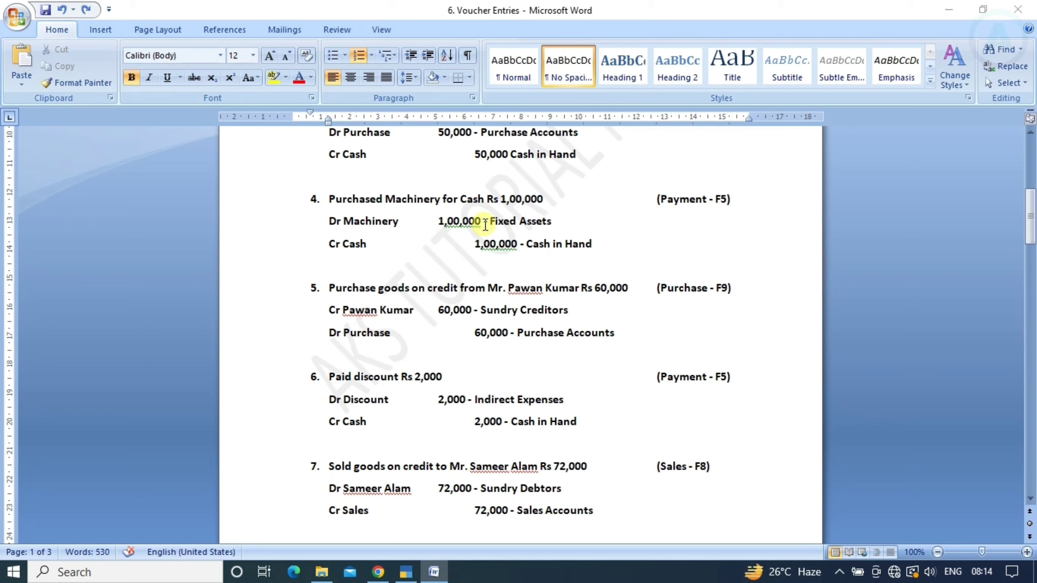
key(alt+Tab)
key(alt+Tab)
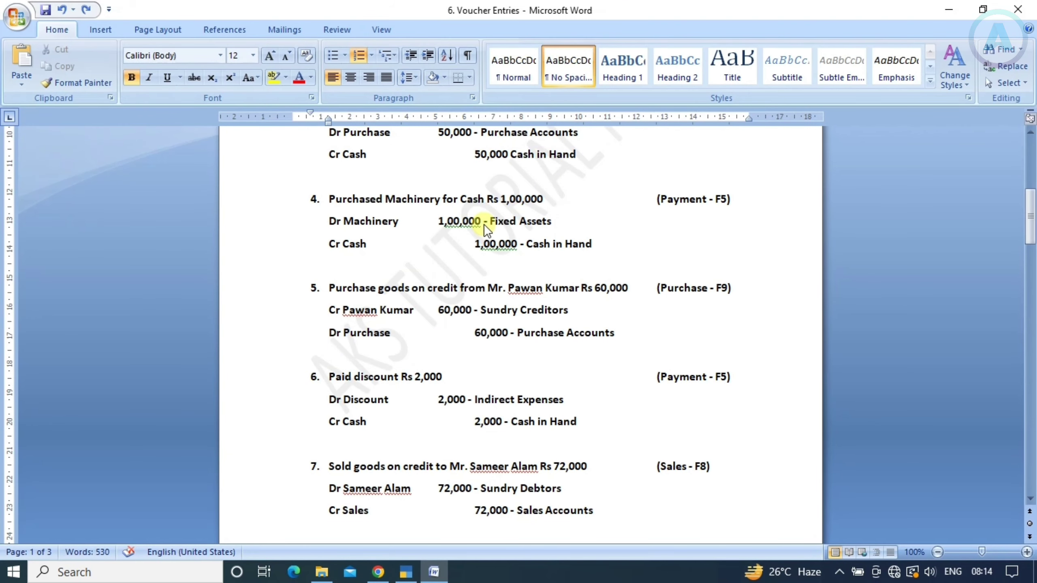
key(alt+Tab)
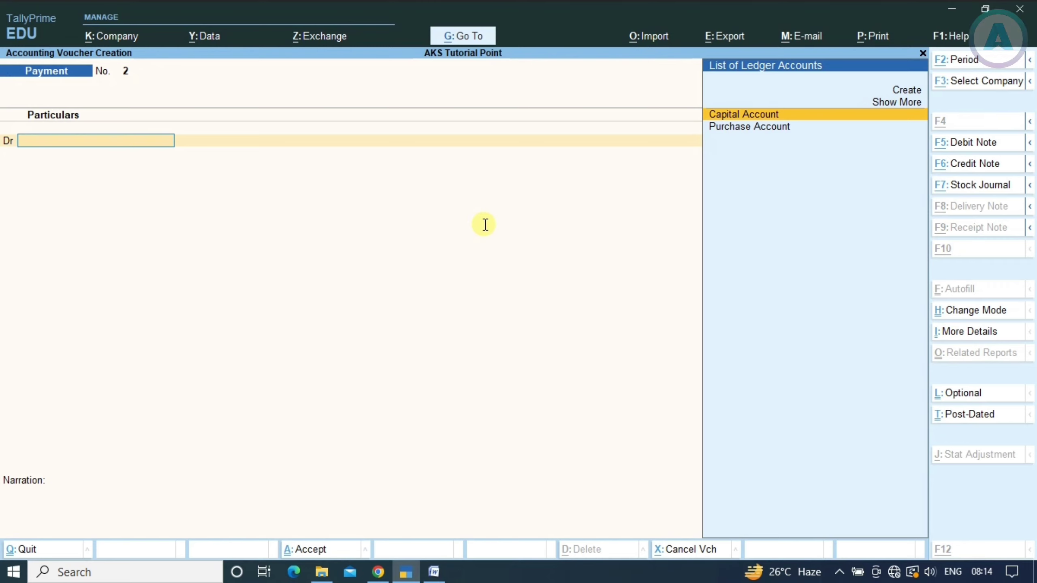
key(alt+c)
Create a 'Machinery Account' ledger under Fixed Assets
text(Ma)
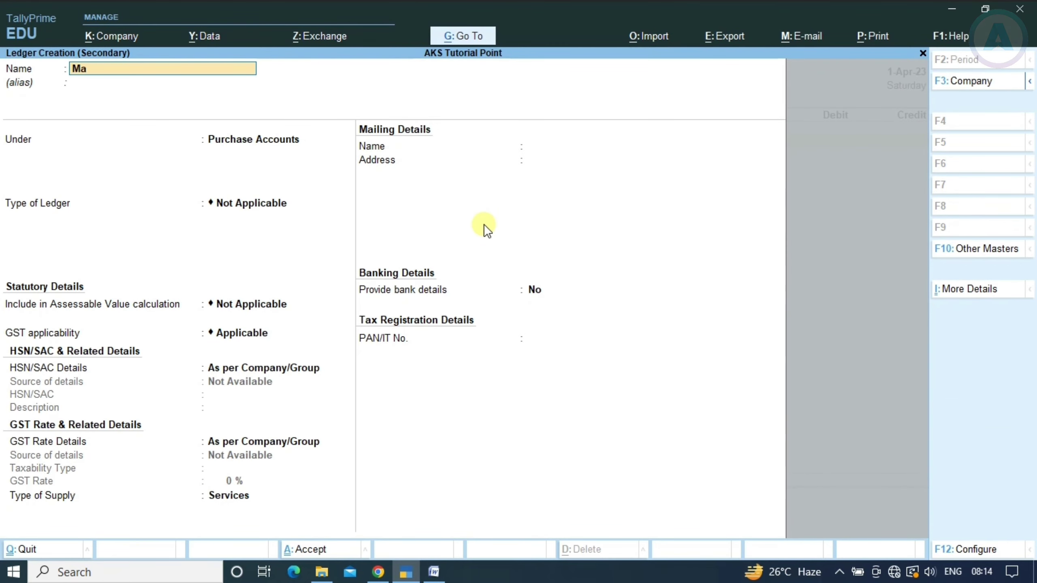
text(chinery Account)
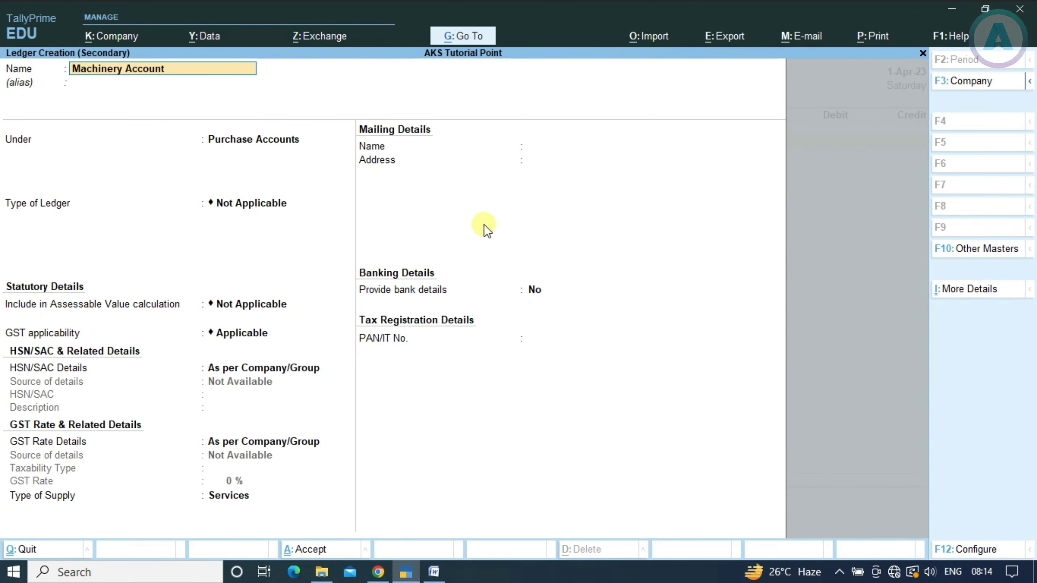
key(Return)
key(Return)
text(Fixe)
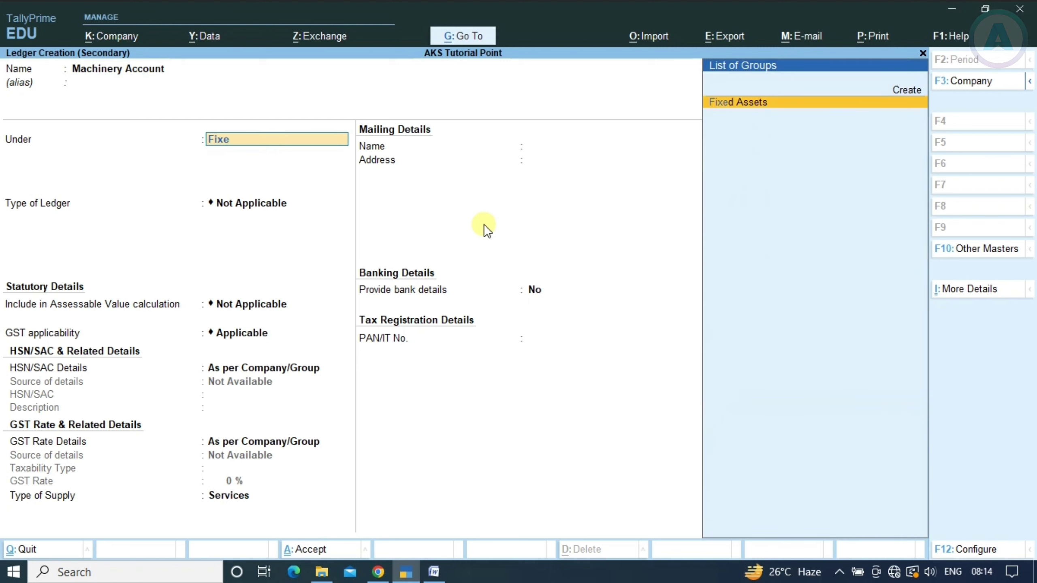
key(Return)
key(ctrl+a)
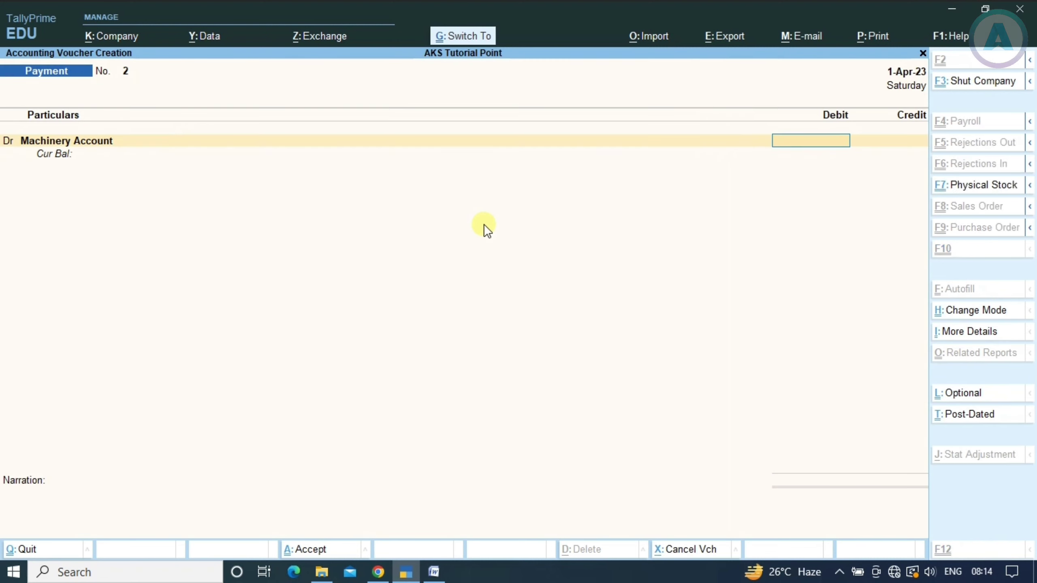
Debit Machinery Account 1,00,000, credit Cash 1,00,000, and save Payment voucher 2
text(10000)
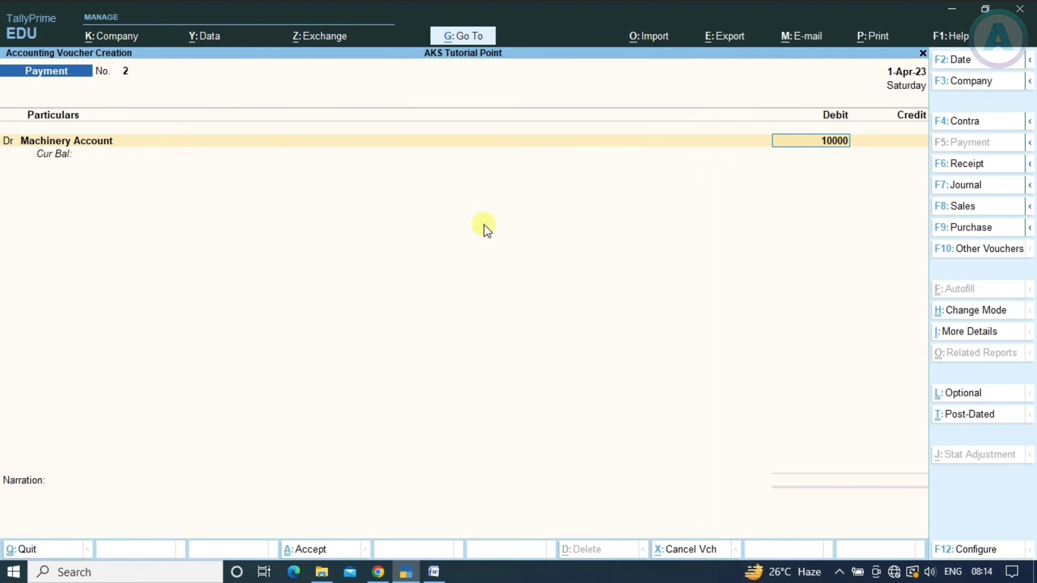
key(Return)
key(Return)
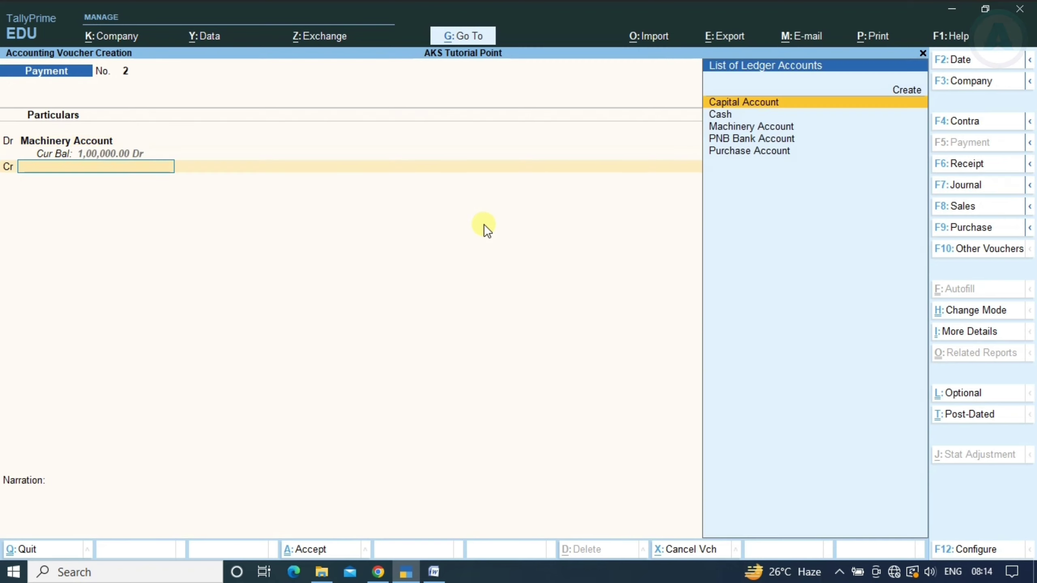
key(Down)
key(Return)
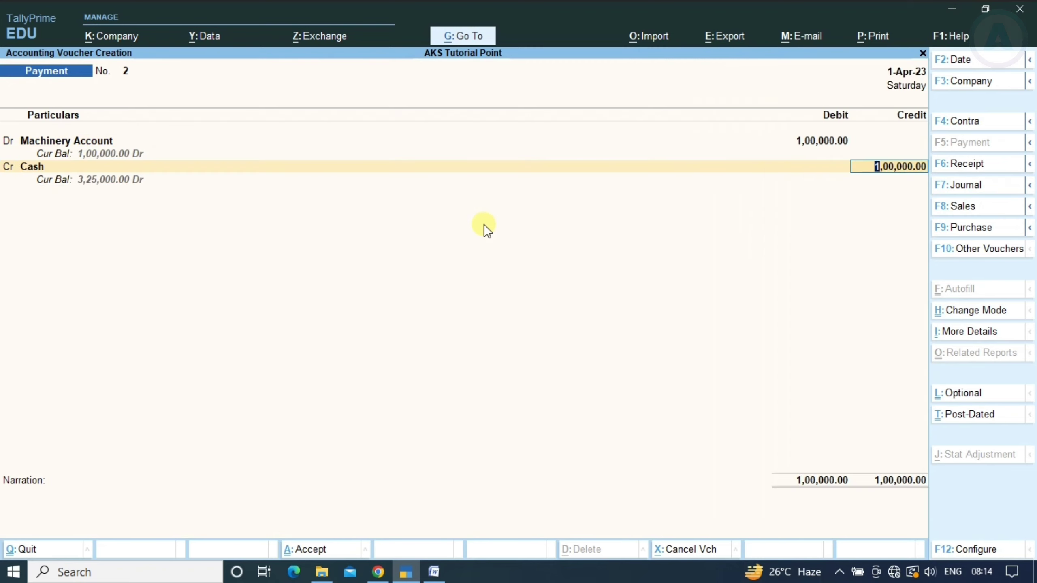
key(Return)
key(Return)
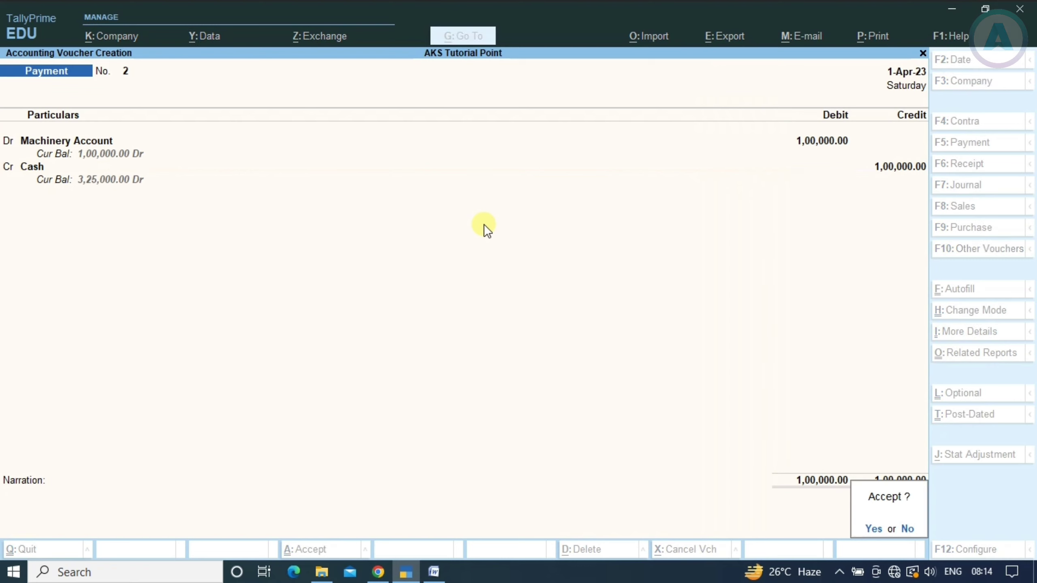
key(Return)
key(alt+Tab)
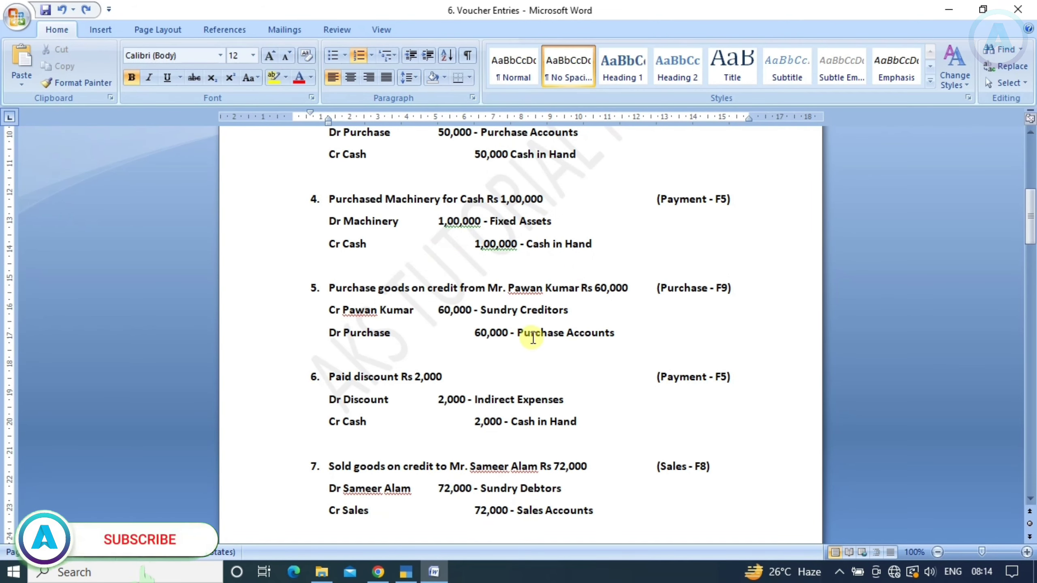
Scroll the Word list to entry 5, the 60,000 credit purchase of goods
scroll(532, 339, down, 1)
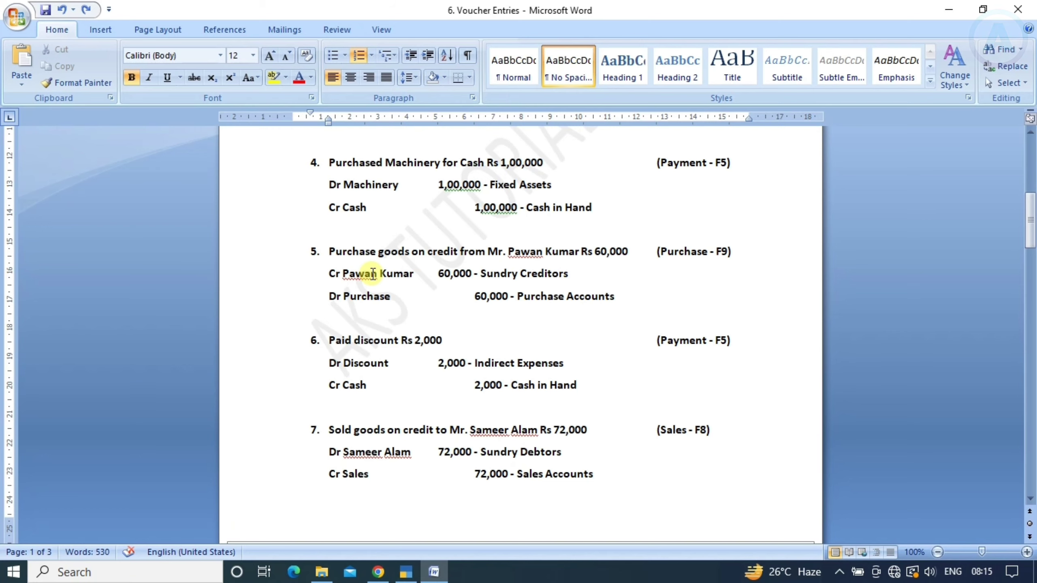
Review the saved machinery payment voucher, then return to blank Payment voucher 3
key(alt+Tab)
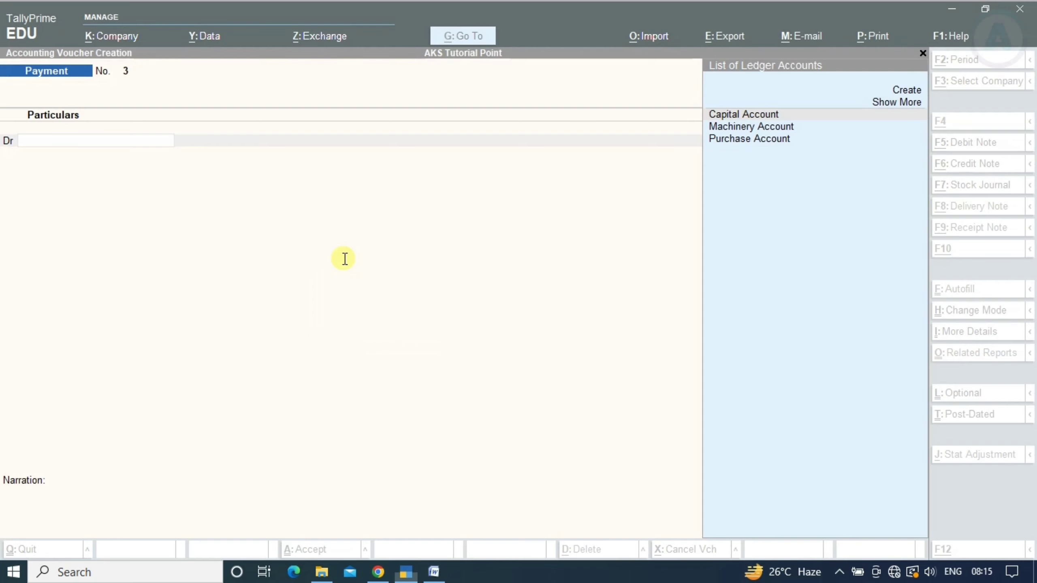
key(alt+Tab)
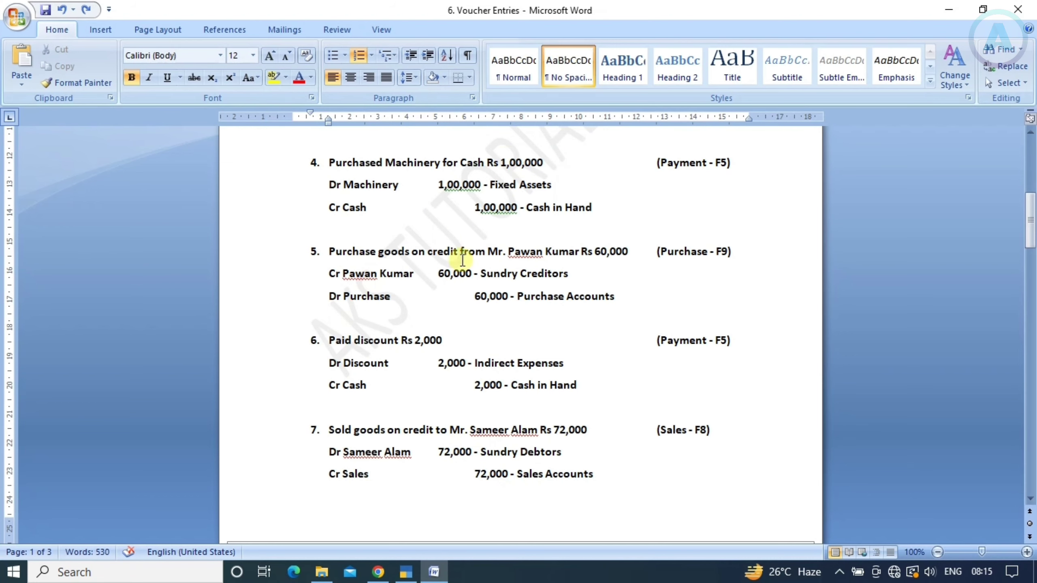
key(alt+Tab)
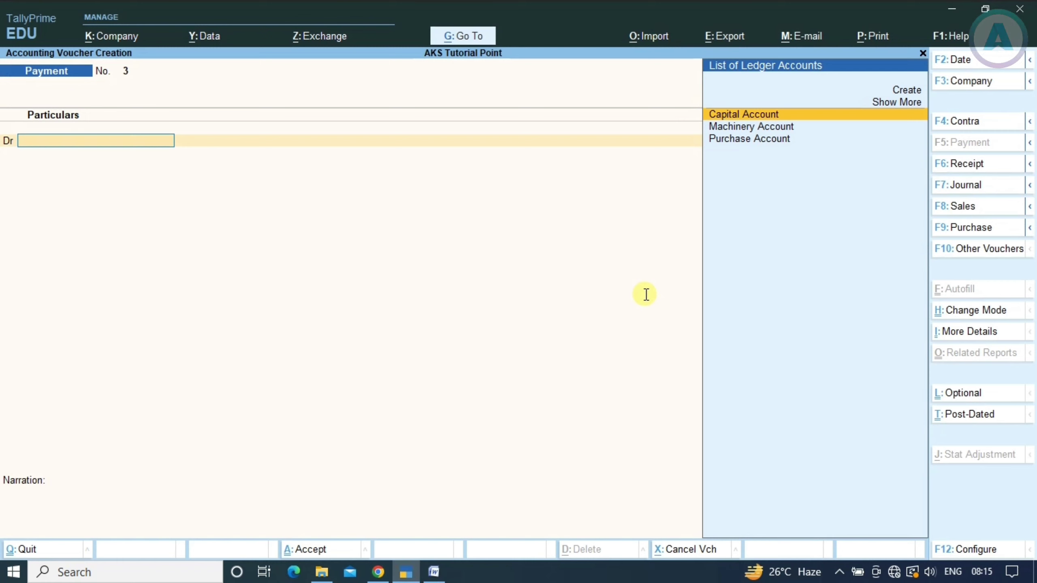
key(alt+Tab)
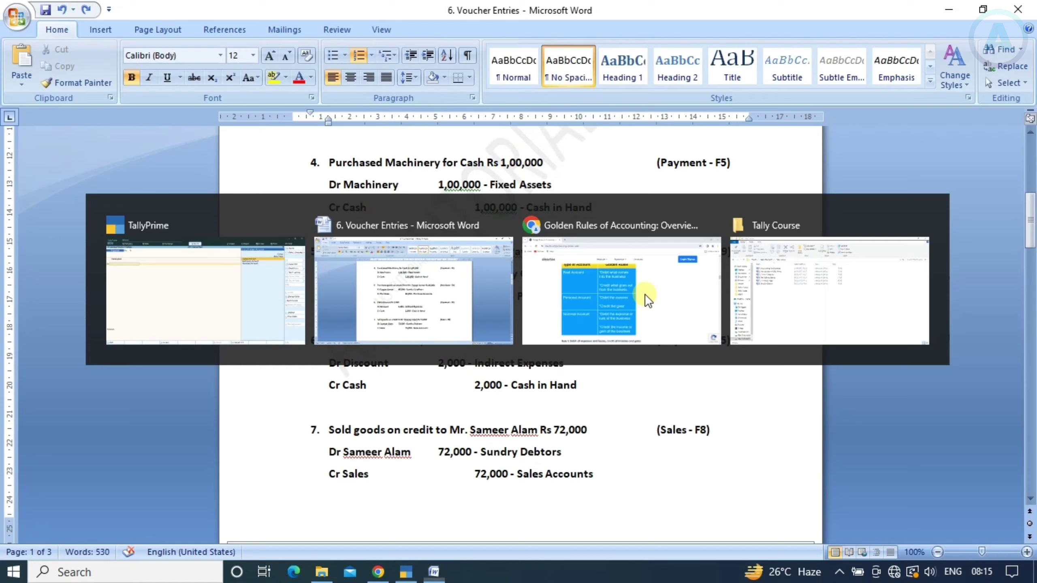
key(alt+Tab)
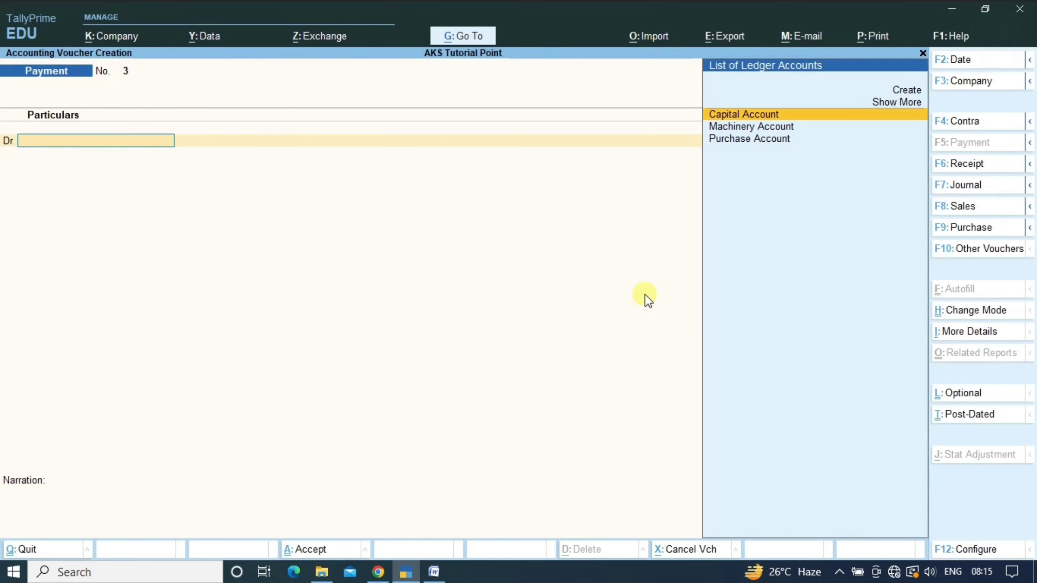
key(Page_Up)
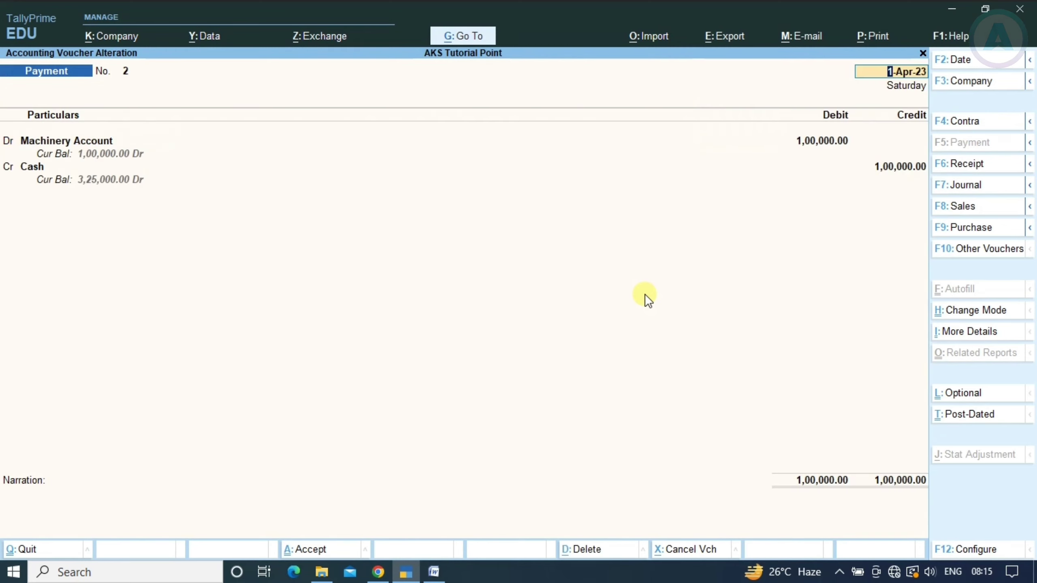
key(Page_Down)
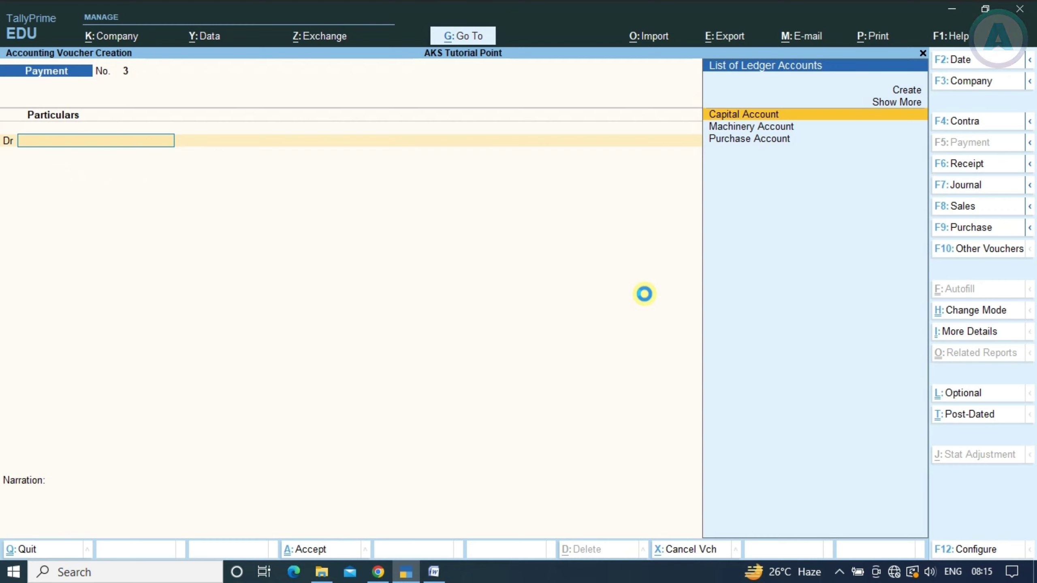
Start a Purchase voucher in As Voucher mode and move to the credit line
key(F9)
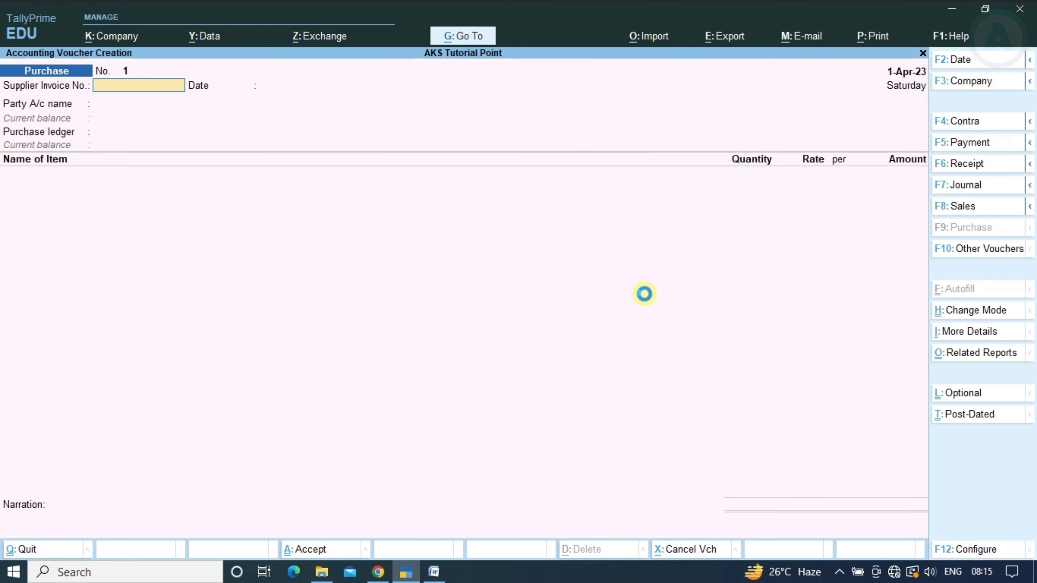
key(ctrl)
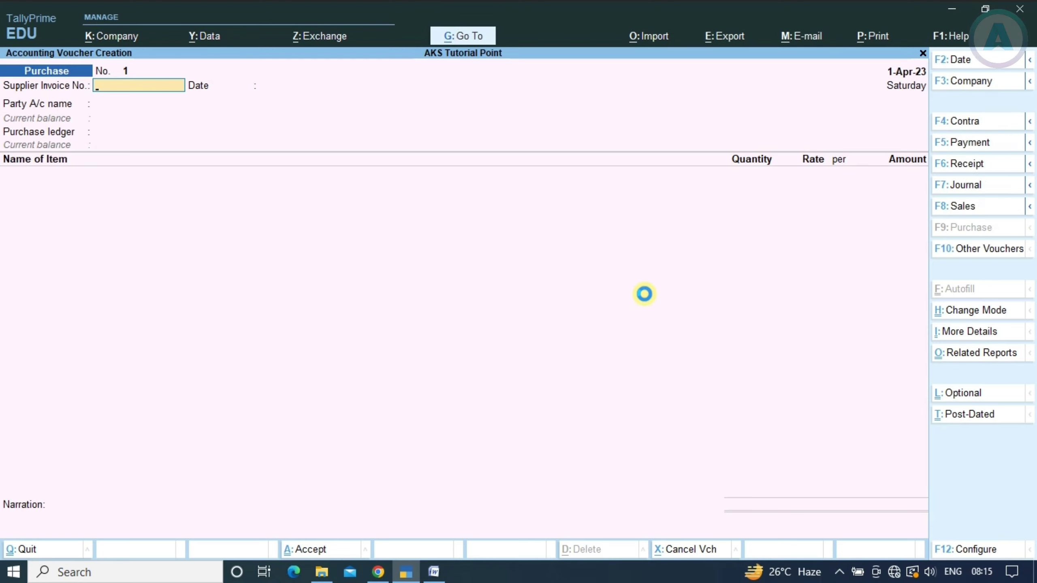
key(alt)
key(ctrl+h)
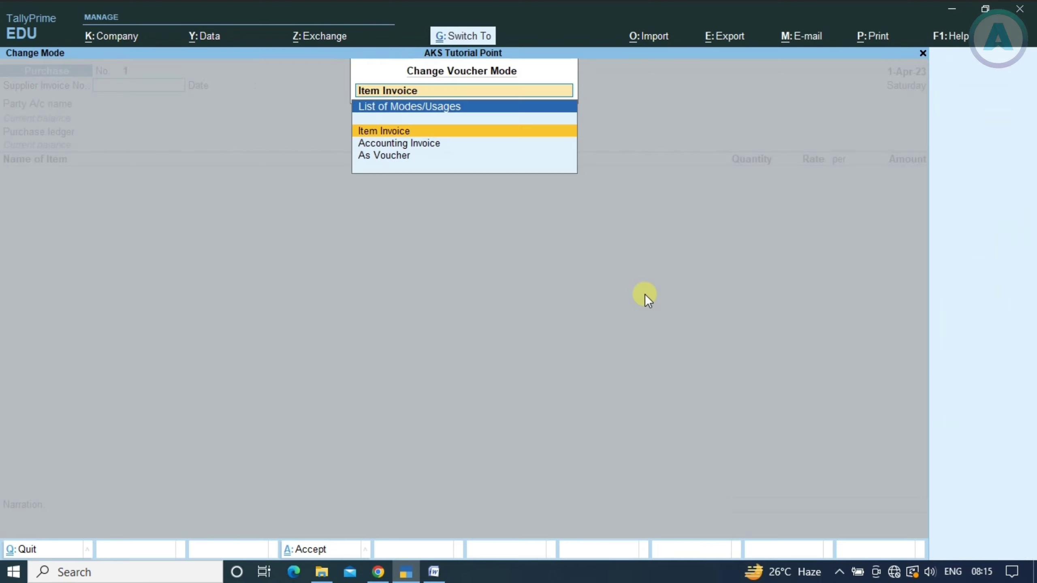
key(Down)
key(Down)
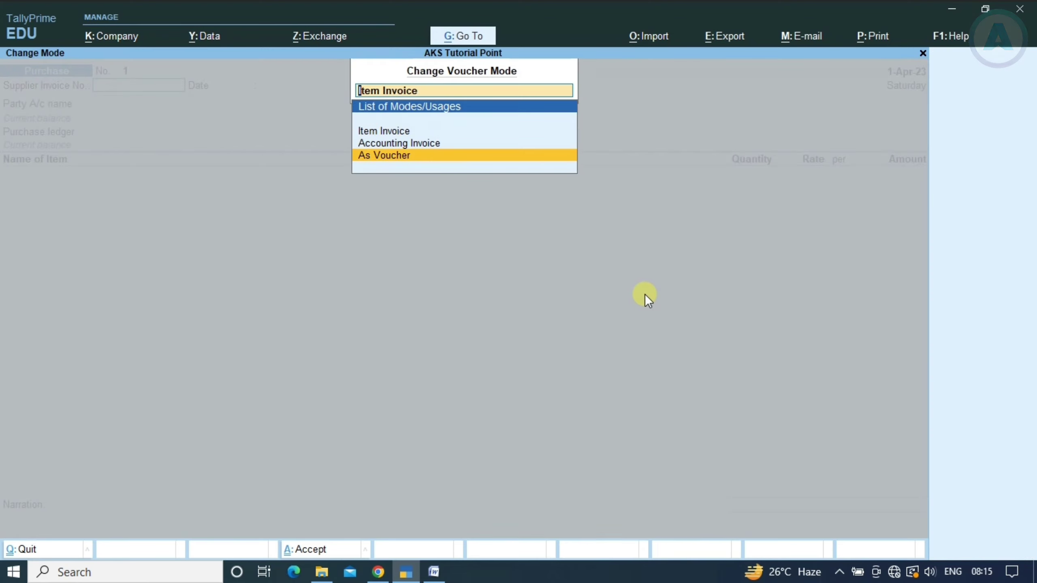
key(Return)
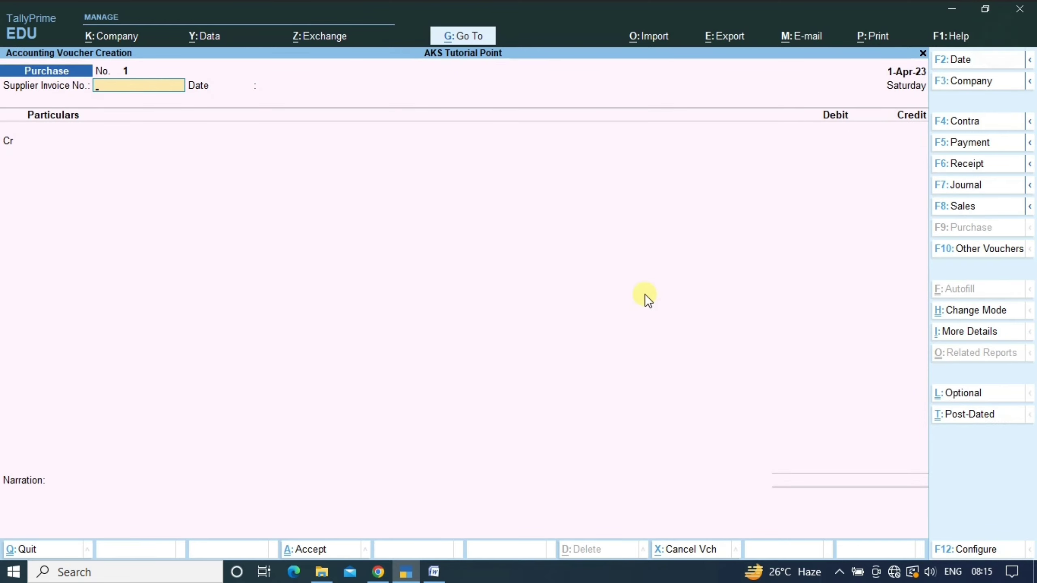
key(Return)
key(Return)
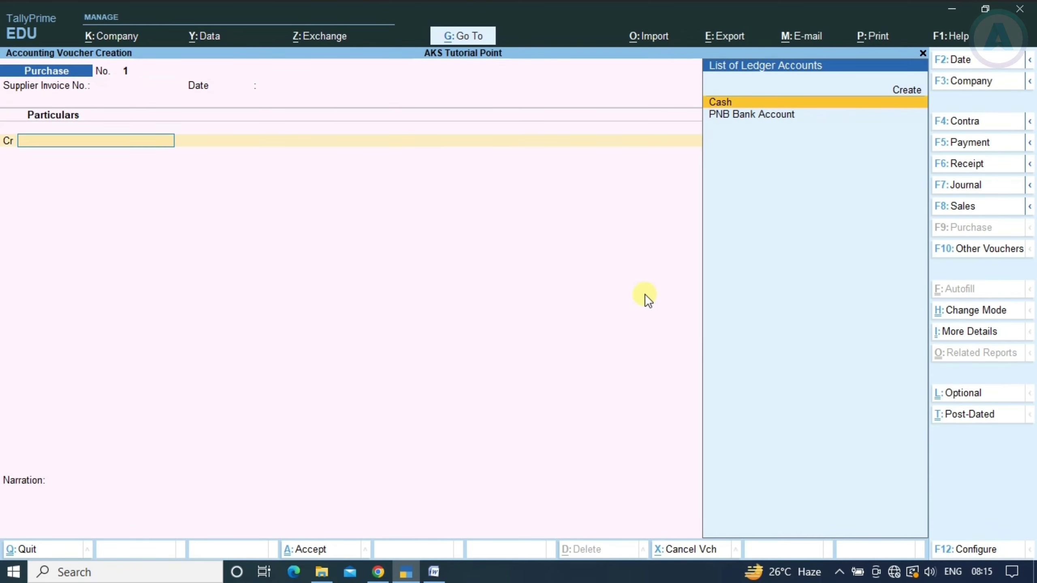
Open a new ledger form for the supplier on the credit line
key(alt+Tab)
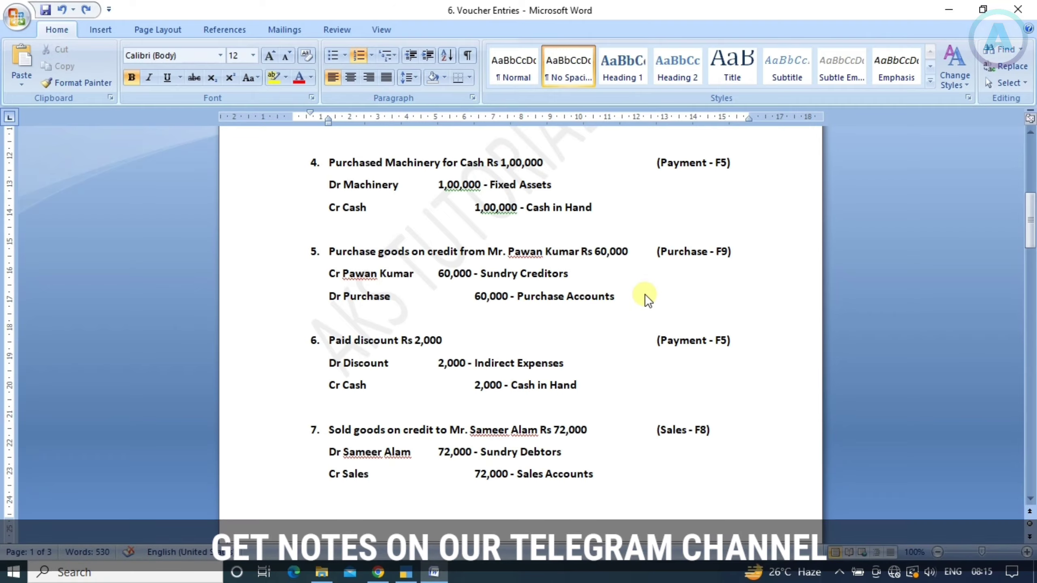
key(alt+Tab)
key(alt)
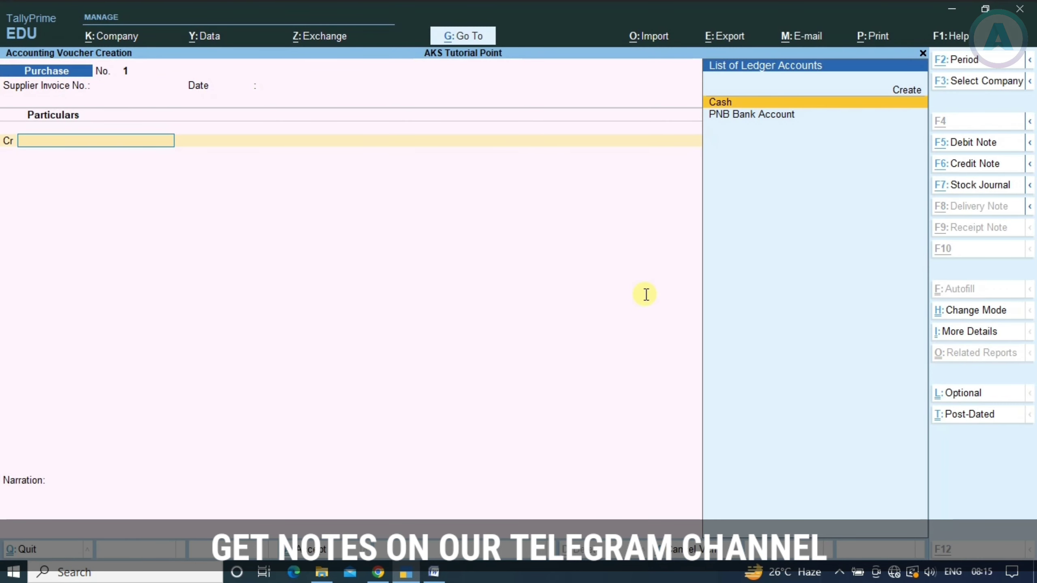
key(alt+c)
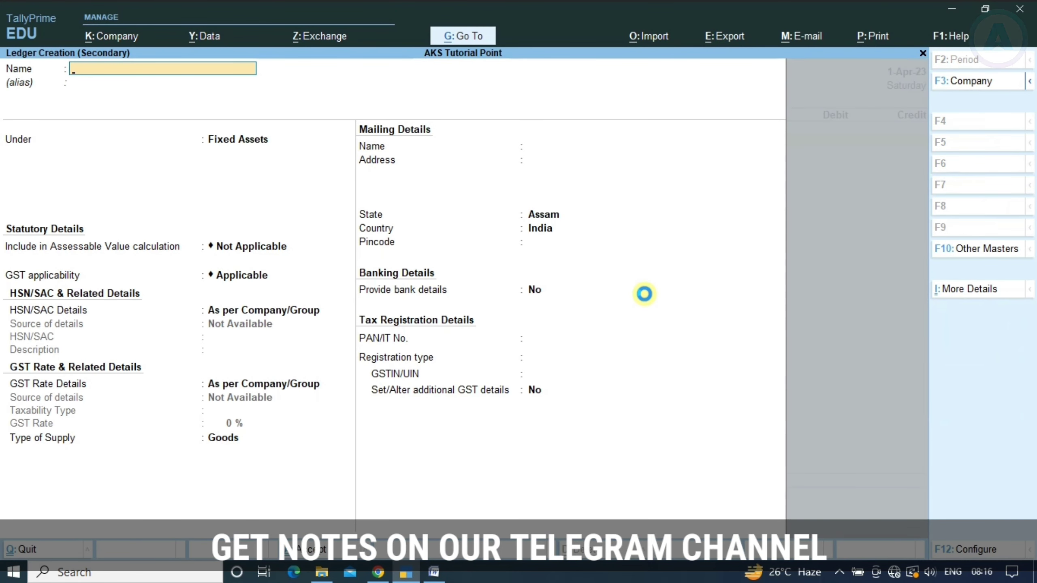
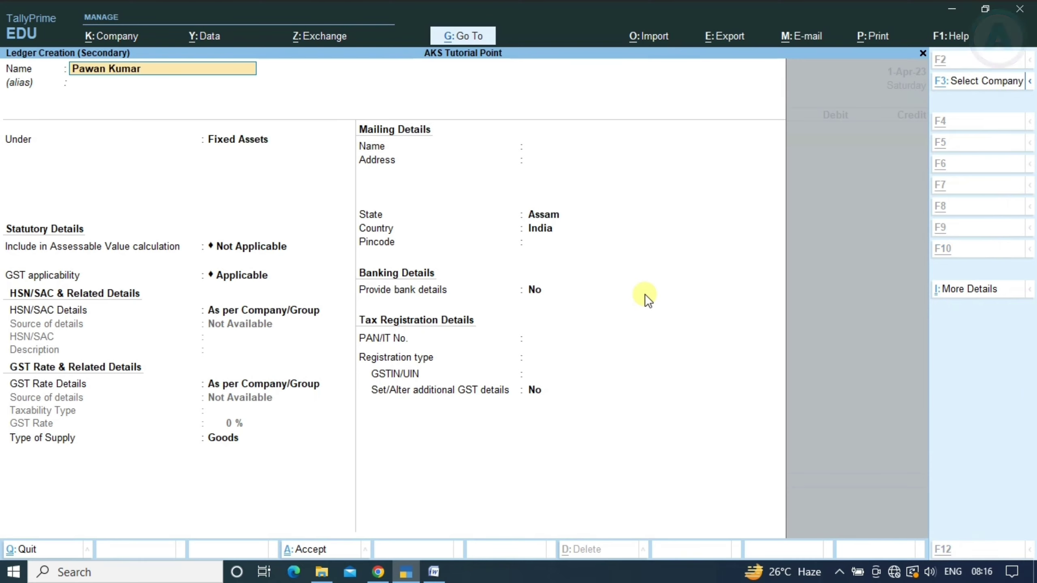
Enter the supplier's full name, checked against the Word list, as the ledger name
key(alt+Tab)
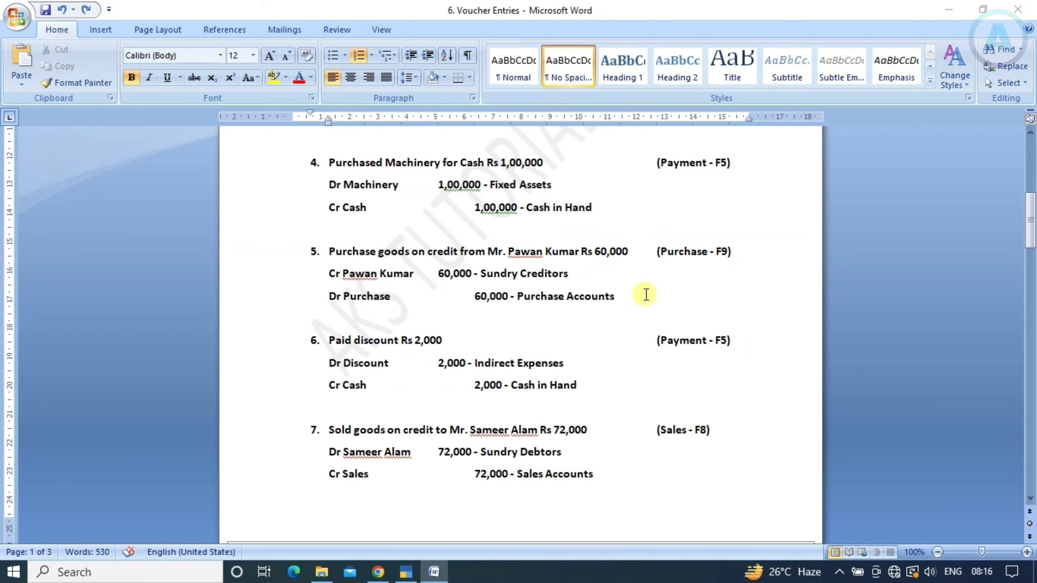
key(alt+Tab)
key(BackSpace)
key(BackSpace)
key(BackSpace)
key(BackSpace)
key(BackSpace)
key(BackSpace)
key(BackSpace)
key(BackSpace)
key(BackSpace)
key(BackSpace)
key(BackSpace)
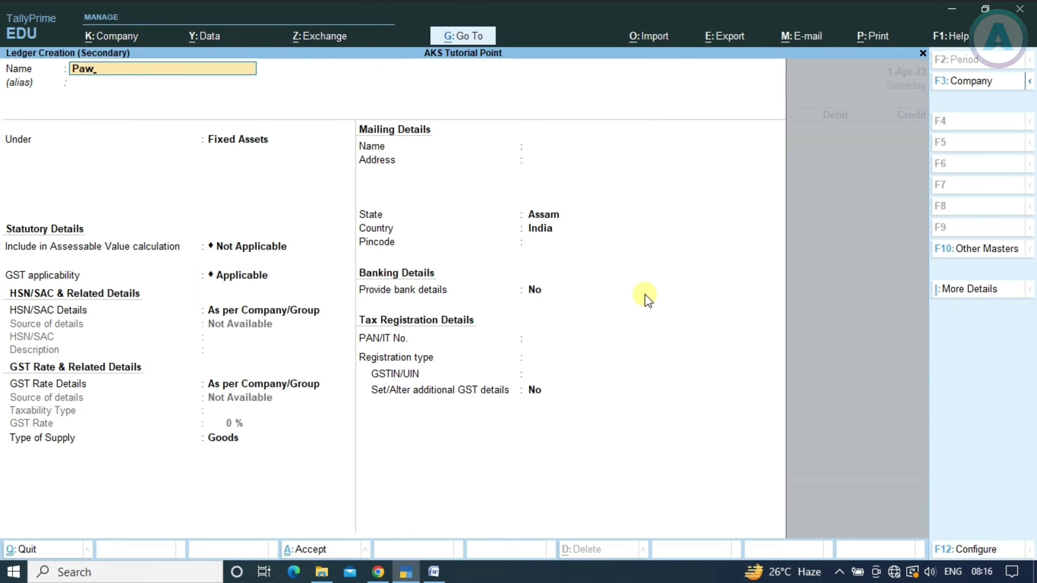
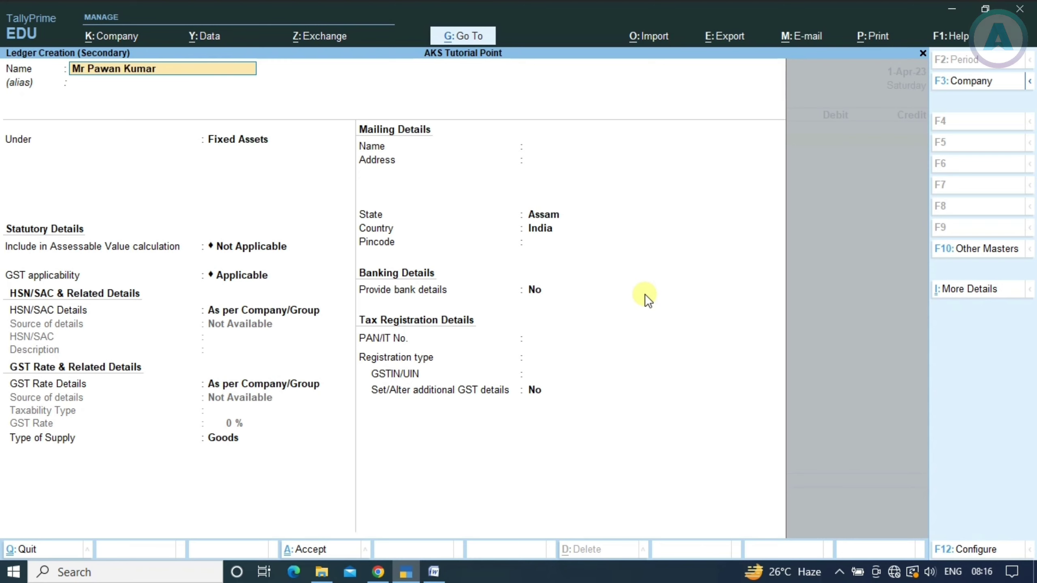
key(Return)
key(Return)
Save the supplier ledger under Sundry Creditors and accept the receipt and party details
text(Sund)
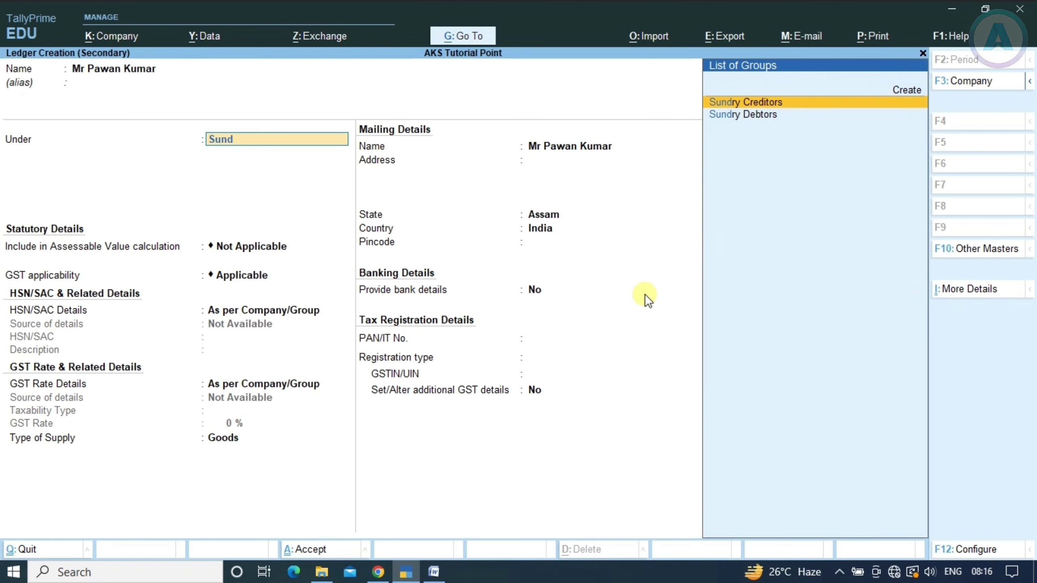
key(Return)
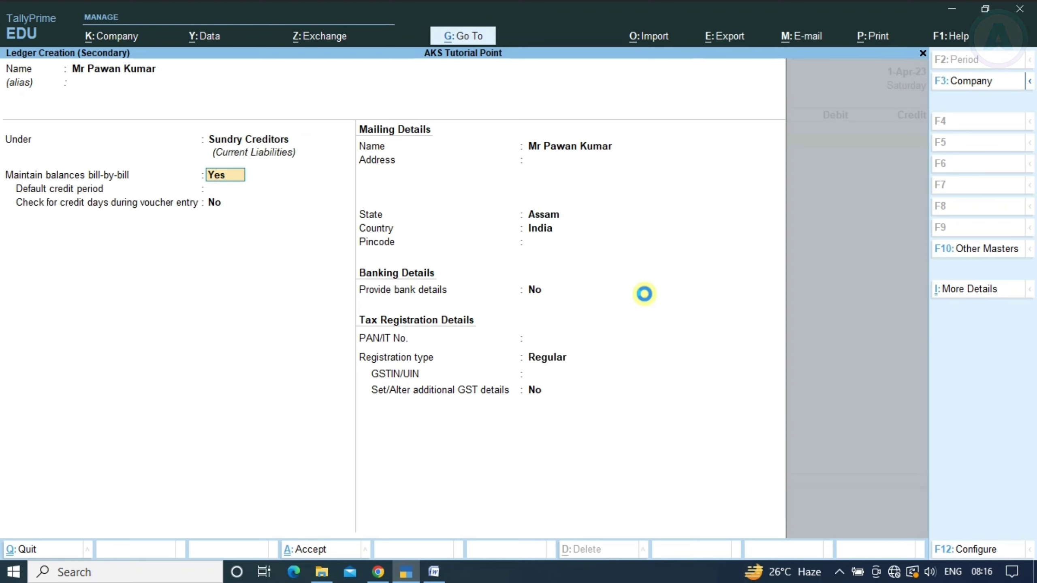
key(ctrl+a)
key(Return)
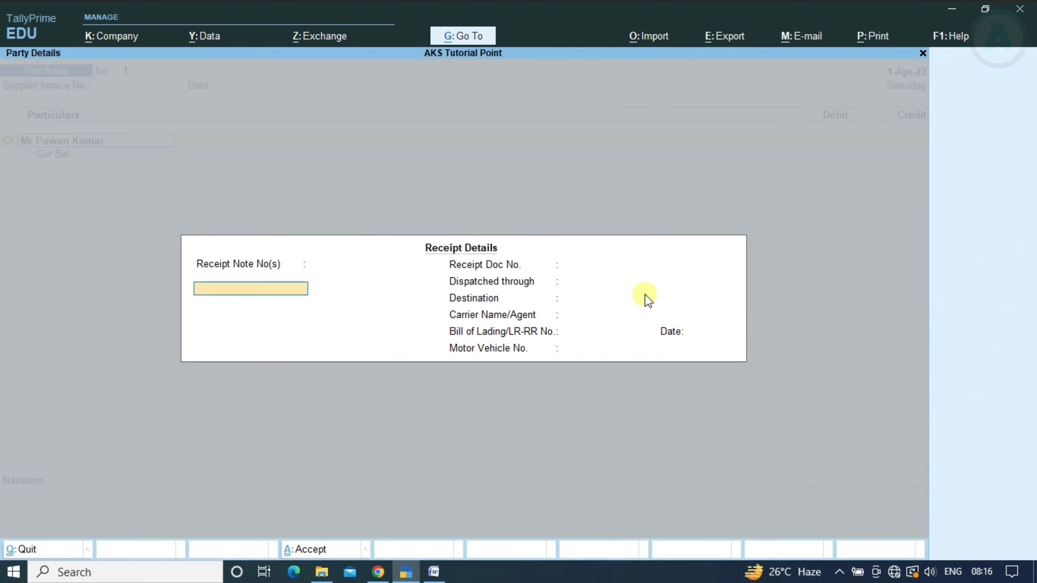
key(ctrl+a)
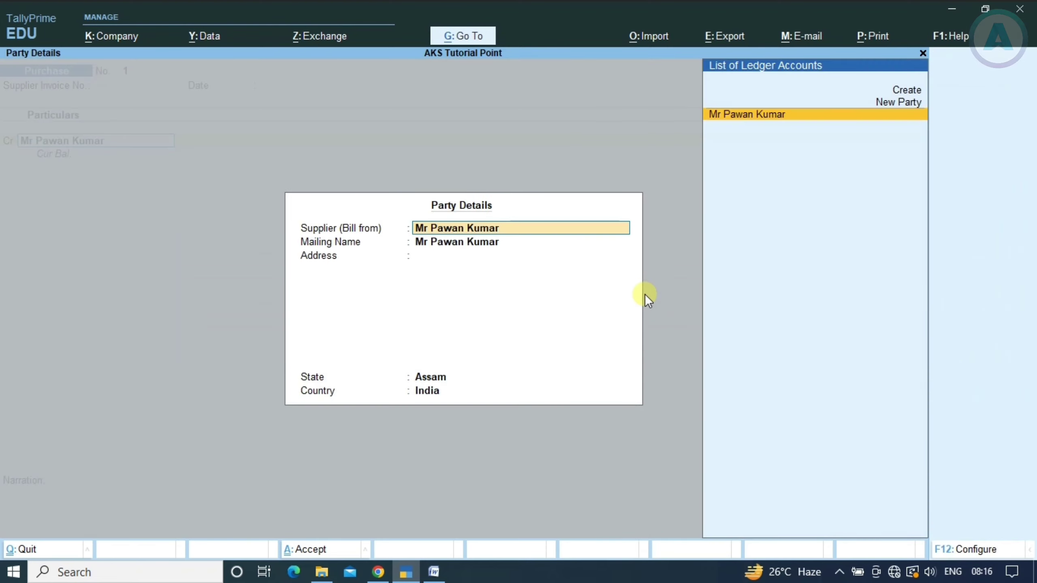
key(ctrl+a)
Credit the supplier 60,000 on the purchase voucher as new bill reference 1
key(alt+Tab)
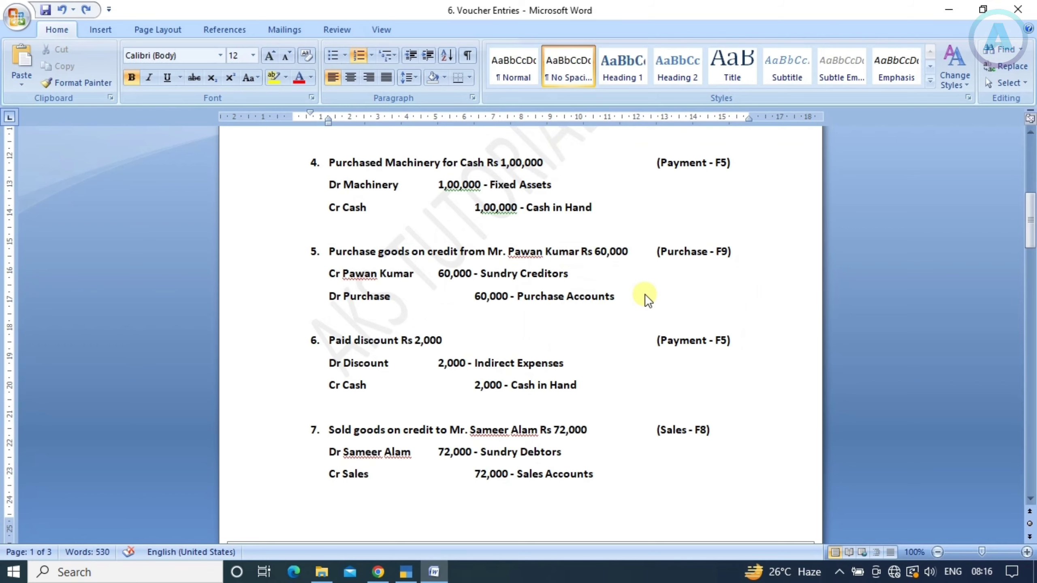
key(alt+Tab)
text(60000)
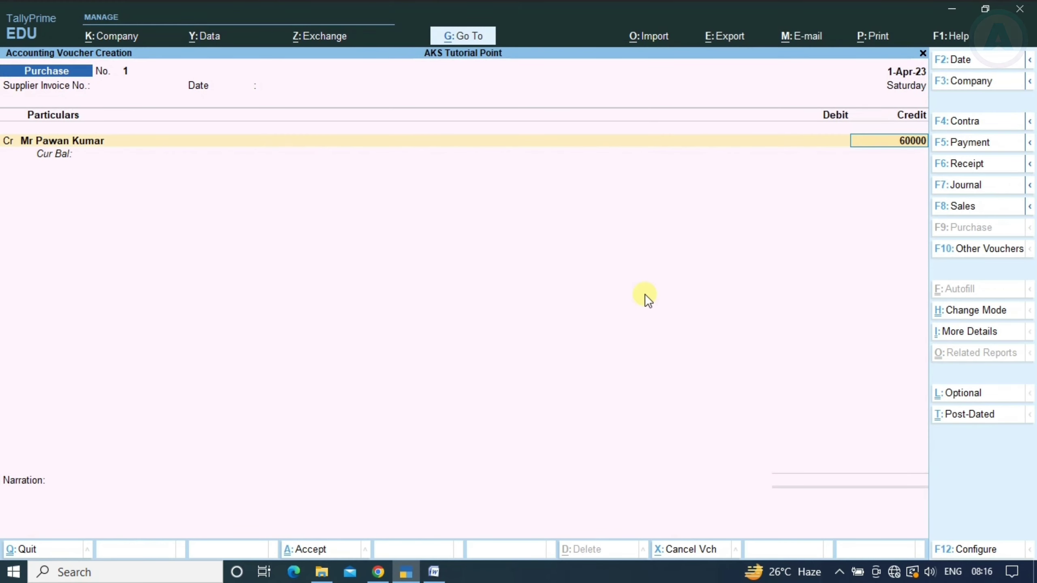
key(Return)
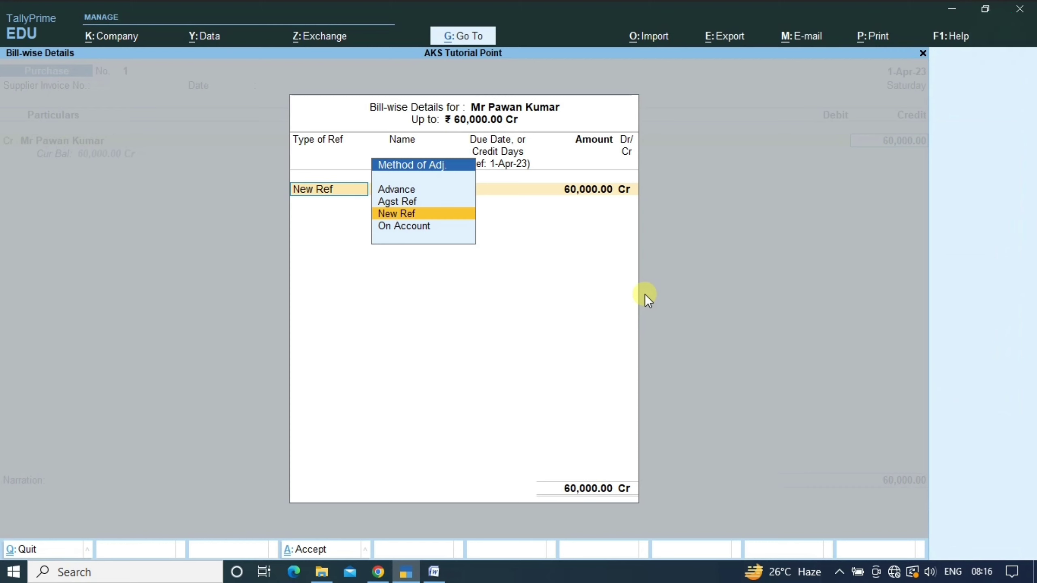
key(Return)
key(Return)
key(Return)
key(Return)
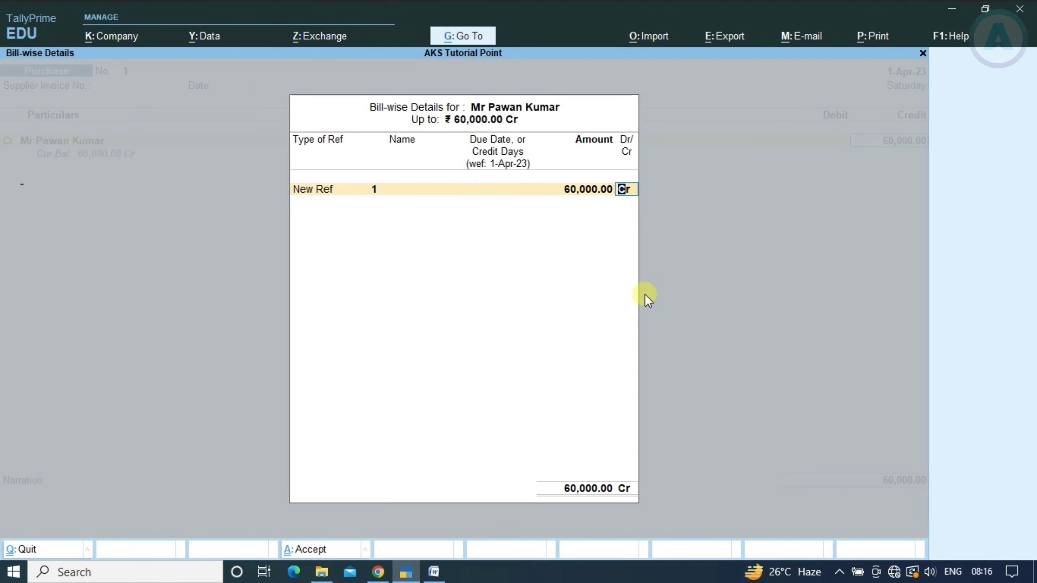
key(Return)
Debit Purchase Account 60,000 and bring the voucher to the Accept prompt
key(alt+Tab)
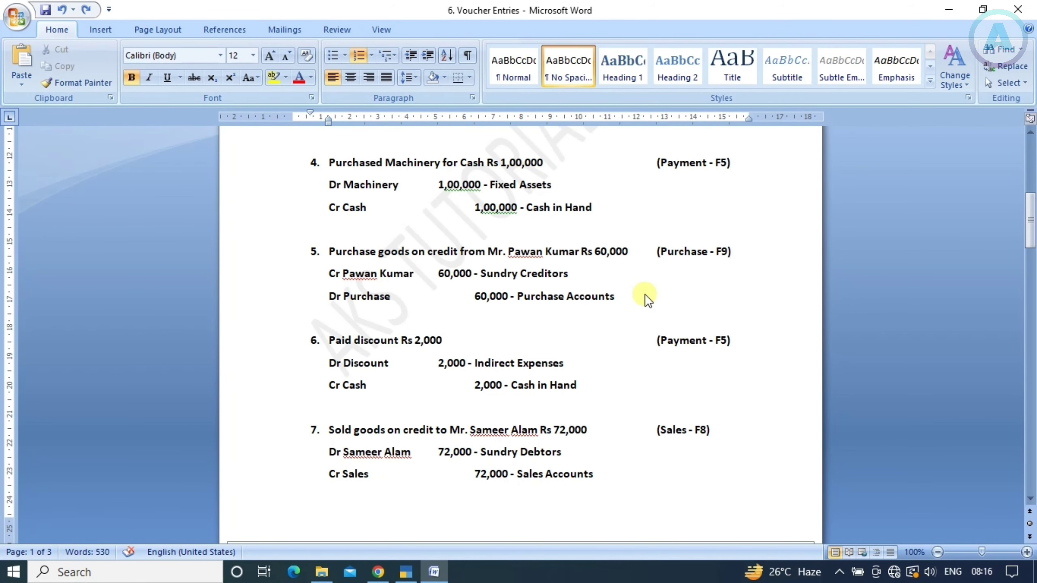
key(alt+Tab)
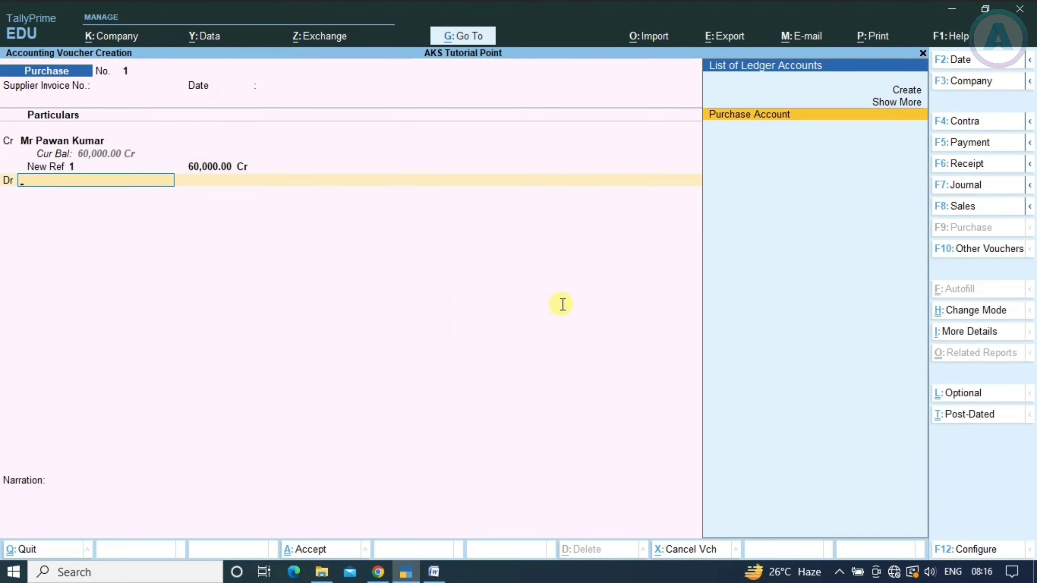
key(Return)
key(Return)
key(Return)
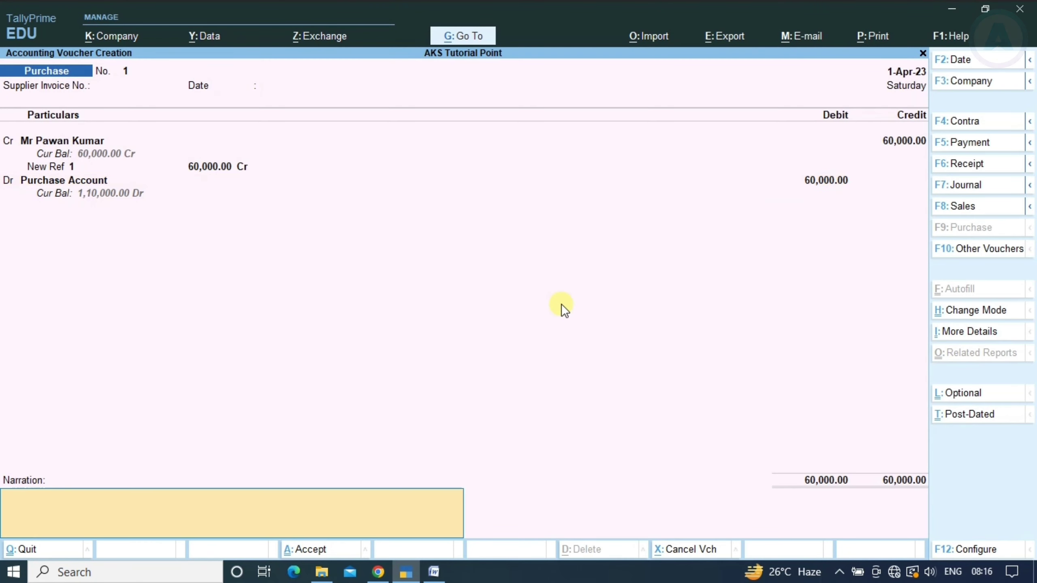
key(Return)
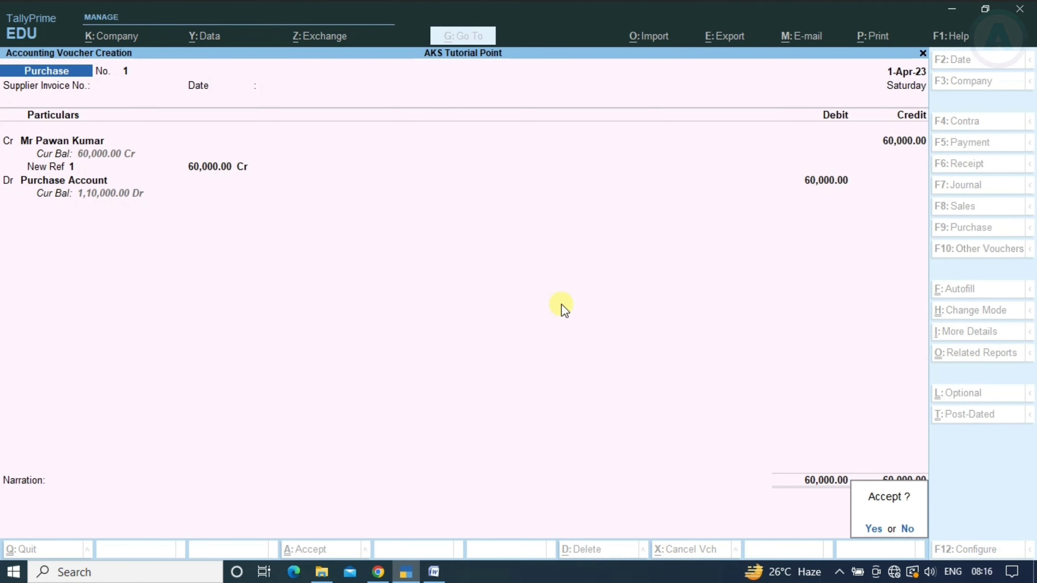
key(Return)
Scroll the Word list down to entry 6, Paid discount Rs 2,000, then return to TallyPrime
key(alt+Tab)
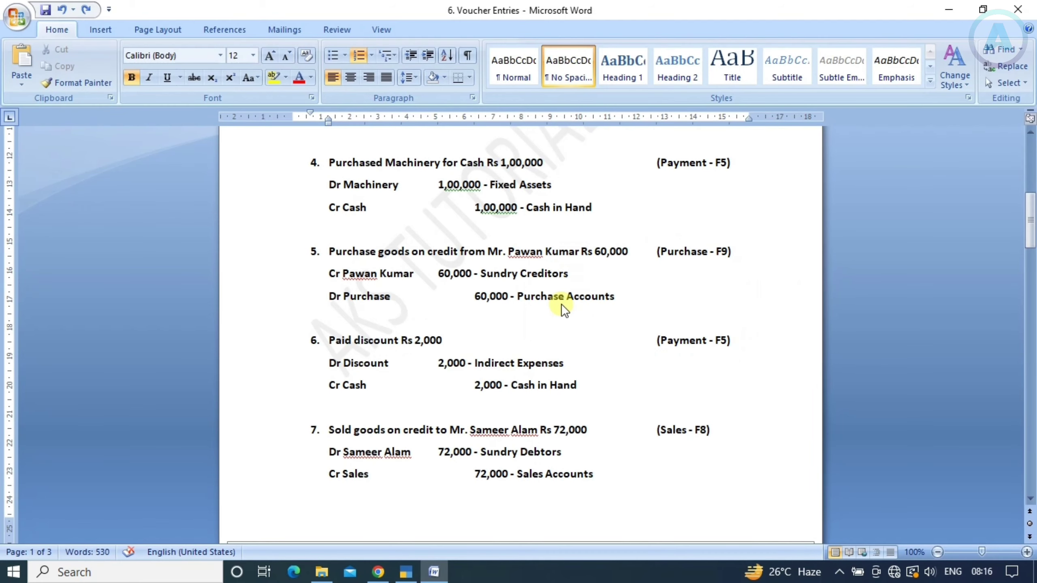
scroll(498, 271, down, 3)
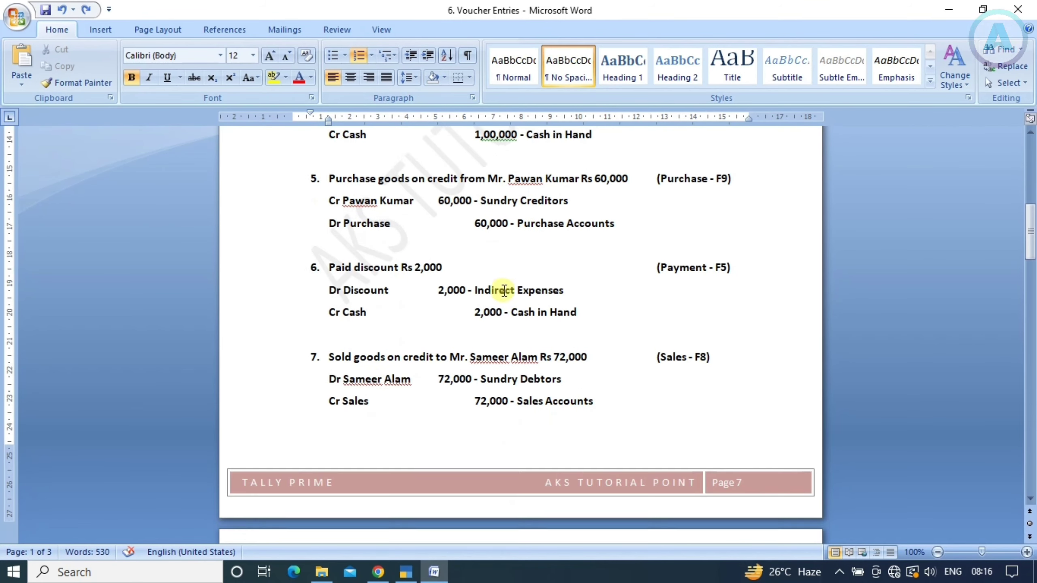
scroll(491, 265, down, 1)
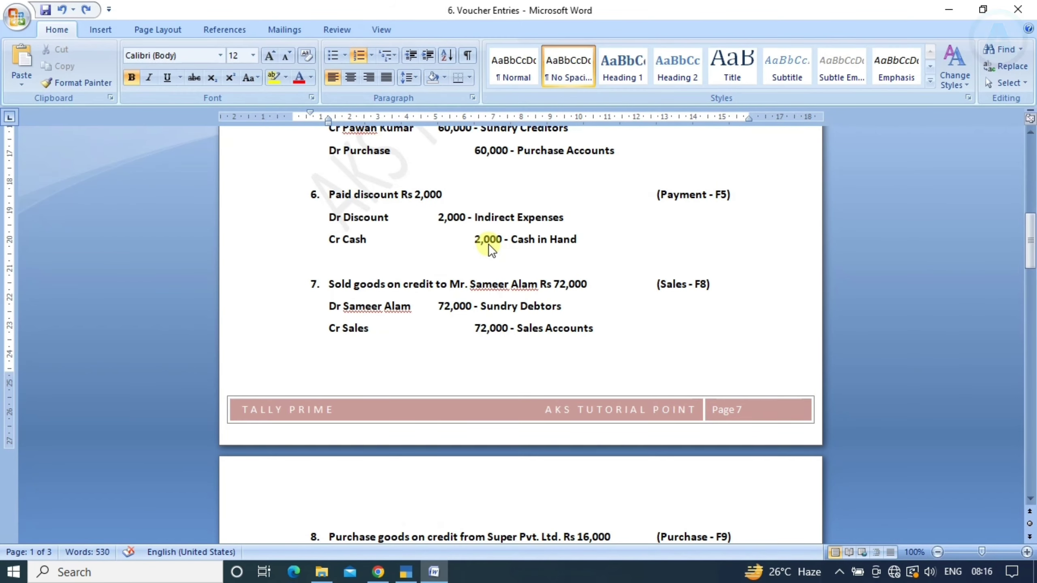
key(alt+Tab)
Read entry 6 in Word, then begin a new ledger named Discount from Payment voucher 3
key(F5)
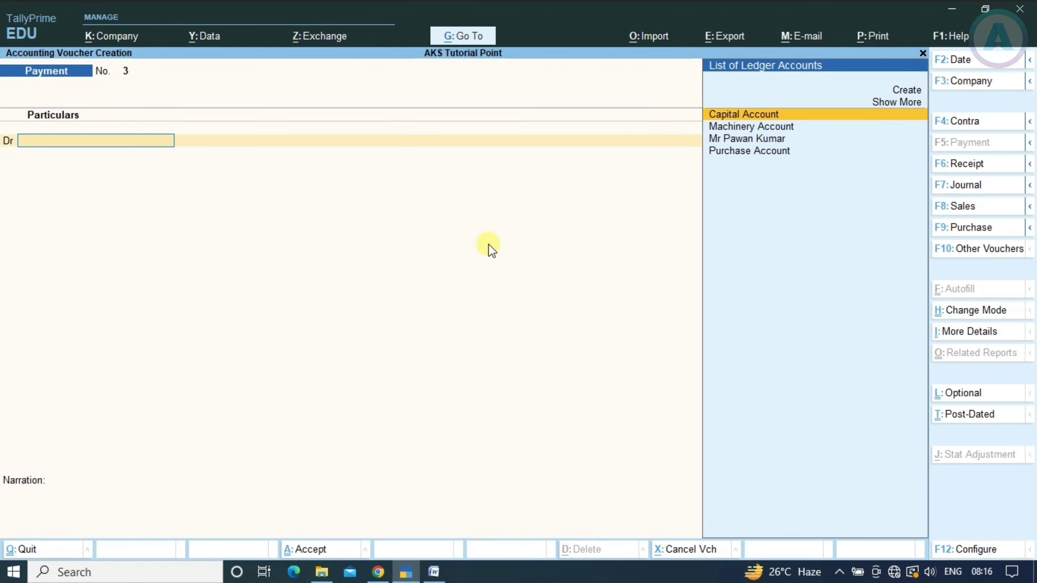
key(alt+Tab)
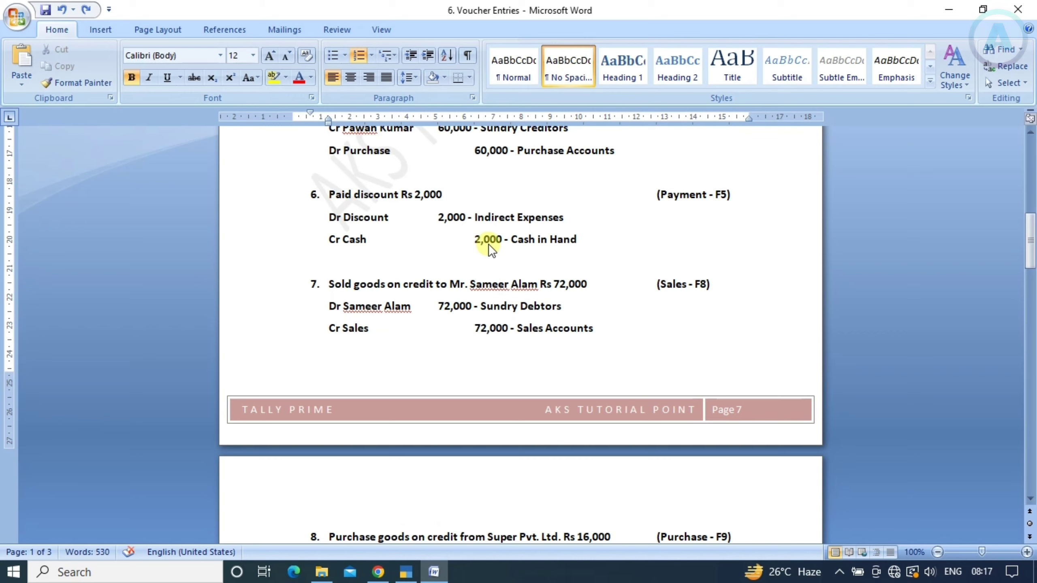
key(alt+Tab)
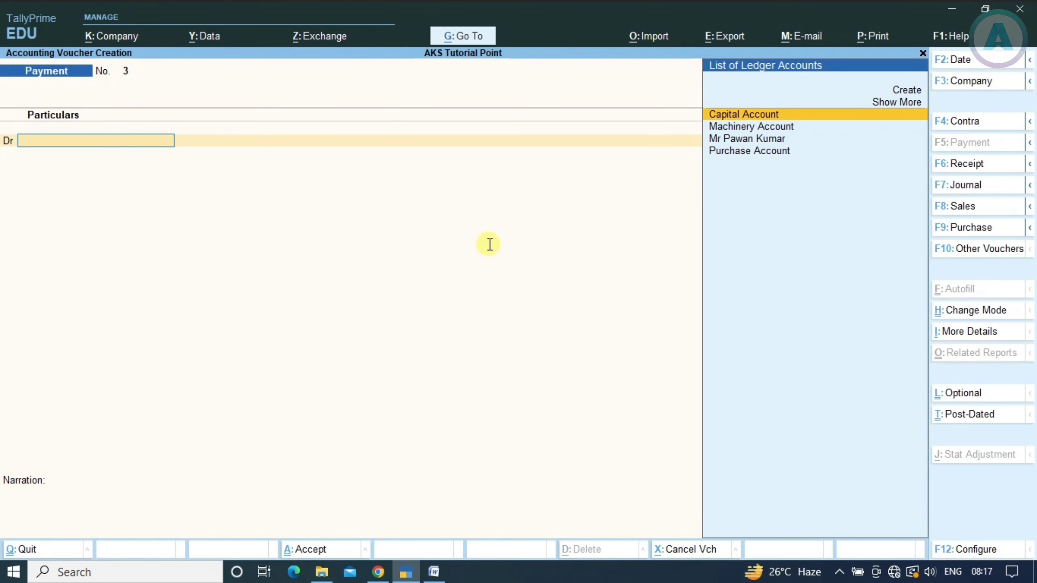
key(alt)
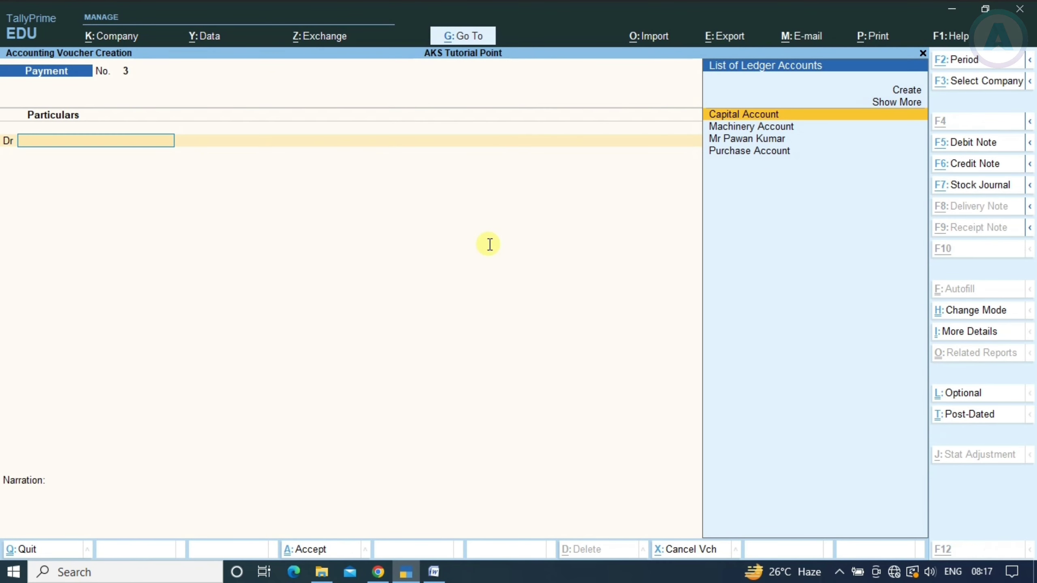
key(alt+c)
text(Discount)
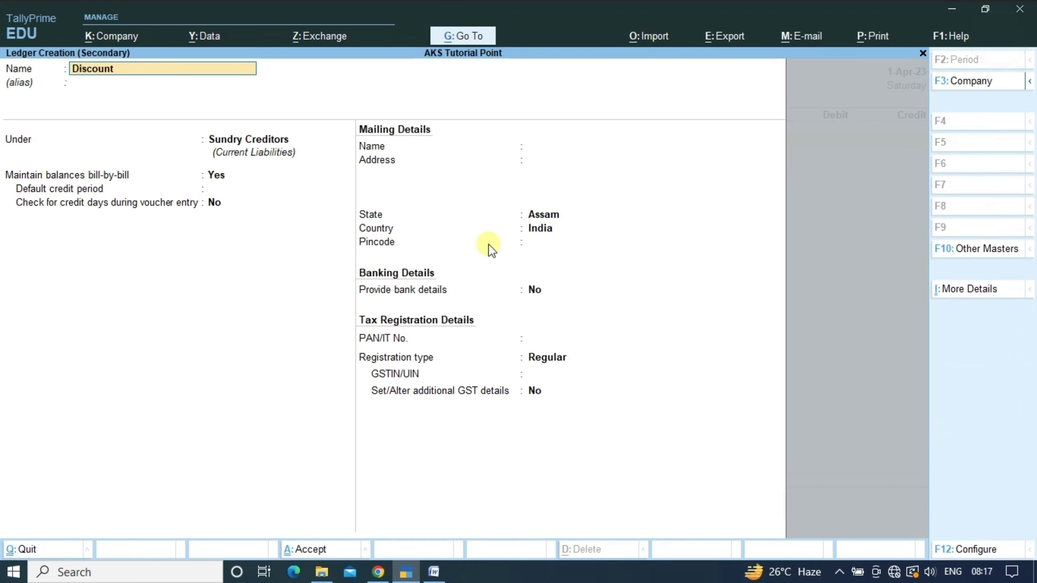
Create and save a Discount Given ledger under Indirect Expenses
key(Return)
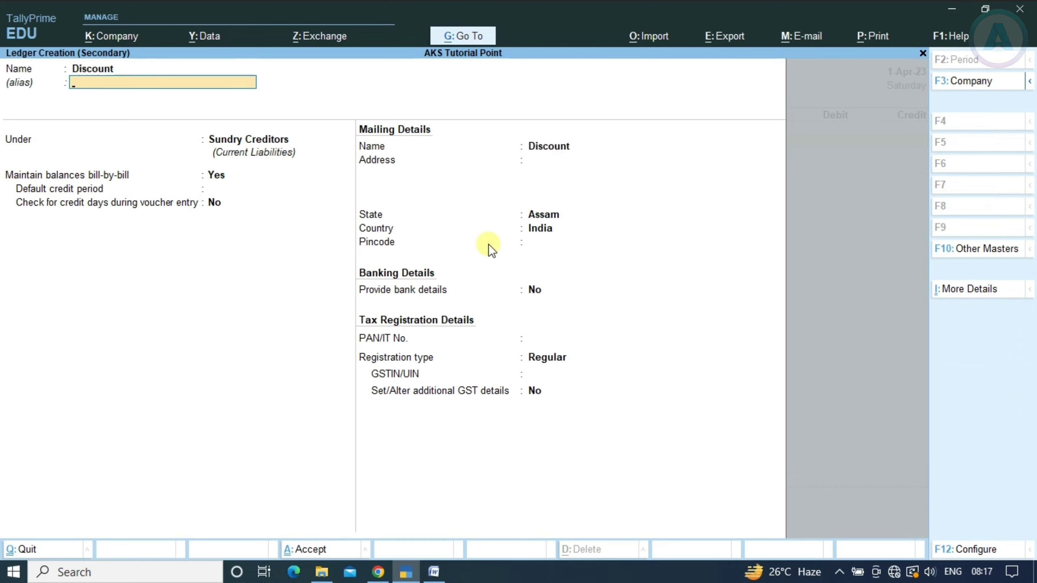
key(BackSpace)
text(Given)
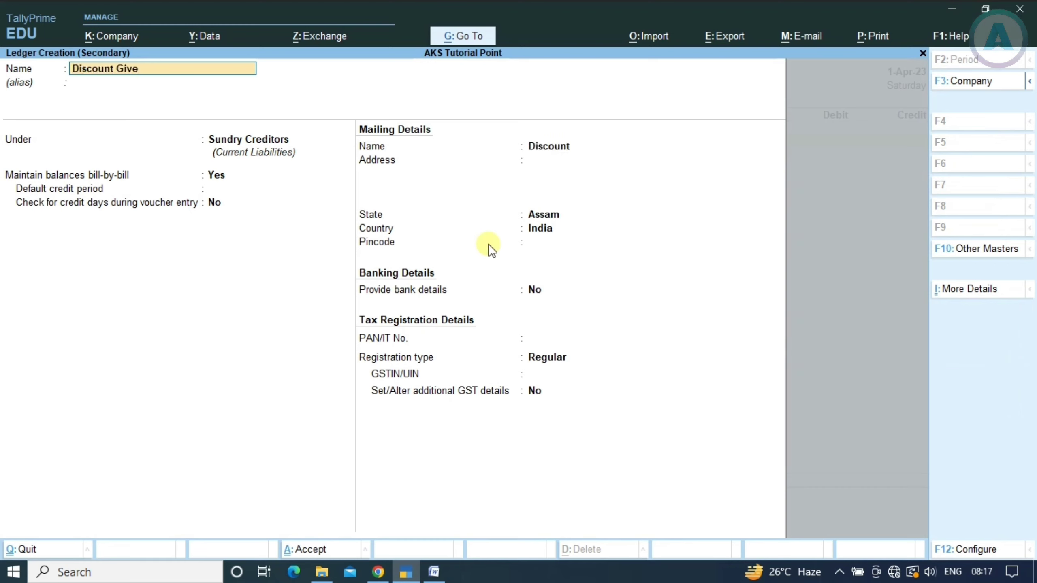
key(Return)
key(Return)
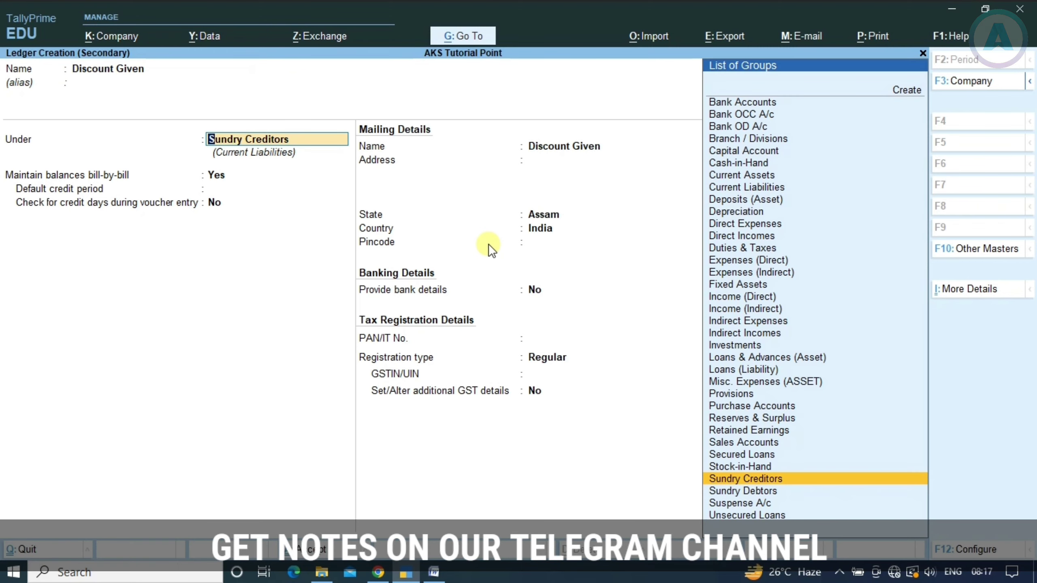
text(Indir)
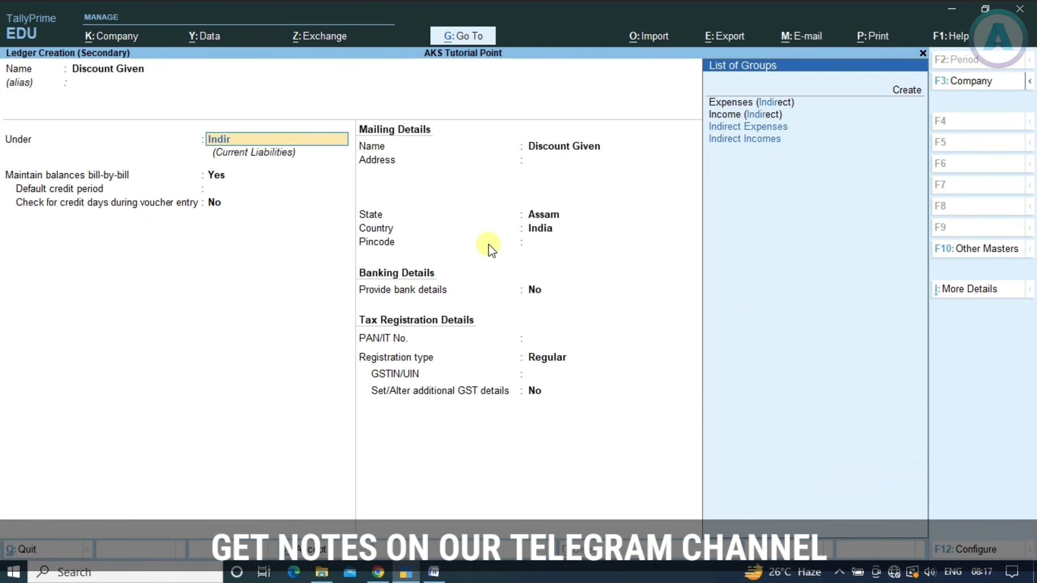
key(Down)
key(Up)
key(Return)
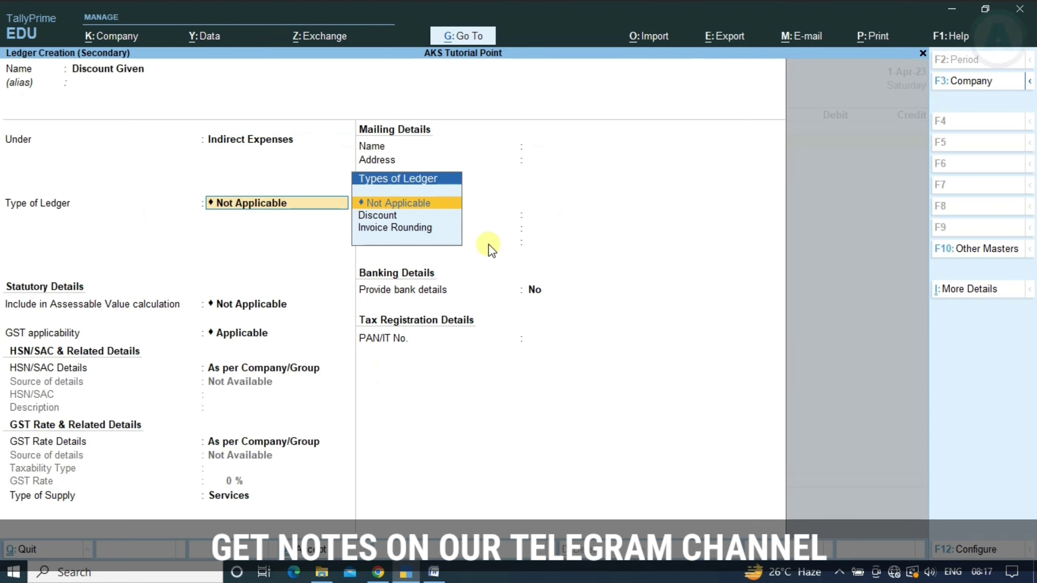
key(ctrl+a)
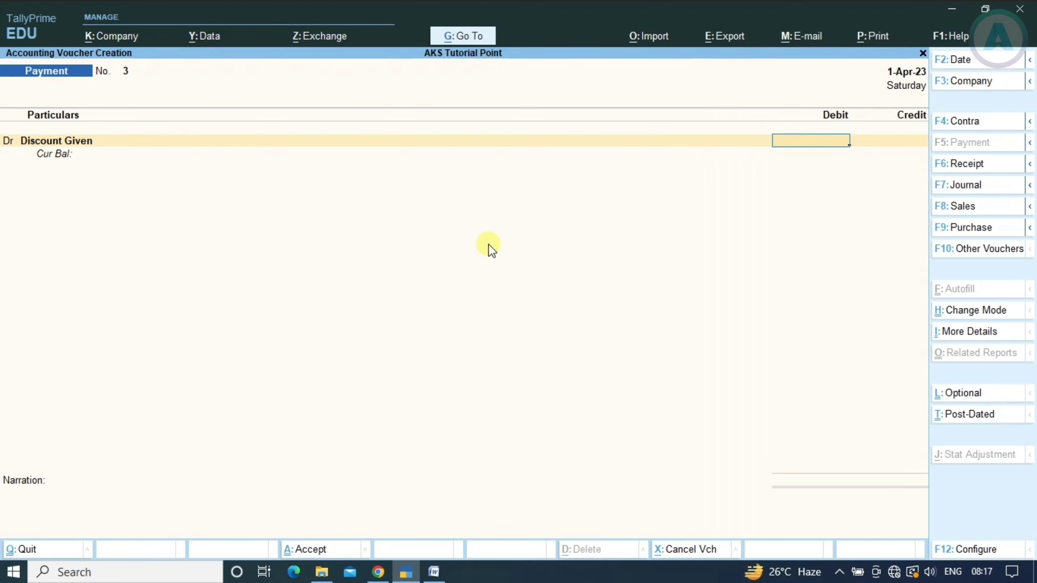
Debit Discount Given 2,000 and credit Cash 2,000, then finish the voucher
text(2000)
key(Return)
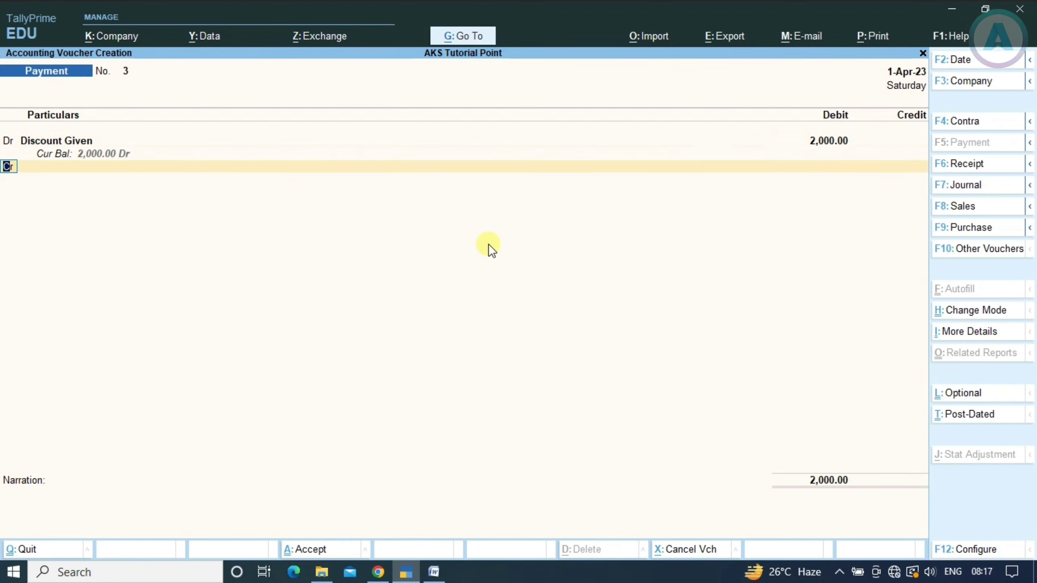
key(Return)
text(c)
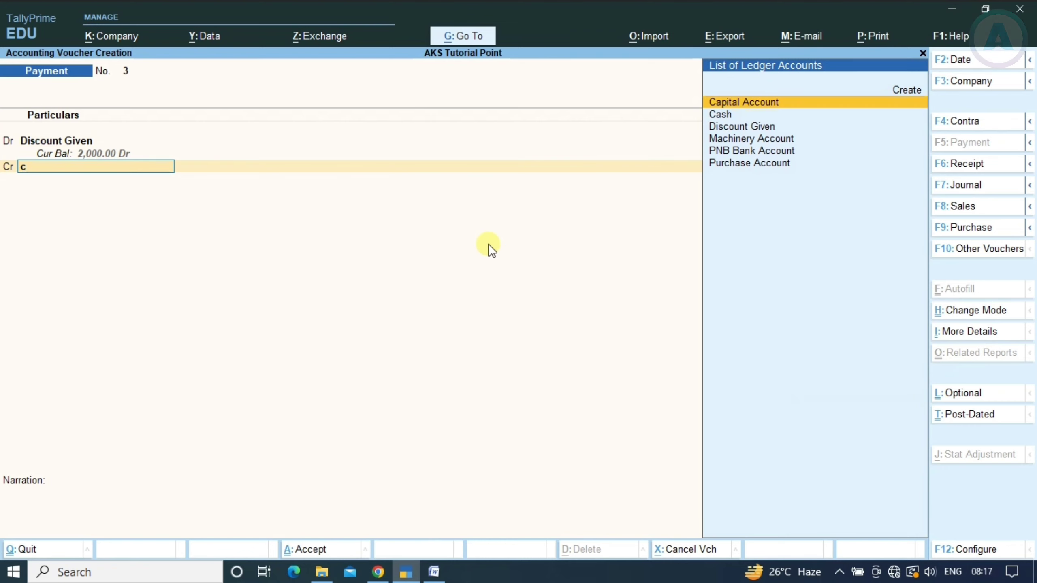
key(Down)
key(Return)
key(Return)
key(Return)
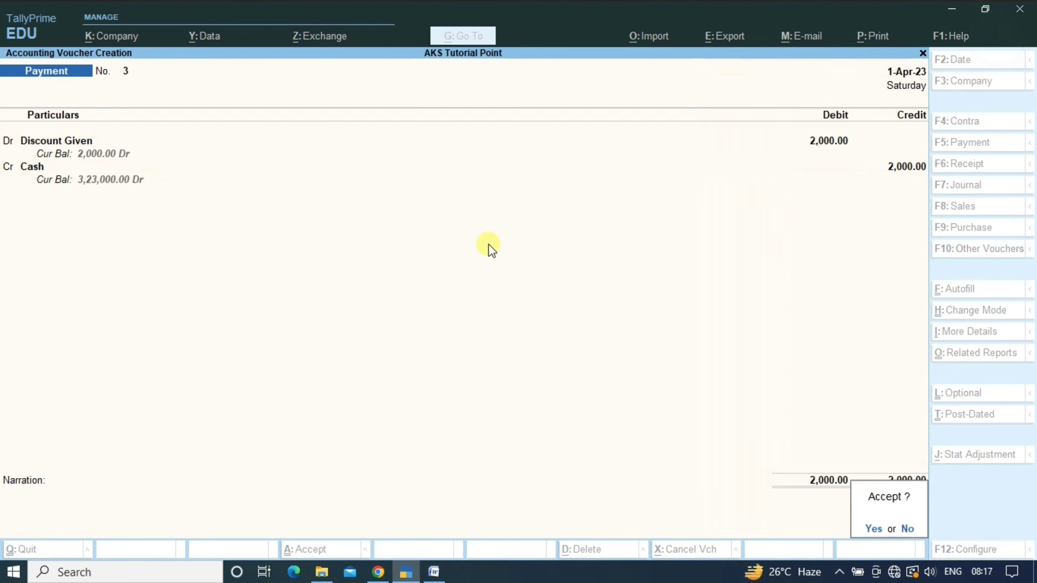
key(Return)
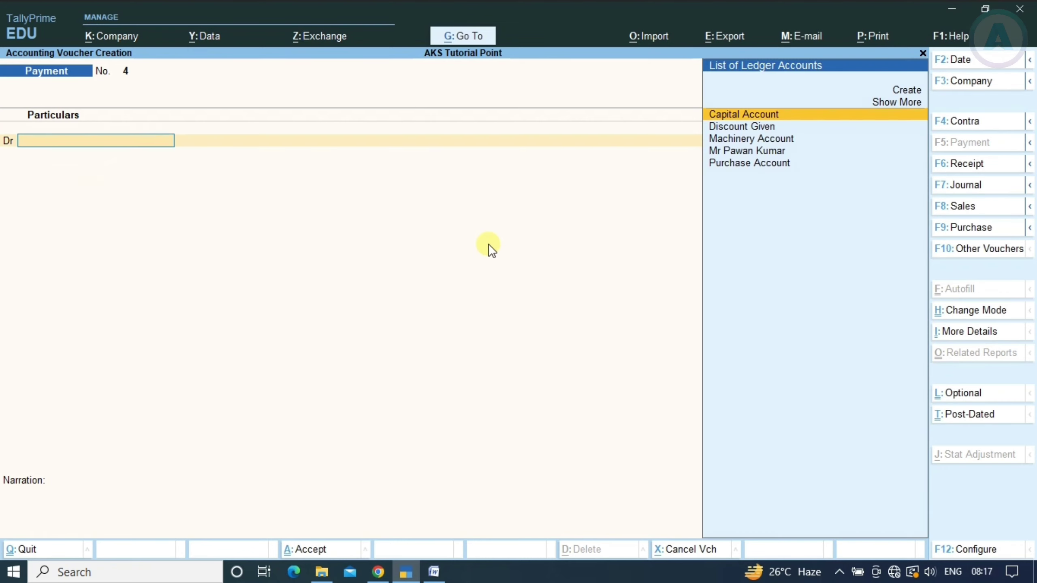
Scroll the Word list to entry 7, a 72,000 credit sale, and return to TallyPrime
key(alt+Tab)
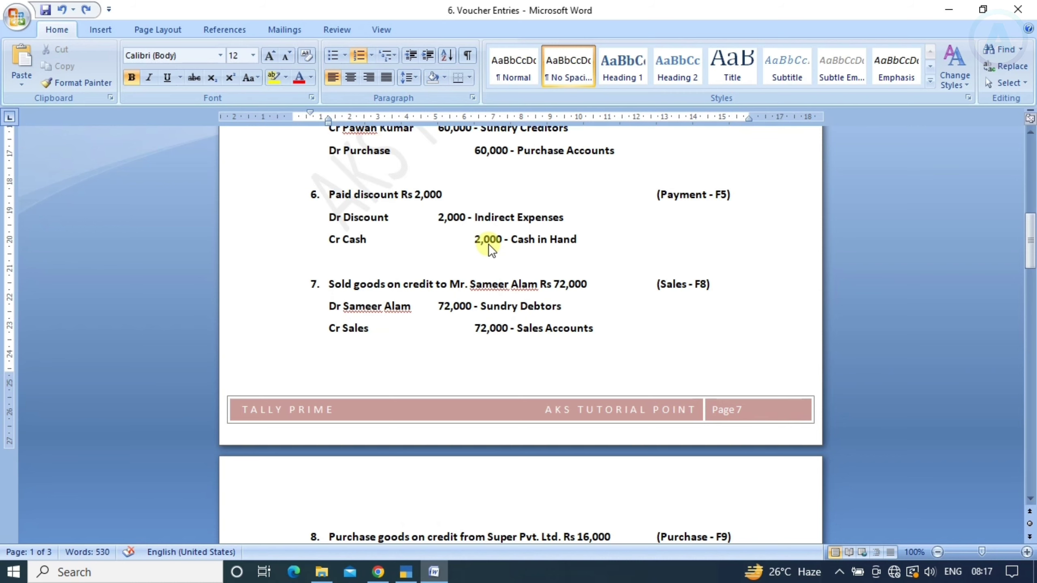
scroll(468, 277, down, 3)
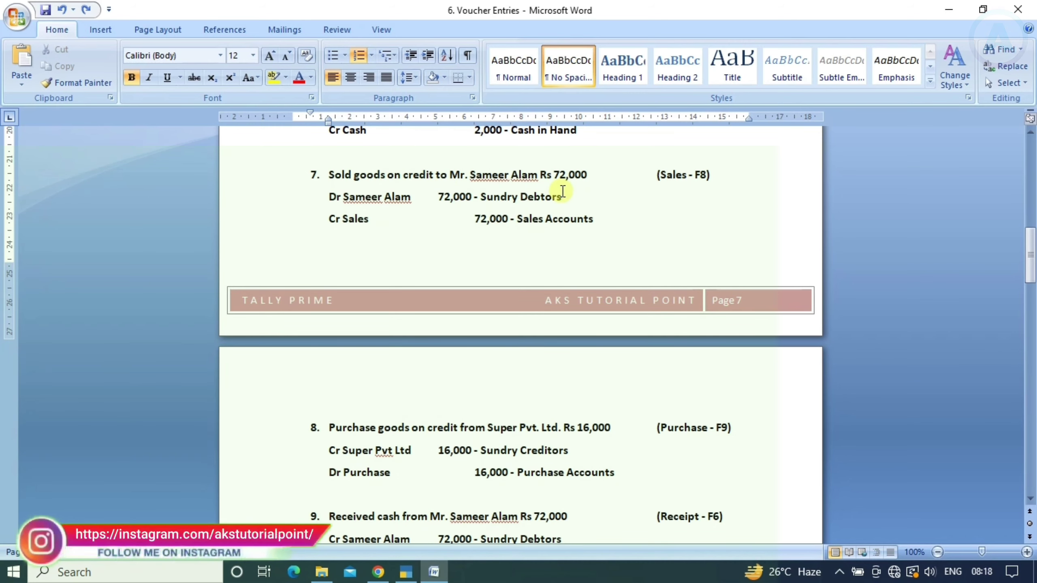
key(alt+Tab)
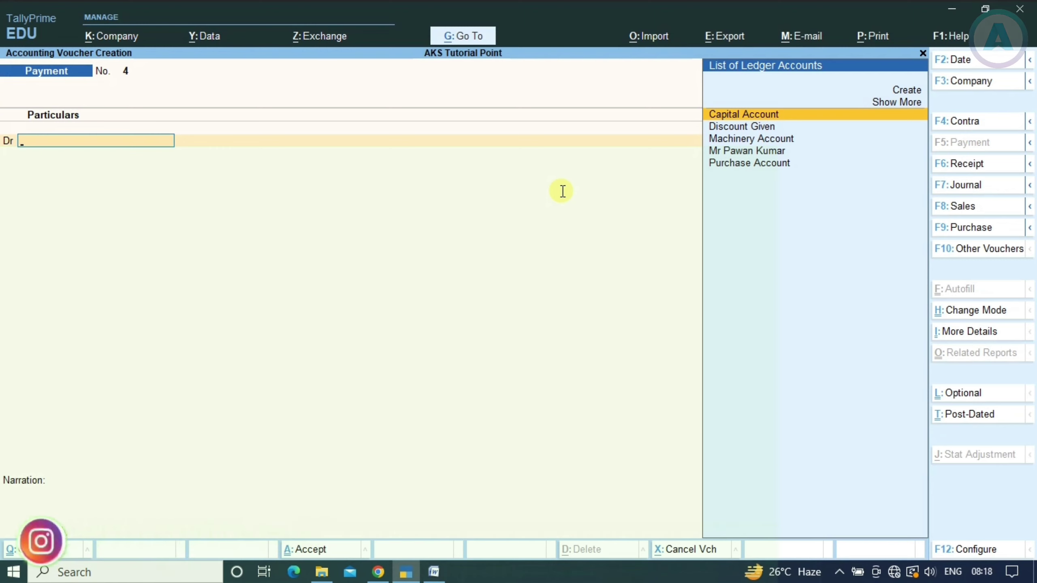
Start a Sales voucher in As Voucher mode and check the sale details in Word
key(F8)
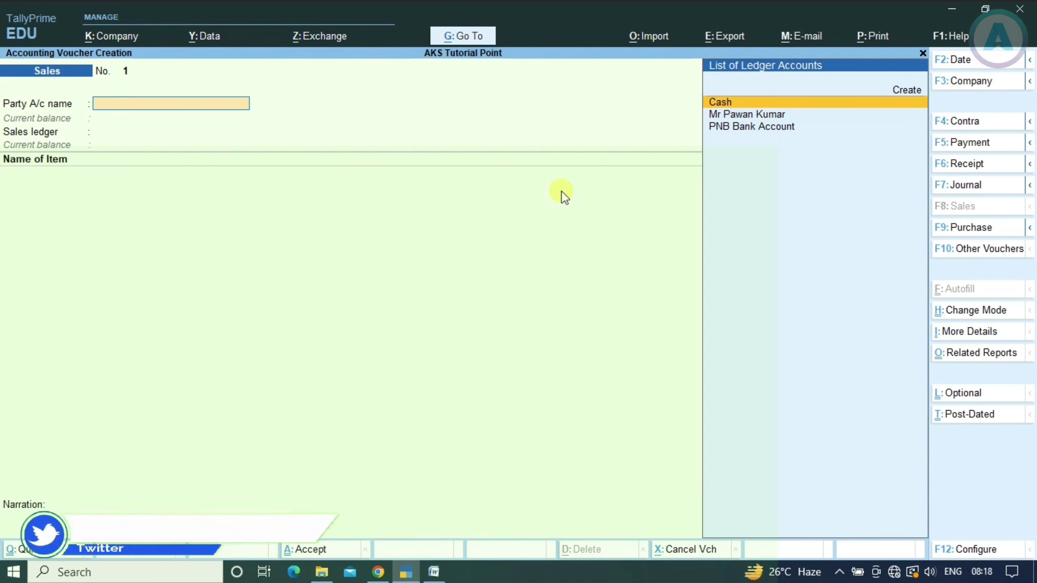
key(ctrl+h)
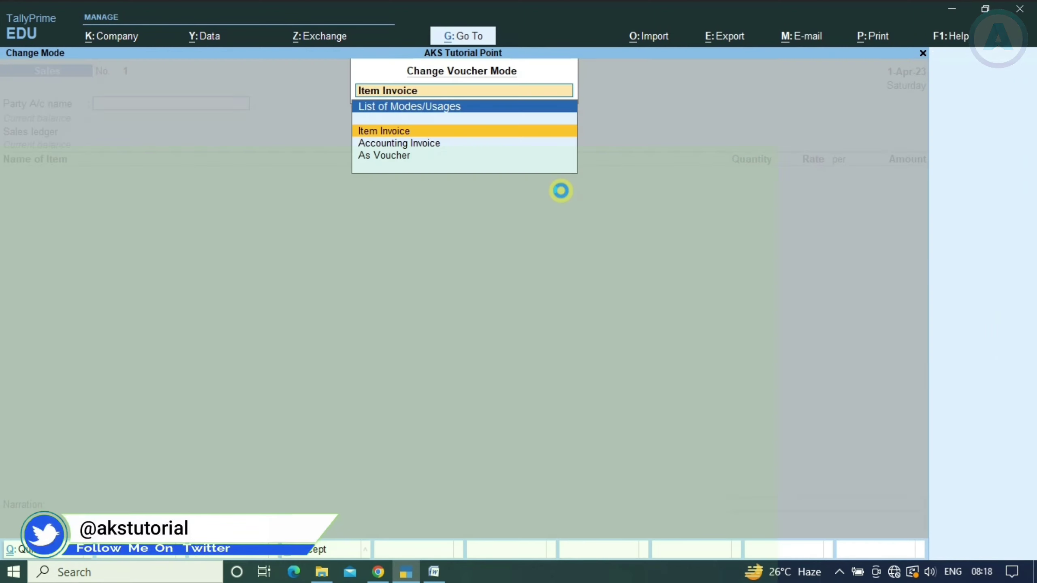
key(Down)
key(Down)
key(Return)
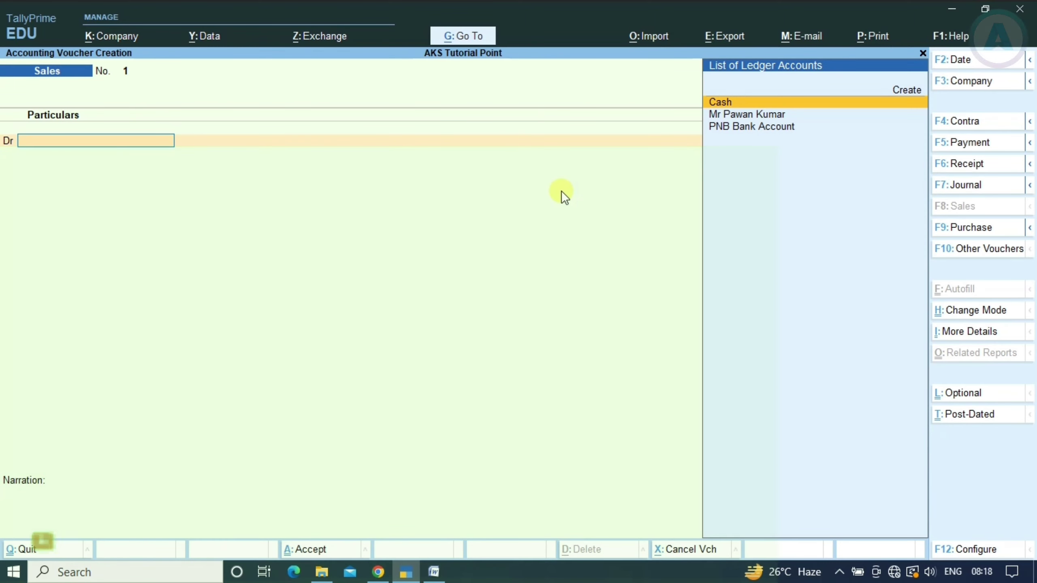
key(alt+Tab)
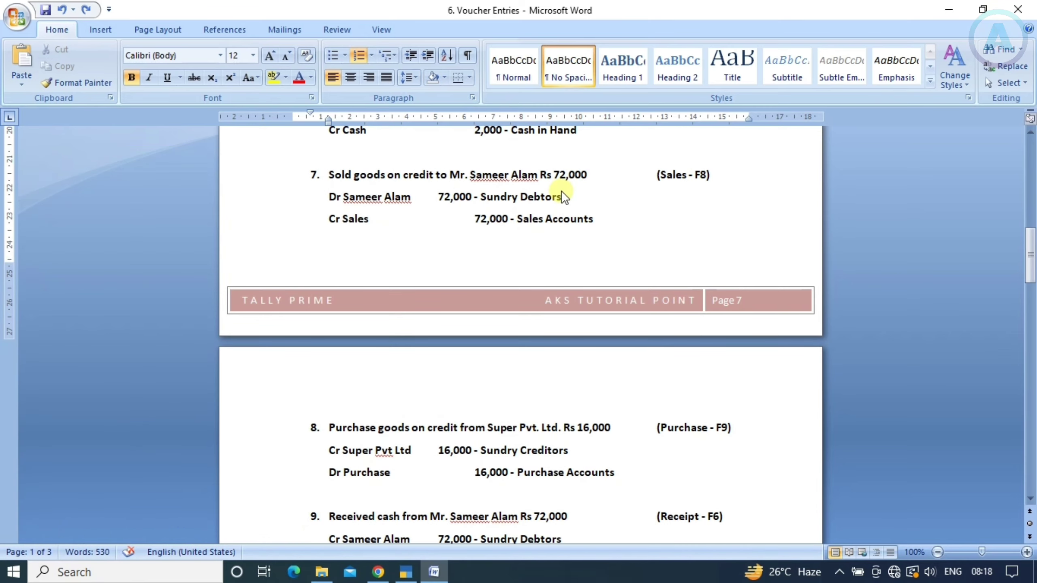
key(alt+Tab)
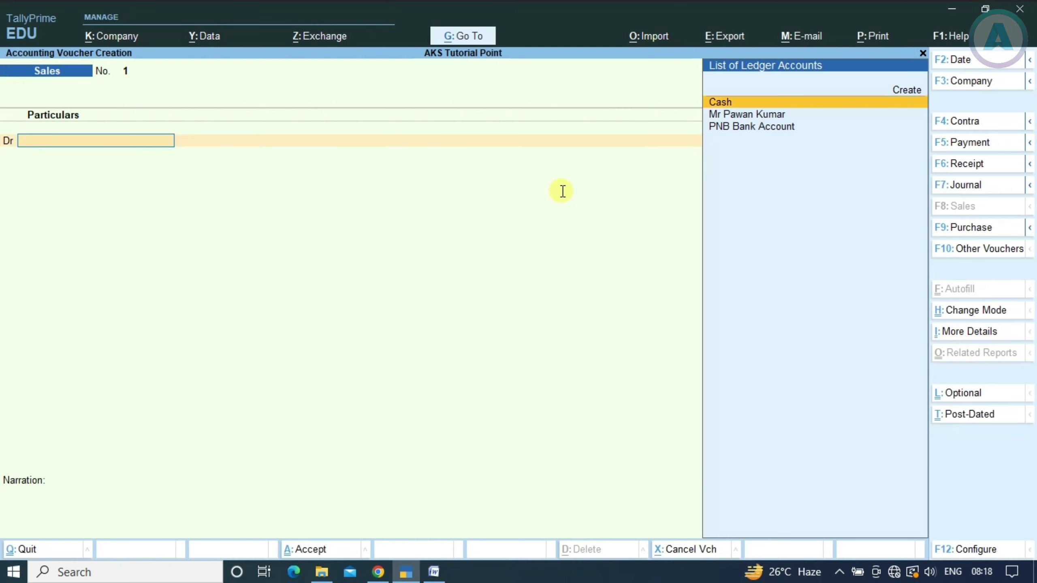
Create the customer's ledger under Sundry Debtors and select it as the debit party
key(alt+c)
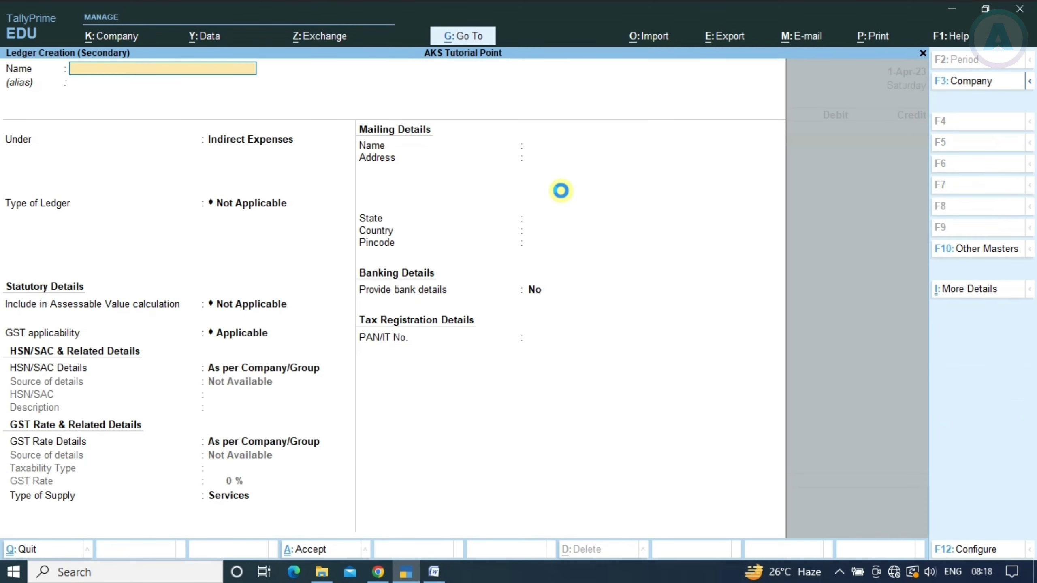
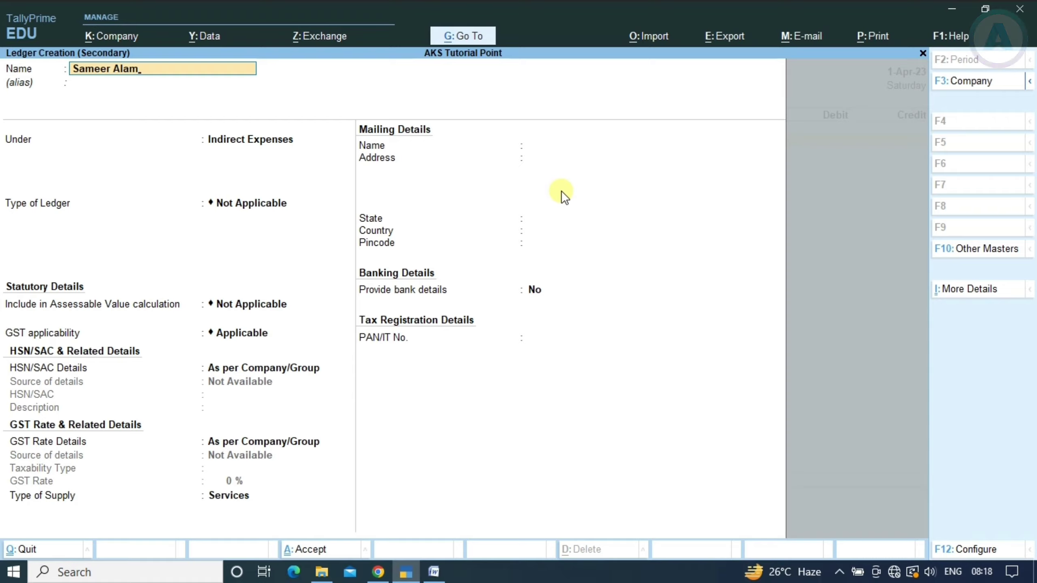
key(alt+Tab)
key(alt+Tab)
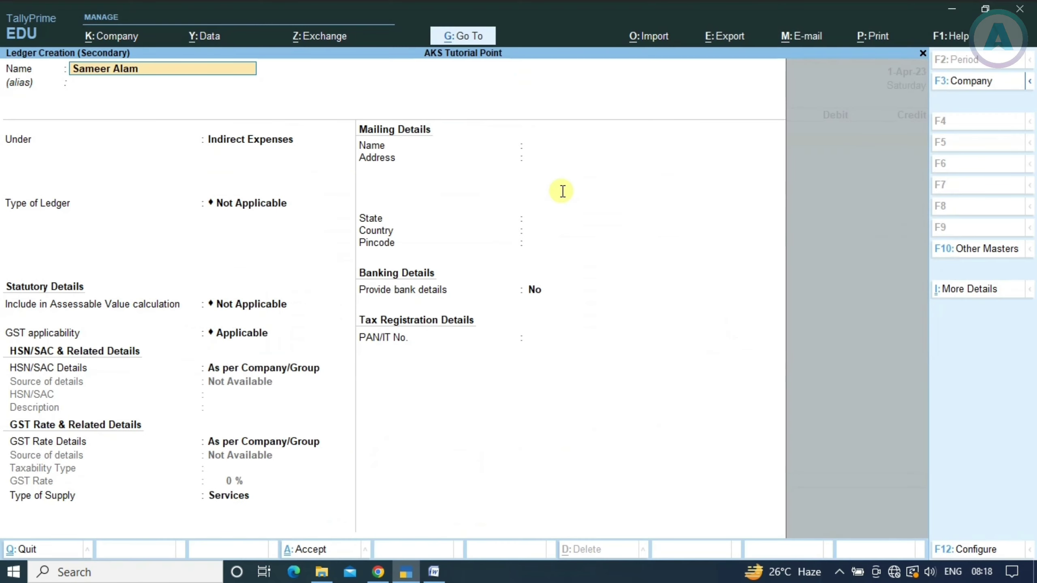
key(Return)
text(Sund)
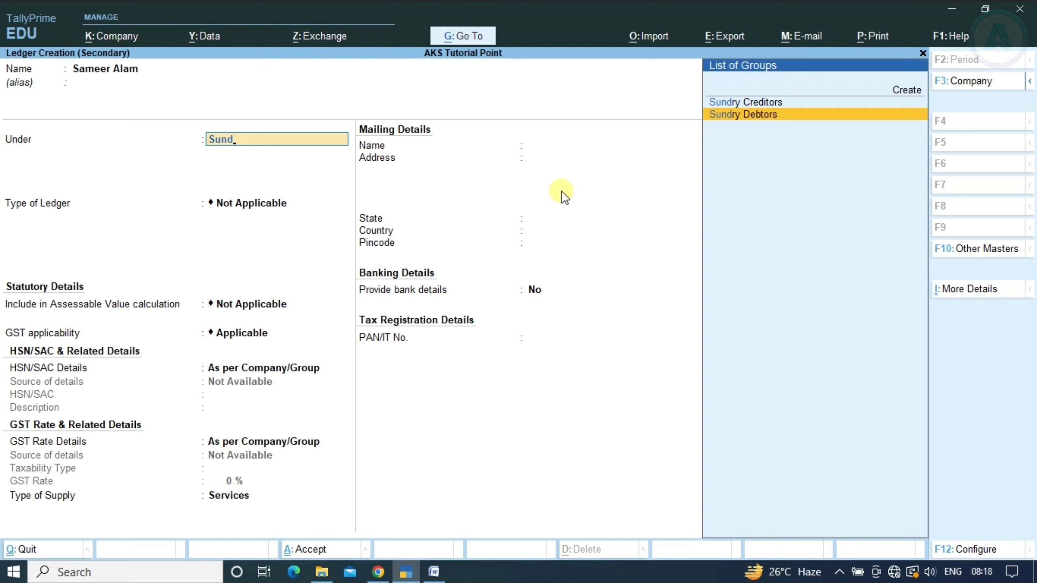
key(Return)
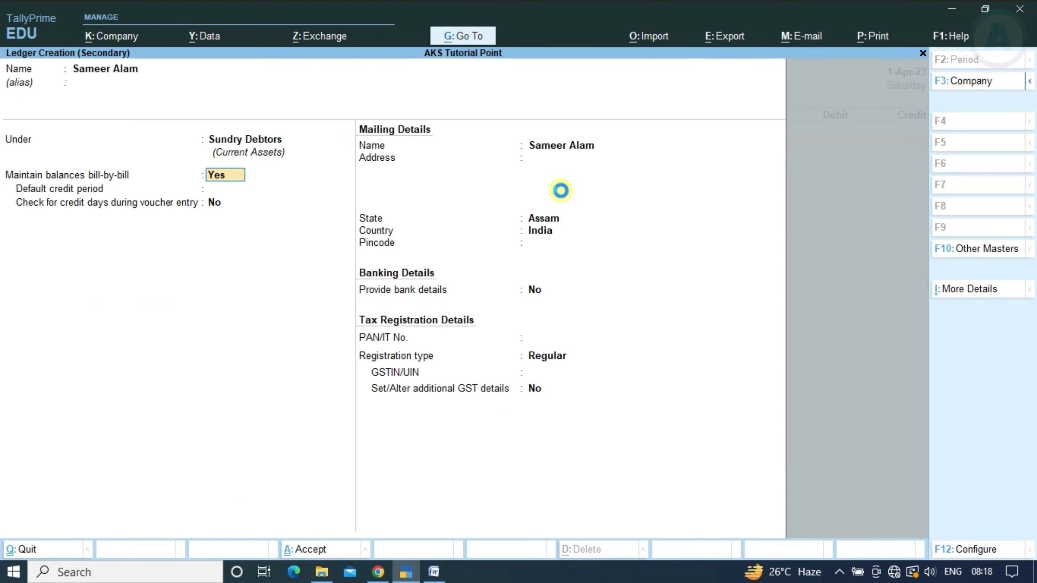
key(ctrl+a)
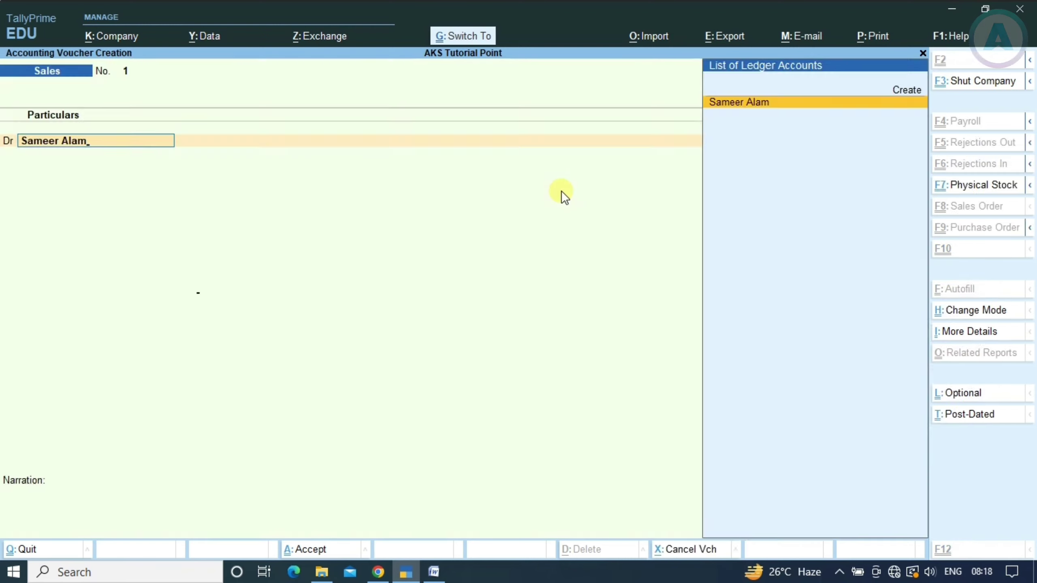
key(Return)
key(ctrl+a)
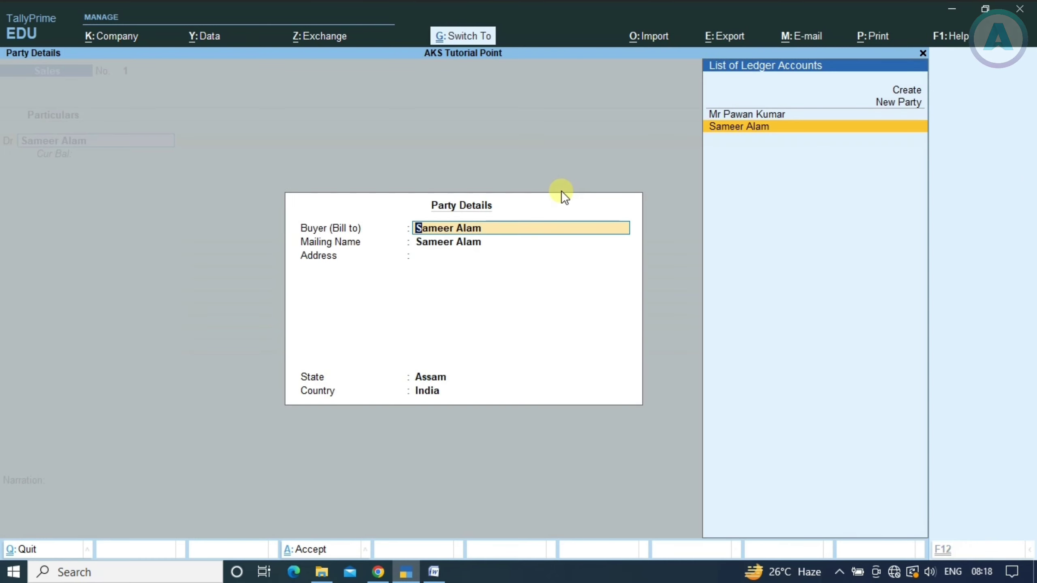
key(ctrl+a)
key(alt+Tab)
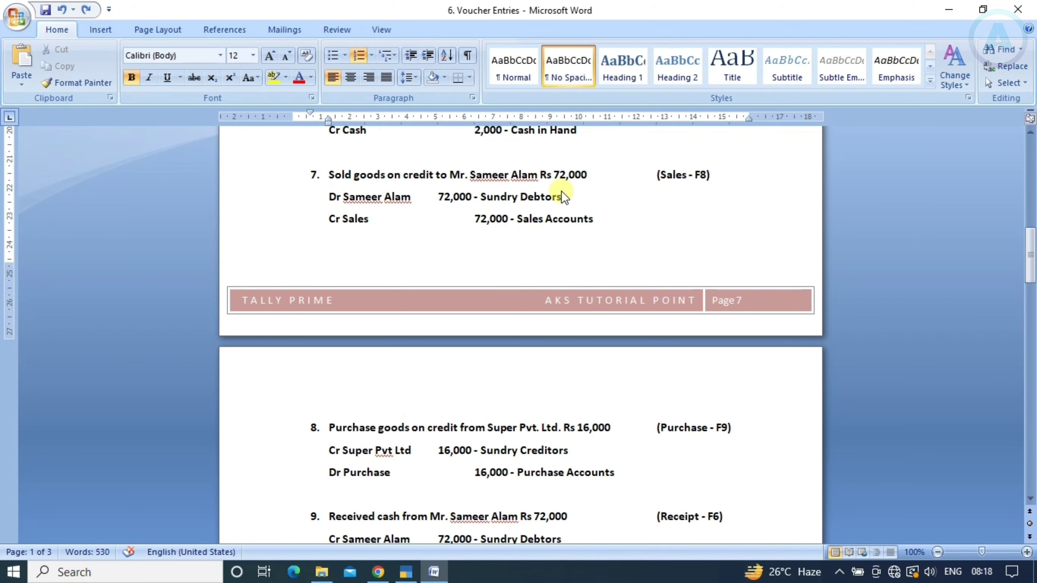
key(alt+Tab)
Debit the customer 72,000 as a new bill reference and start a ledger for the credit side
text(72000)
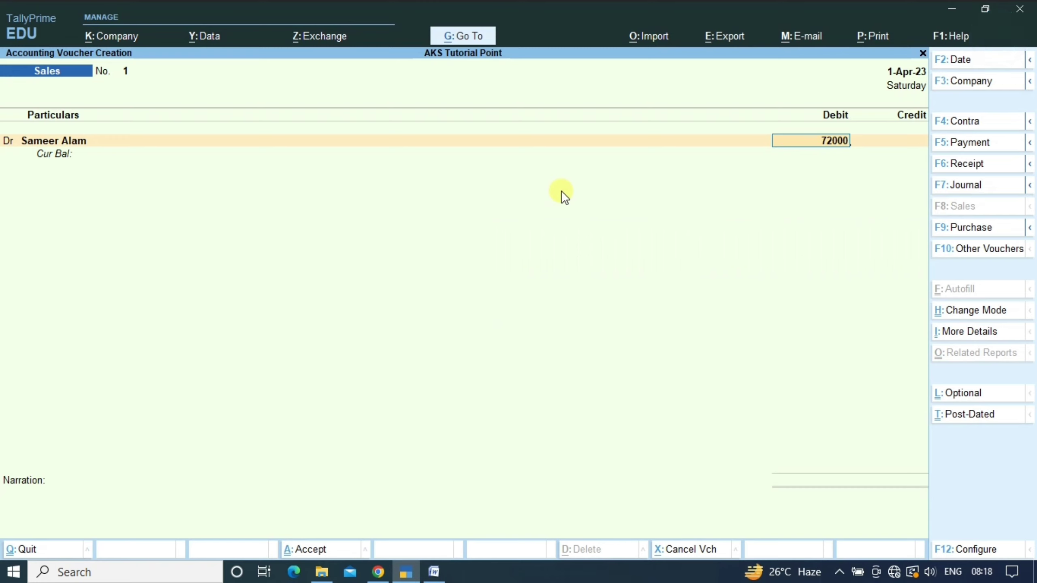
key(Return)
key(Return)
key(Return)
key(Return)
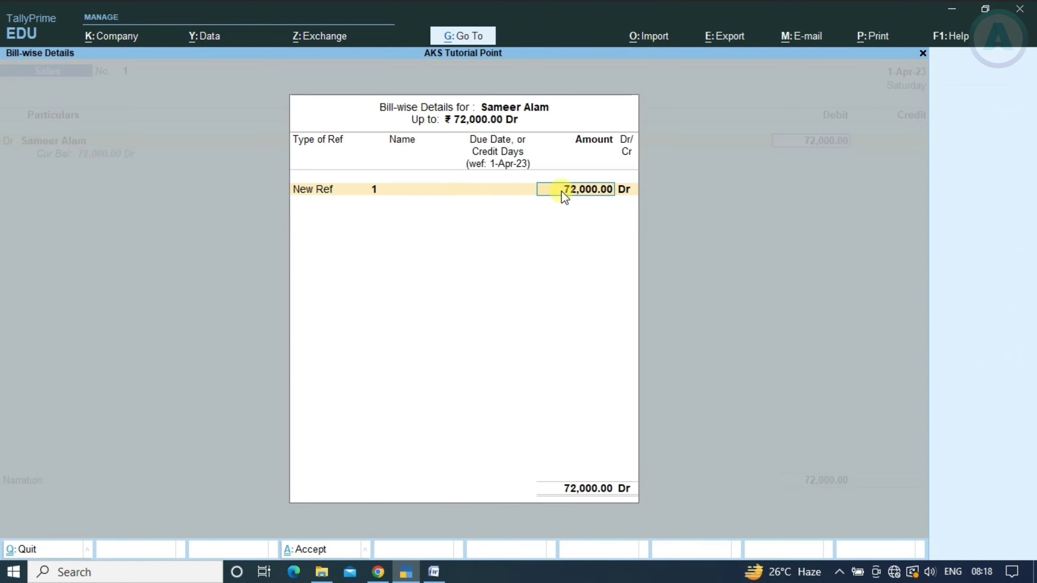
key(Return)
key(Return)
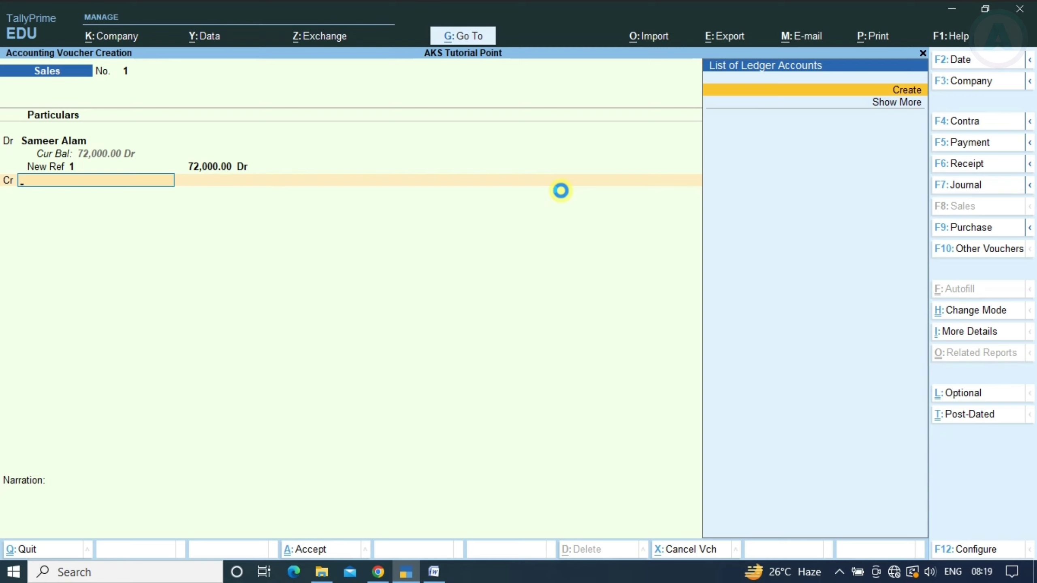
key(alt+c)
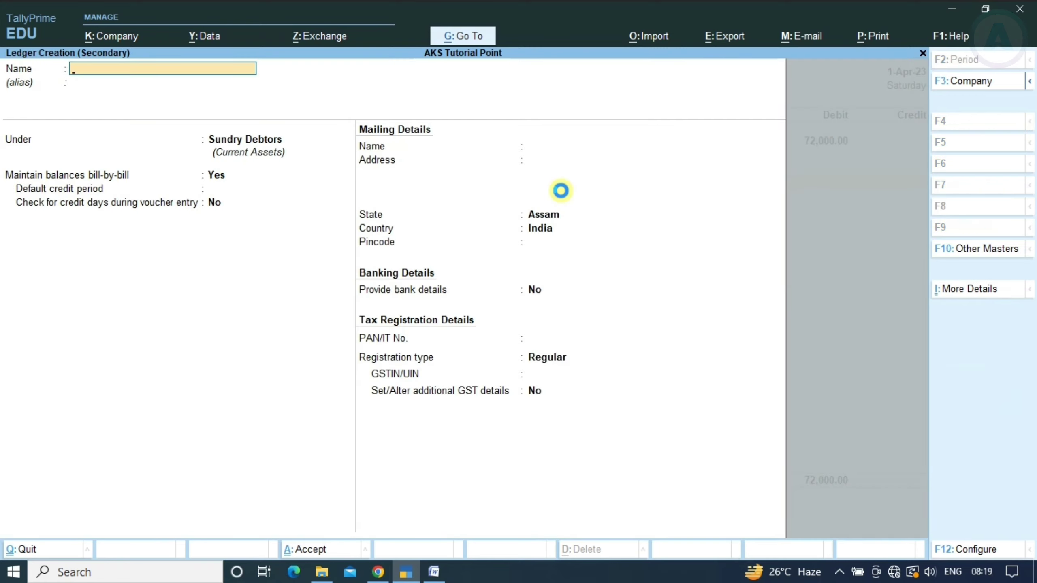
Name the new ledger Sales Account under Sales Accounts, credit it 72,000, and accept Sales voucher 1
text(Sales Account)
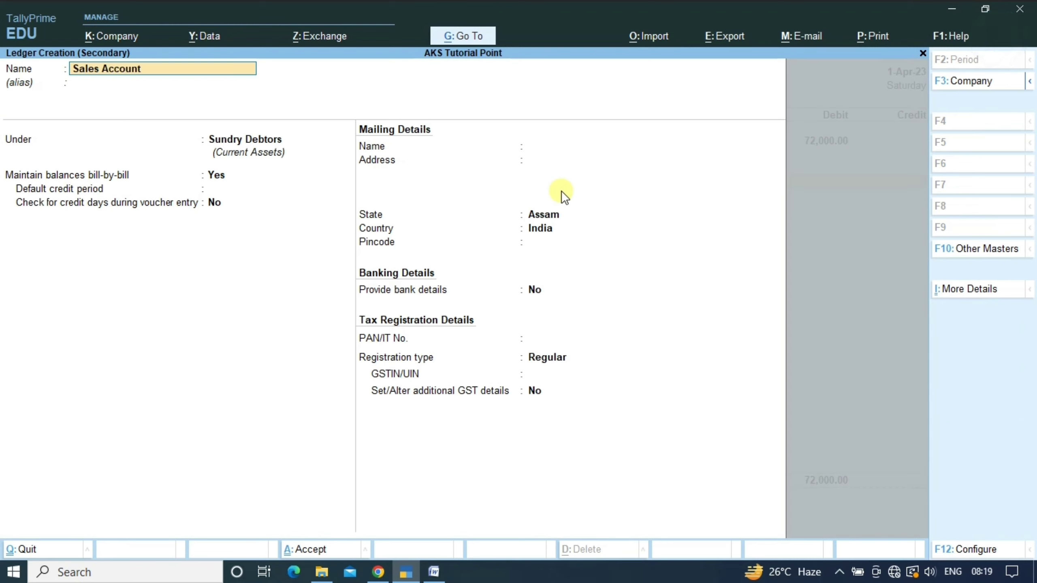
key(Return)
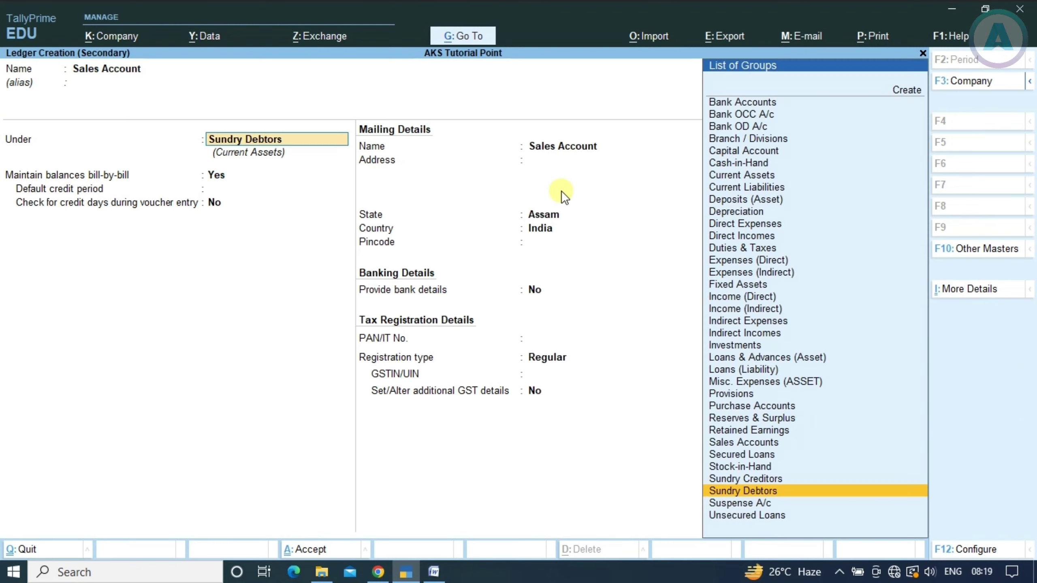
text(Sales)
key(Return)
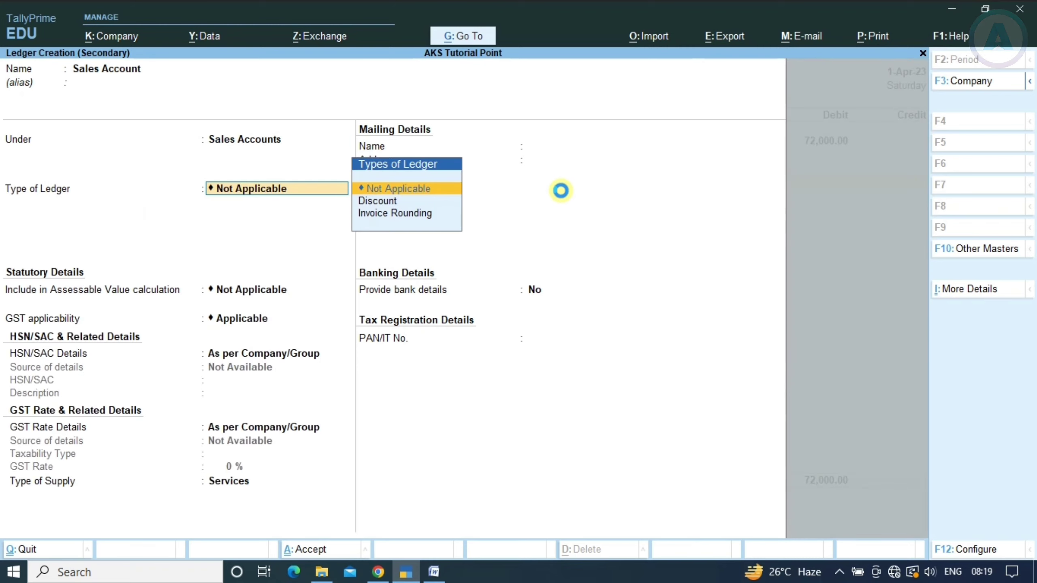
key(ctrl+a)
key(Return)
key(Return)
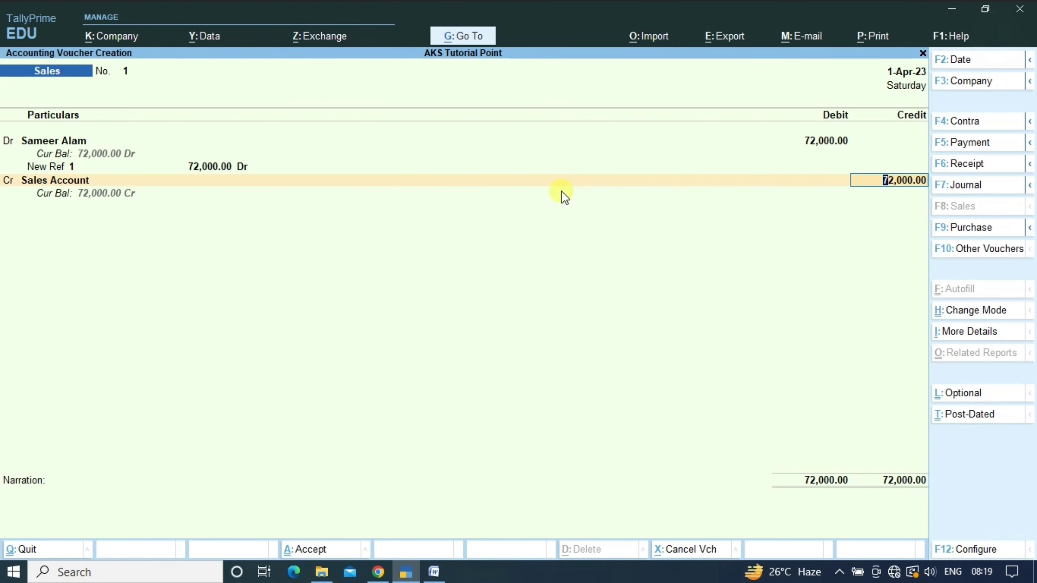
key(Return)
key(Return)
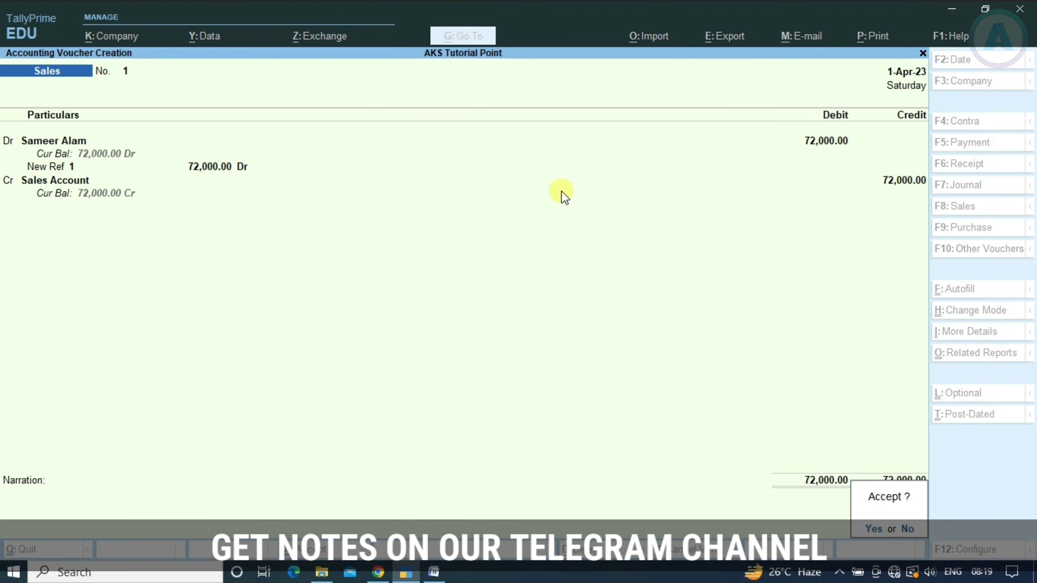
key(Return)
key(alt+Tab)
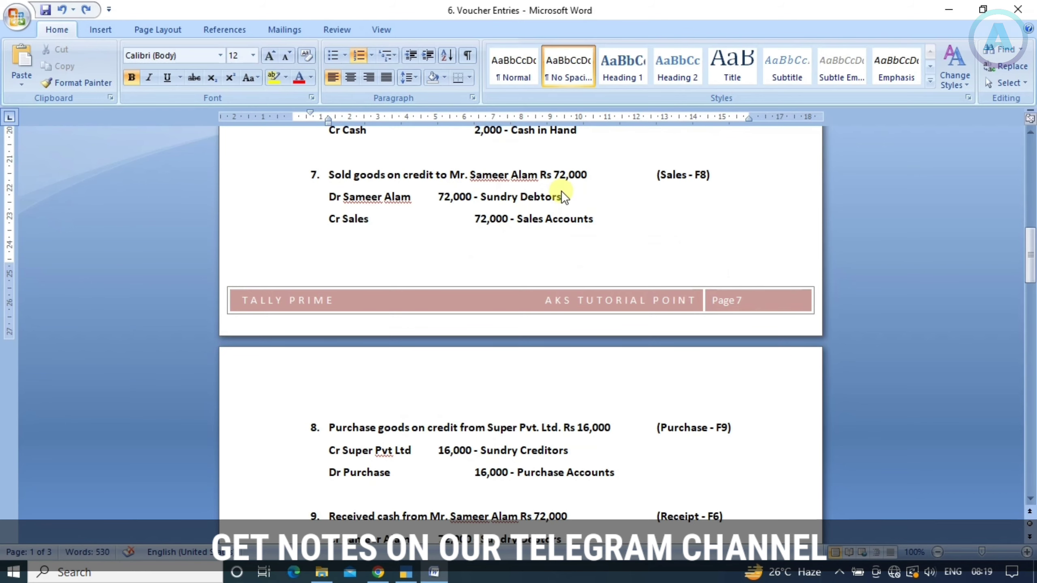
Scroll Word to entry 8, then switch TallyPrime to a Purchase voucher in As Voucher mode
scroll(516, 225, down, 3)
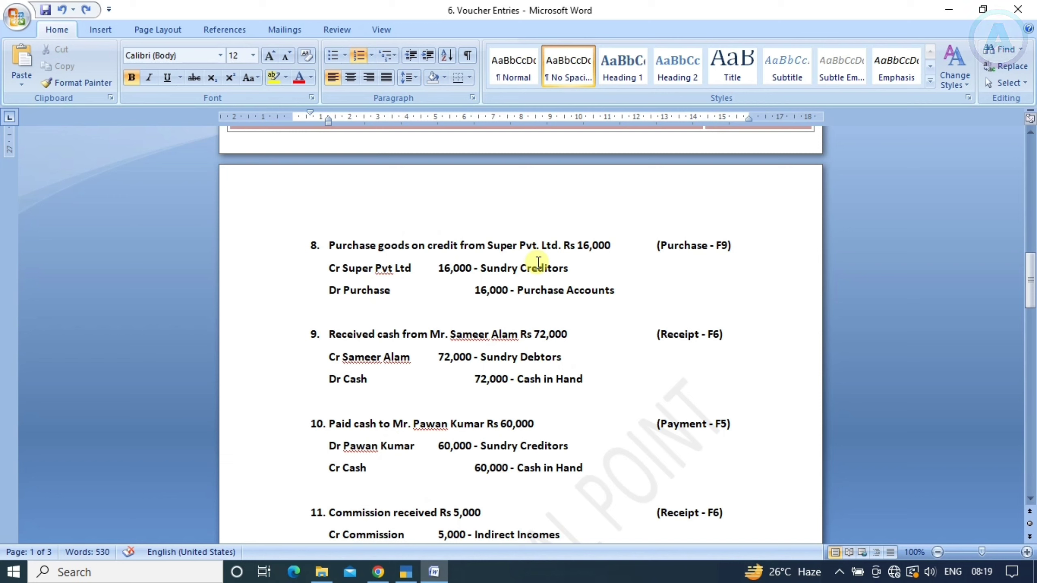
key(alt+Tab)
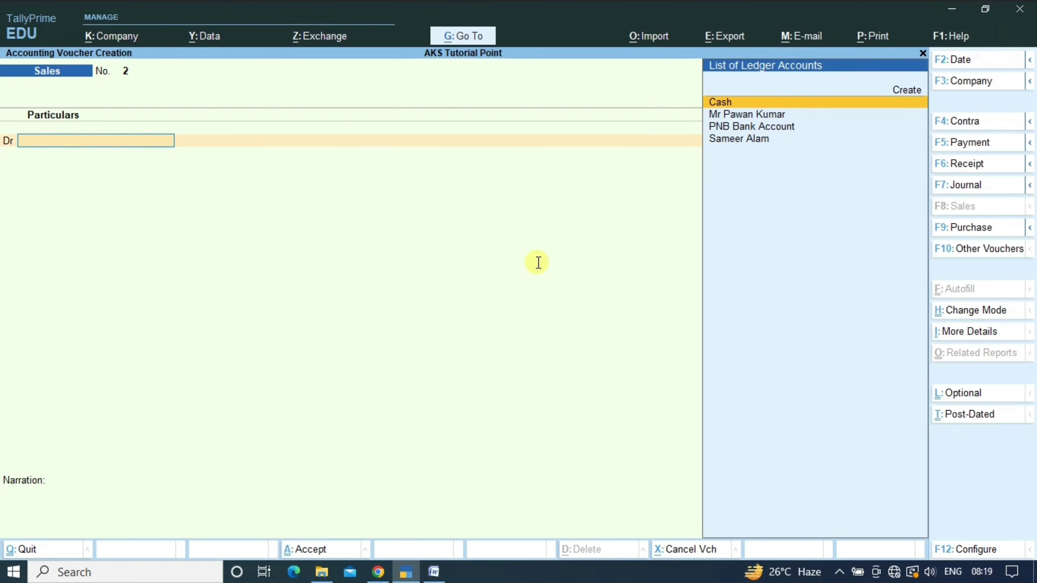
key(alt+Tab)
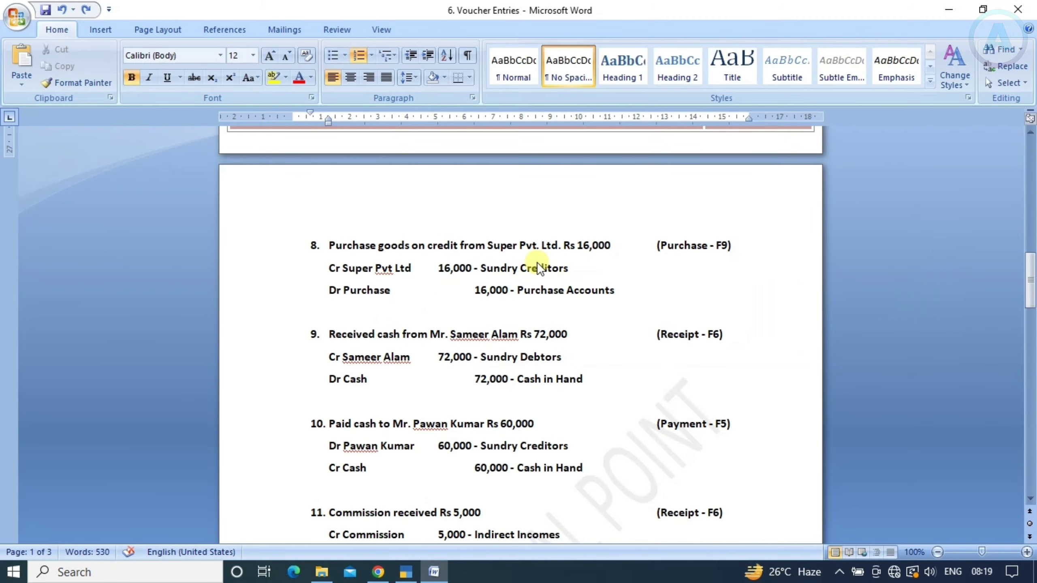
key(alt+Tab)
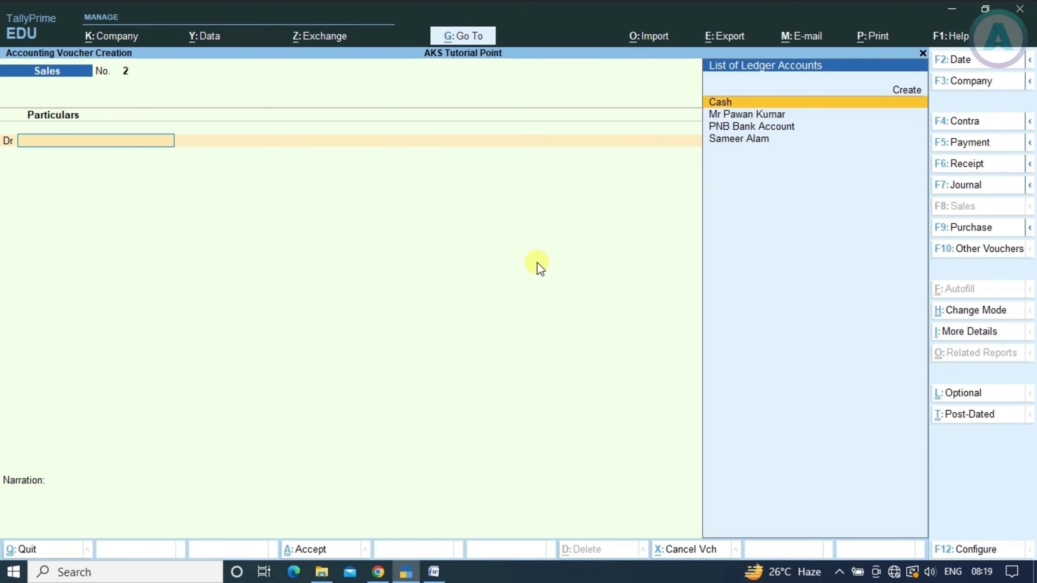
key(F9)
key(ctrl+h)
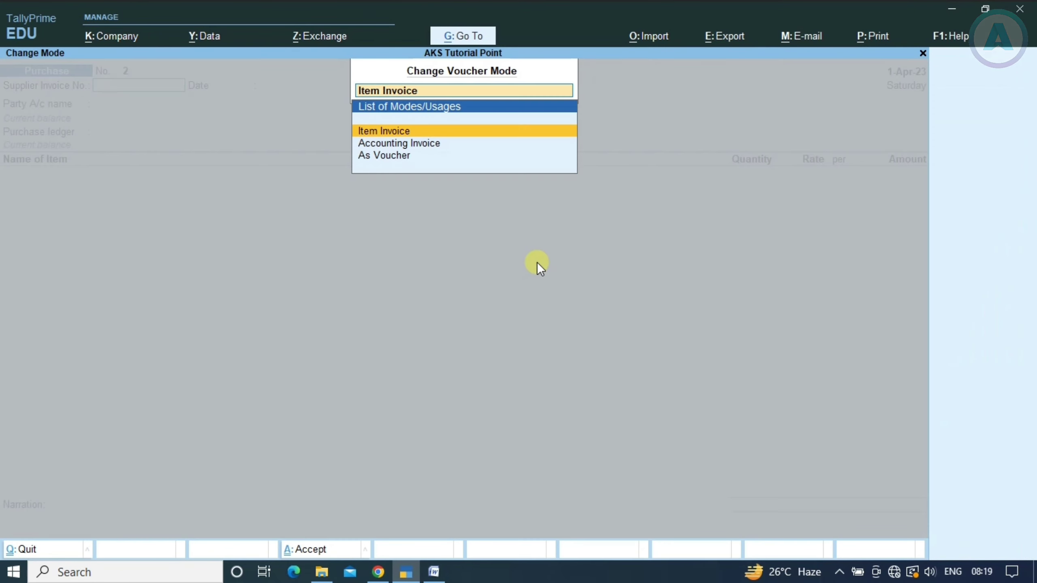
key(Down)
key(Down)
key(Return)
key(Return)
key(Return)
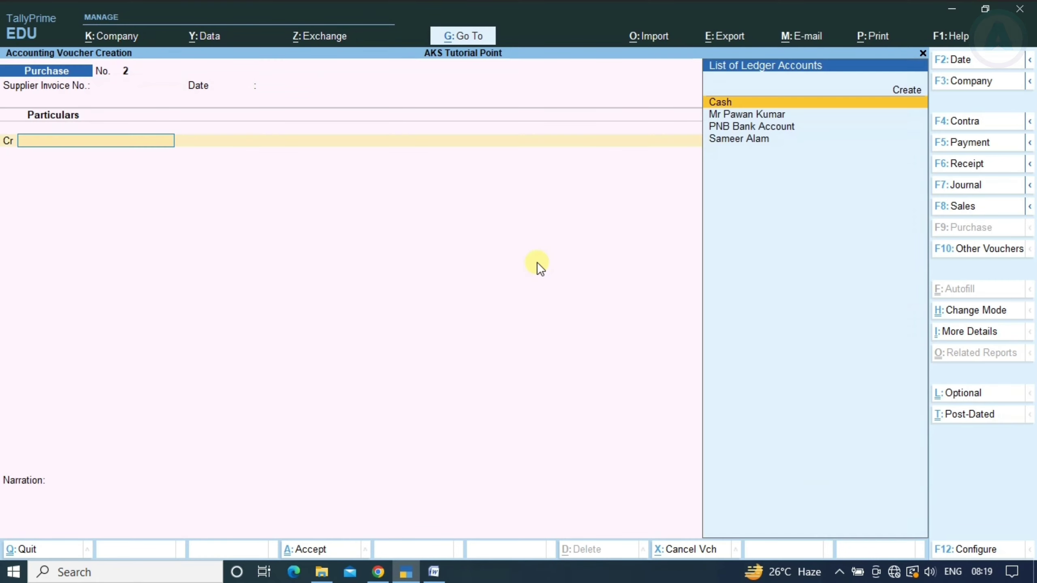
Create and save supplier ledger Super Pvt Ltd under Sundry Creditors
key(alt+Tab)
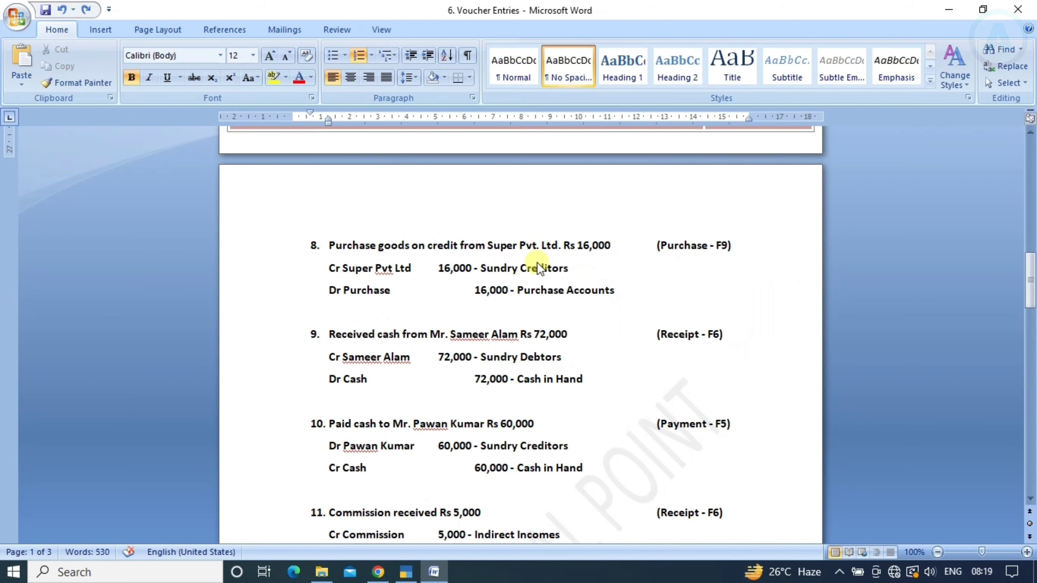
key(alt+Tab)
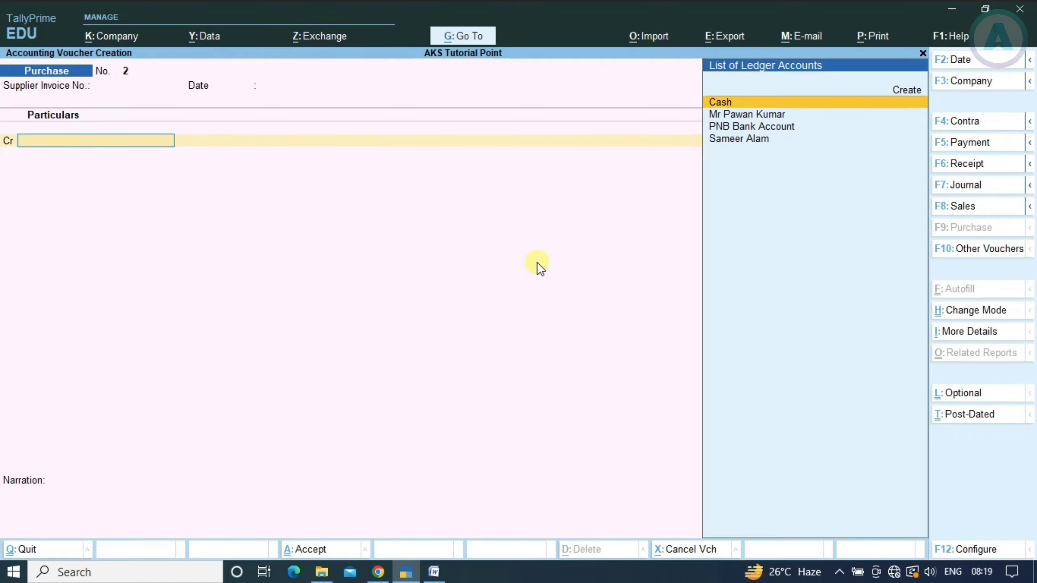
key(alt+c)
text(Super P)
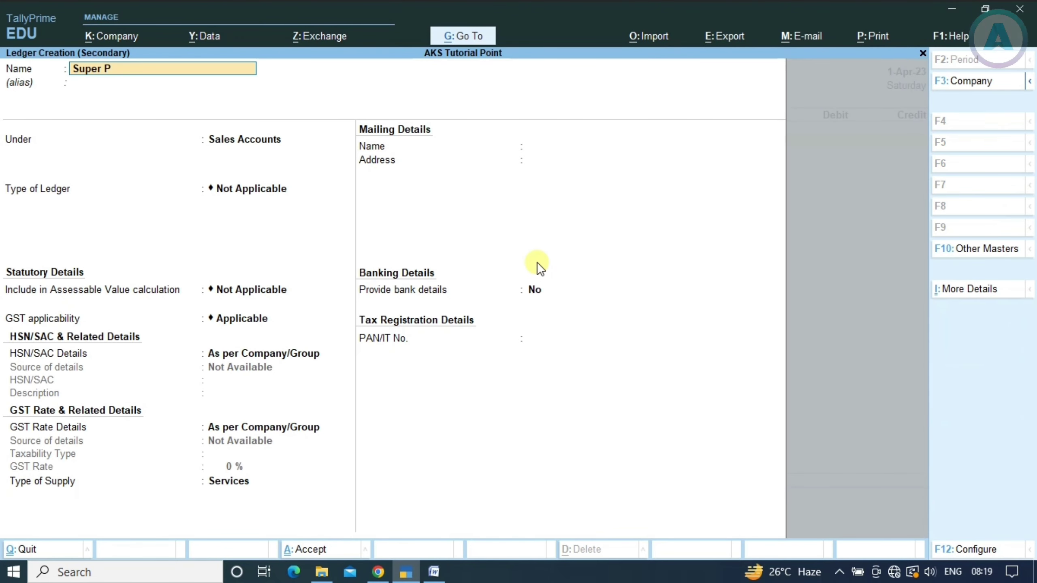
text(vt Ltd)
key(Return)
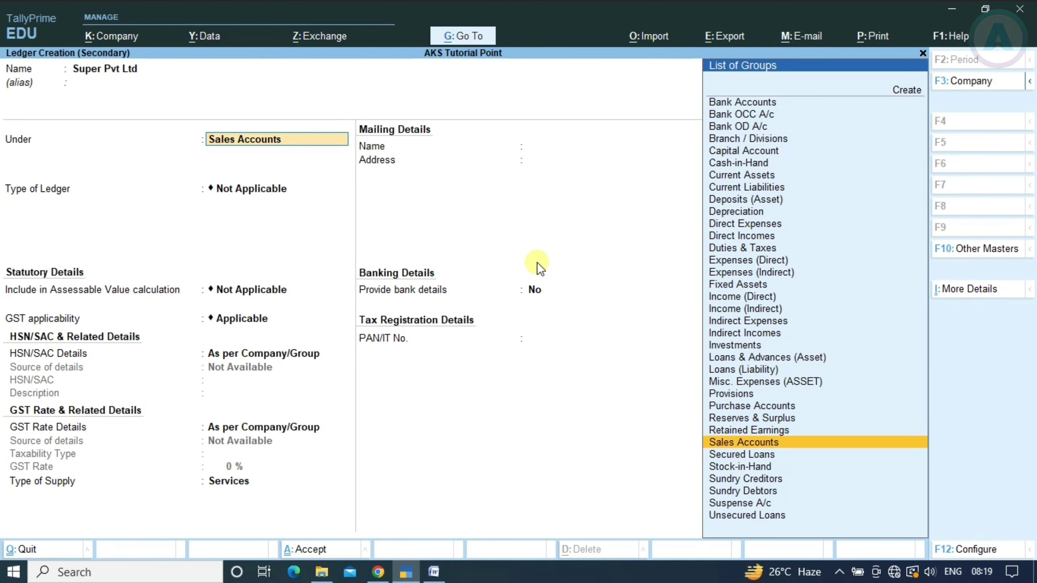
text(P)
key(BackSpace)
text(Su)
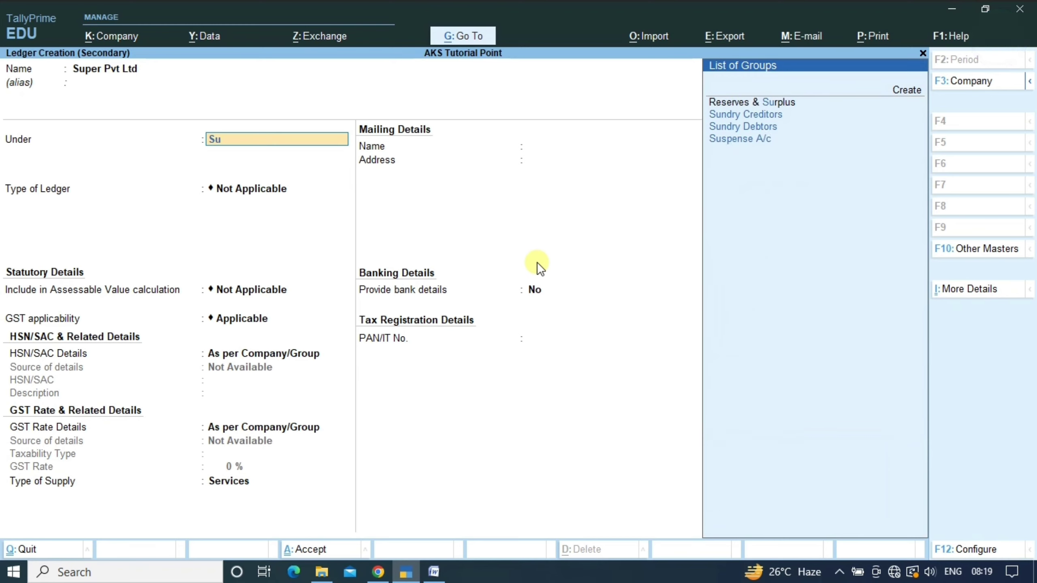
text(nd)
key(Return)
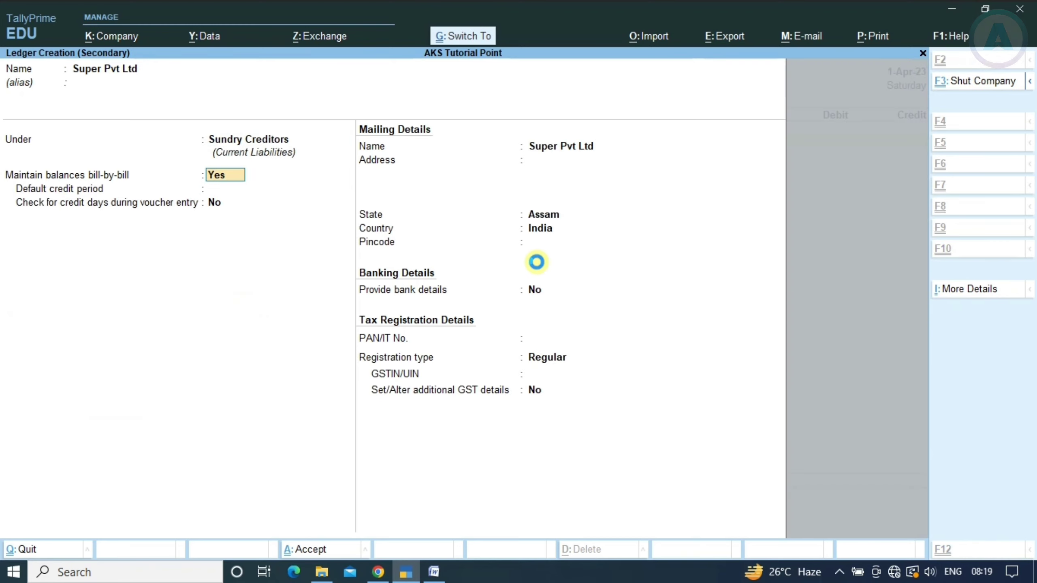
key(ctrl+a)
key(ctrl+a)
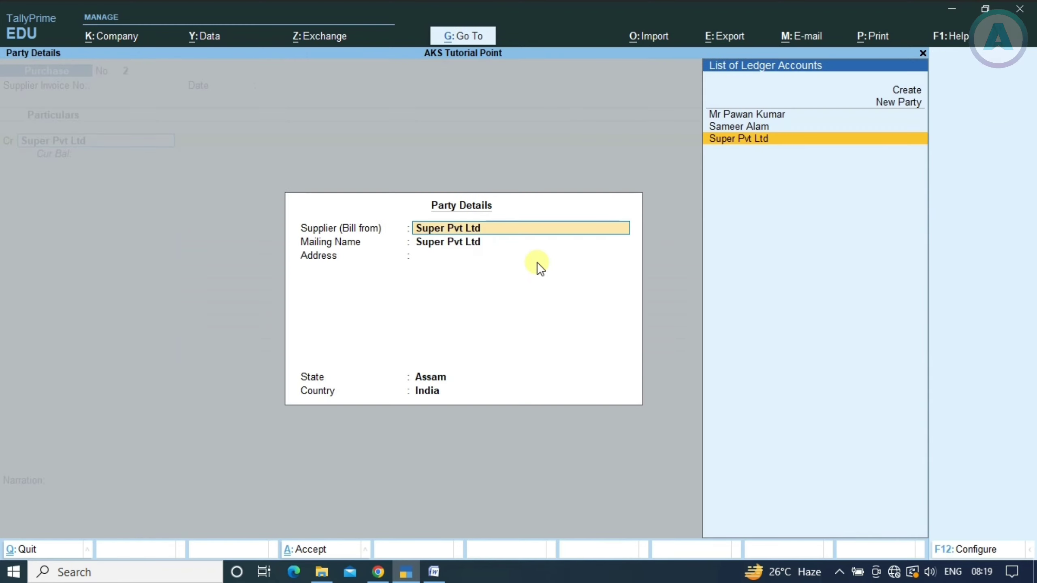
key(ctrl+a)
Credit Super Pvt Ltd 16,000 as new bill reference 2
key(alt+Tab)
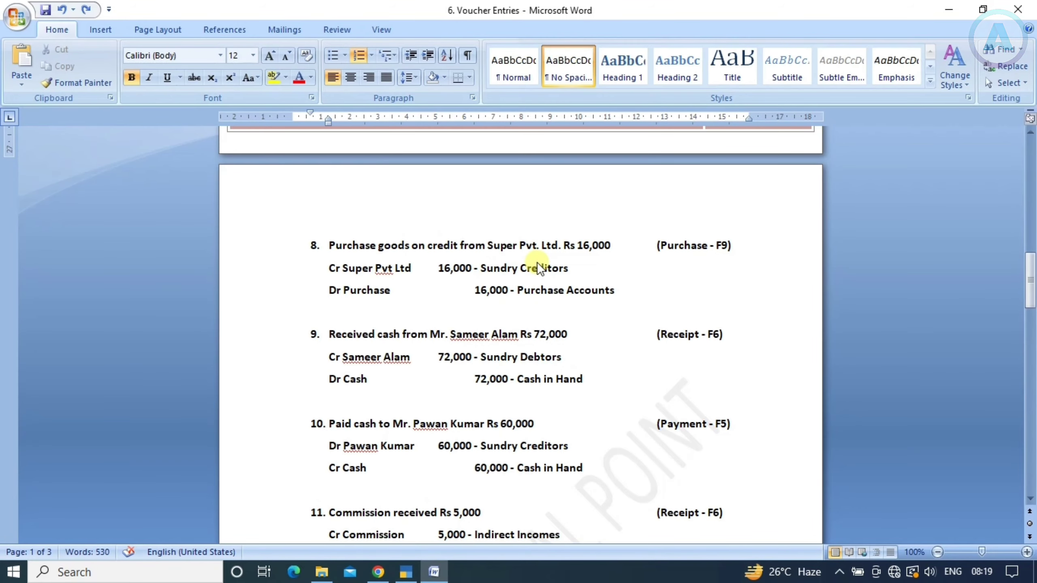
key(alt+Tab)
text(16000)
key(Return)
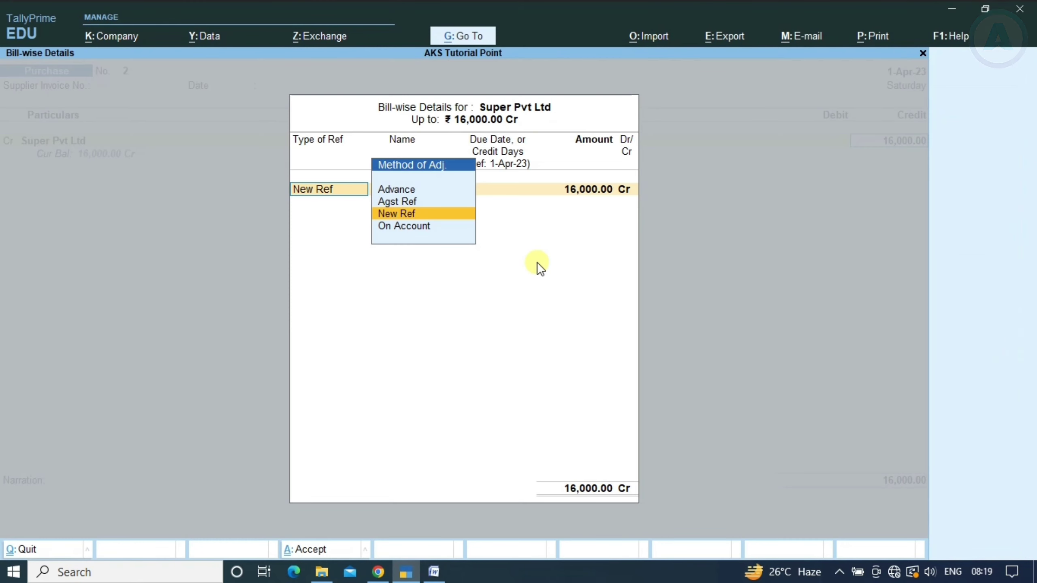
key(Return)
key(Return)
key(Return)
key(Return)
key(Return)
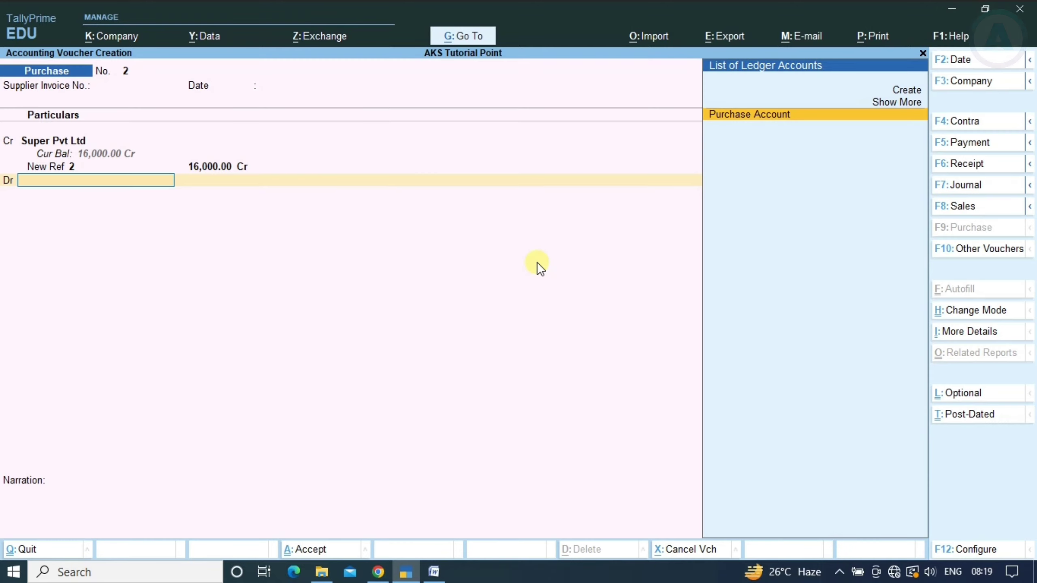
Debit Purchase Account 16,000 and save Purchase voucher 2
key(alt+Tab)
key(alt+Tab)
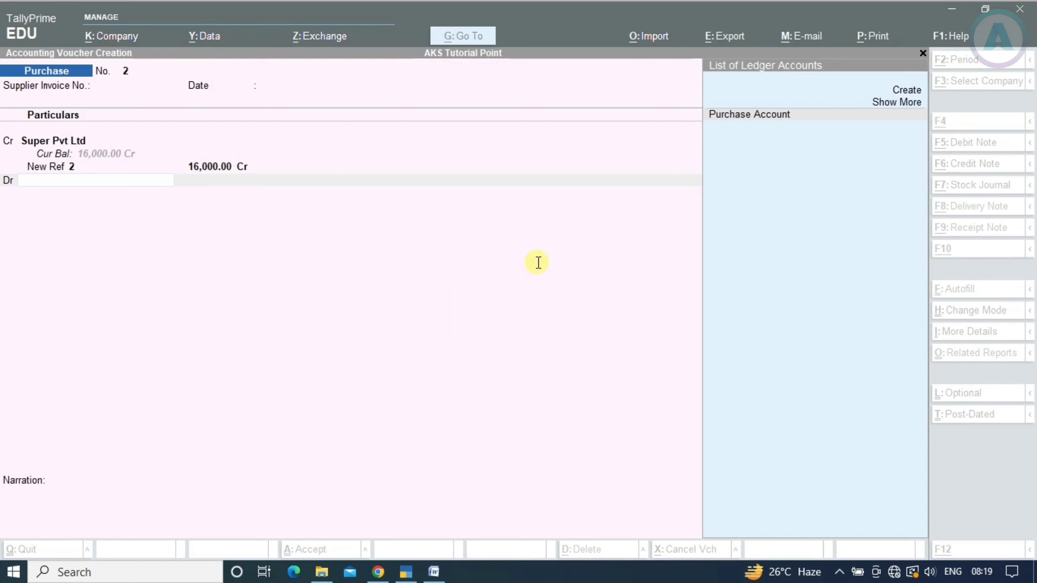
text(Pu)
key(Return)
key(Return)
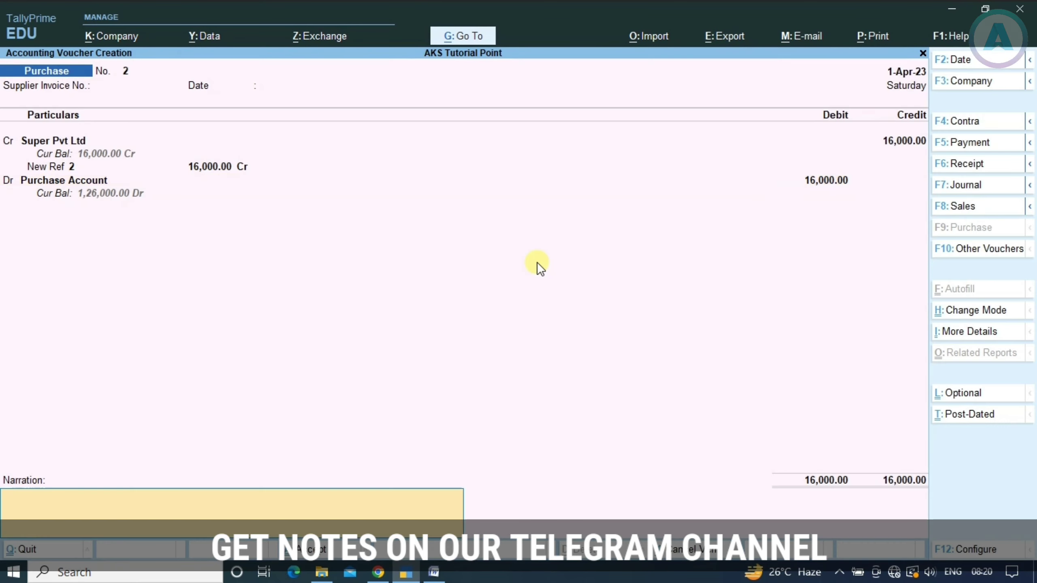
key(Return)
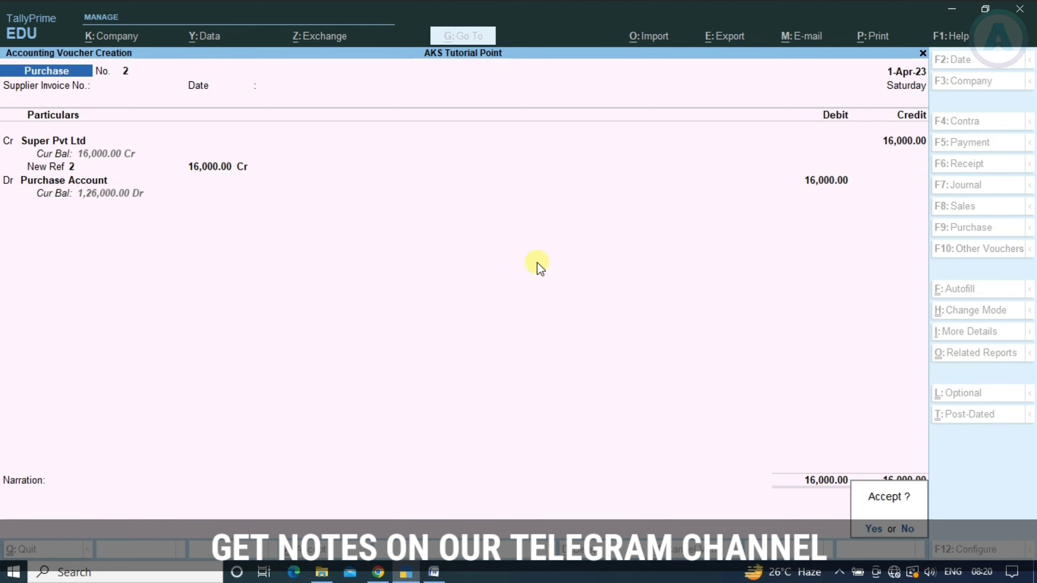
key(Return)
key(alt+Tab)
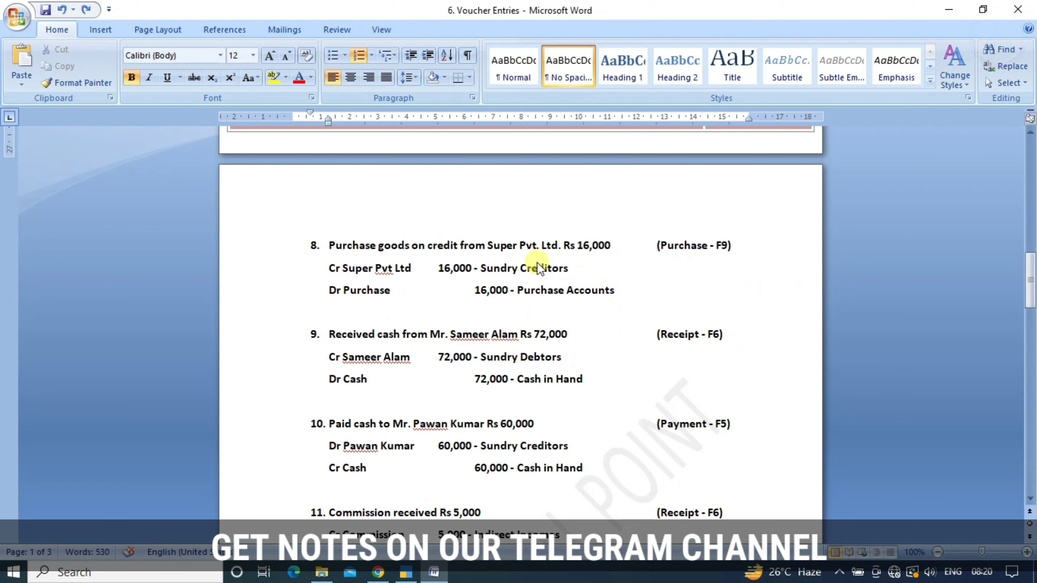
Scroll the Word list to the next entry and start a Receipt voucher
scroll(466, 334, down, 1)
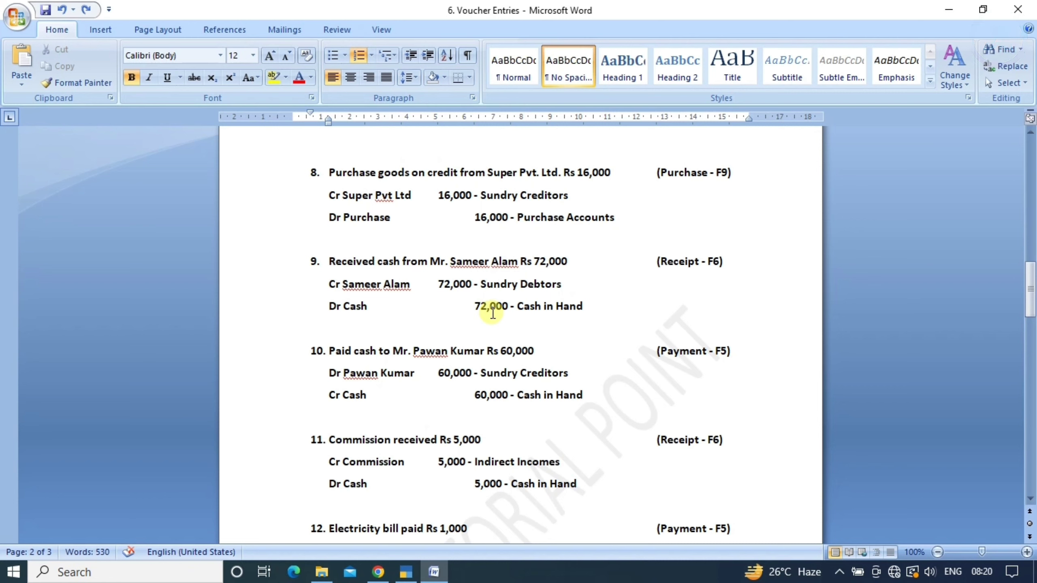
key(alt+Tab)
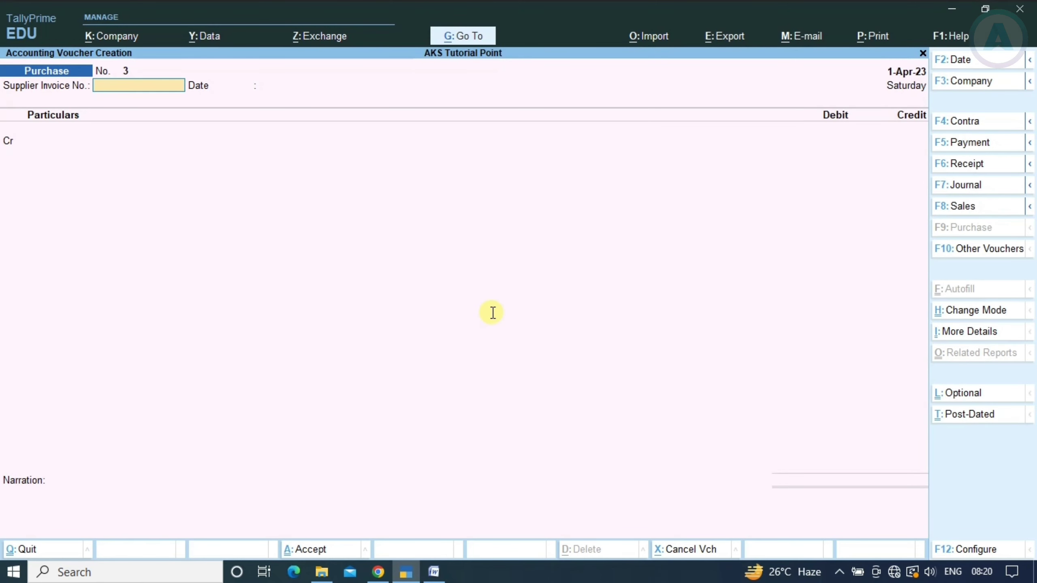
key(F6)
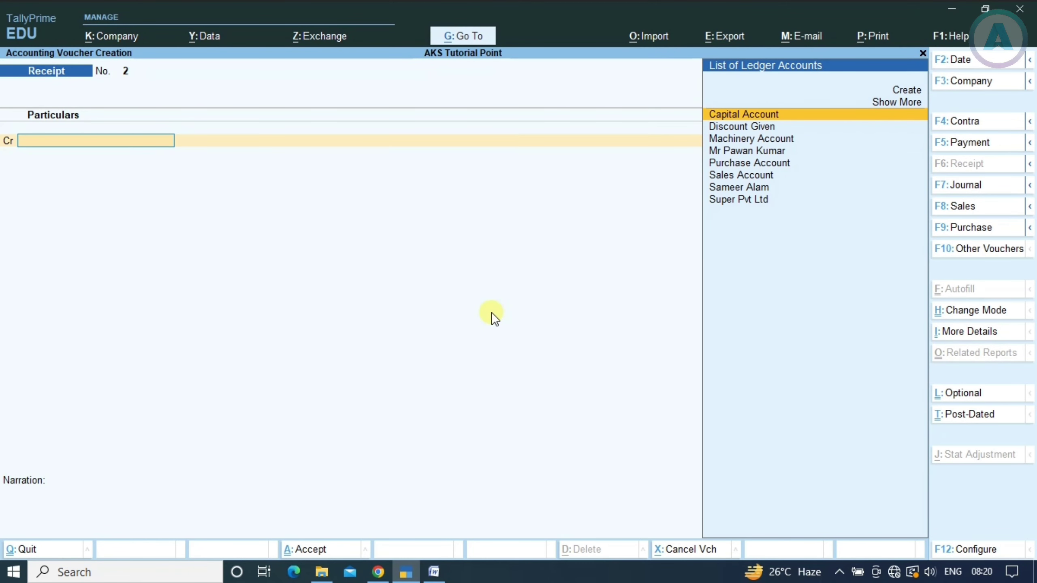
key(alt+Tab)
key(alt+Tab)
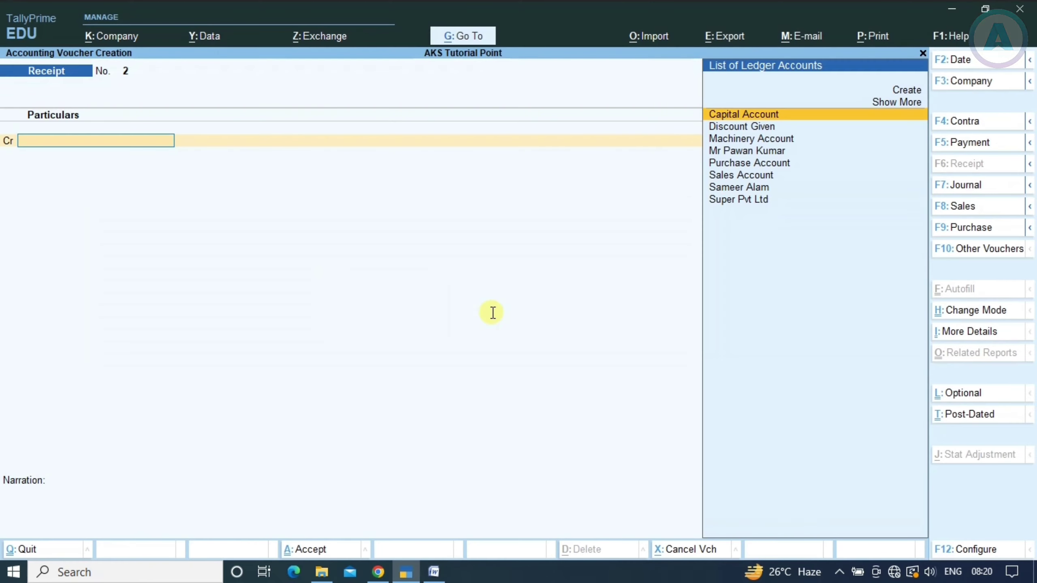
Credit the customer 72,000 against pending bill reference 1
text(Sam)
key(Return)
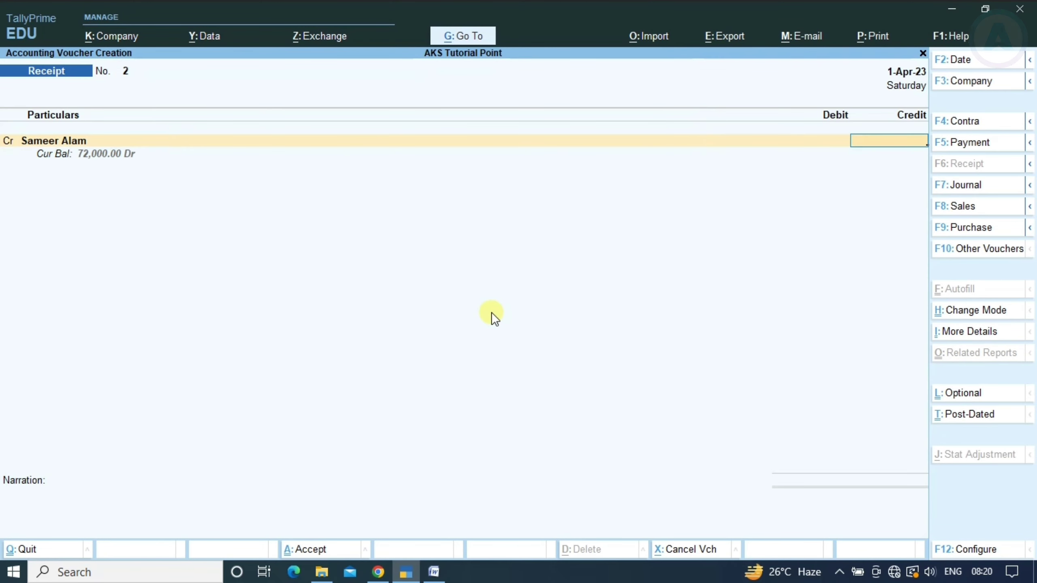
text(72000)
key(Return)
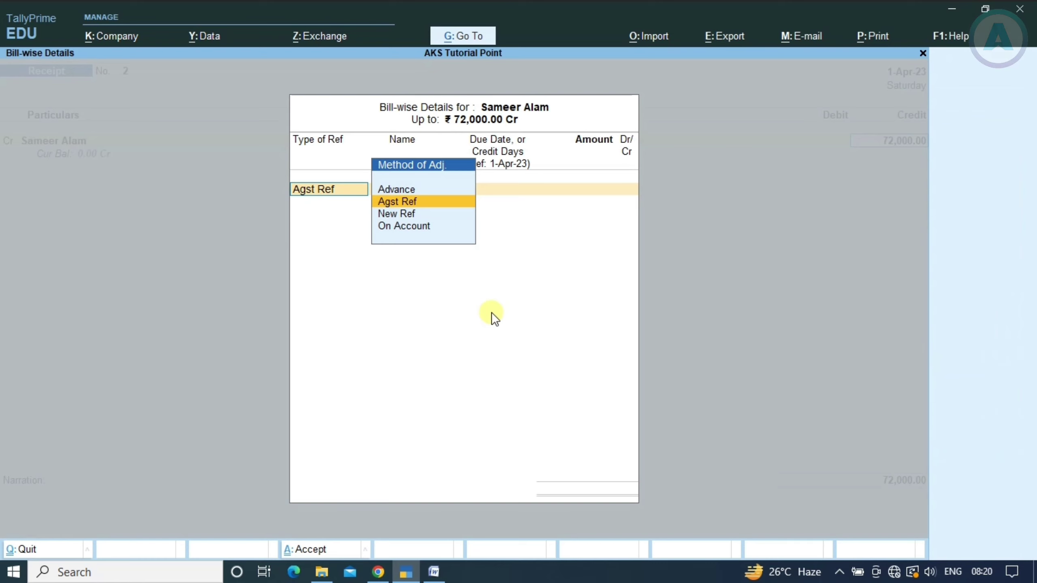
key(Return)
key(Return)
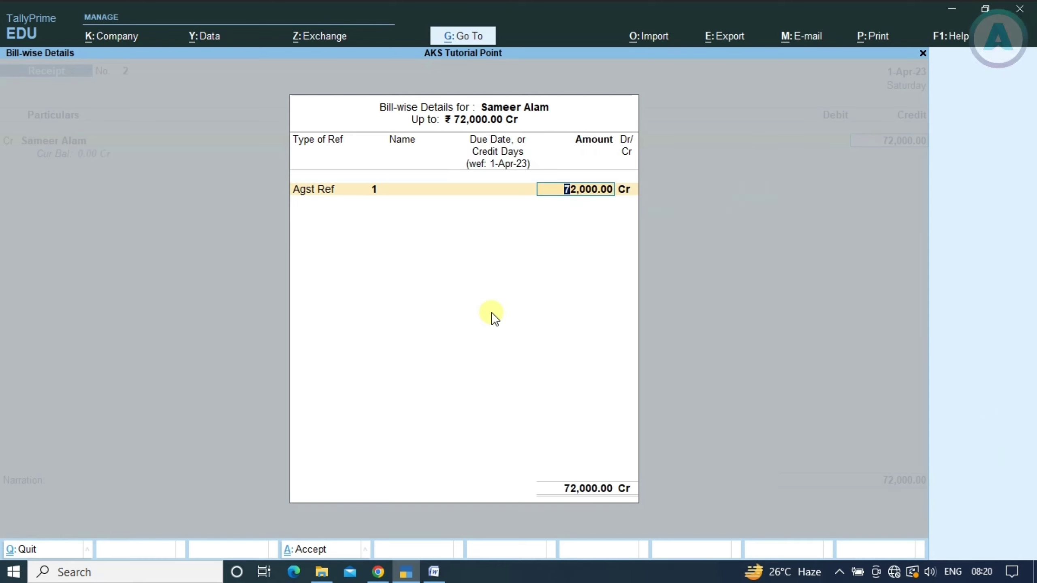
key(BackSpace)
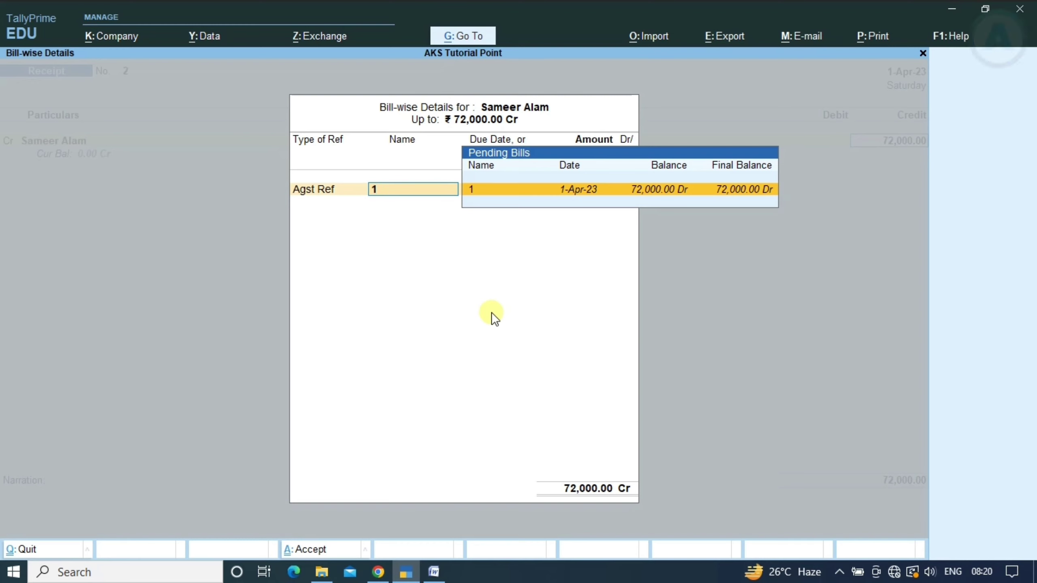
key(Return)
key(Return)
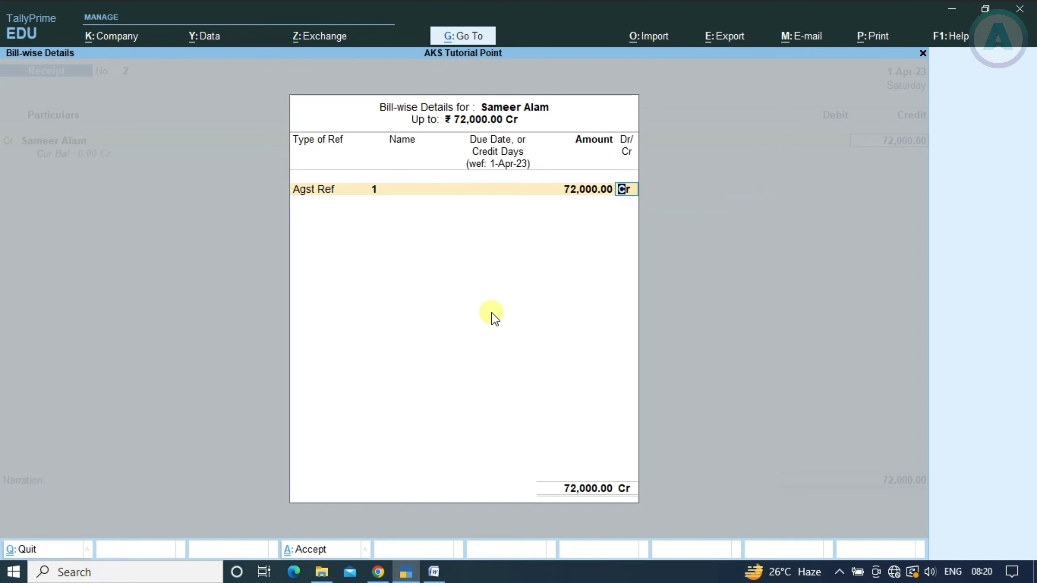
key(Return)
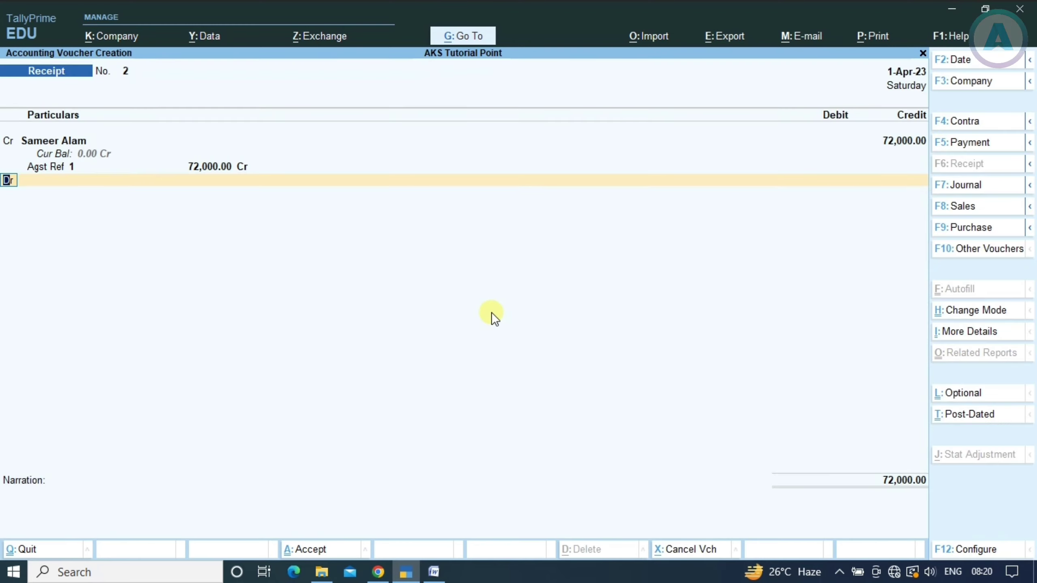
Debit Cash 72,000 to balance Receipt voucher 2
key(Return)
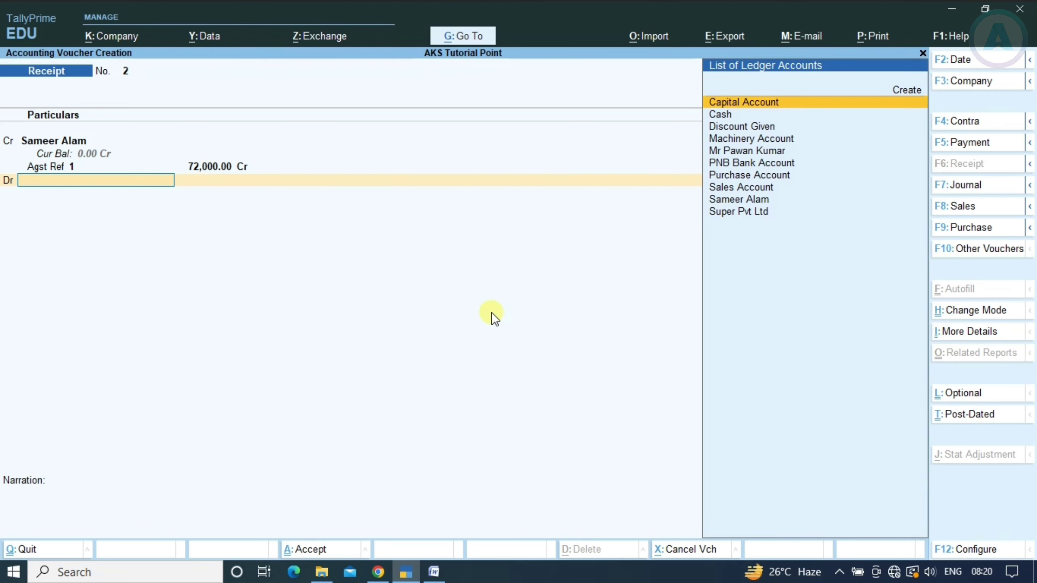
key(alt+Tab)
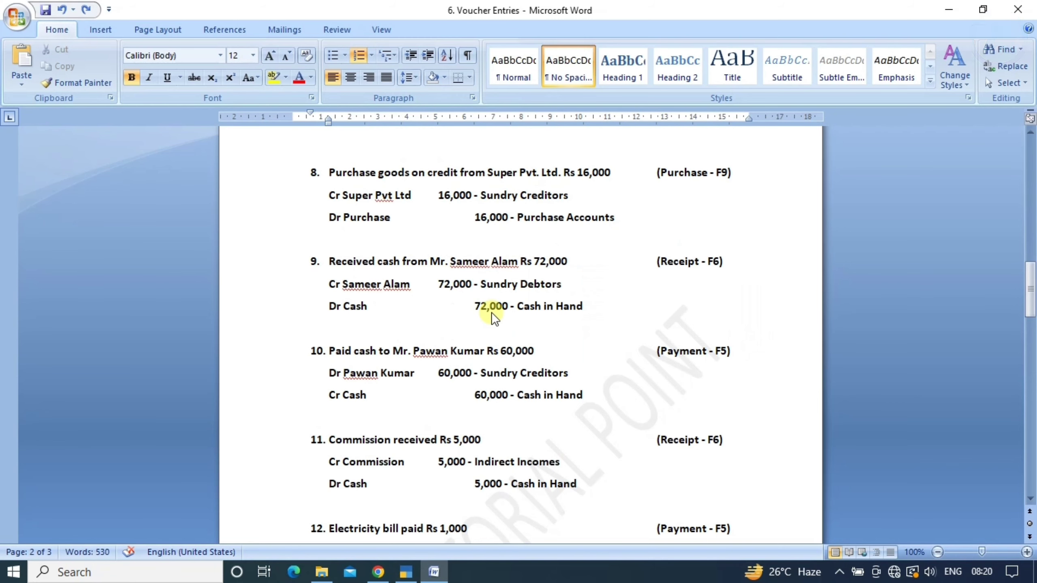
key(alt+Tab)
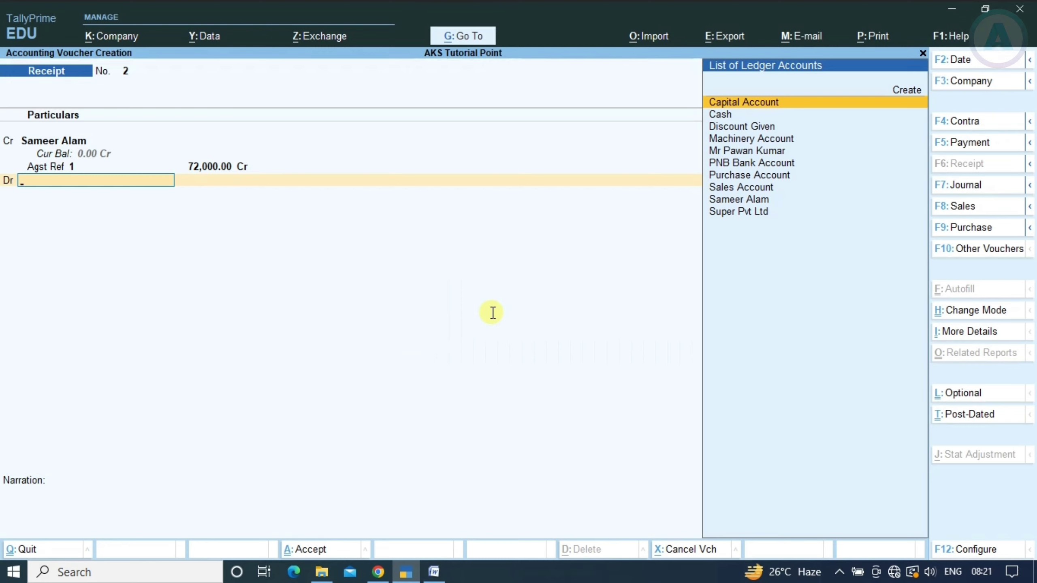
key(Down)
key(Return)
key(Return)
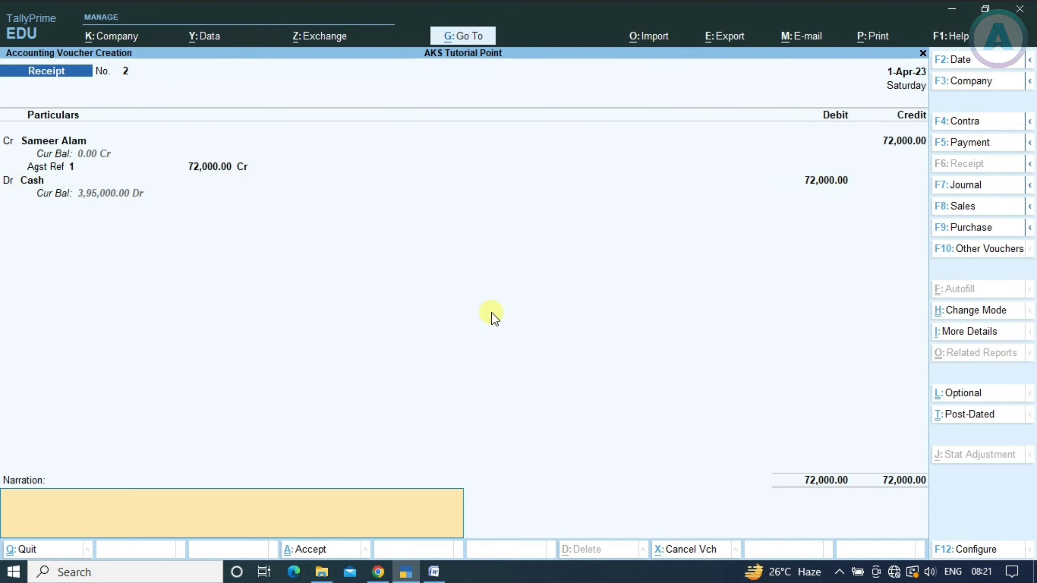
key(Return)
key(Return)
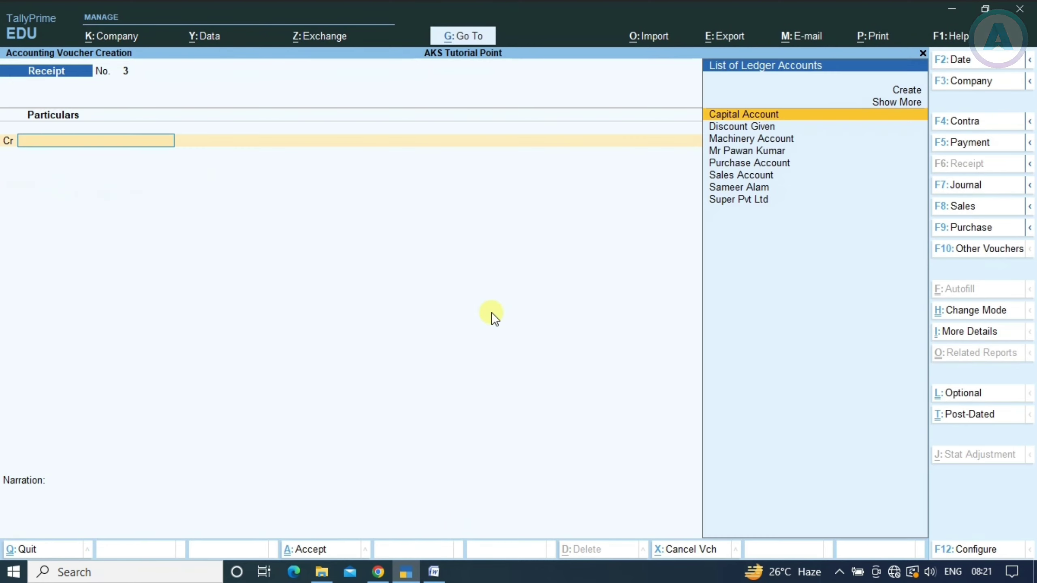
Save the receipt and start Payment No. 4 with the creditor's ledger as the debit
key(alt+Tab)
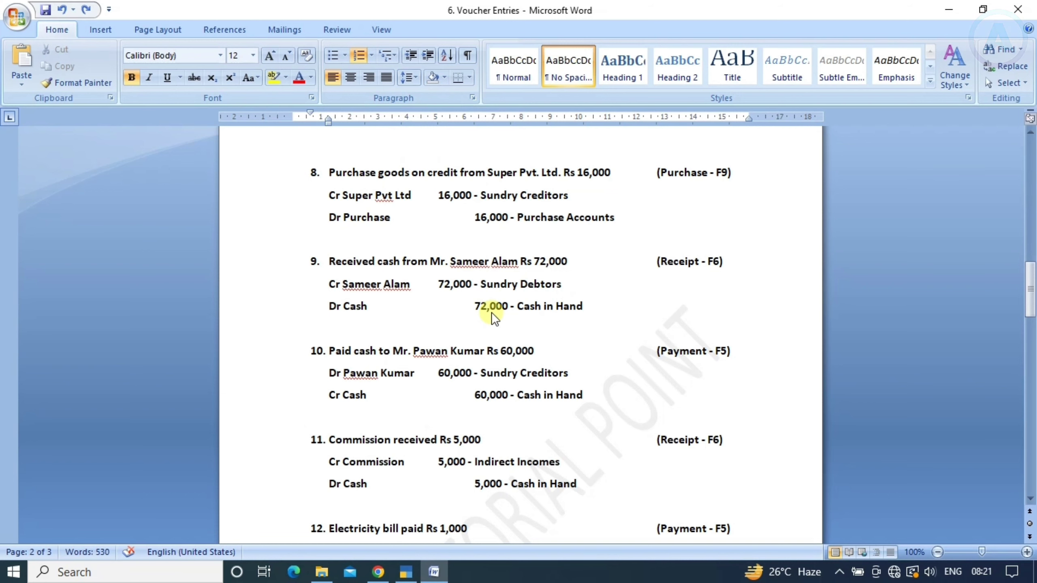
scroll(491, 312, down, 2)
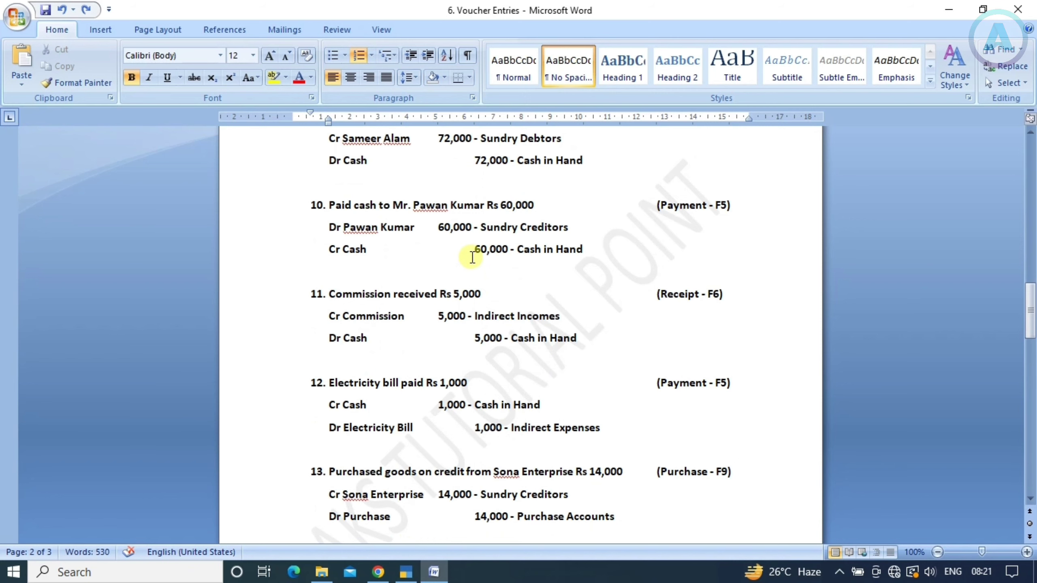
key(alt+Tab)
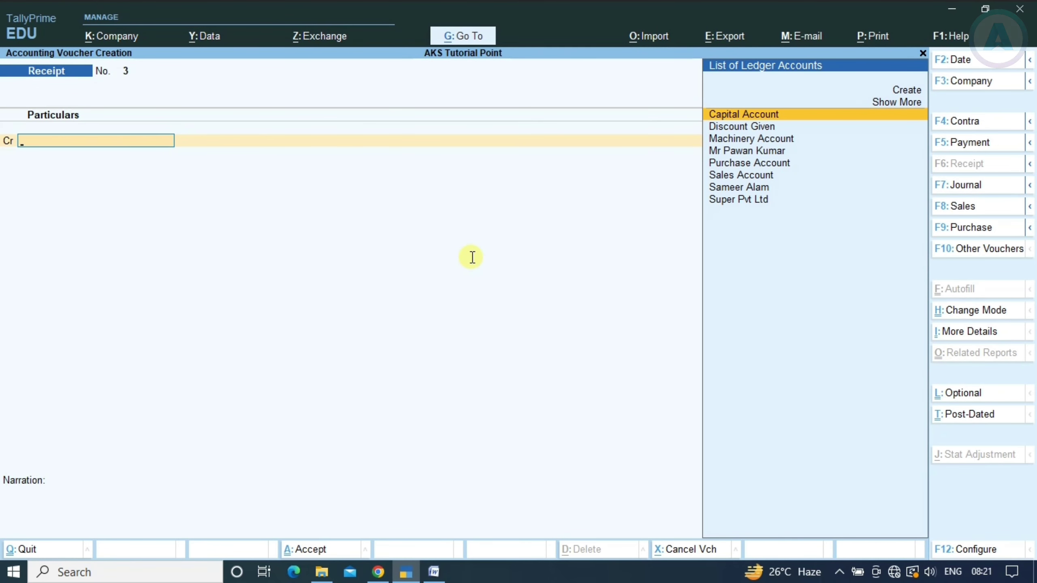
key(F5)
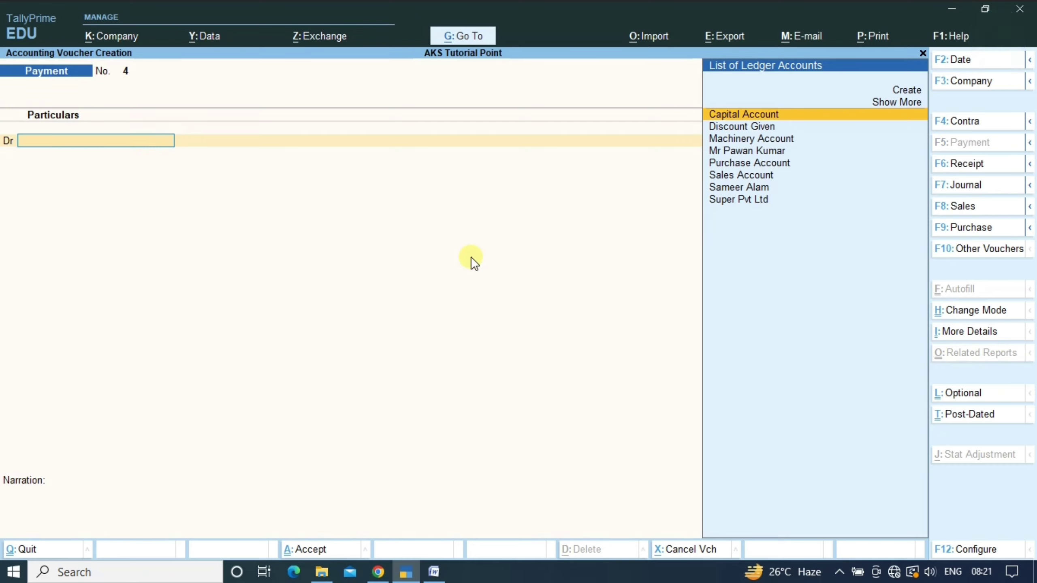
key(Down)
key(Down)
key(Down)
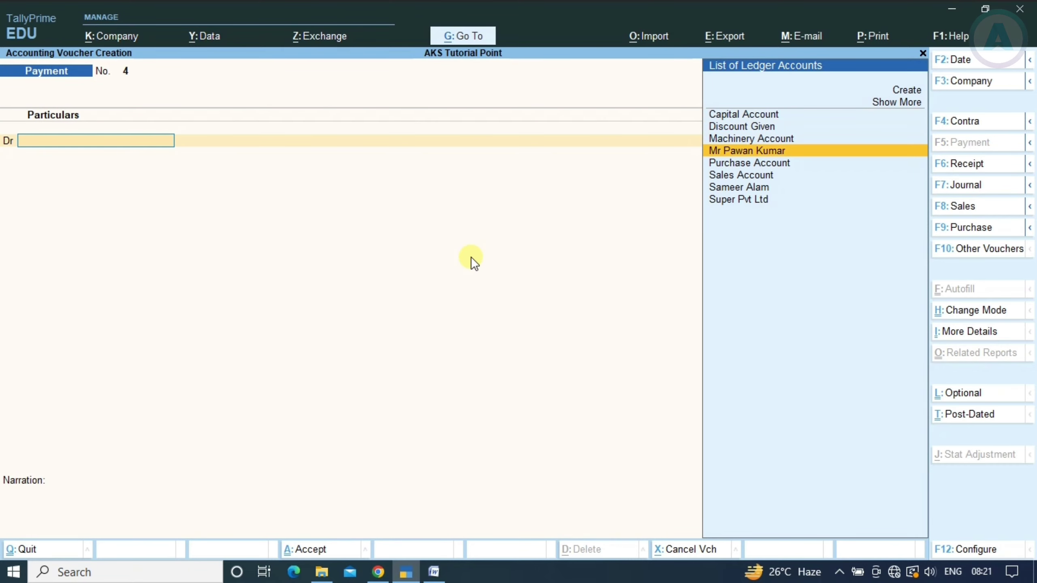
key(alt+Tab)
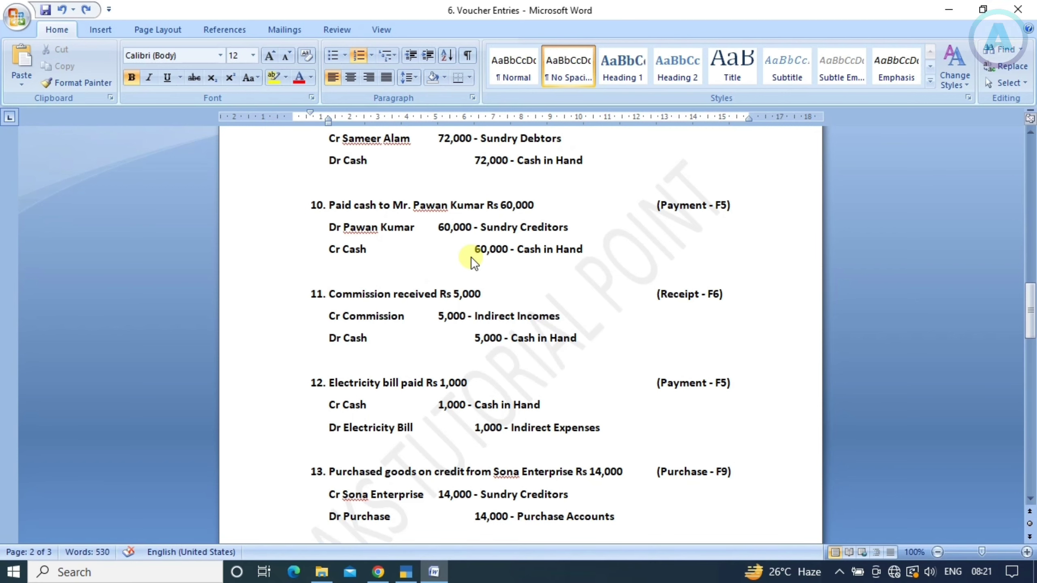
key(alt+Tab)
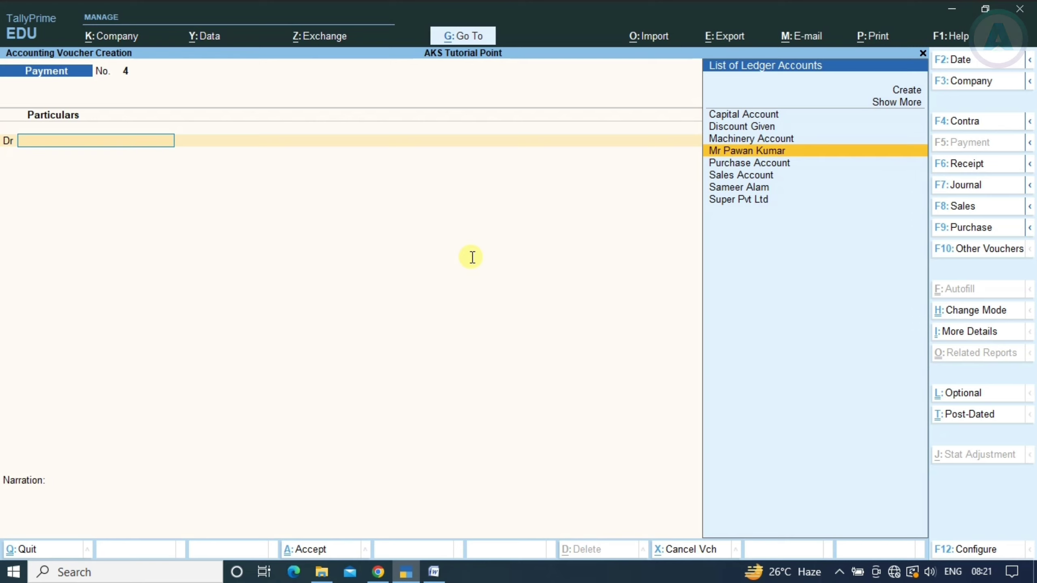
key(Return)
Debit the creditor 60,000, settled against existing bill reference 1
key(alt+Tab)
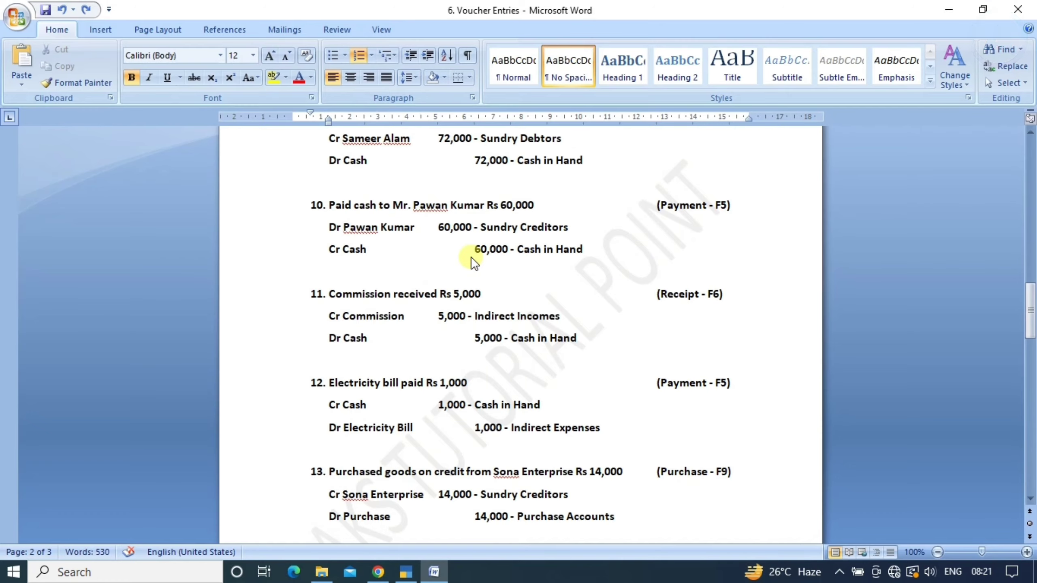
key(alt+Tab)
text(60000)
key(Return)
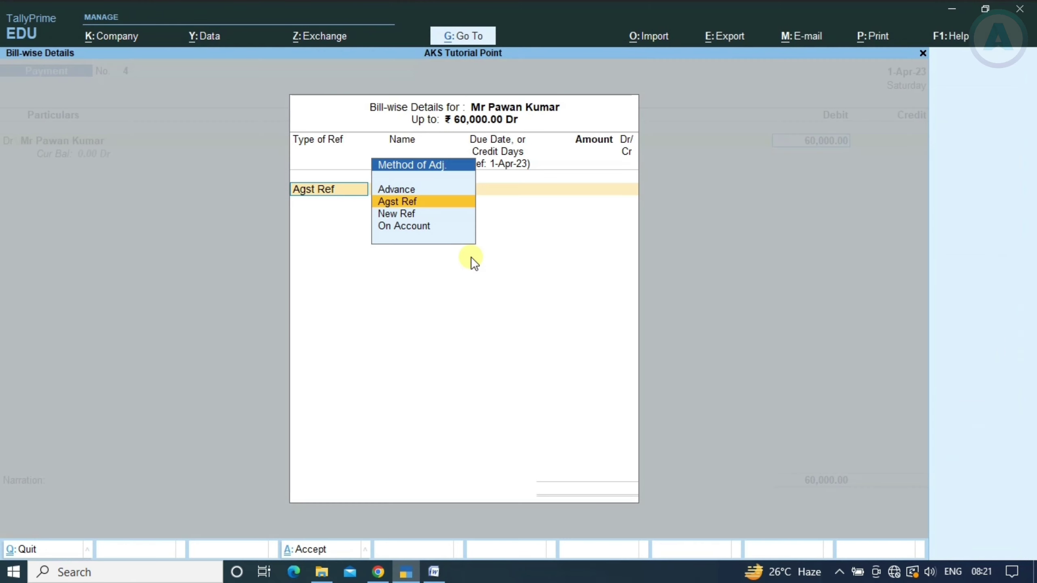
key(Return)
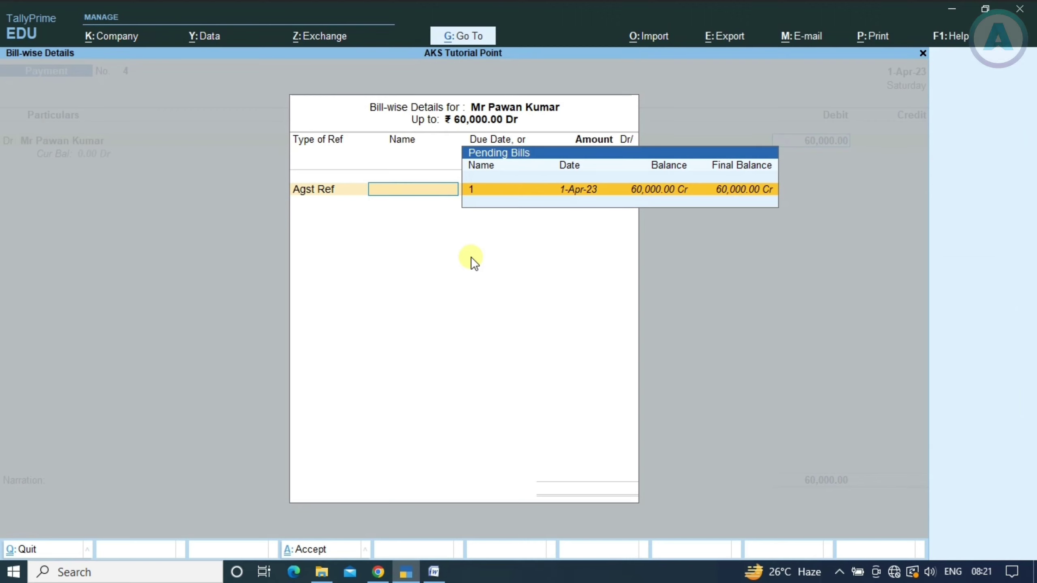
key(Return)
key(Return)
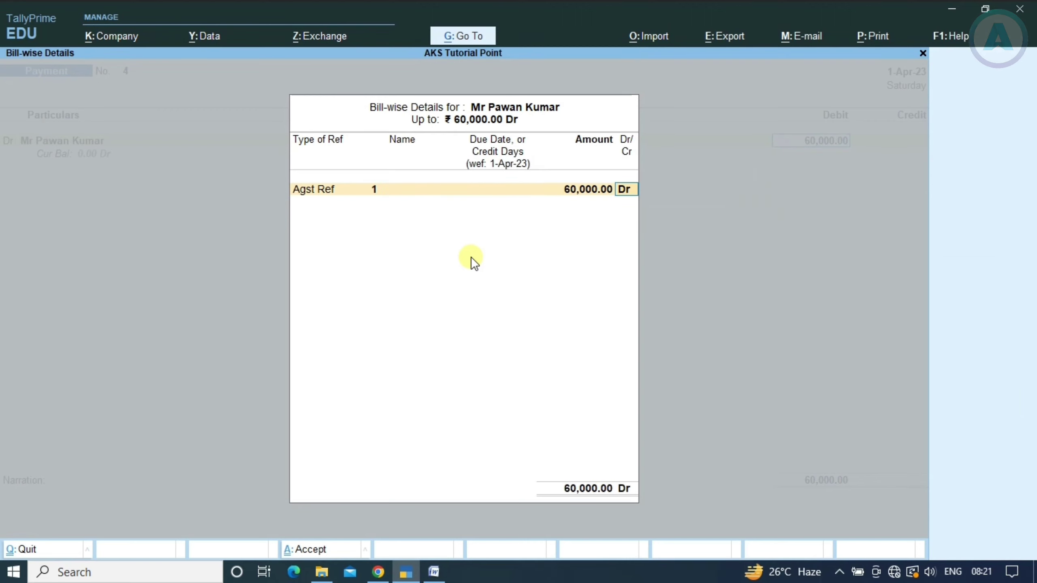
key(Return)
key(Return)
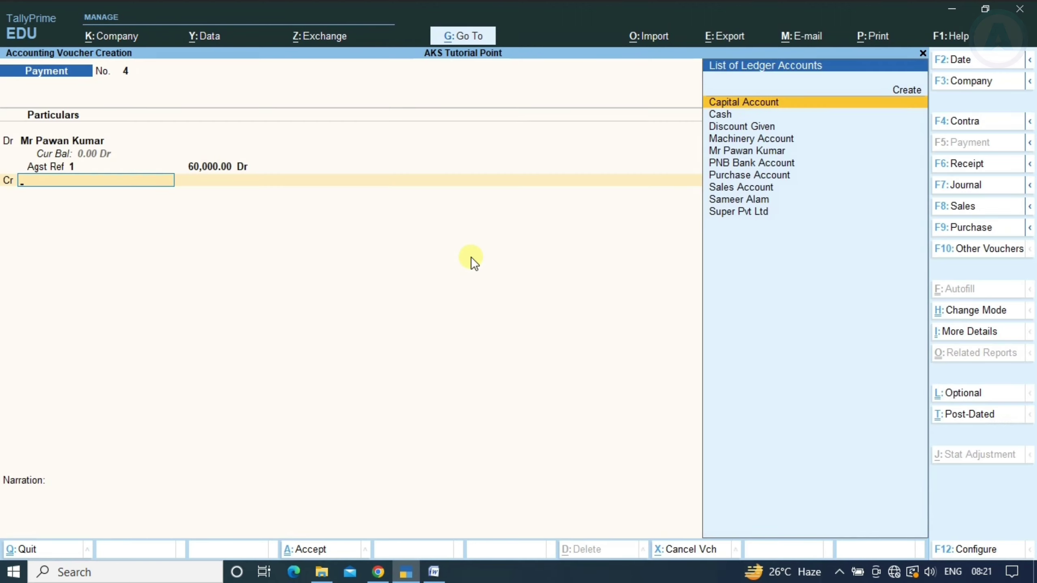
Credit Cash with the matching 60,000
key(alt+Tab)
key(alt+Tab)
text(Cas)
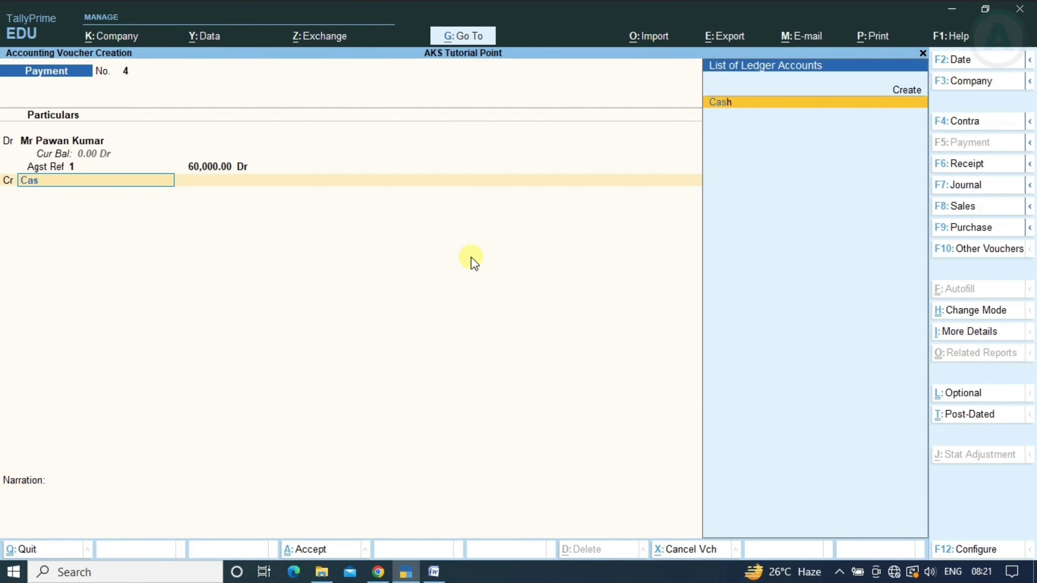
key(Return)
key(Return)
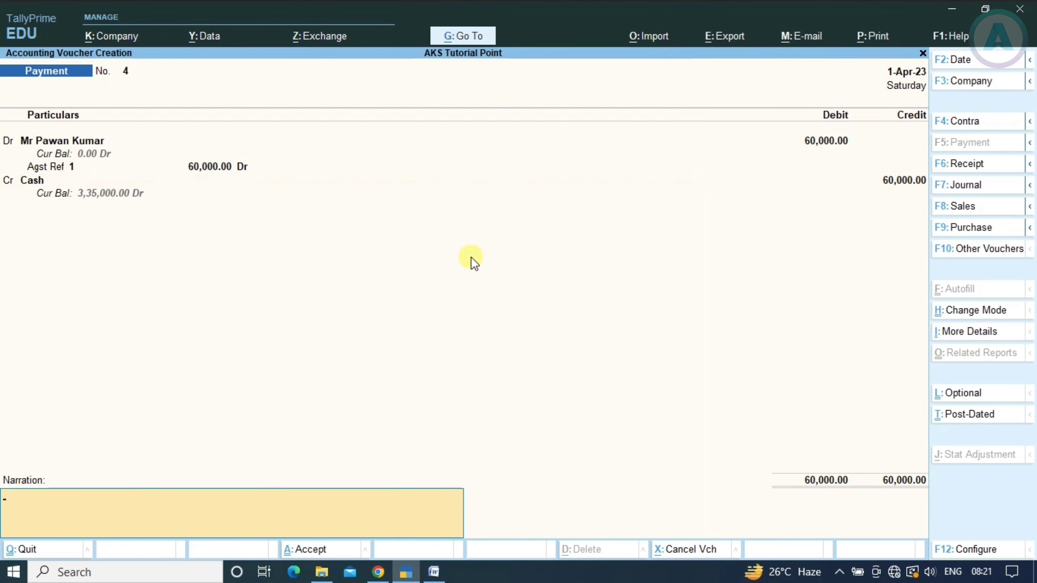
key(Return)
key(Return)
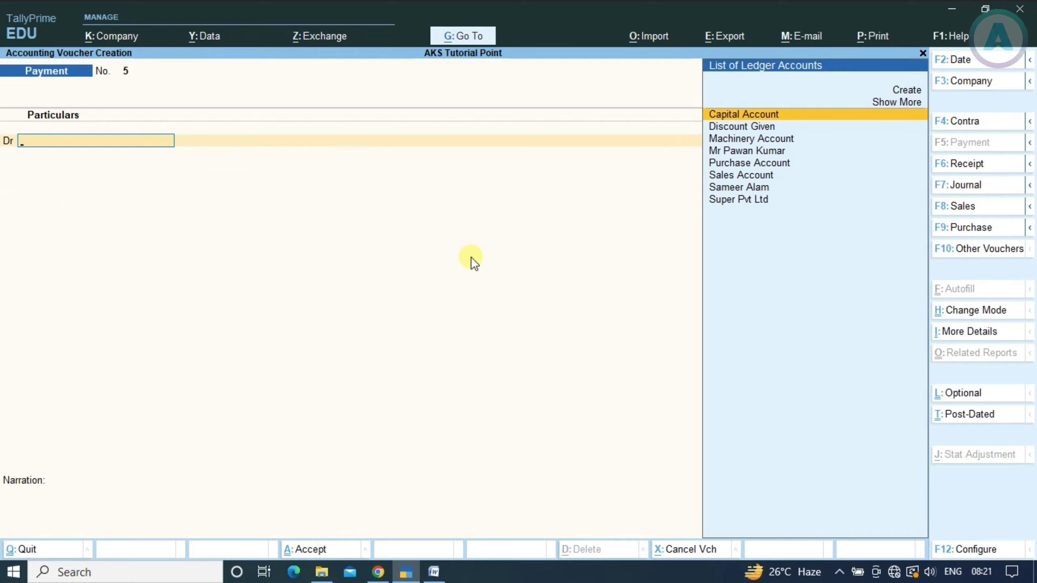
Save Payment No. 4, read entry 11 (Rs 5,000 commission), and switch to a Receipt voucher
key(alt+Tab)
scroll(470, 255, down, 3)
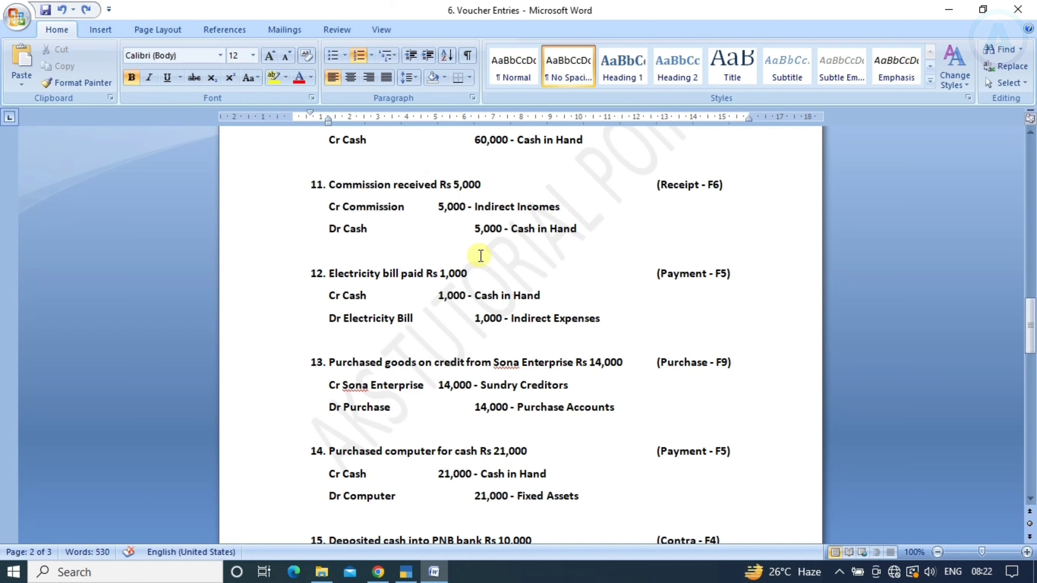
key(alt+Tab)
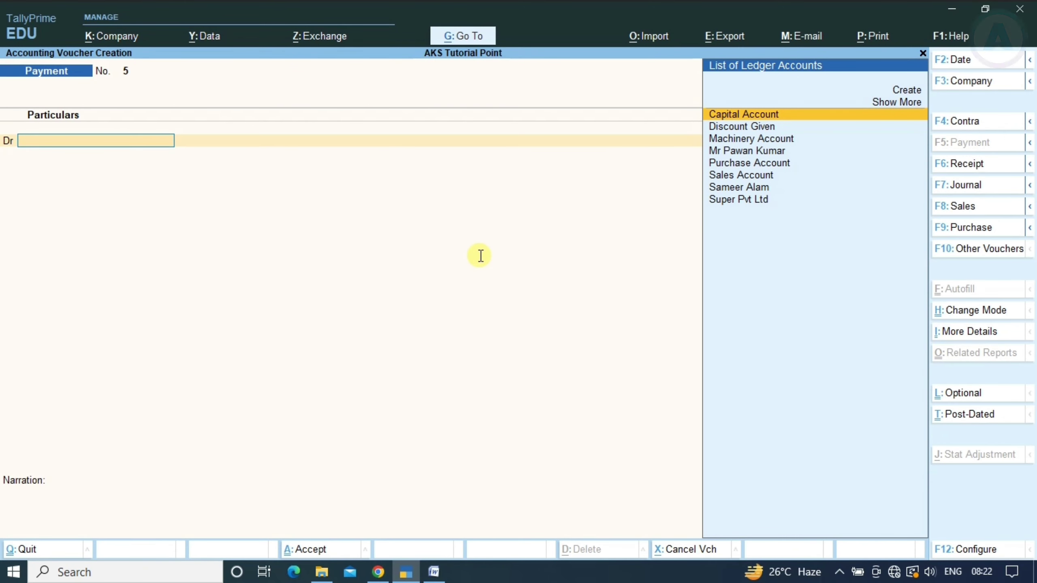
key(F6)
key(alt+Tab)
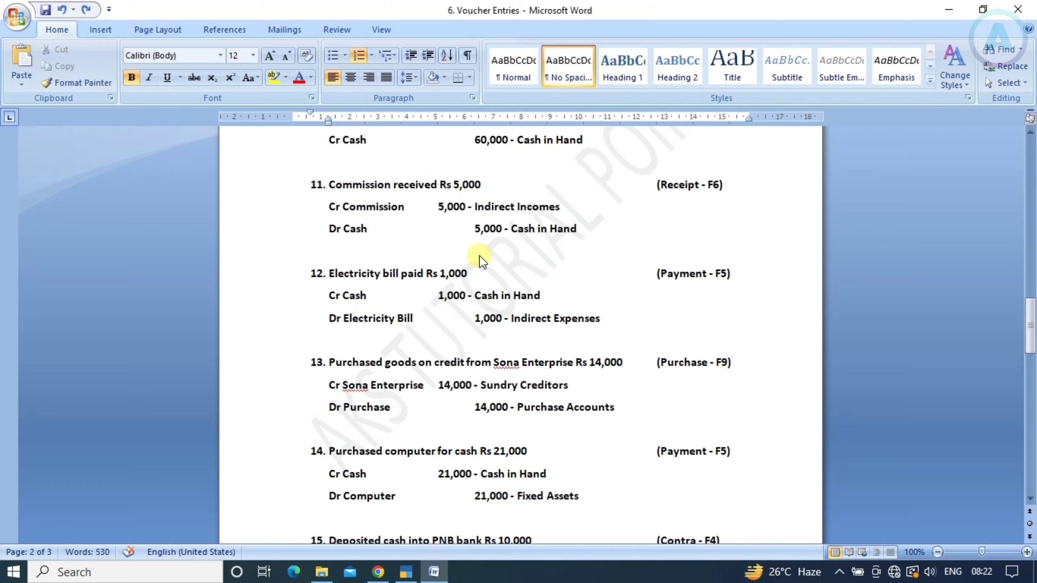
key(alt+Tab)
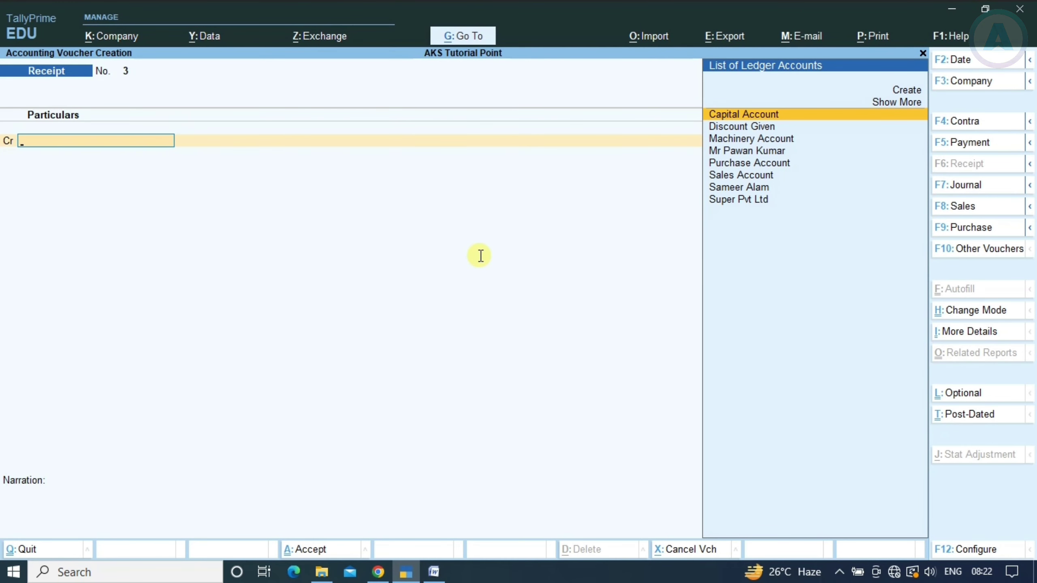
Create a new ledger, correcting its name from 'Commission Account' to 'Commission'
key(Up)
key(Up)
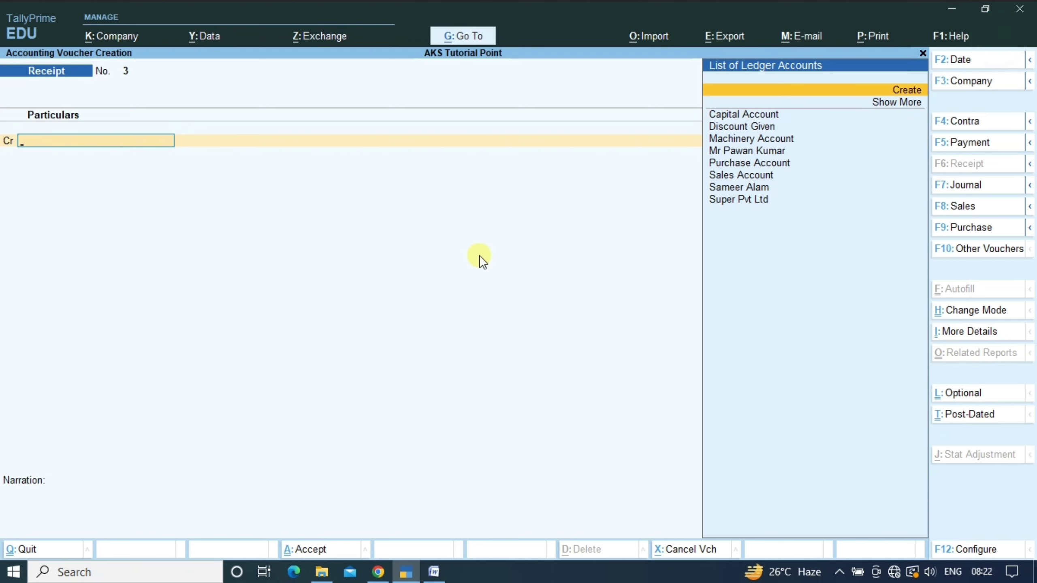
key(Return)
key(alt+Tab)
key(alt+Tab)
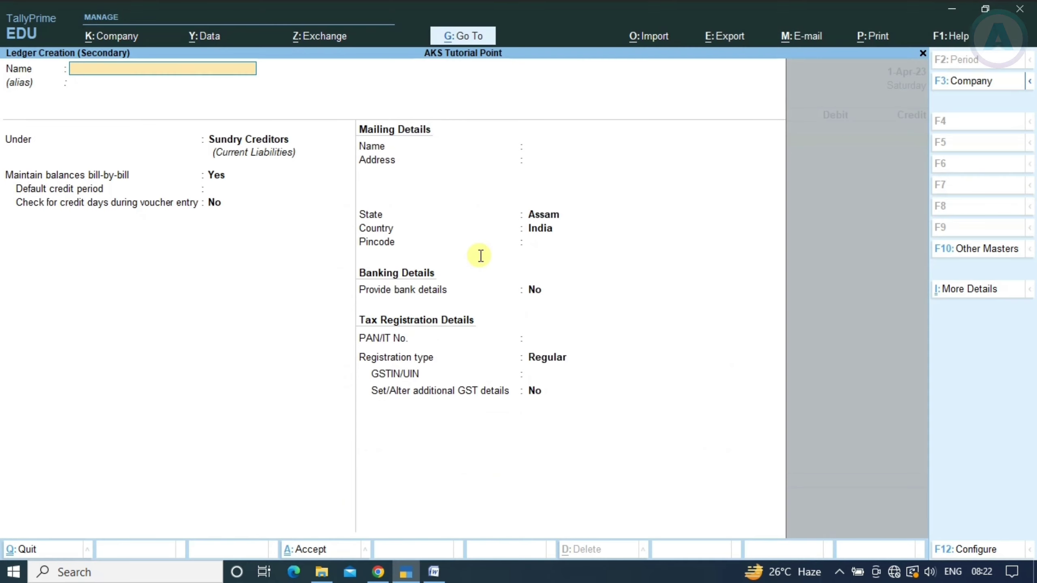
text(Commis)
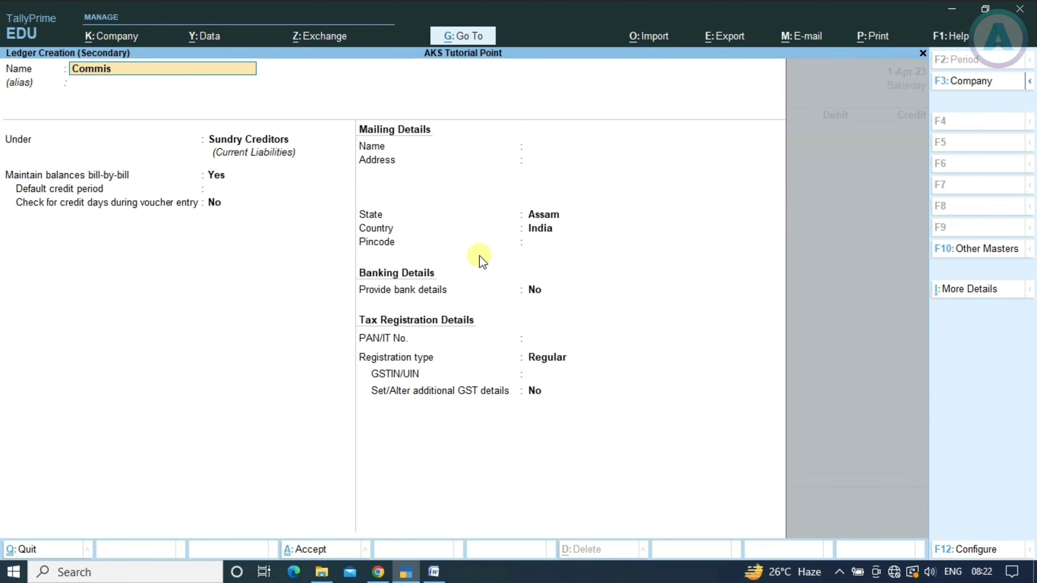
text(sion Account)
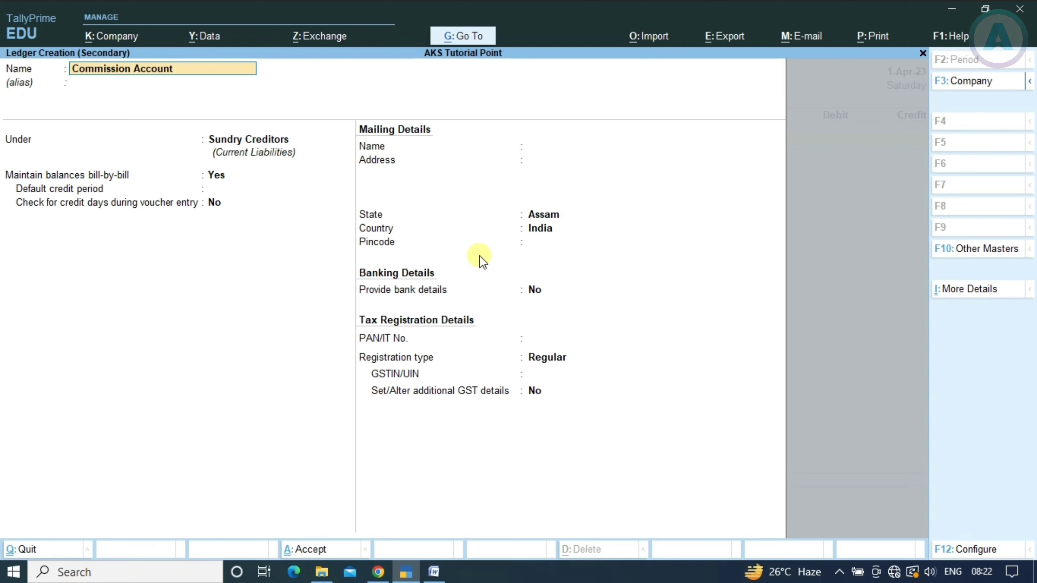
key(Return)
text(Indire)
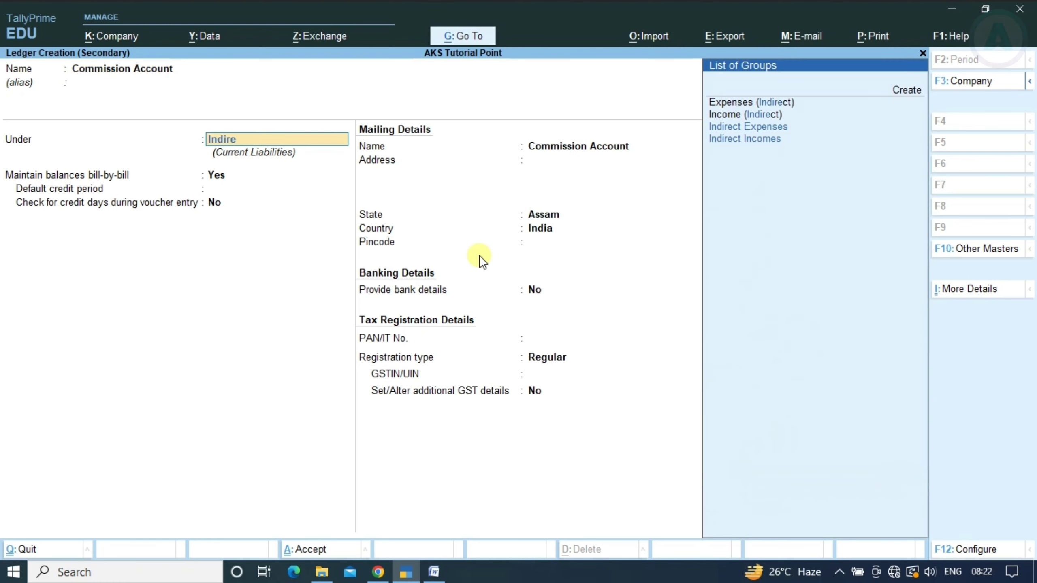
key(Down)
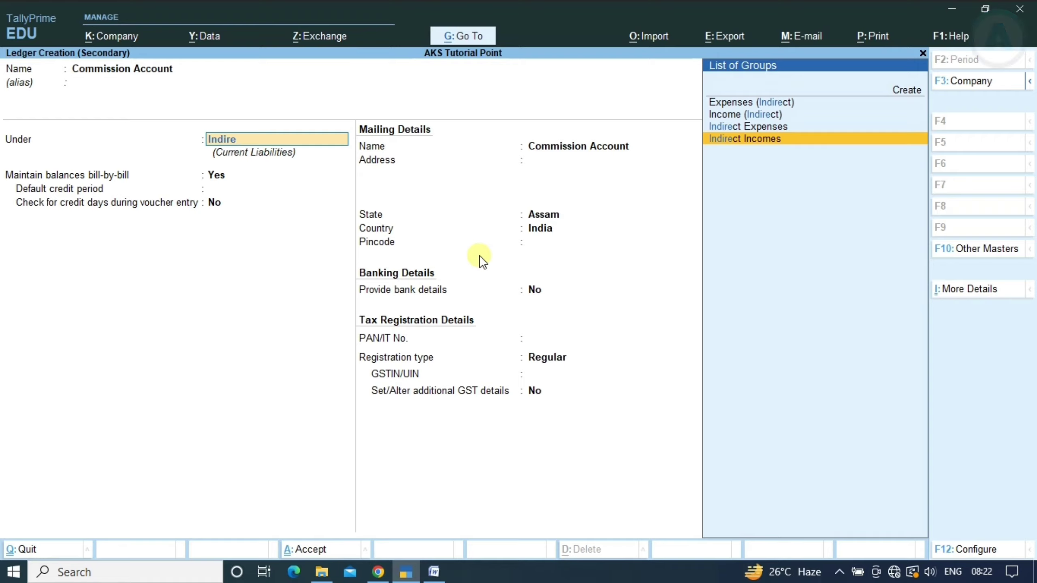
key(alt+Tab)
key(alt+Tab)
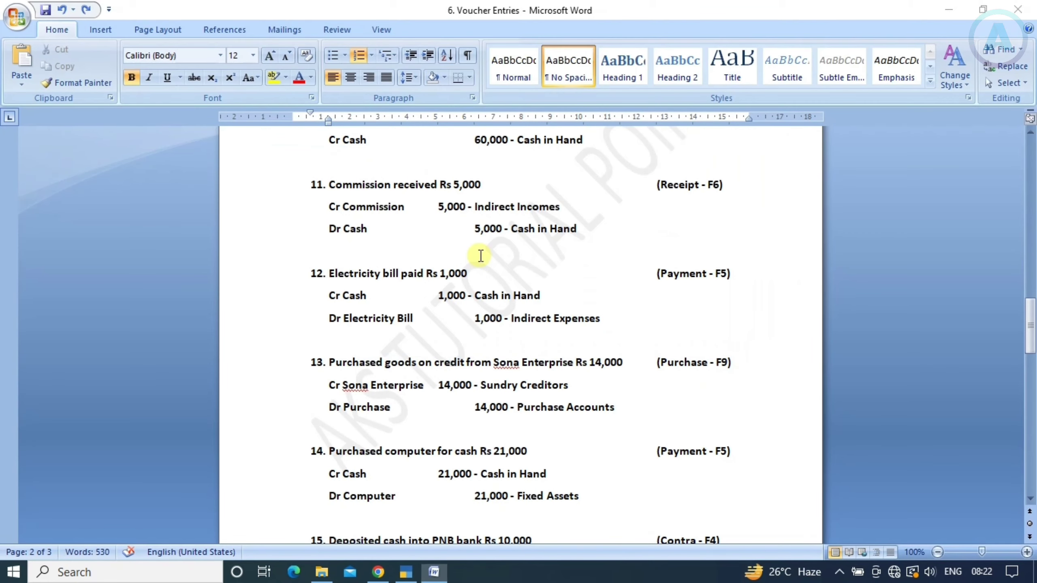
key(BackSpace)
key(BackSpace)
key(BackSpace)
key(BackSpace)
key(BackSpace)
key(BackSpace)
key(BackSpace)
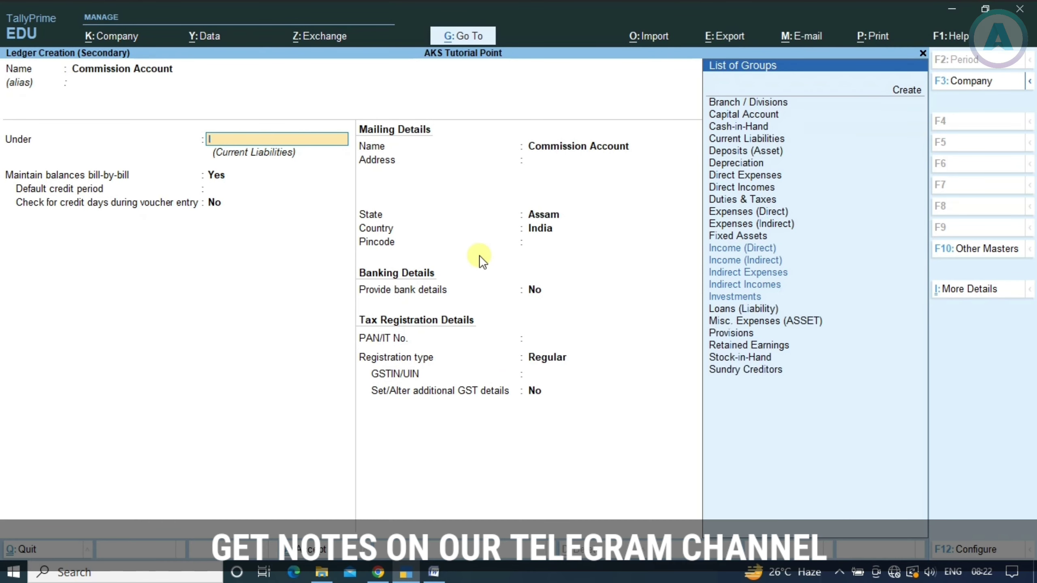
key(BackSpace)
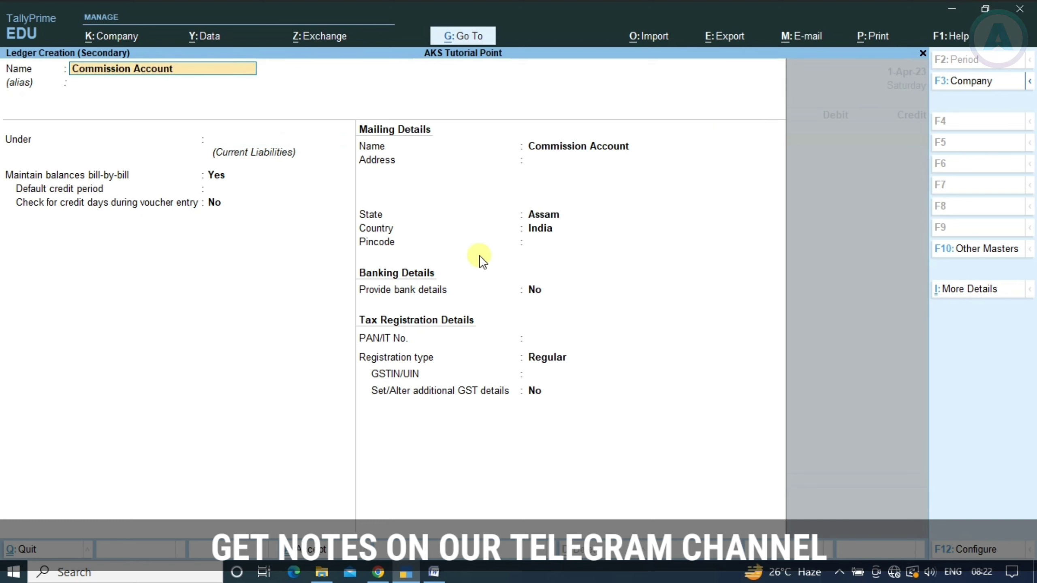
key(BackSpace)
key(BackSpace)
key(BackSpace)
key(BackSpace)
key(BackSpace)
key(BackSpace)
key(BackSpace)
key(Return)
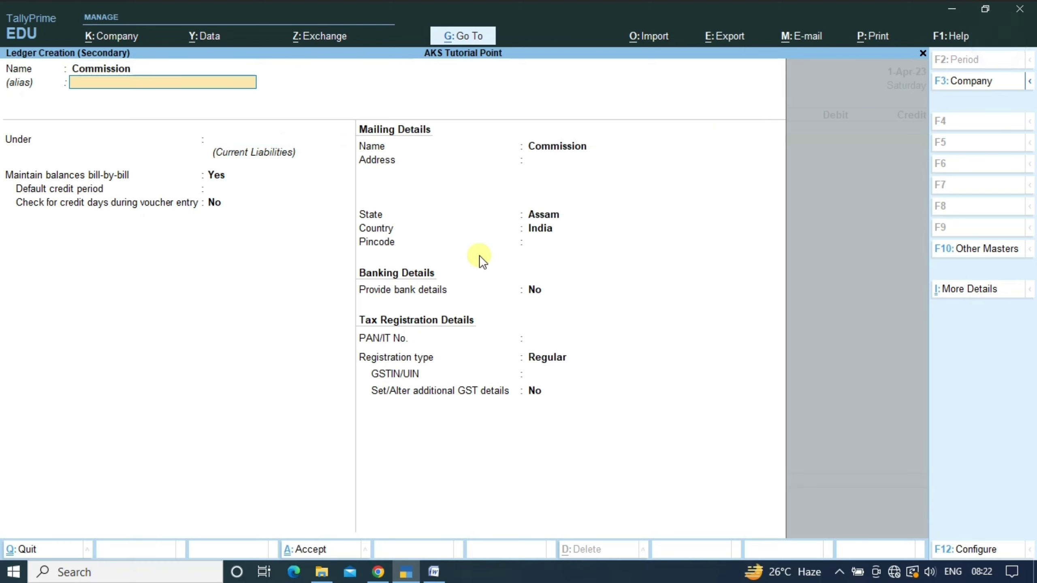
key(Return)
Place the Commission ledger under Indirect Incomes and save it
key(alt+Tab)
key(alt+Tab)
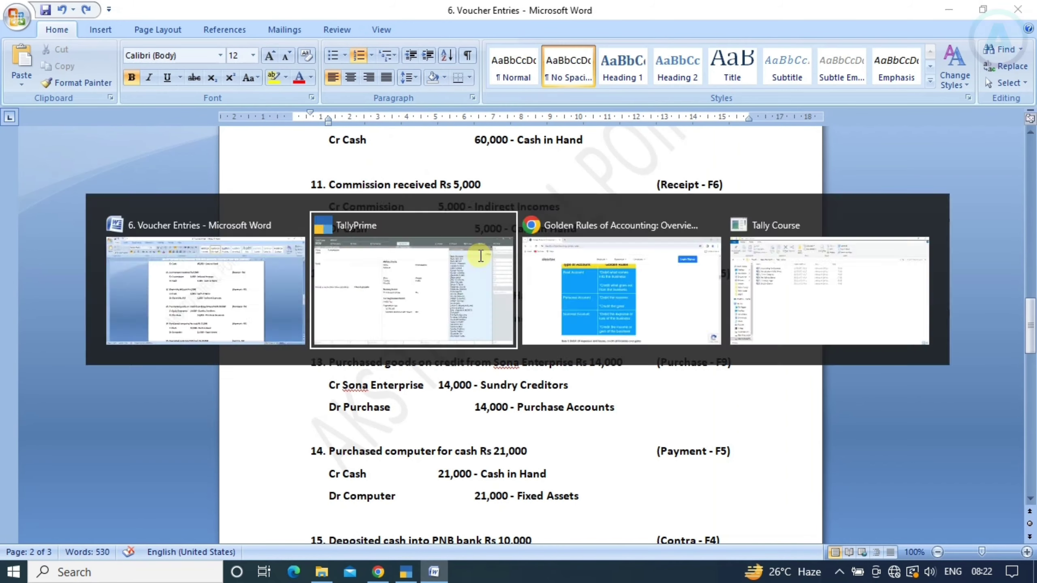
text(Indire)
key(Down)
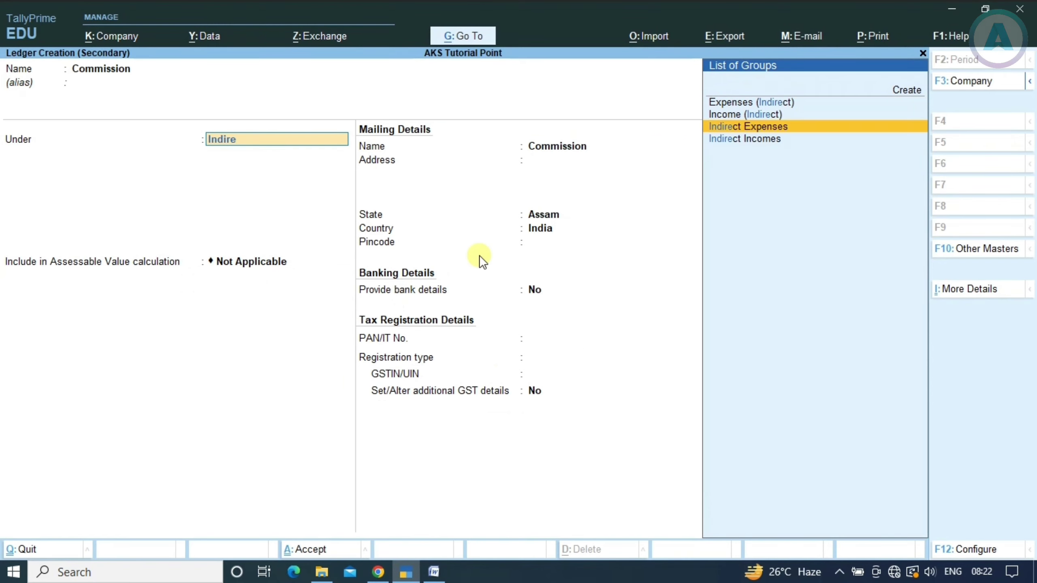
key(Down)
key(Return)
key(ctrl)
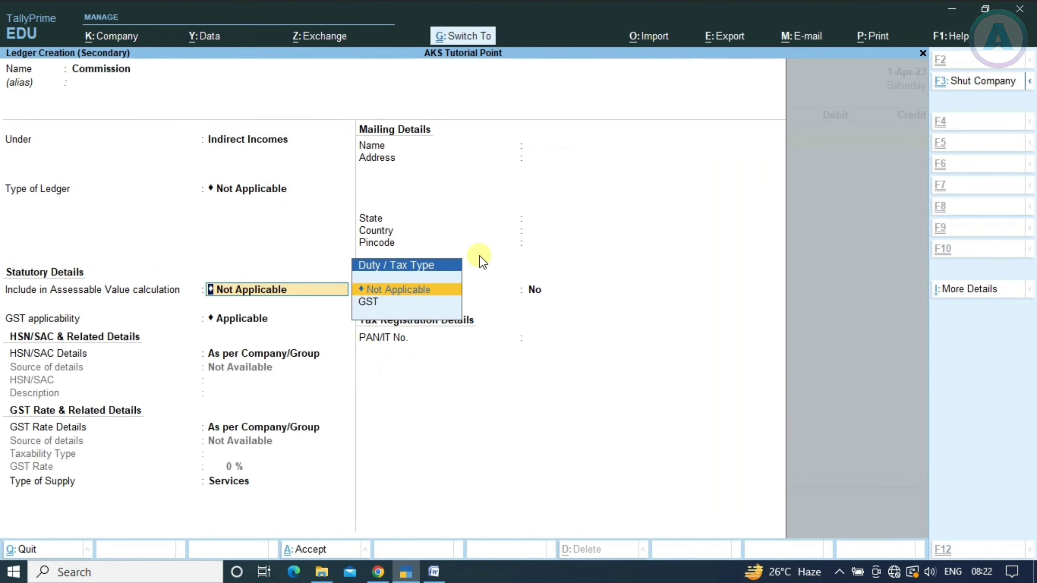
key(ctrl+a)
Credit Commission 5,000, debit Cash 5,000, and save Receipt No. 3
key(alt+Tab)
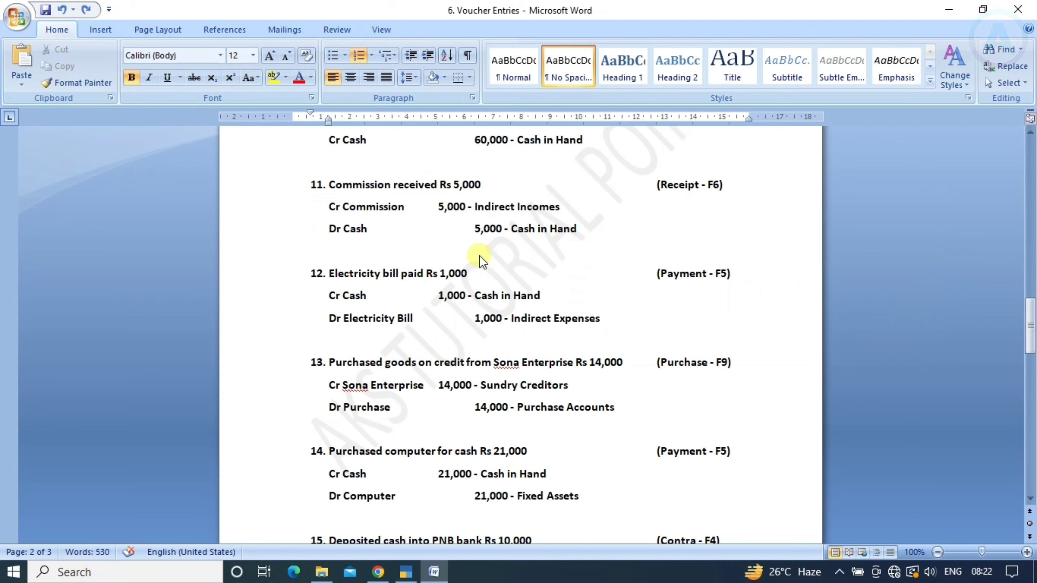
key(alt+Tab)
text(5000)
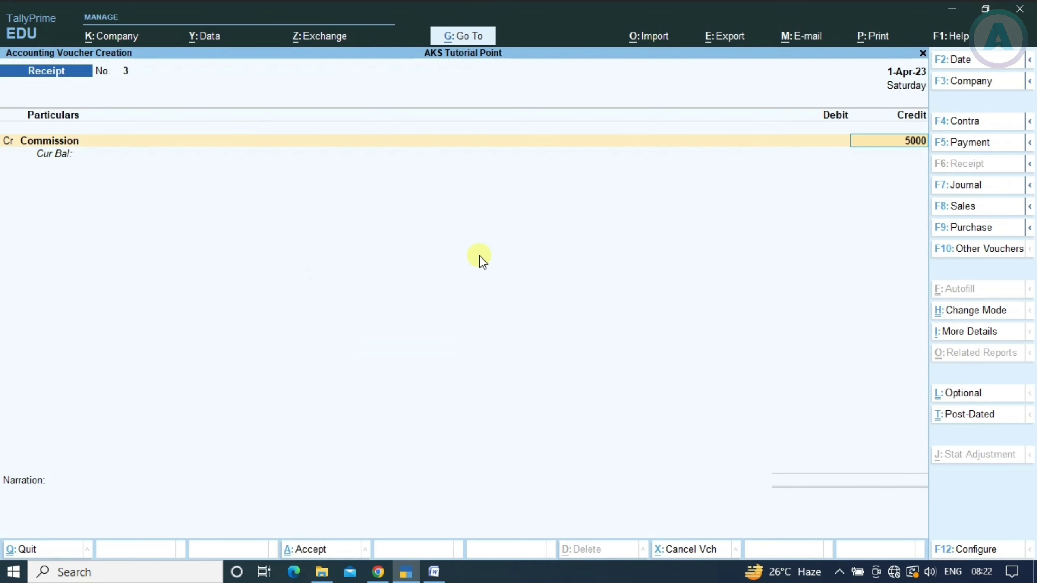
key(Return)
key(Return)
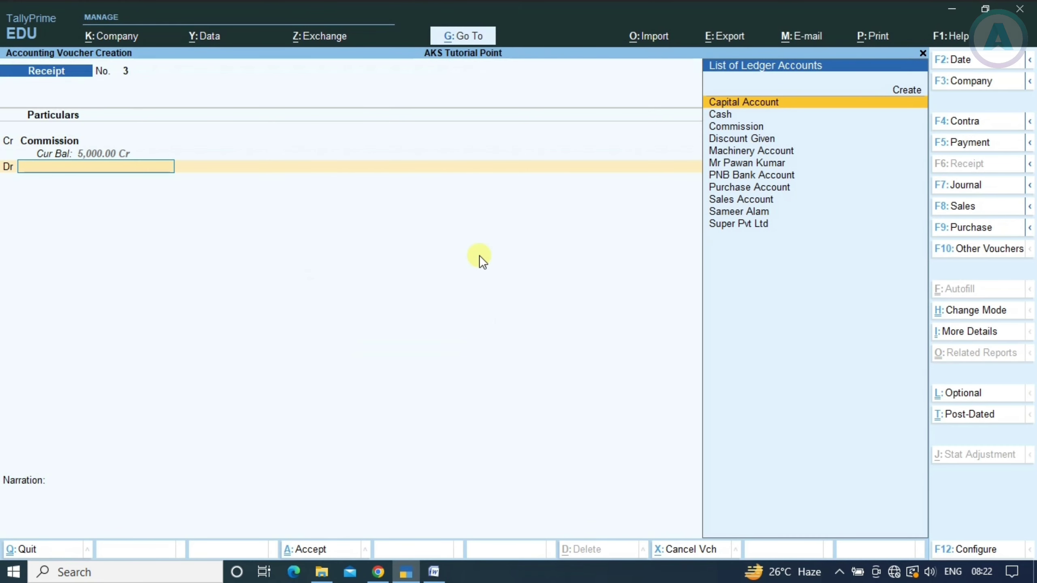
text(Cas)
key(Return)
key(alt+Tab)
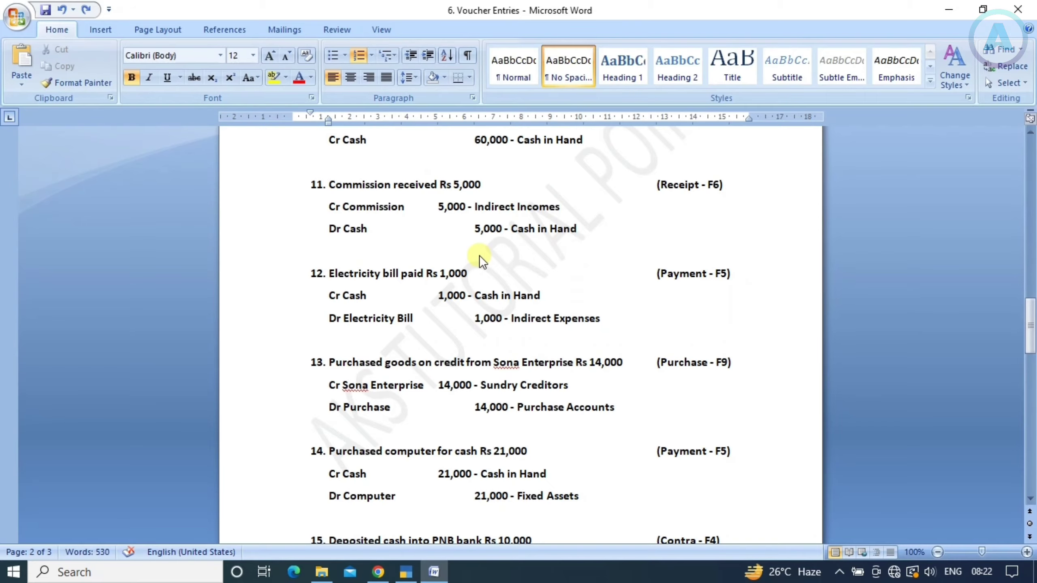
key(alt+Tab)
key(alt+Tab)
key(alt+Tab)
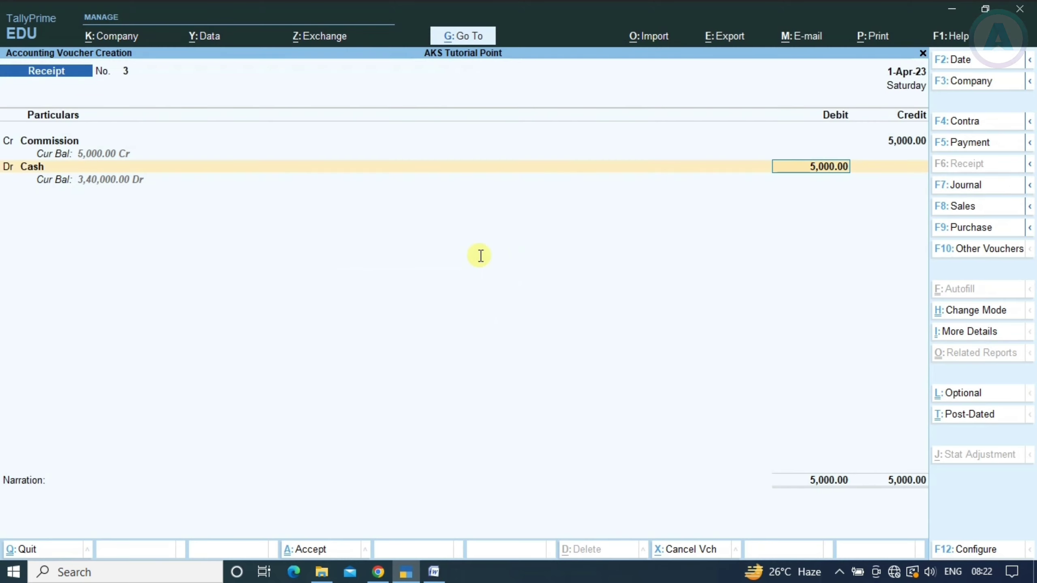
key(Return)
key(Return)
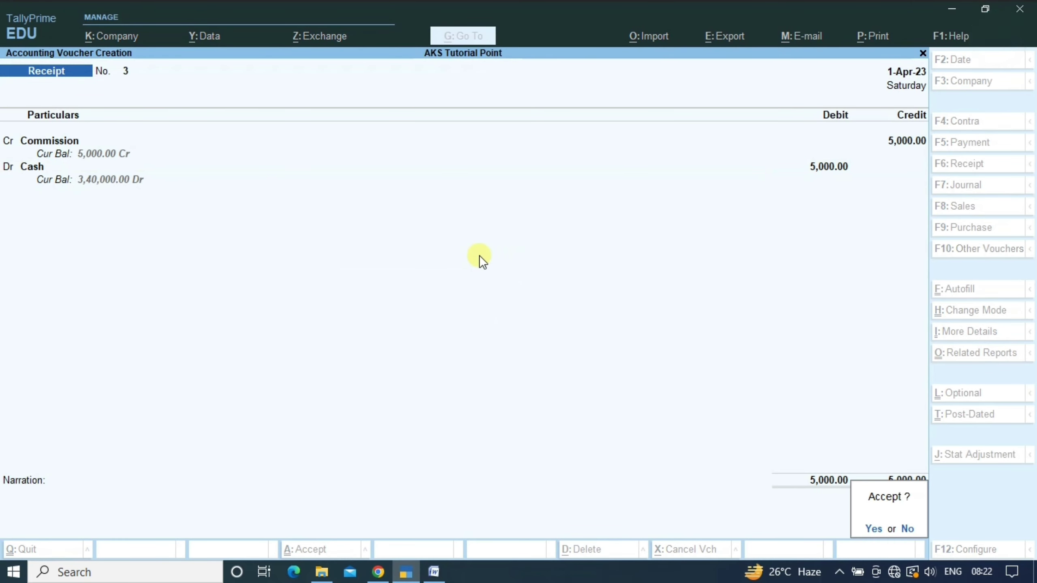
key(Return)
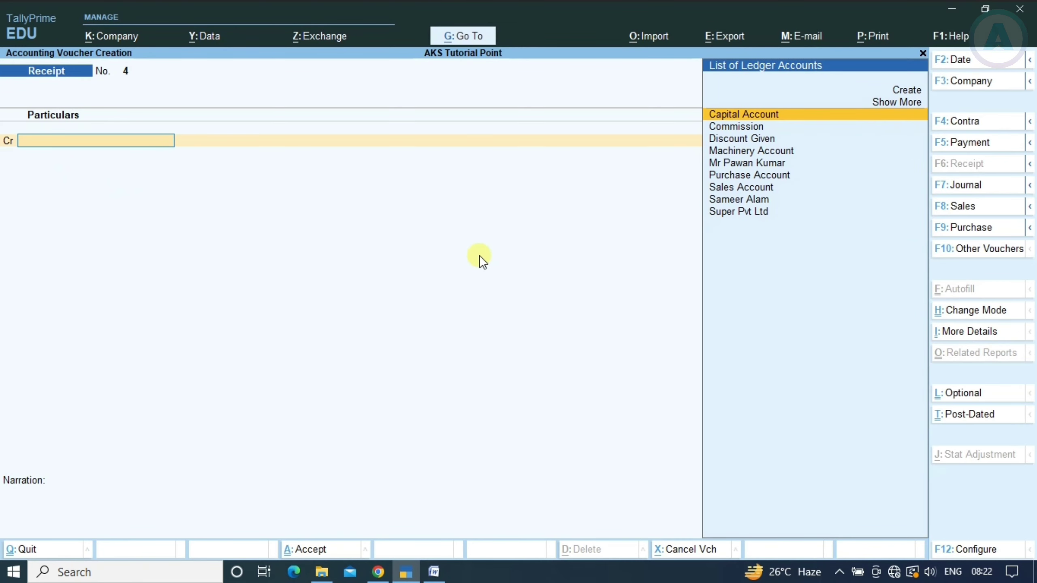
key(alt+Tab)
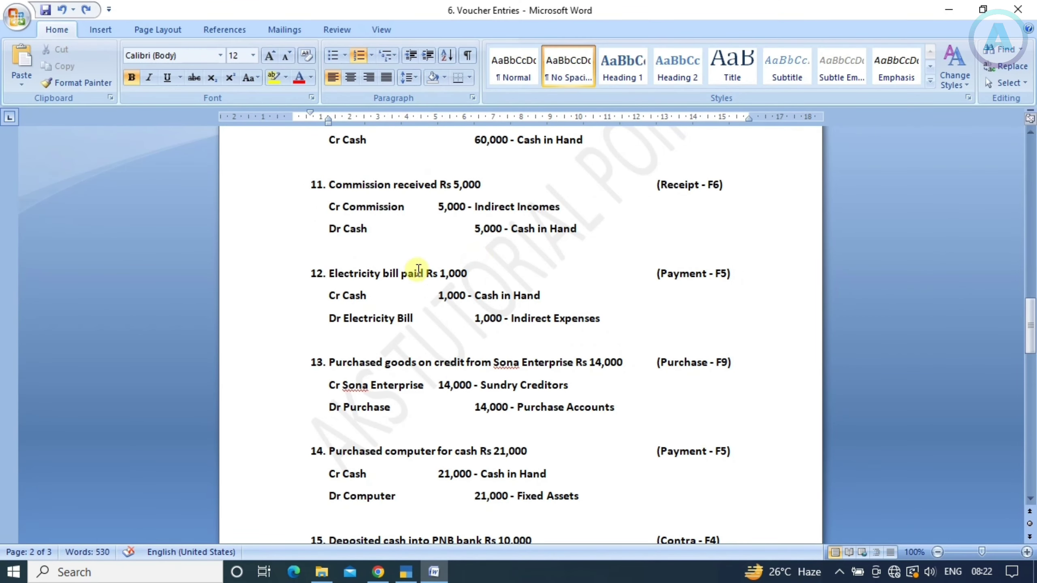
Scroll the Word list to entries 12–15, then return to TallyPrime's blank Receipt No. 4
scroll(480, 257, down, 1)
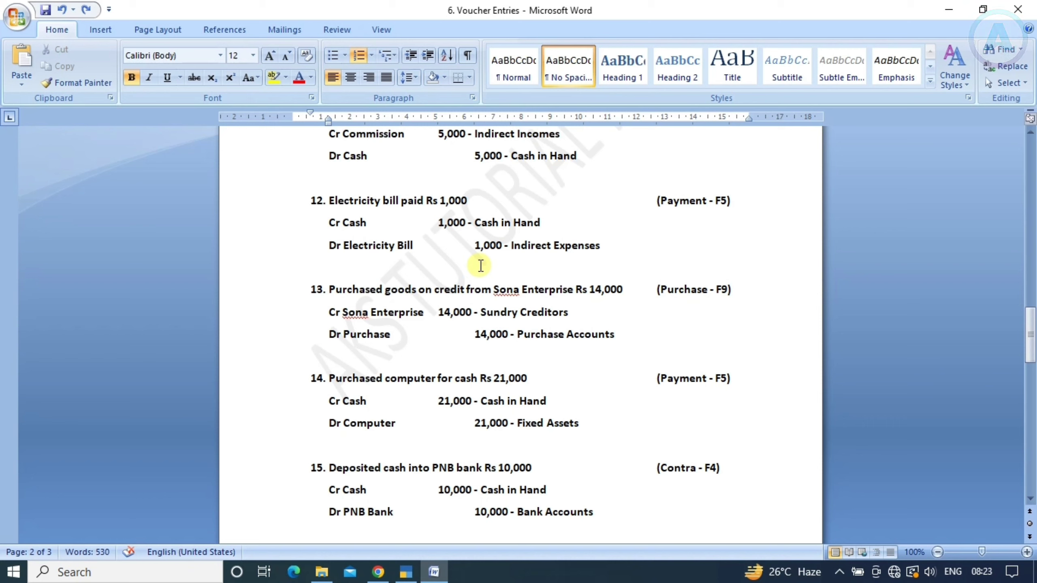
key(alt+Tab)
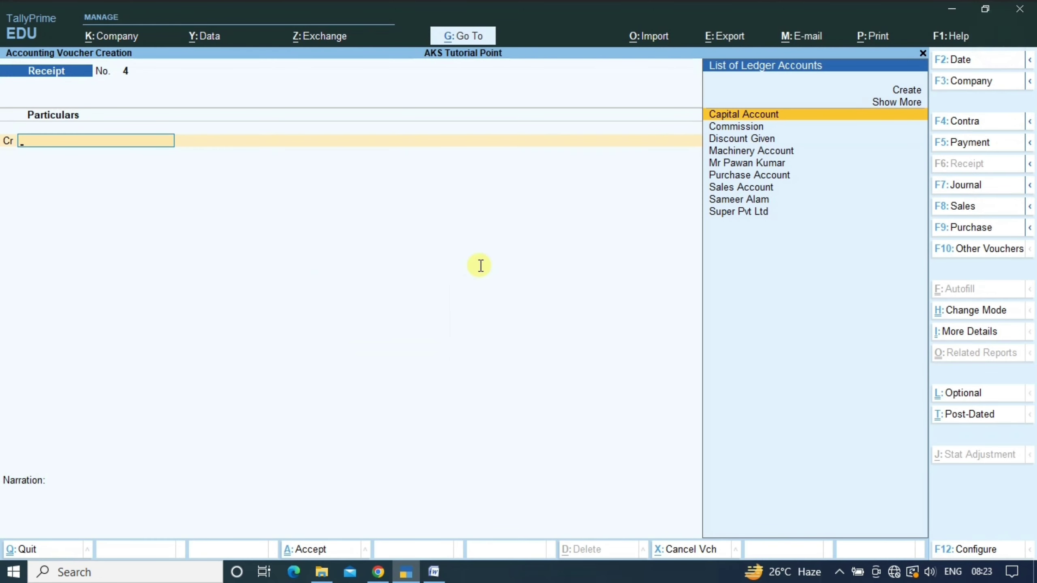
In a Payment voucher, create and debit a new Electricity Bill ledger under Indirect Expenses
key(F5)
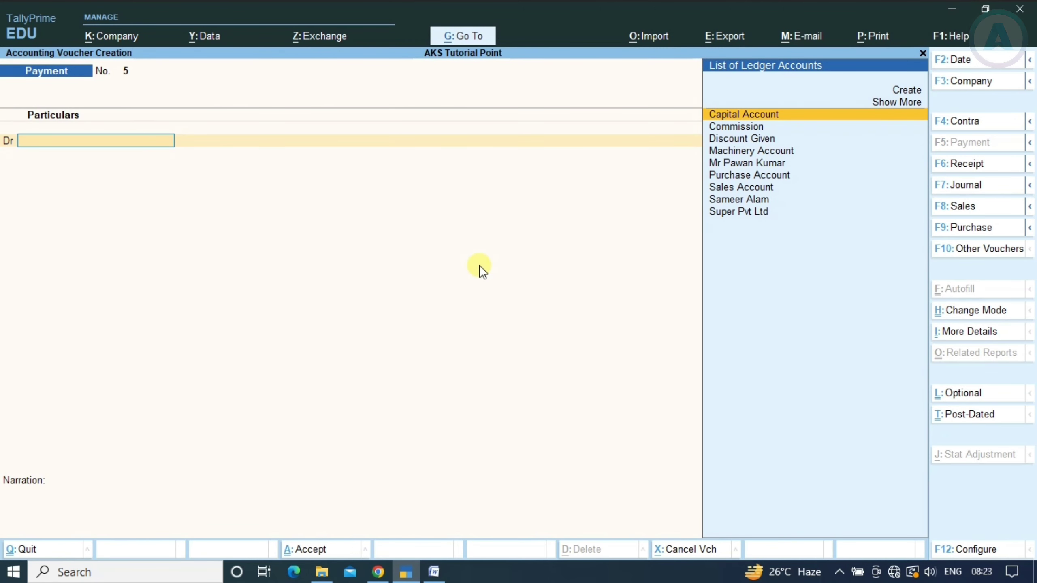
key(alt+Tab)
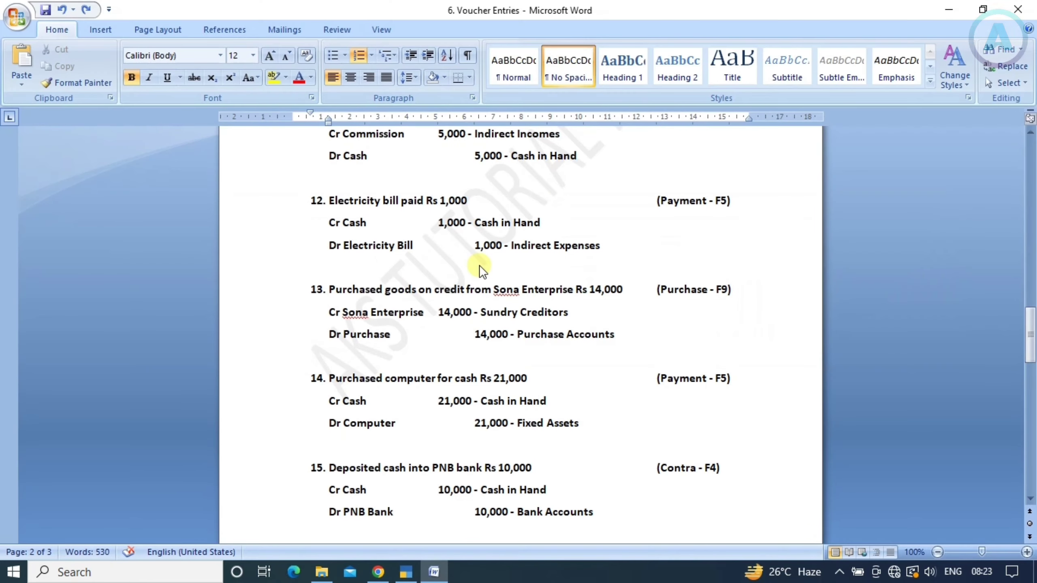
key(alt+Tab)
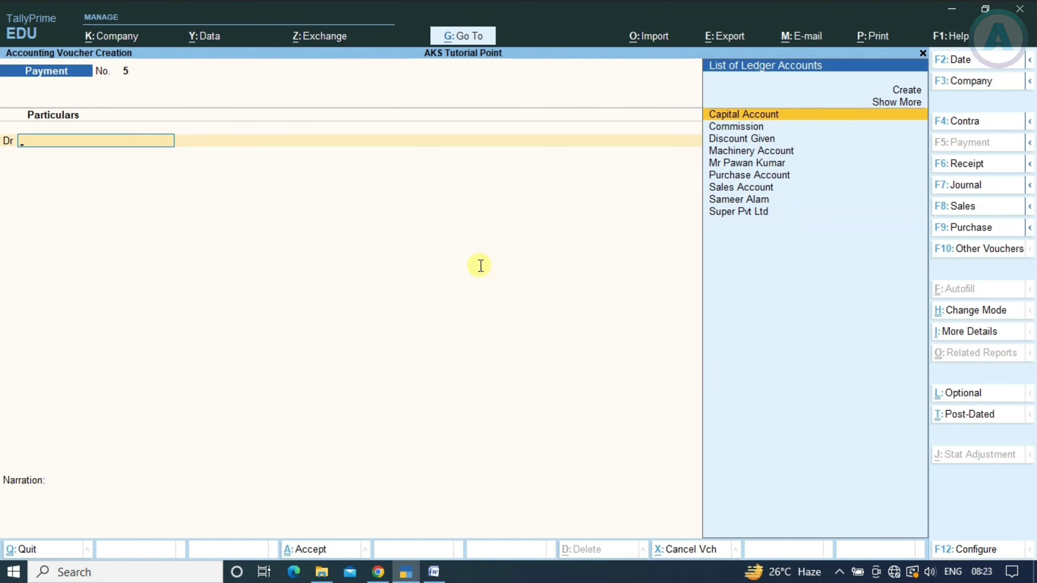
key(alt+c)
text(Elec)
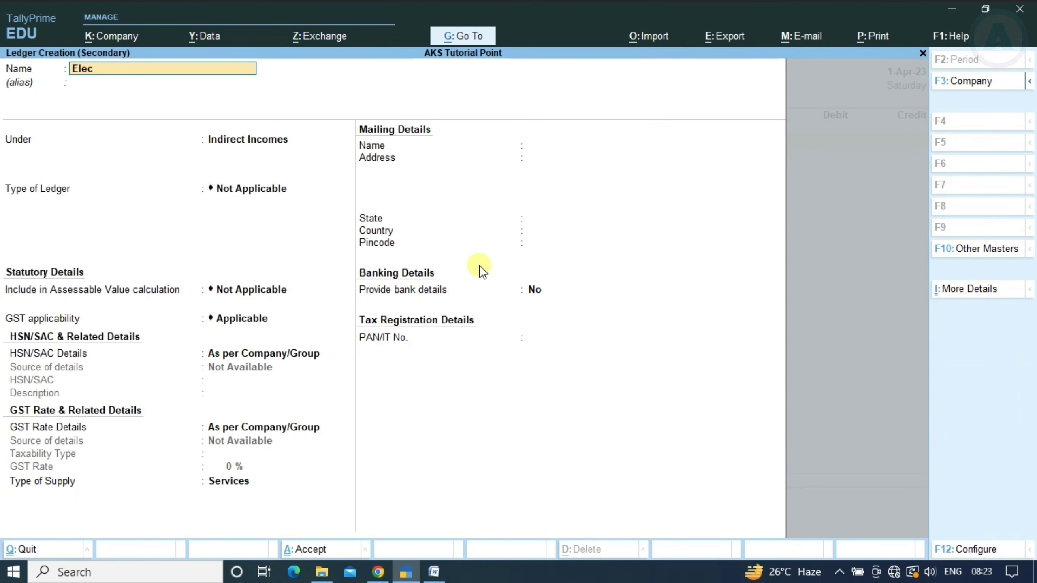
text(tricity Bill)
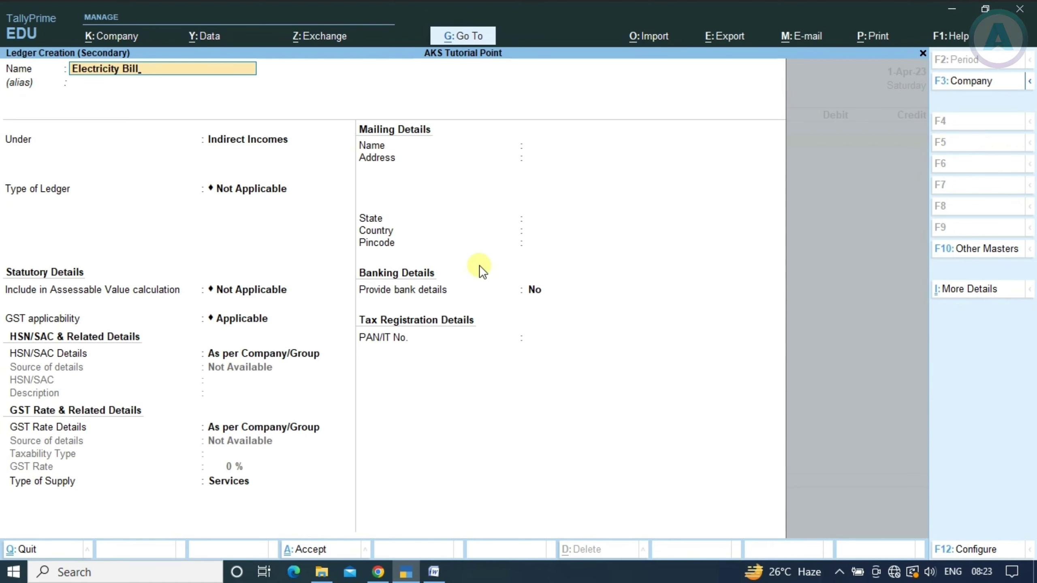
key(Return)
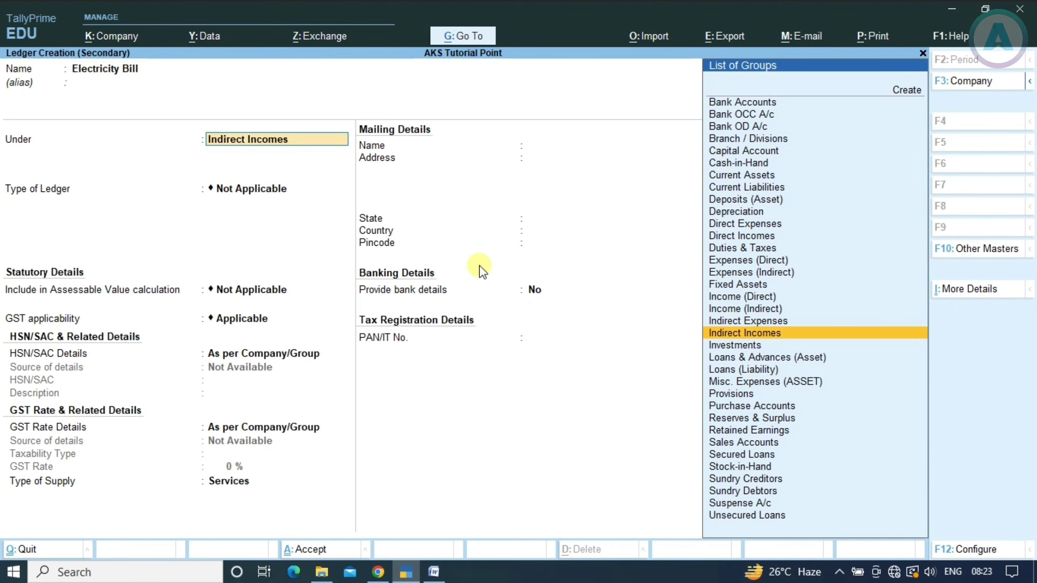
text(Indire)
key(Down)
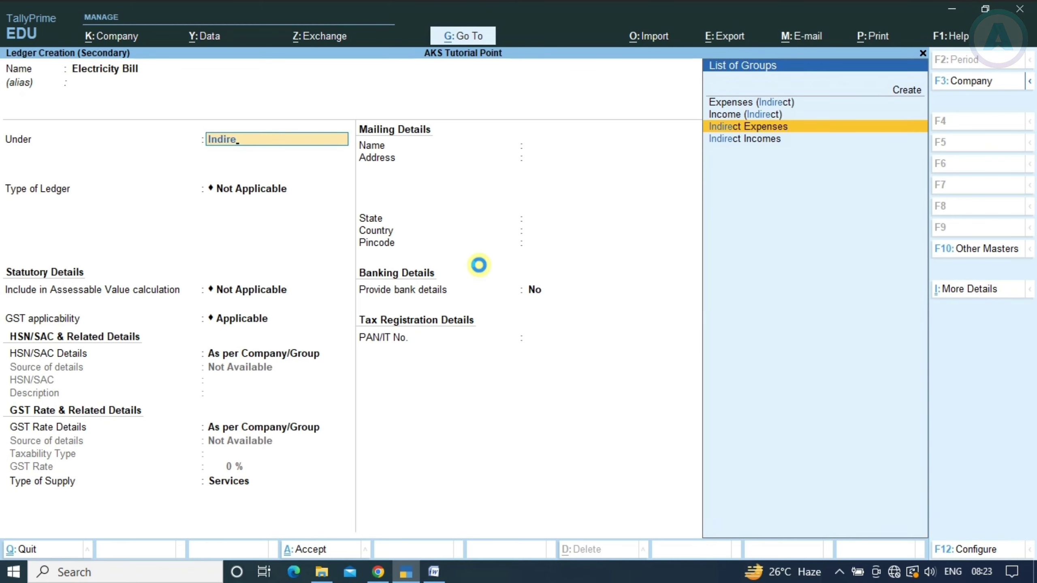
key(Return)
key(alt+Tab)
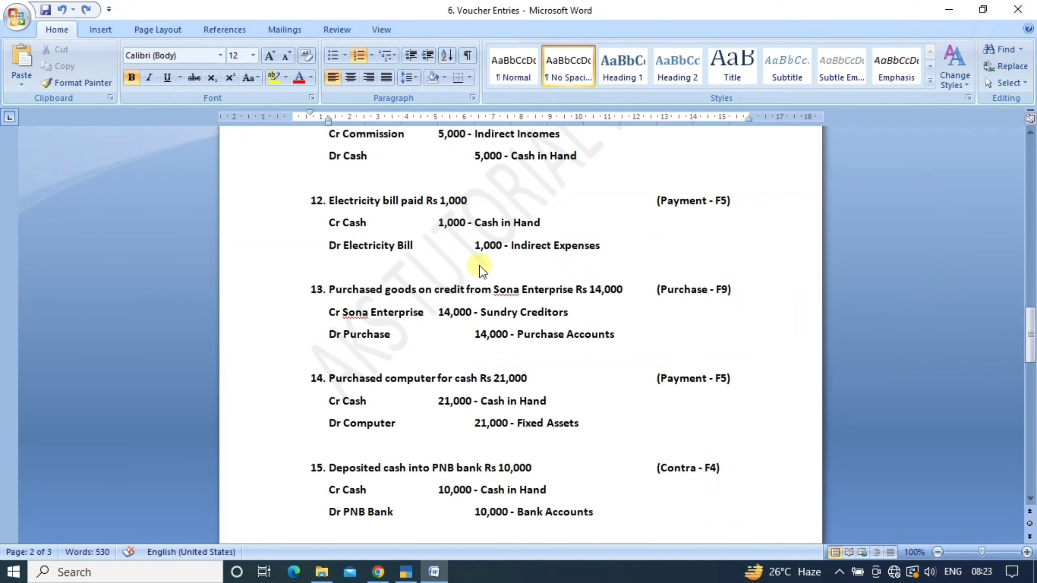
key(alt+Tab)
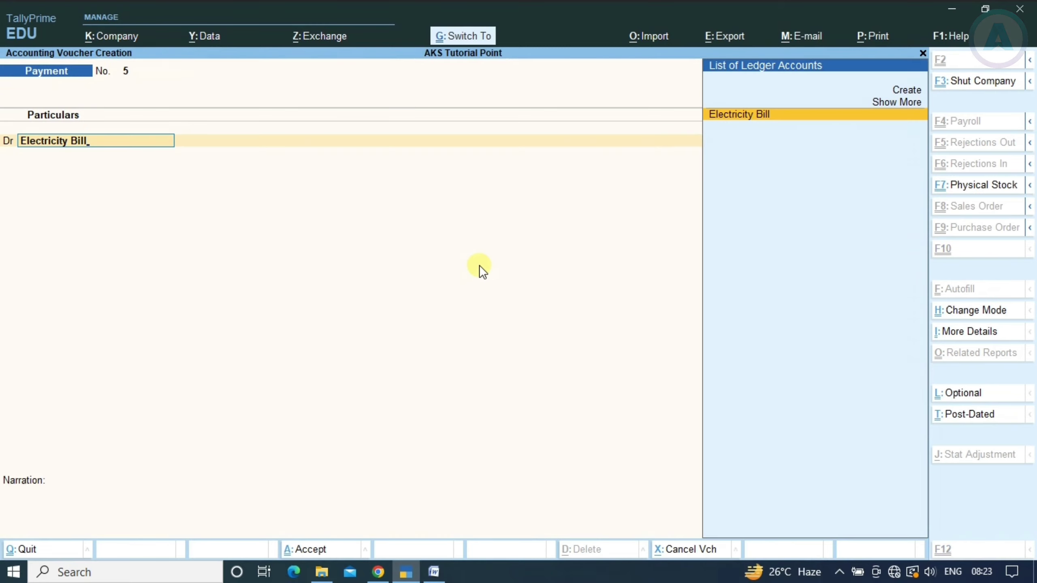
key(Return)
Debit Electricity Bill 1,000 and credit Cash 1,000
text(10000)
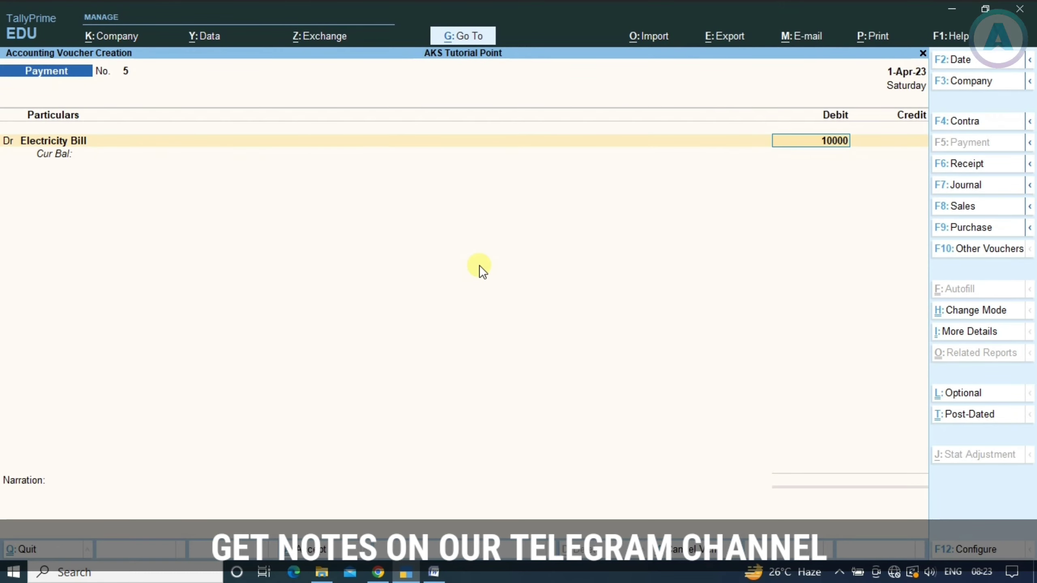
key(BackSpace)
key(Return)
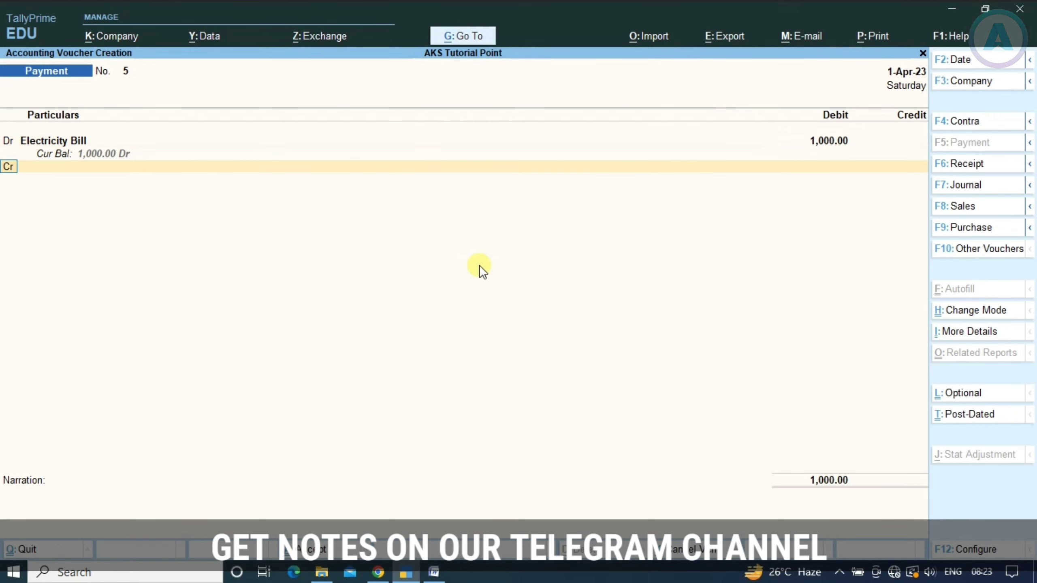
key(Return)
text(Cas)
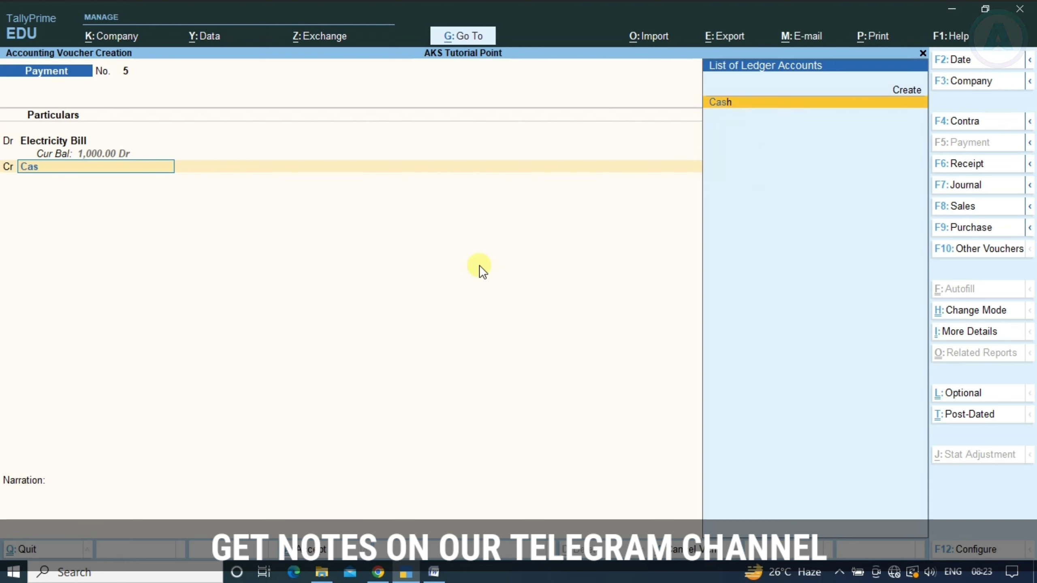
key(Return)
key(Return)
key(Return)
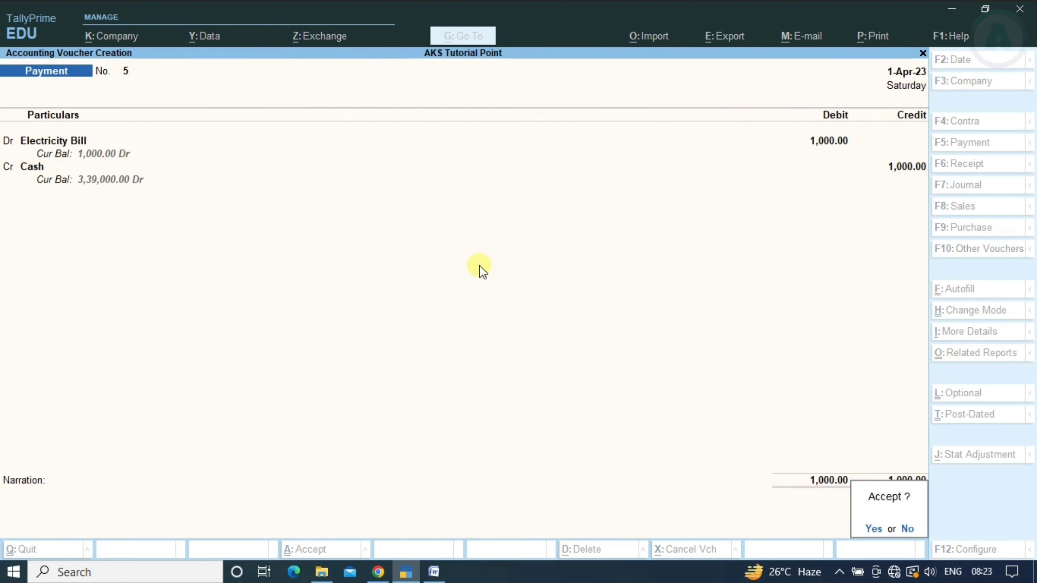
key(Return)
Save Payment No. 5 and scroll Word to entries 13–15 and the page footer
key(alt+Tab)
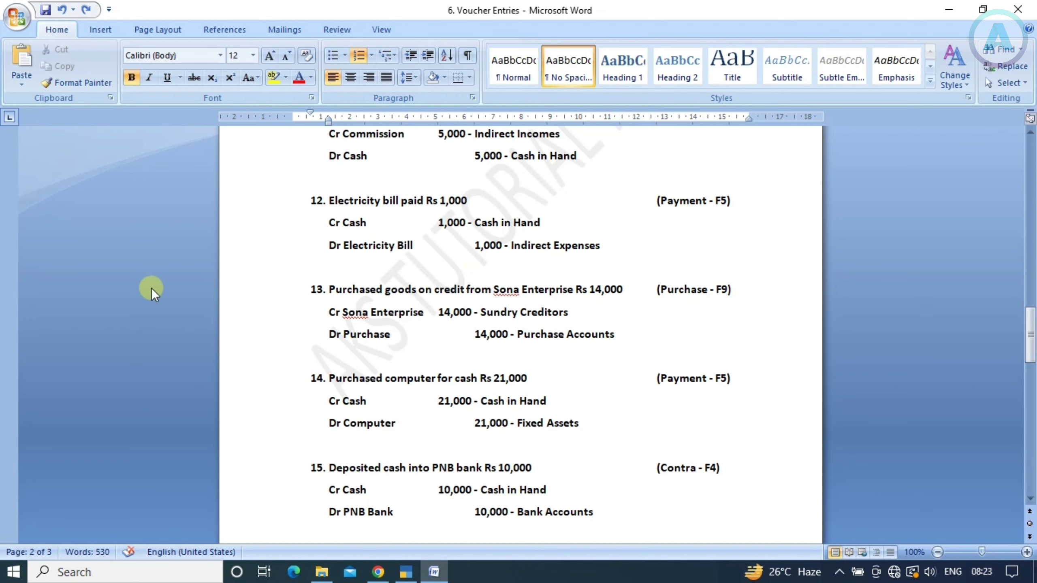
scroll(471, 276, down, 1)
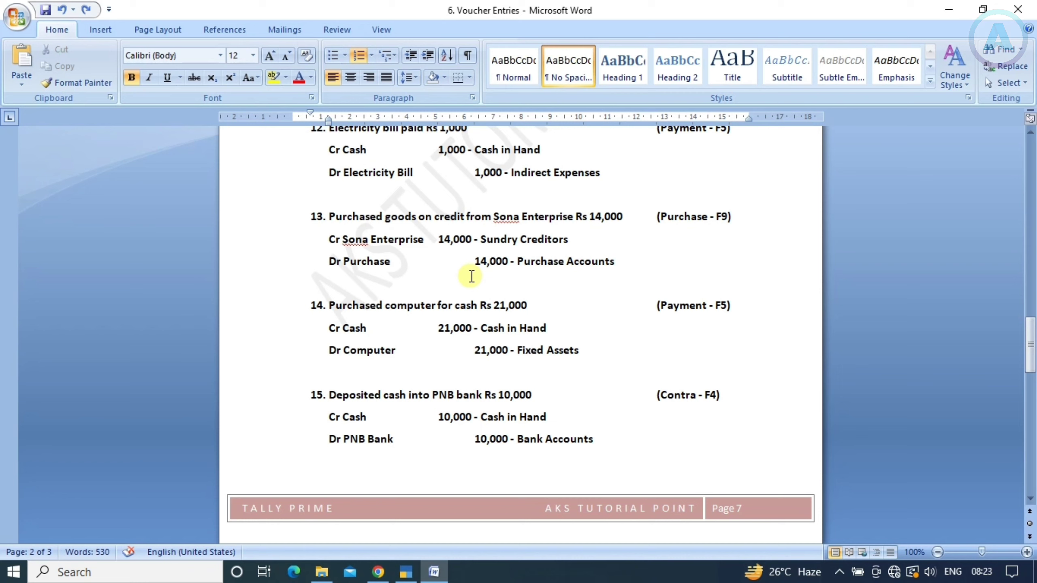
key(alt+Tab)
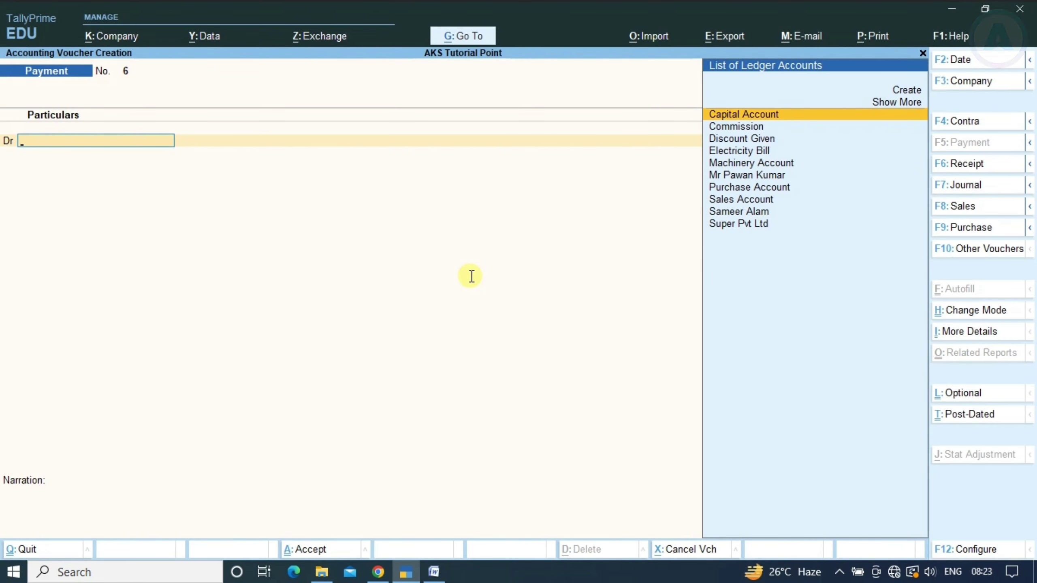
Start a Purchase voucher and switch it to As Voucher mode
key(F9)
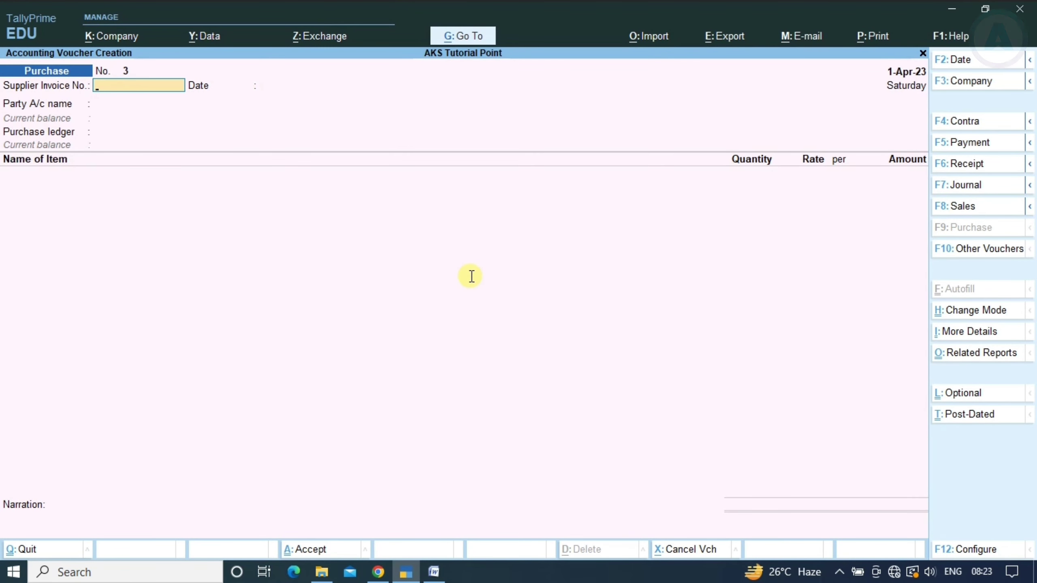
key(ctrl)
key(ctrl+h)
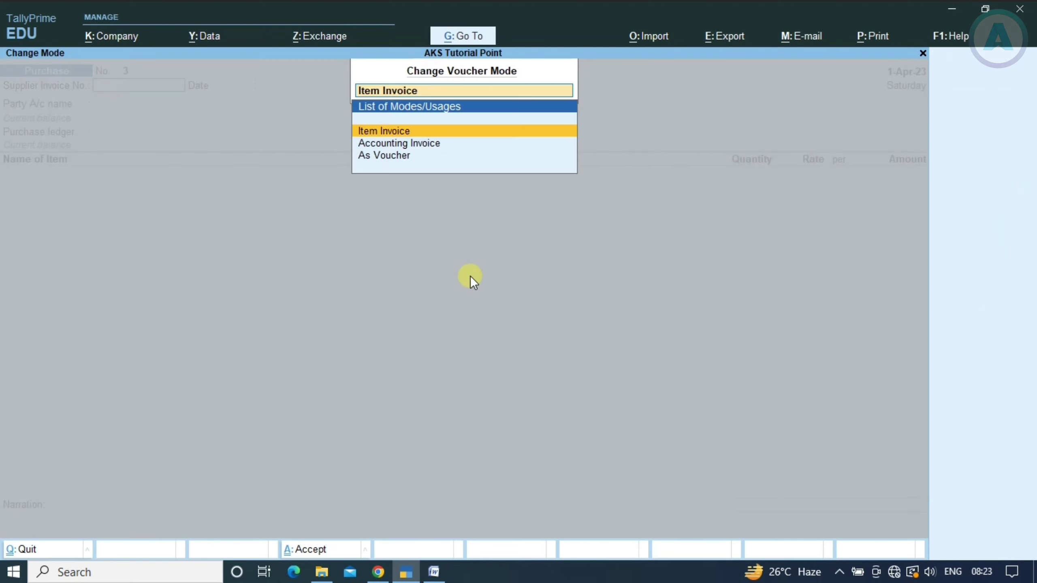
key(Down)
key(Down)
key(Return)
key(Return)
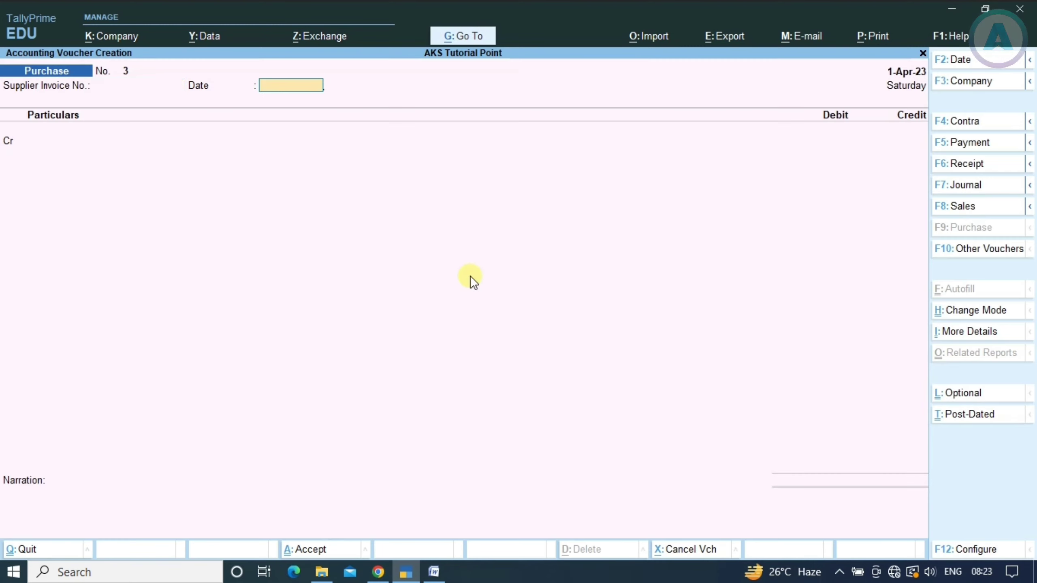
key(Return)
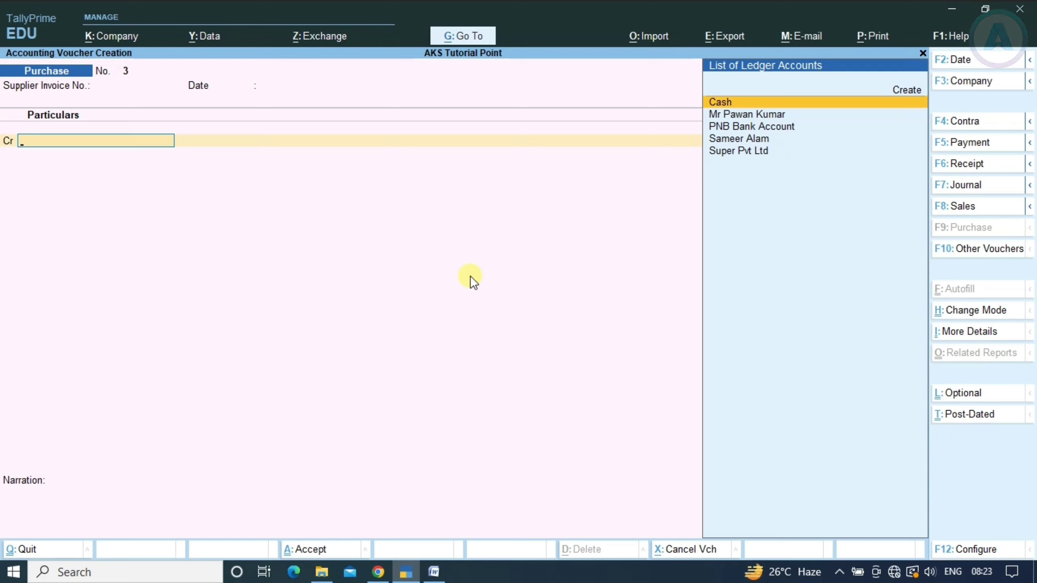
key(alt+Tab)
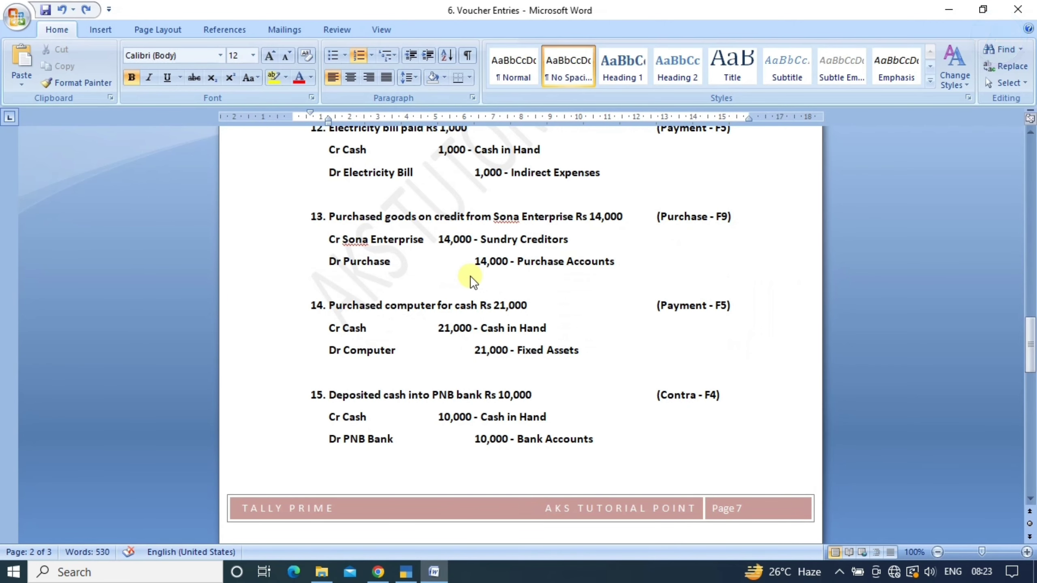
key(alt+Tab)
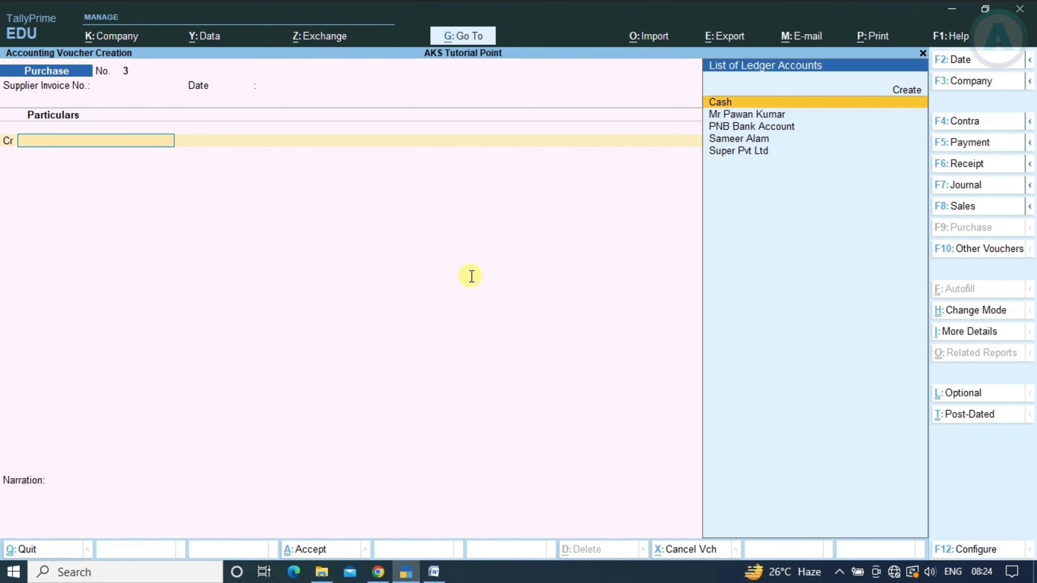
Create supplier ledger 'Sona Enterprise' under Sundry Creditors
key(alt+c)
text(S)
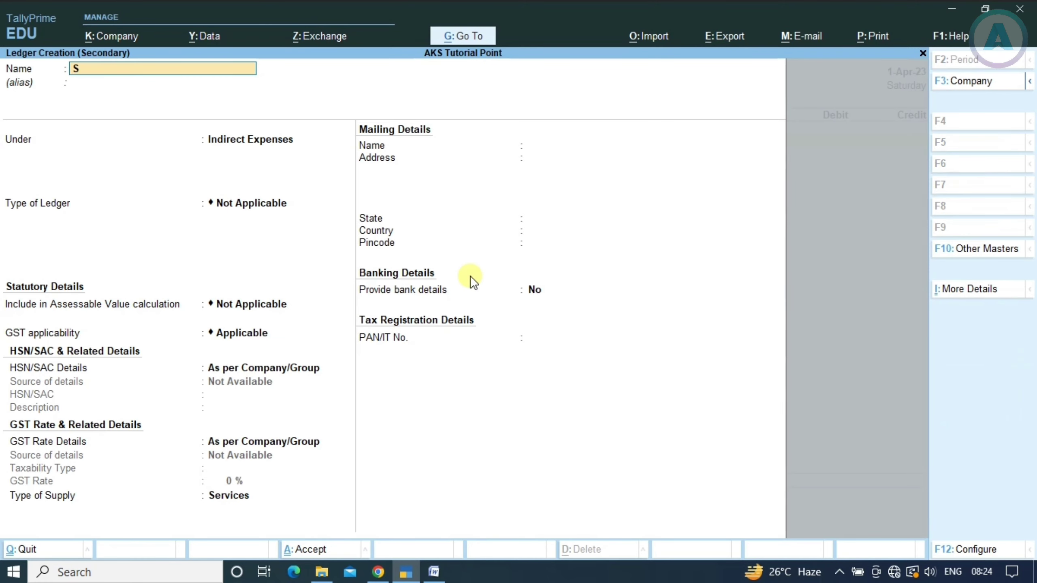
text(ona Enterprises)
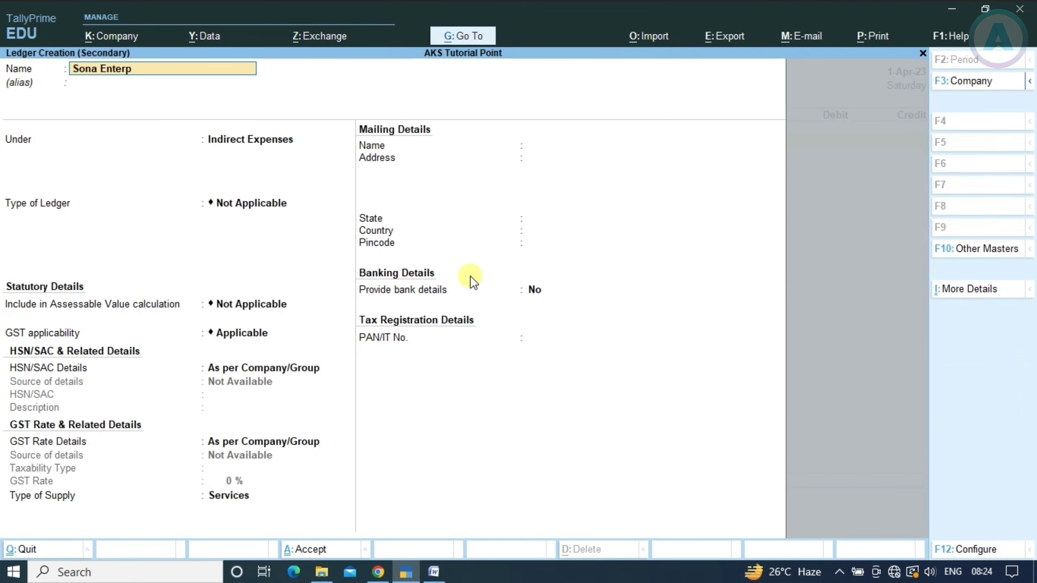
key(BackSpace)
key(BackSpace)
key(BackSpace)
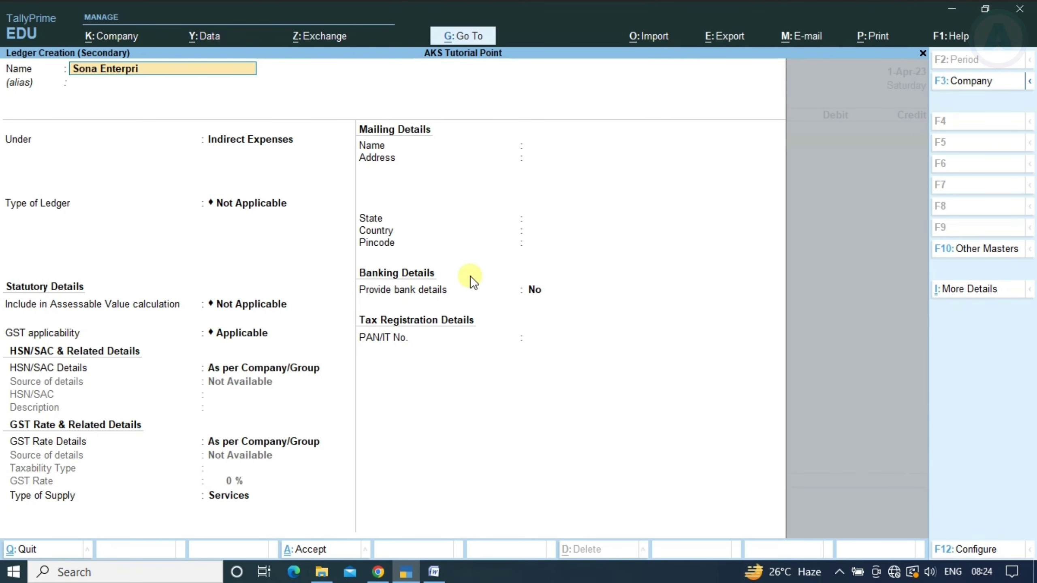
text(ise)
key(alt+Tab)
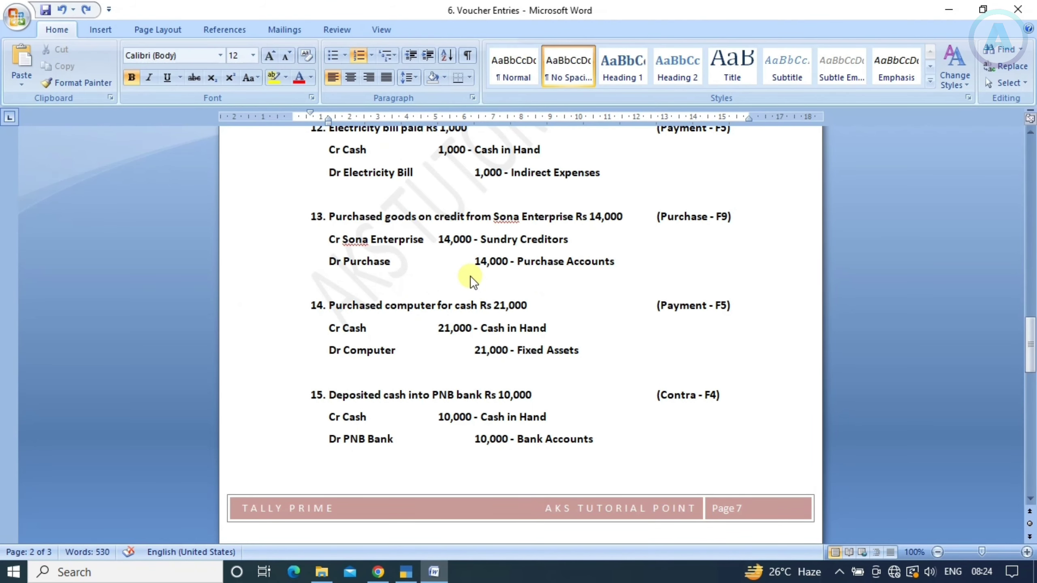
key(alt+Tab)
key(BackSpace)
key(alt+Tab)
key(alt+Tab)
key(Return)
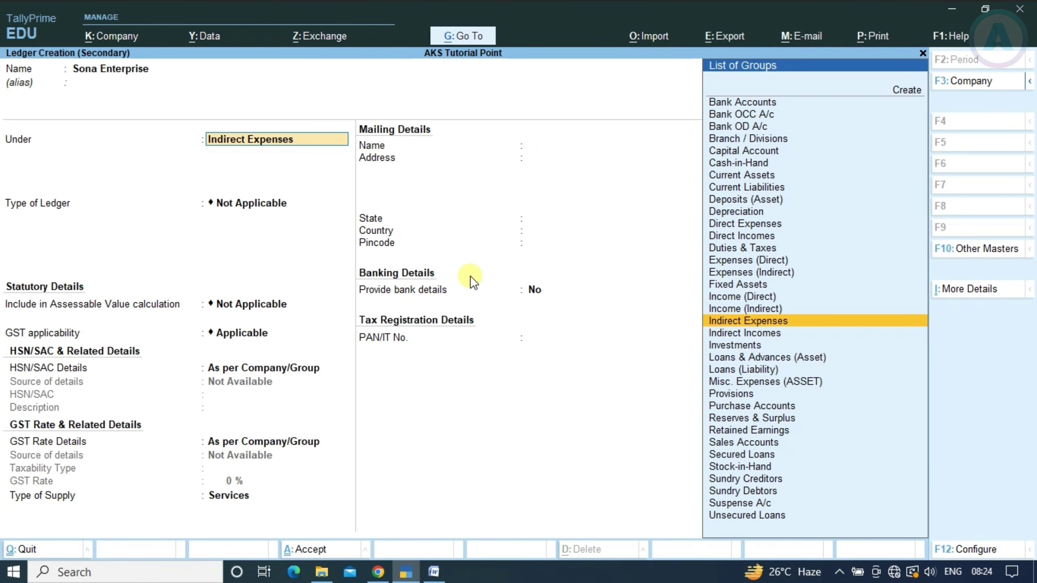
text(Sund)
key(Return)
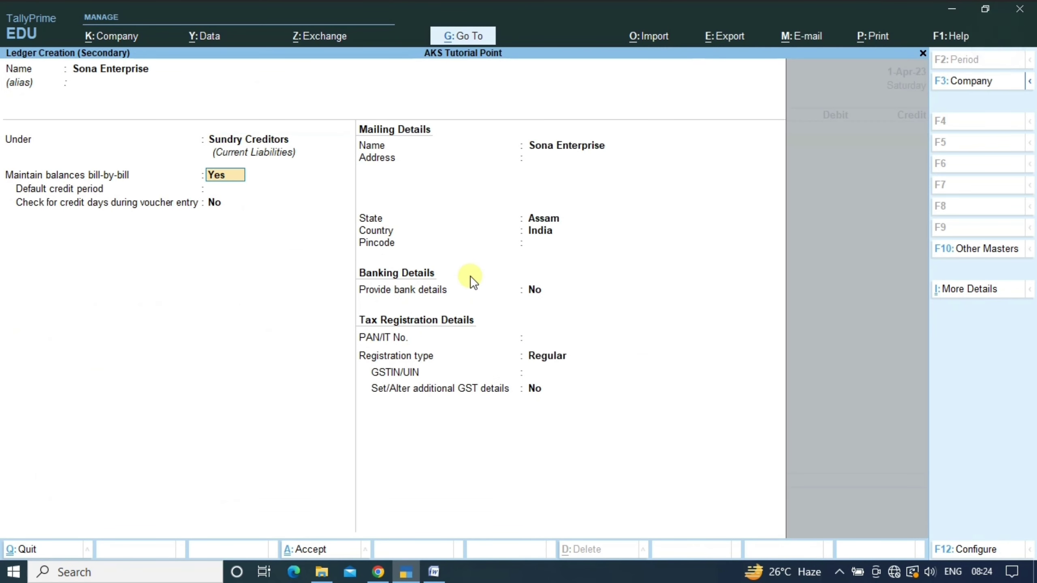
key(ctrl+a)
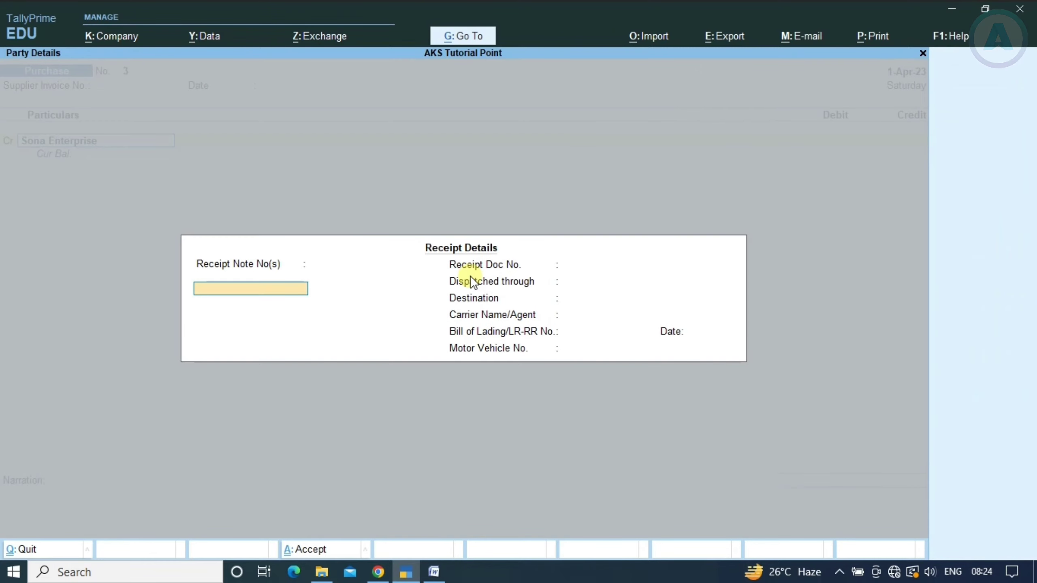
key(ctrl+a)
key(ctrl+a)
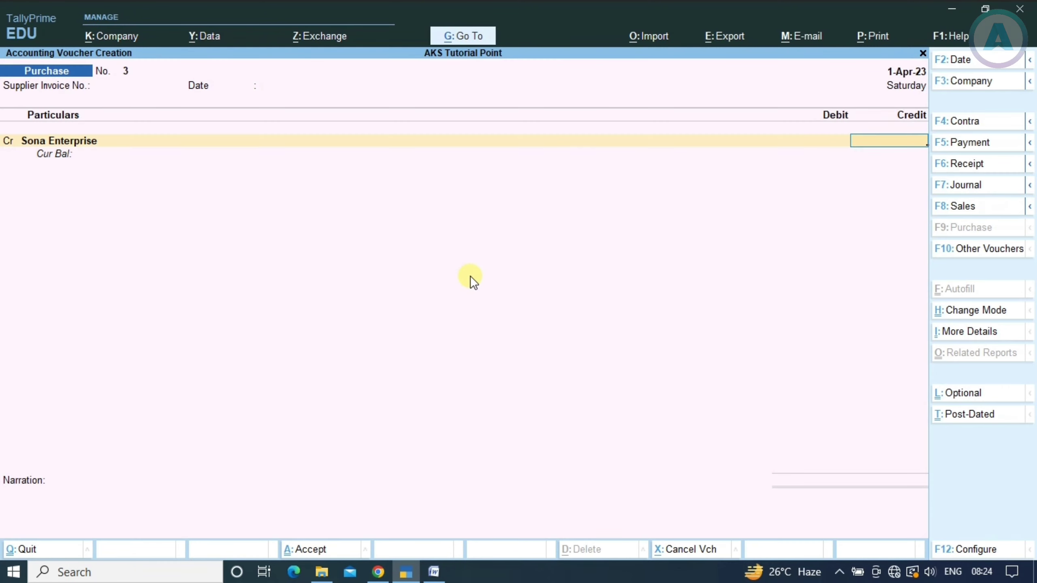
Credit Sona Enterprise 14,000 as a new bill reference, debit Purchase Account, and save
key(alt+Tab)
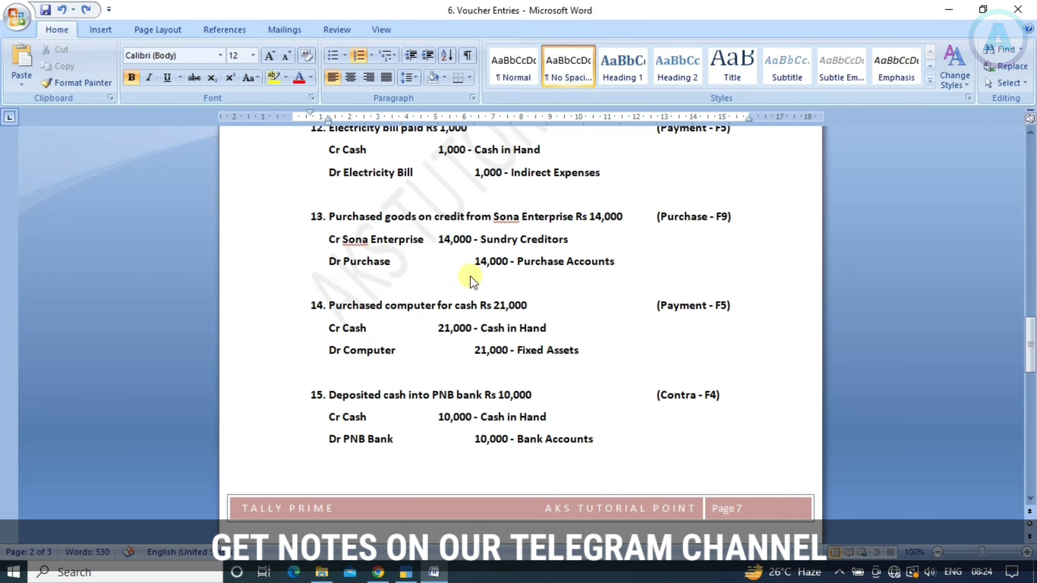
key(alt+Tab)
text(14000)
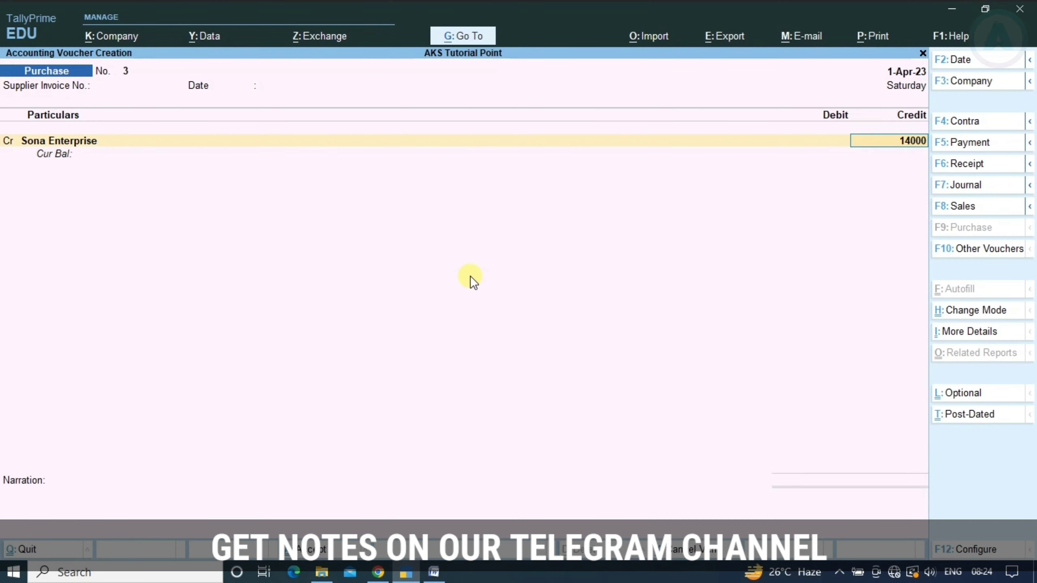
key(Return)
key(Return)
key(Return)
key(Return)
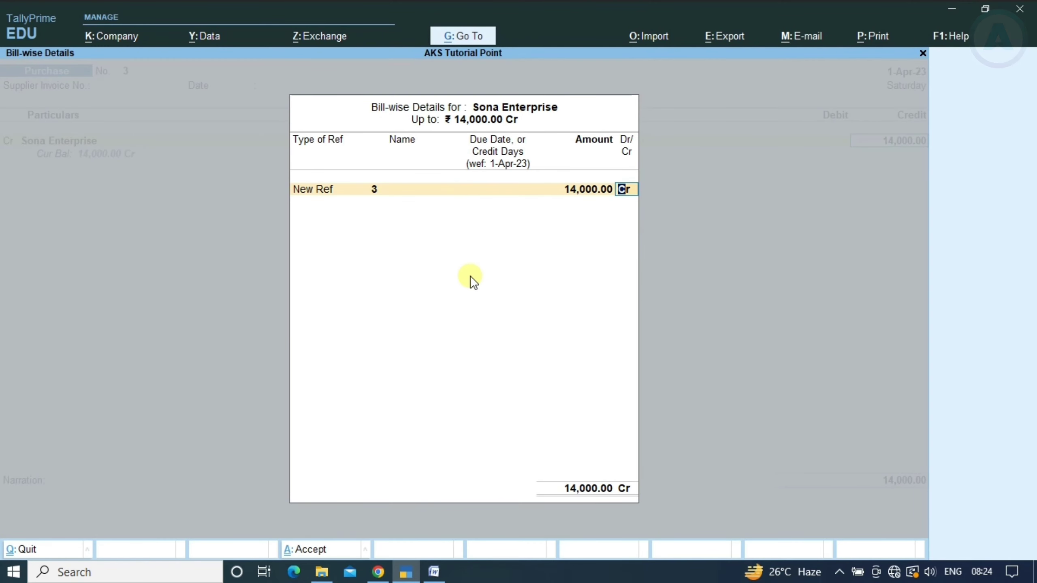
key(Return)
key(Return)
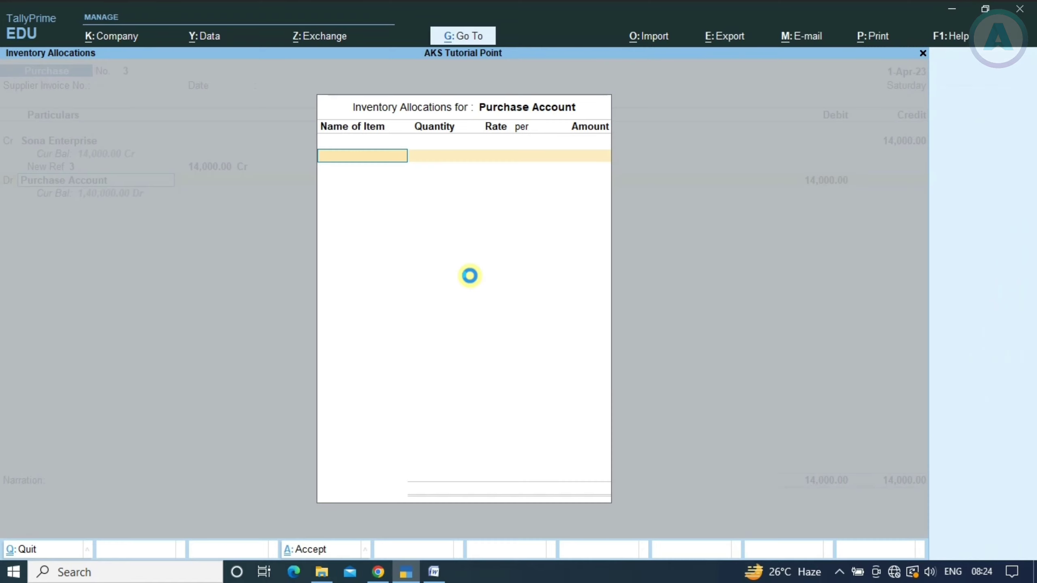
key(Return)
key(Return)
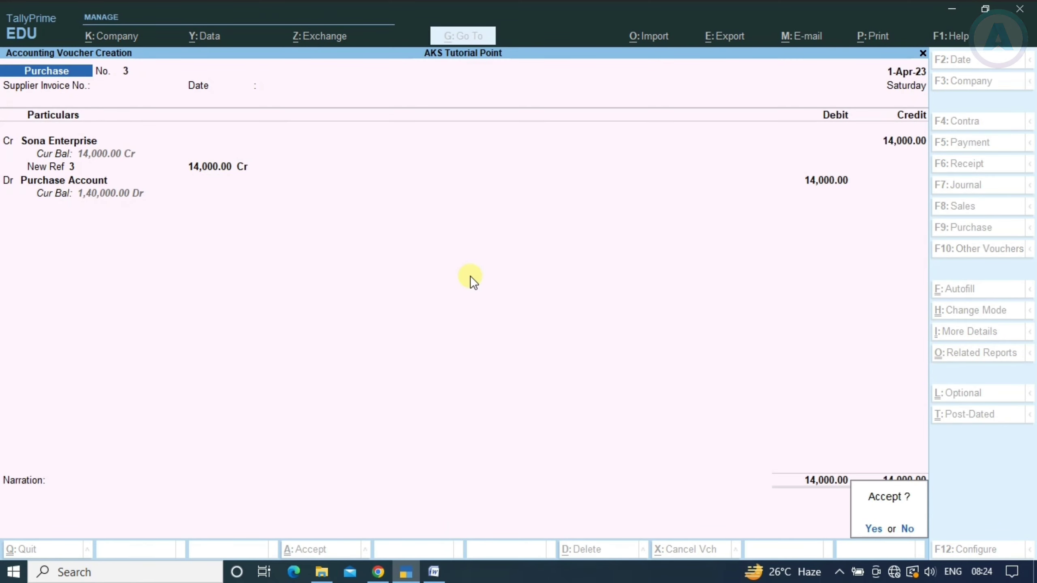
key(Return)
key(alt+Tab)
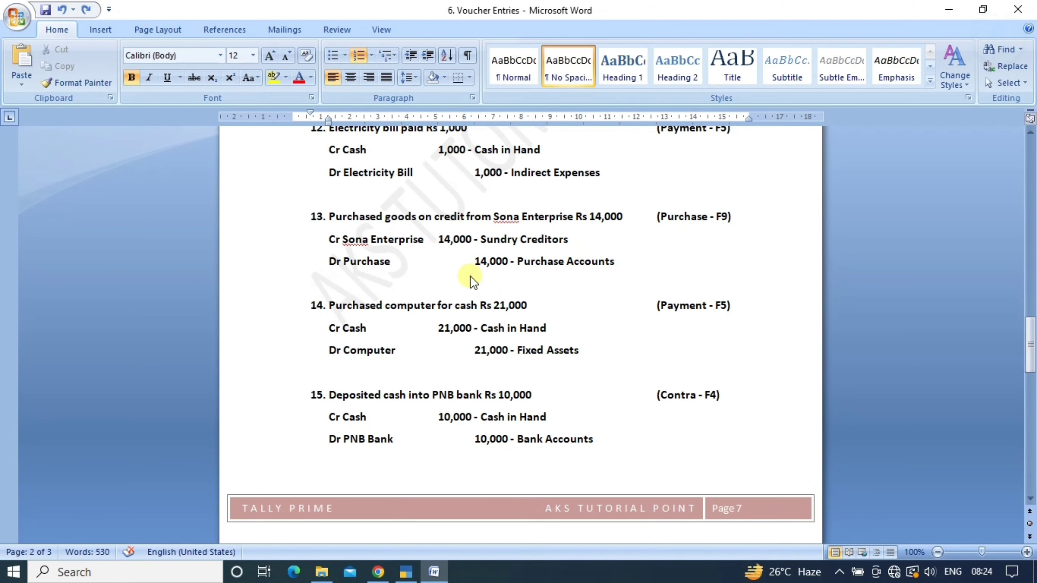
Scroll Word to item 14, the Rs 21,000 computer purchase, and return to TallyPrime
scroll(451, 282, down, 2)
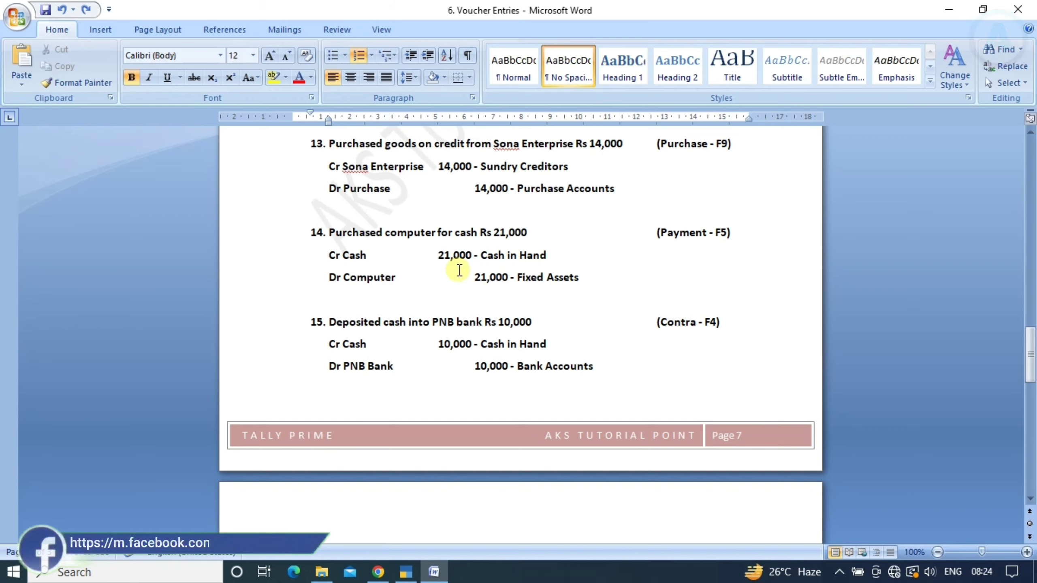
key(alt+Tab)
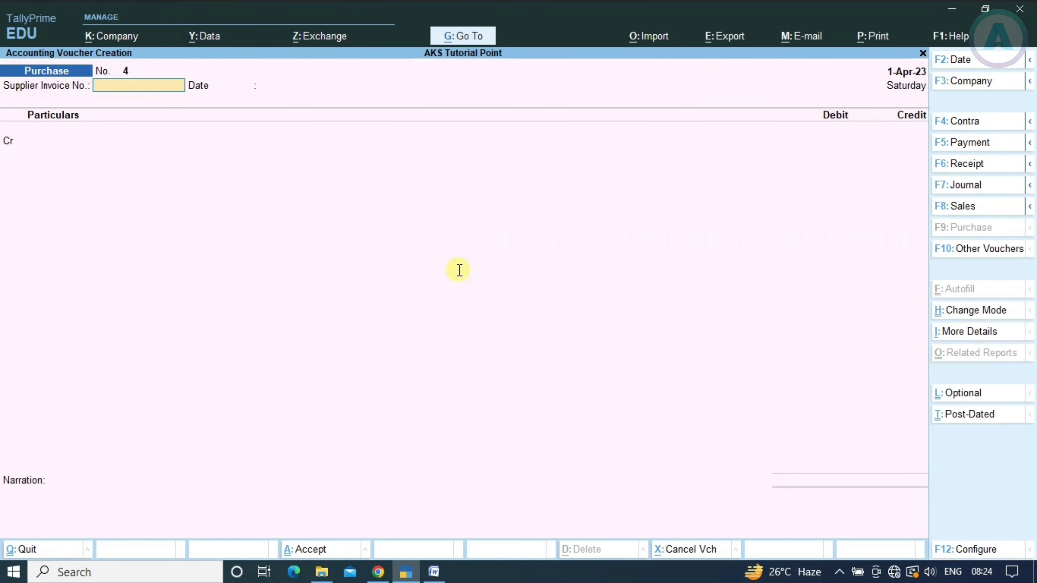
In a Payment voucher, create a 'Computer' ledger under Fixed Assets
key(F5)
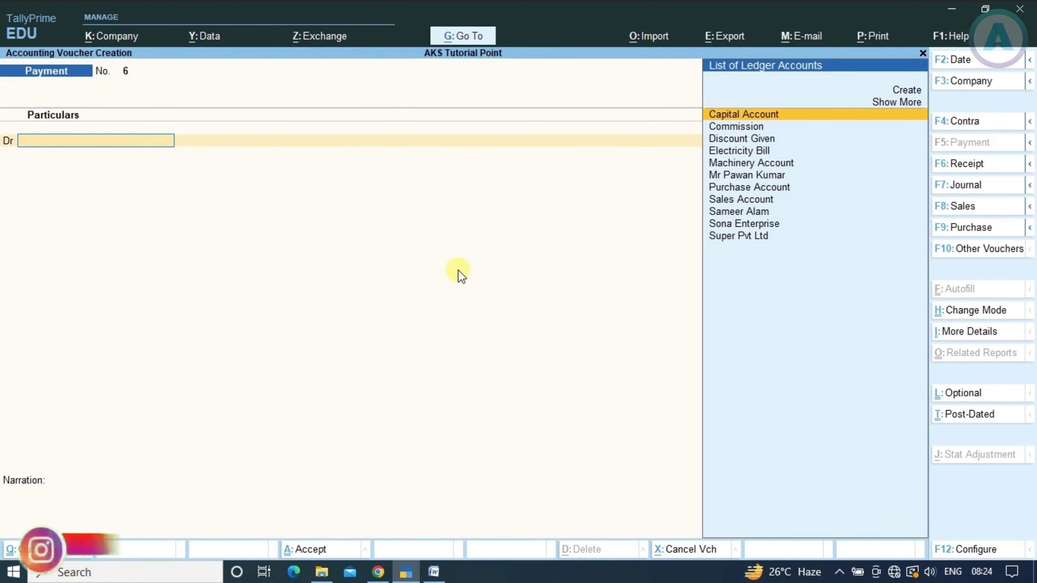
key(alt+Tab)
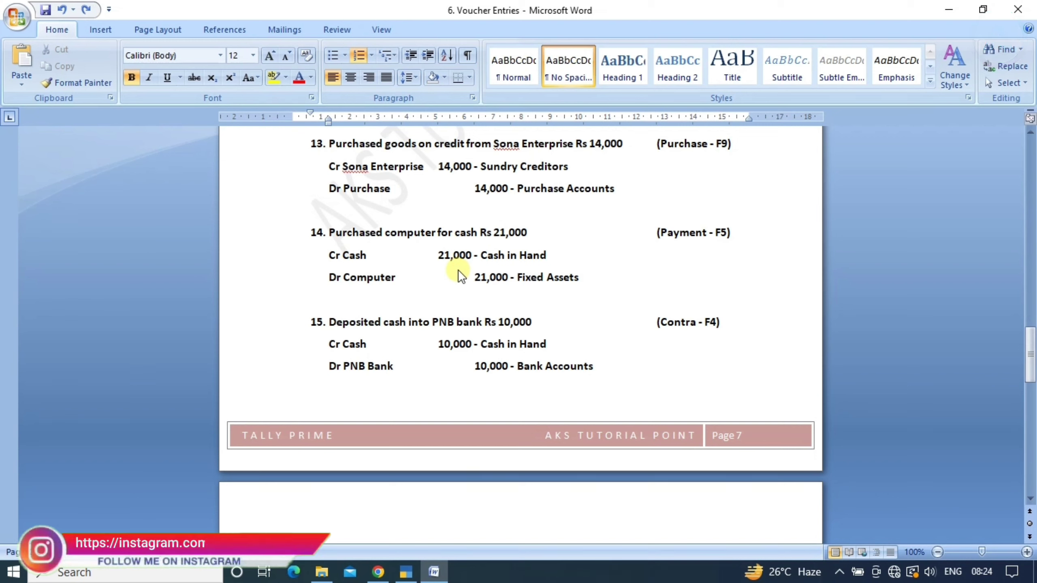
key(alt+Tab)
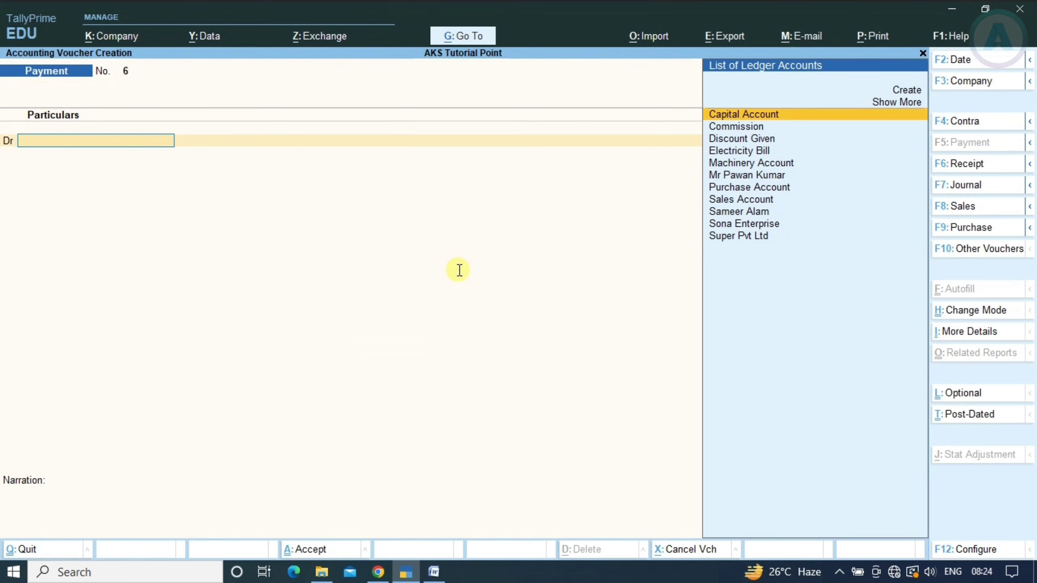
key(alt+c)
text(Cp,[)
key(BackSpace)
key(BackSpace)
key(BackSpace)
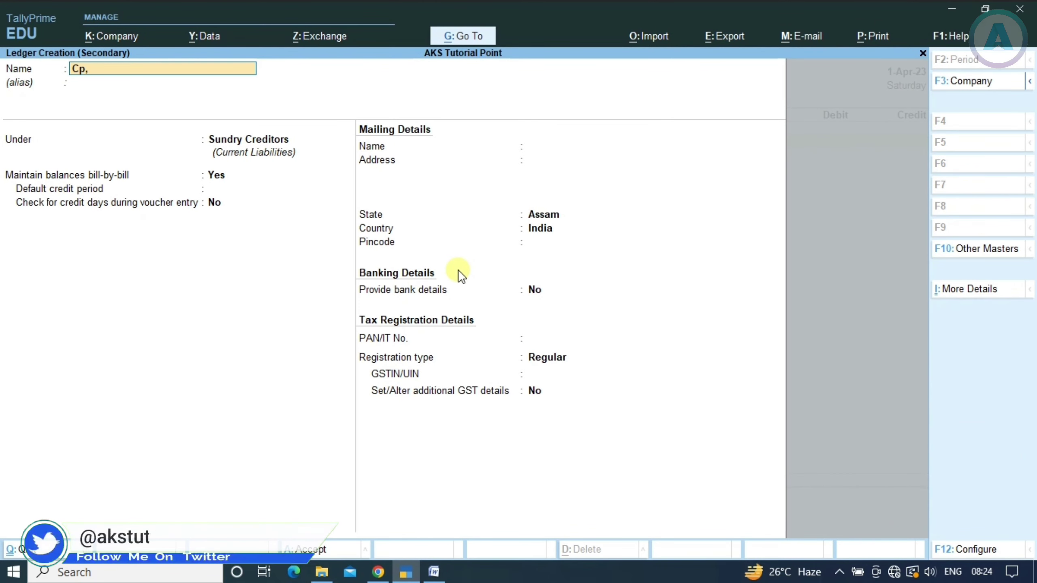
text(omput)
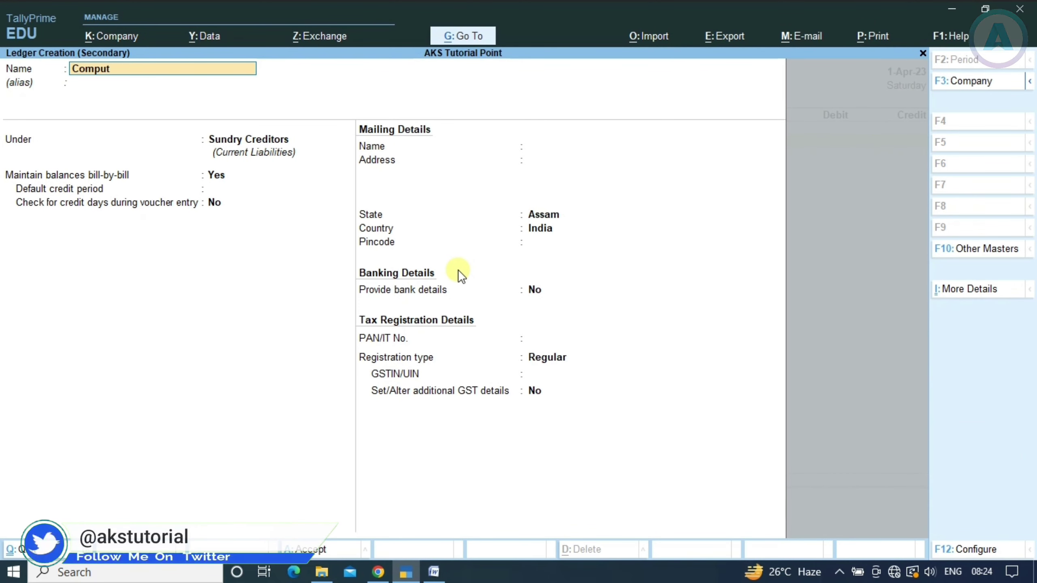
text(er)
key(Return)
key(Return)
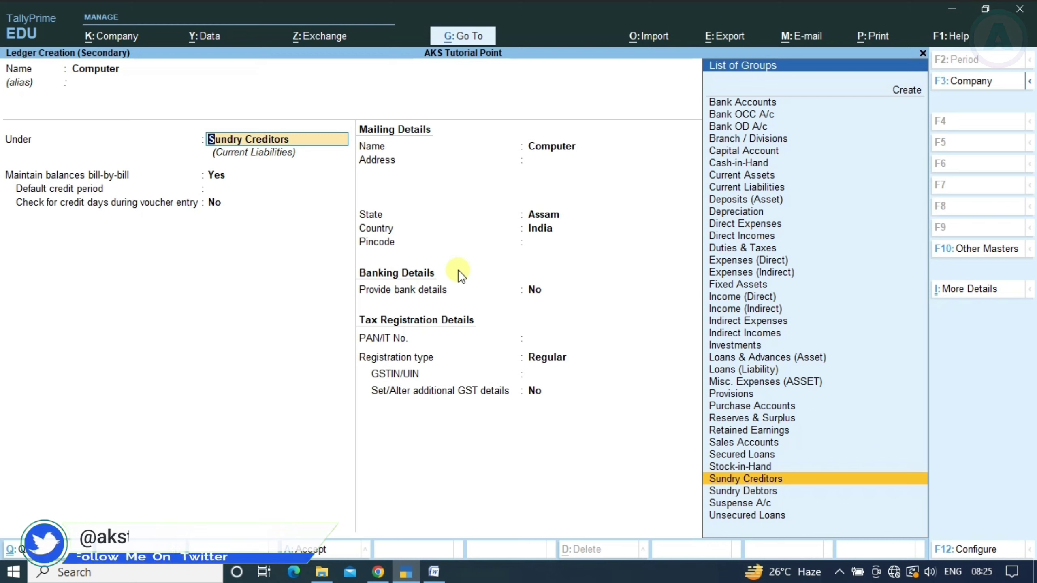
text(fix)
key(Return)
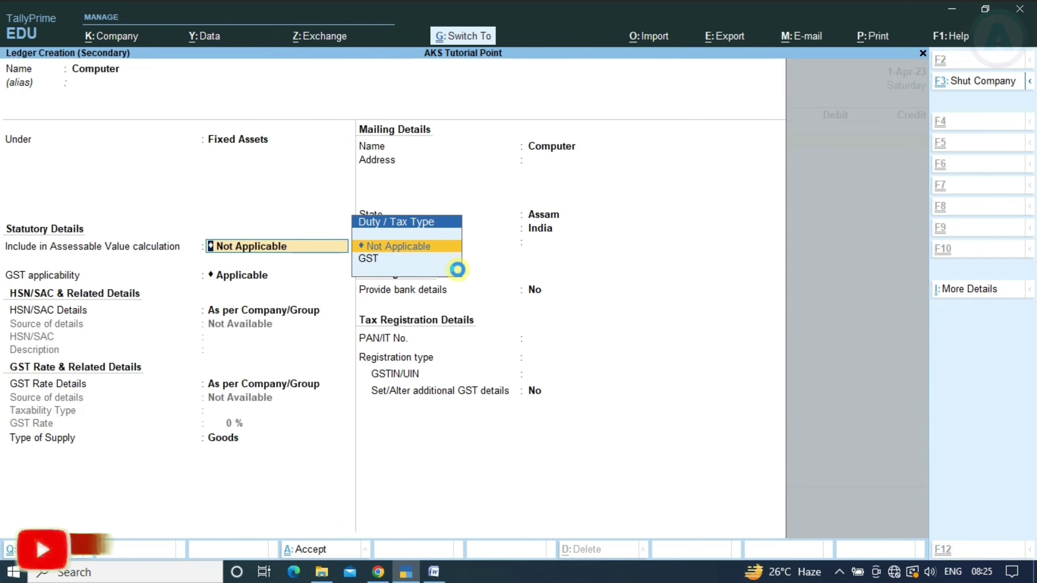
key(ctrl+a)
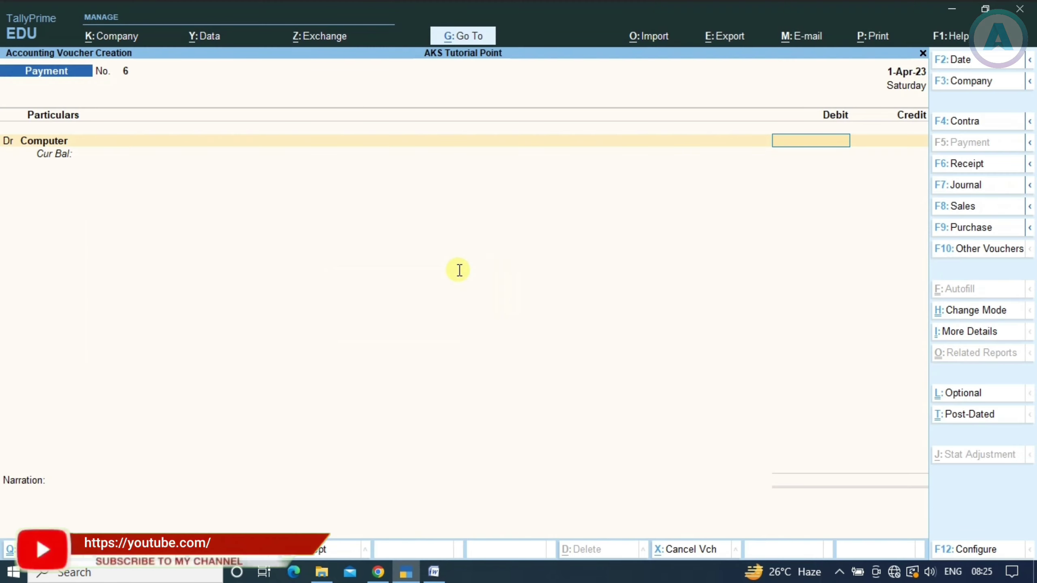
Debit Computer 21,000, credit Cash, and save Payment No. 6
text(21000)
key(Return)
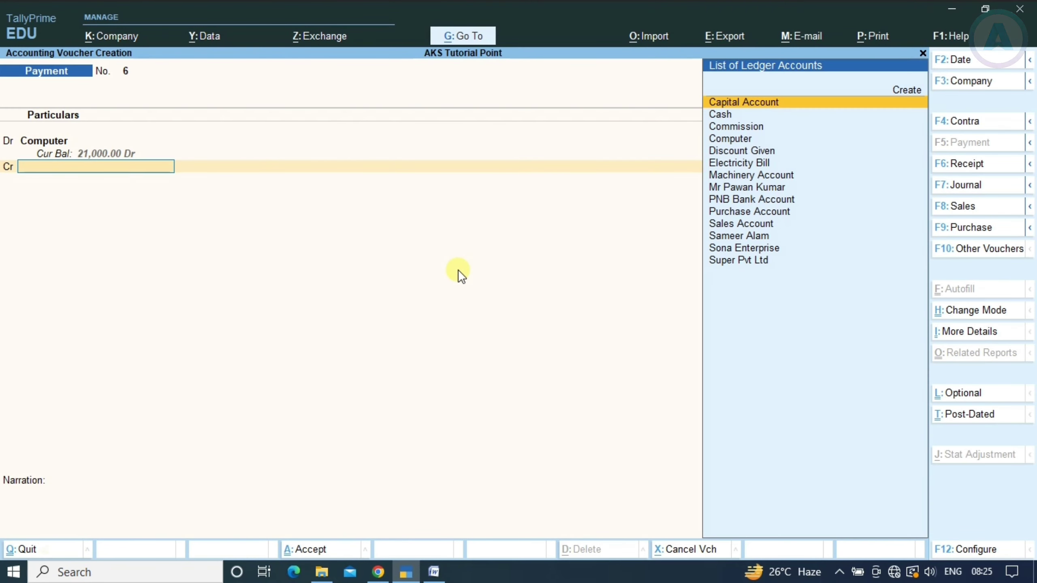
text(cas)
key(Return)
key(Return)
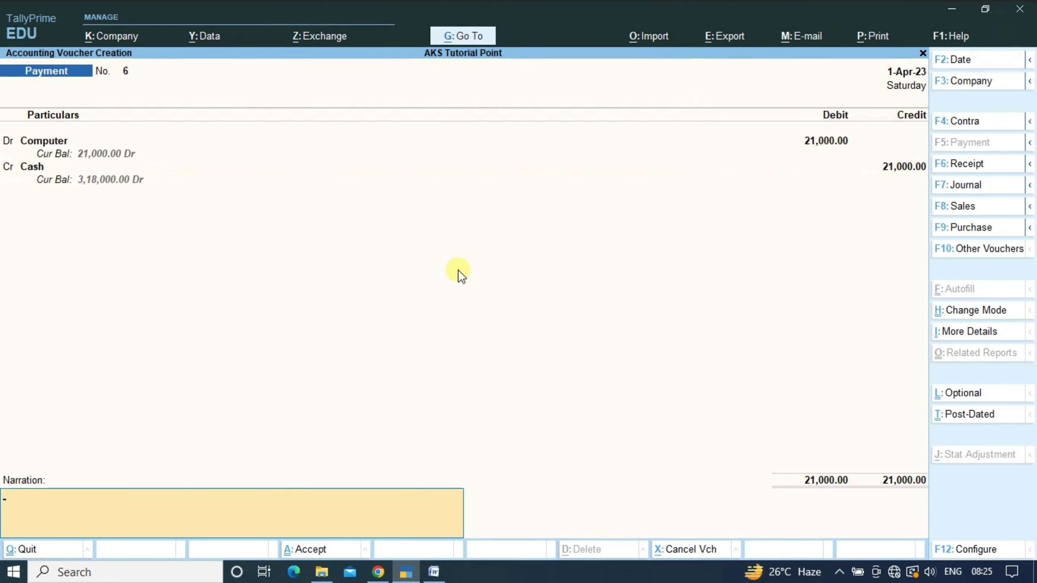
key(Return)
key(Return)
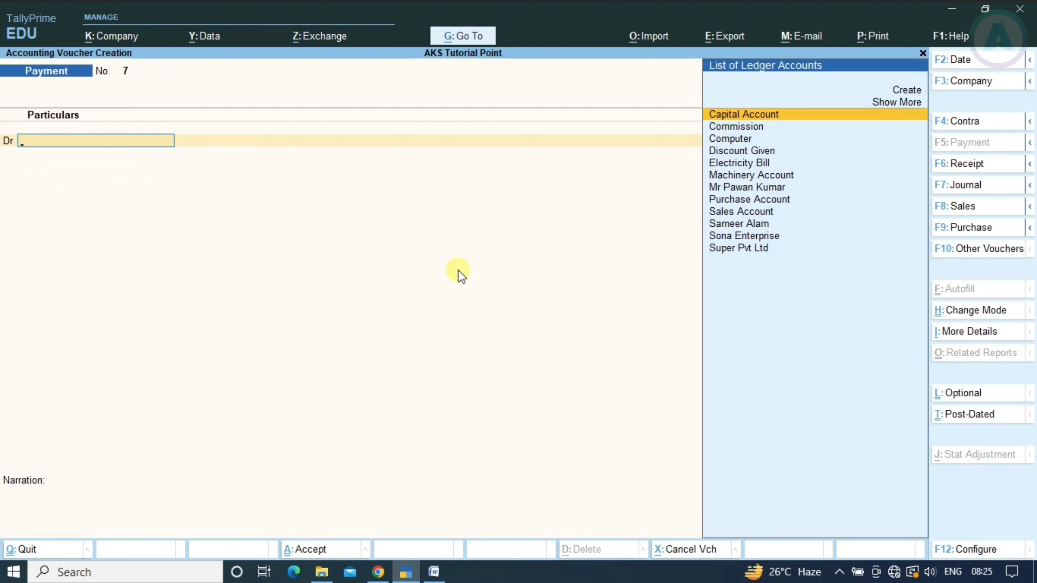
key(alt+Tab)
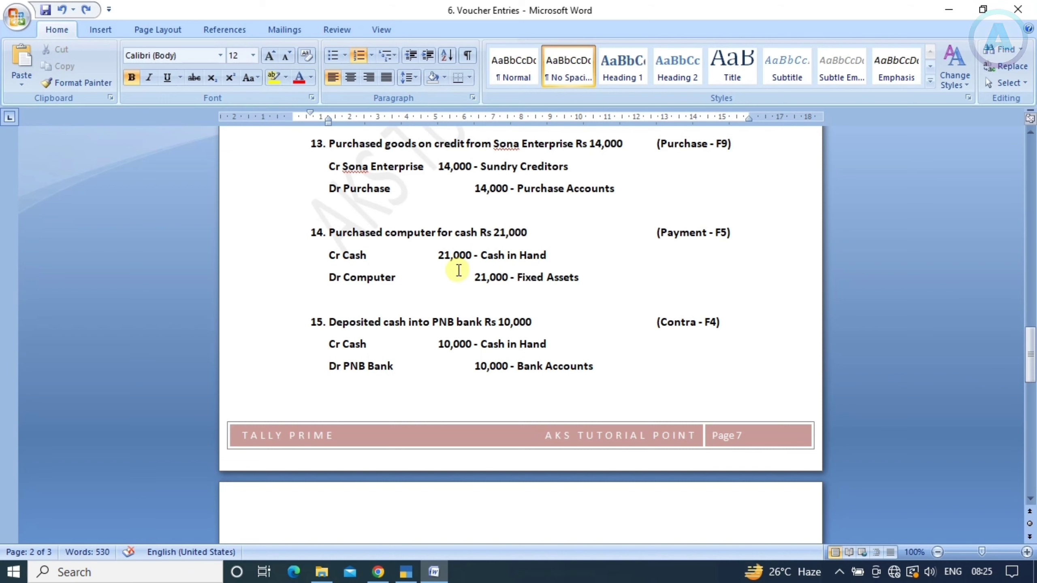
Scroll Word to item 15, the 10,000 PNB cash deposit, then return to TallyPrime
scroll(519, 345, down, 1)
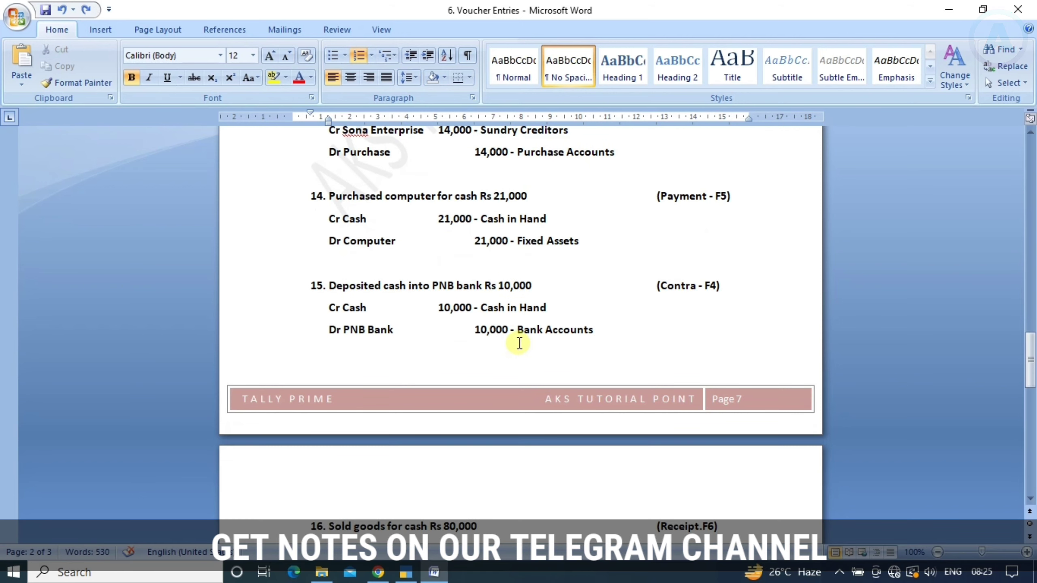
scroll(519, 345, down, 2)
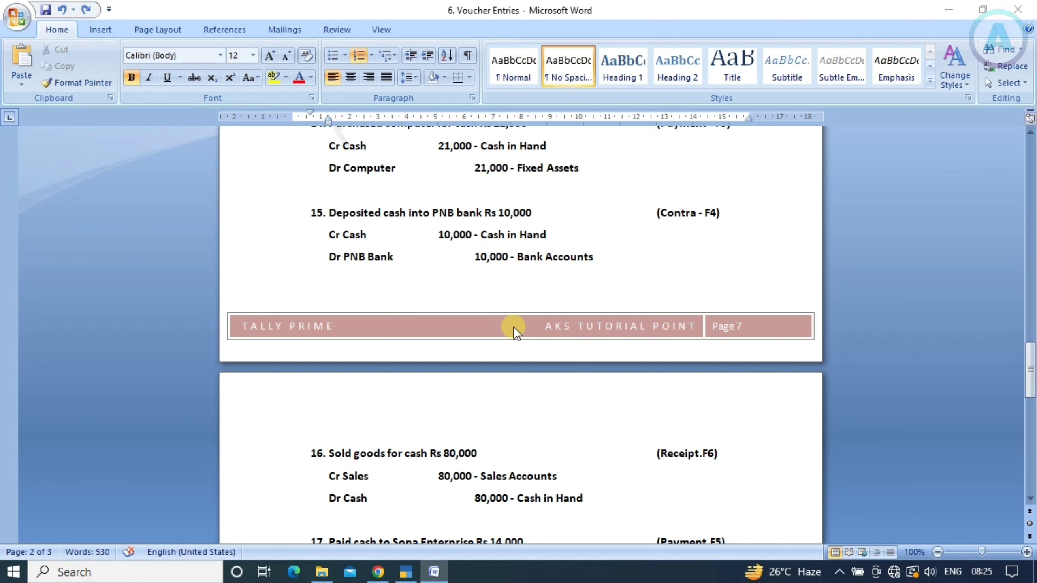
key(alt+Tab)
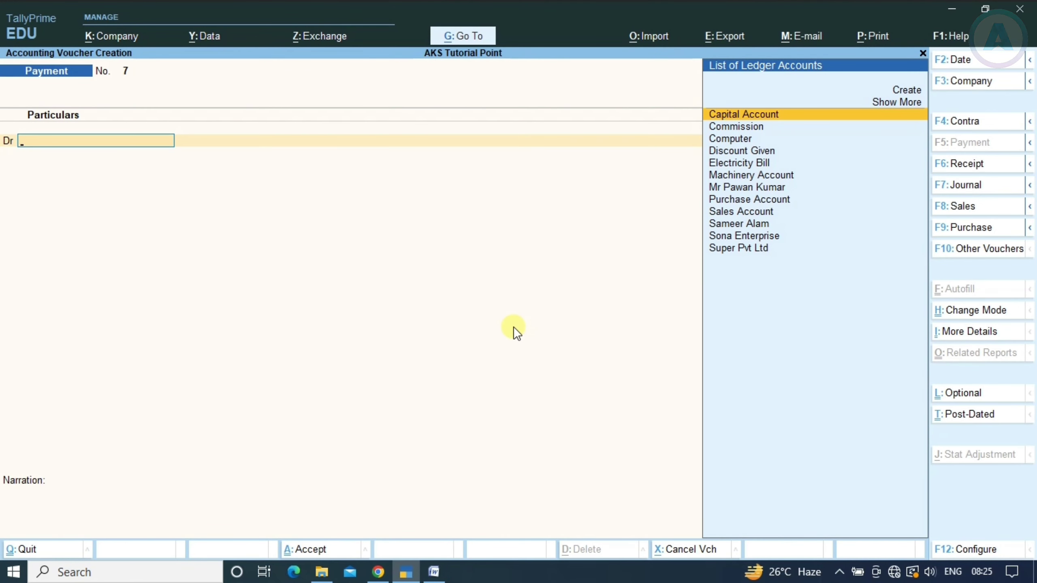
Start a contra voucher and credit Cash with Rs 10,000, per the Word list's deposit entry
key(F4)
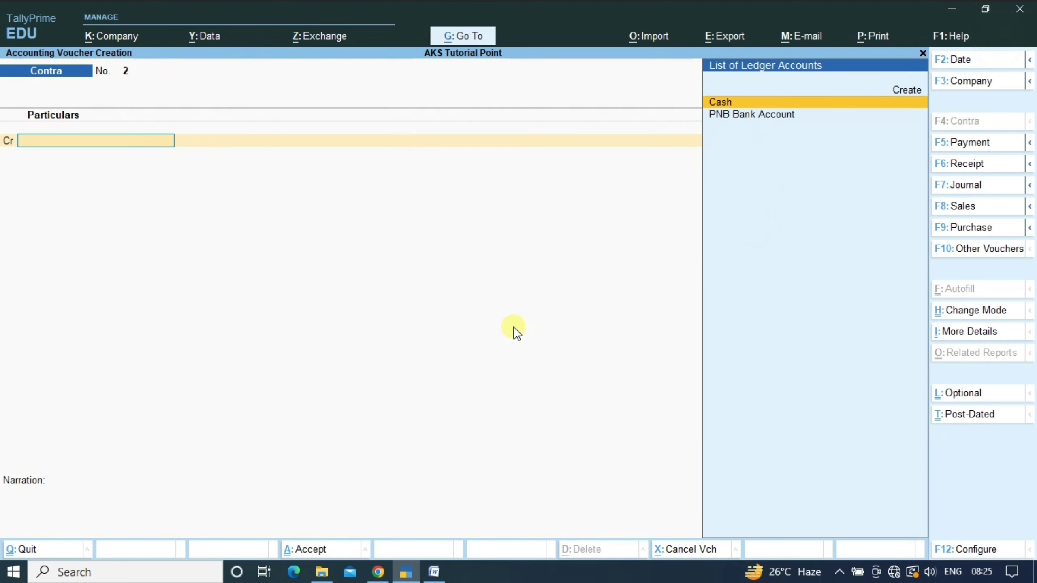
key(alt+Tab)
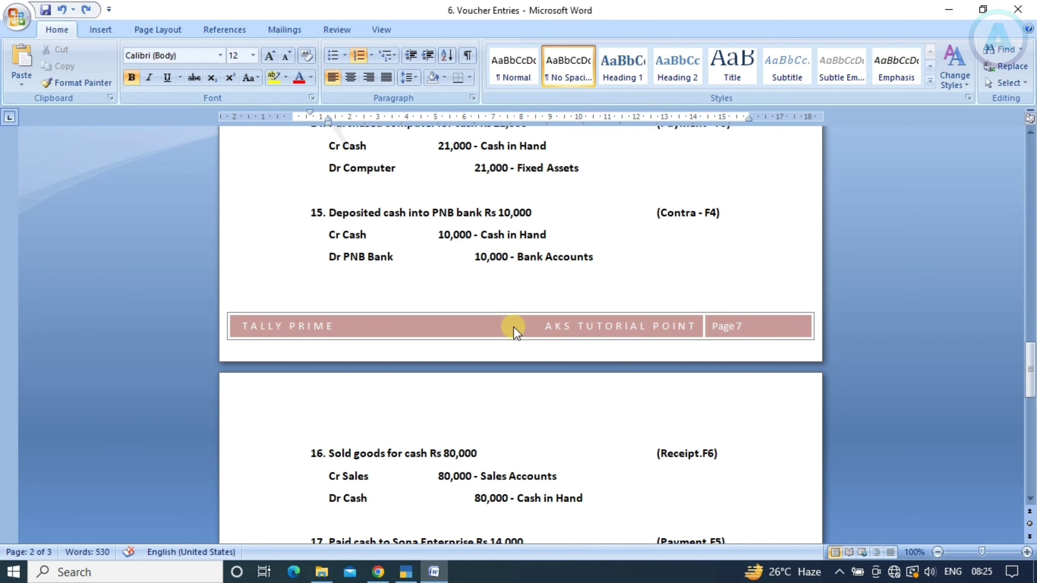
key(alt+Tab)
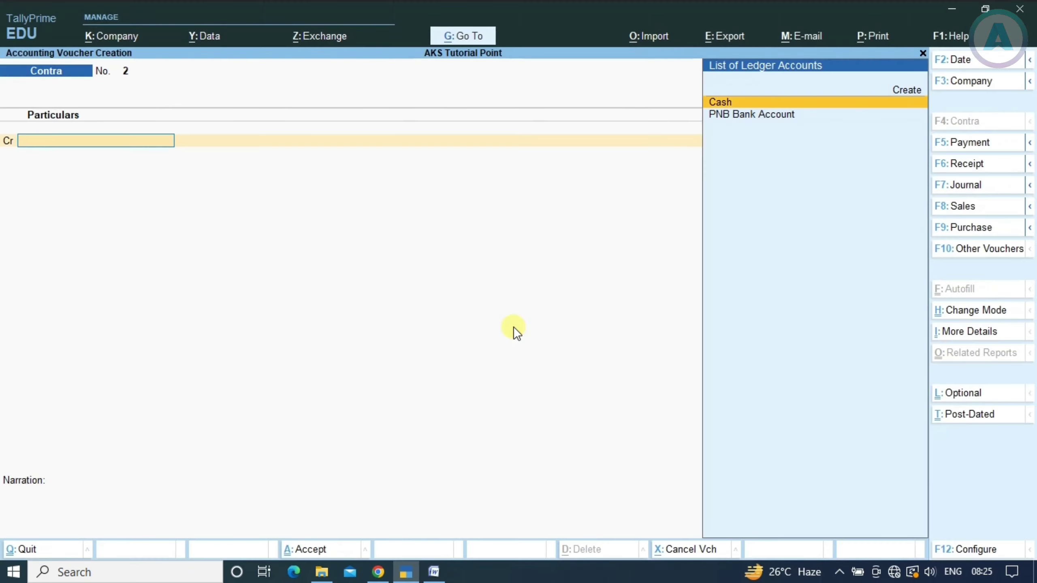
key(Return)
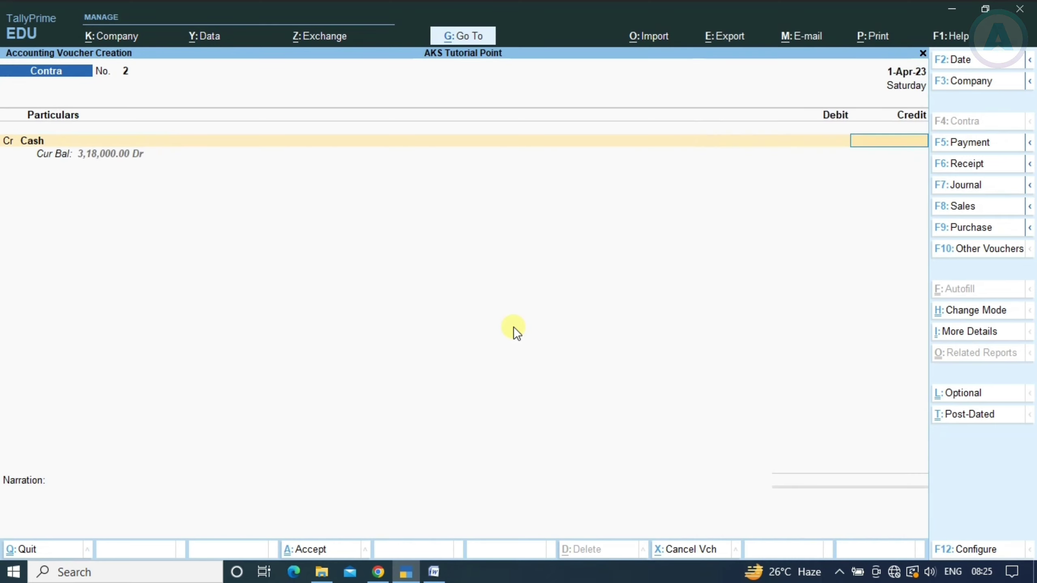
key(alt+Tab)
key(alt+Tab)
text(00)
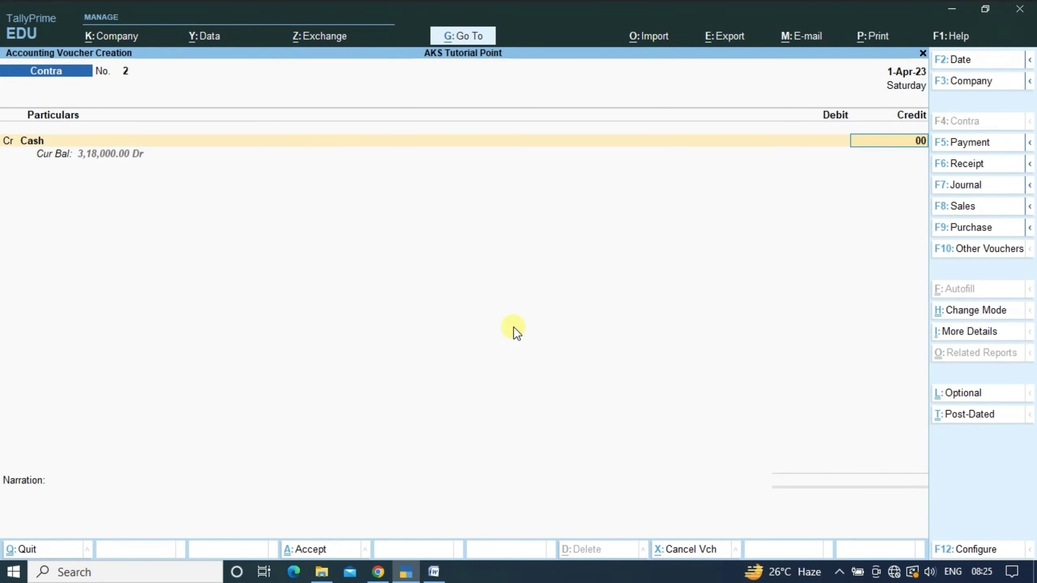
key(BackSpace)
key(BackSpace)
text(10000)
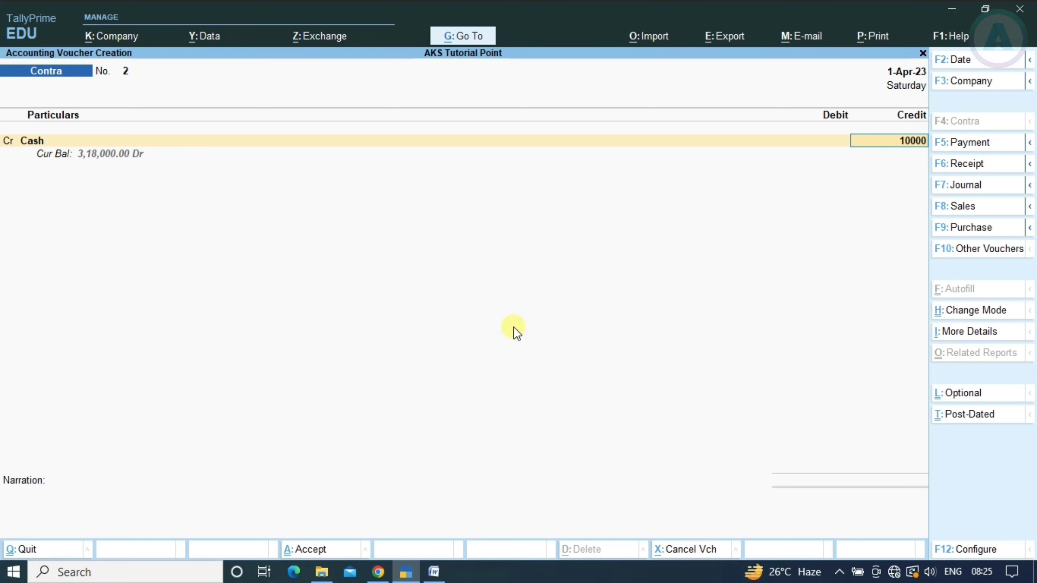
key(Return)
Debit PNB Bank Account 10,000 with ten 1000-rupee notes, then view Word's entry 16, an 80,000 cash sale
key(Return)
key(Return)
key(Return)
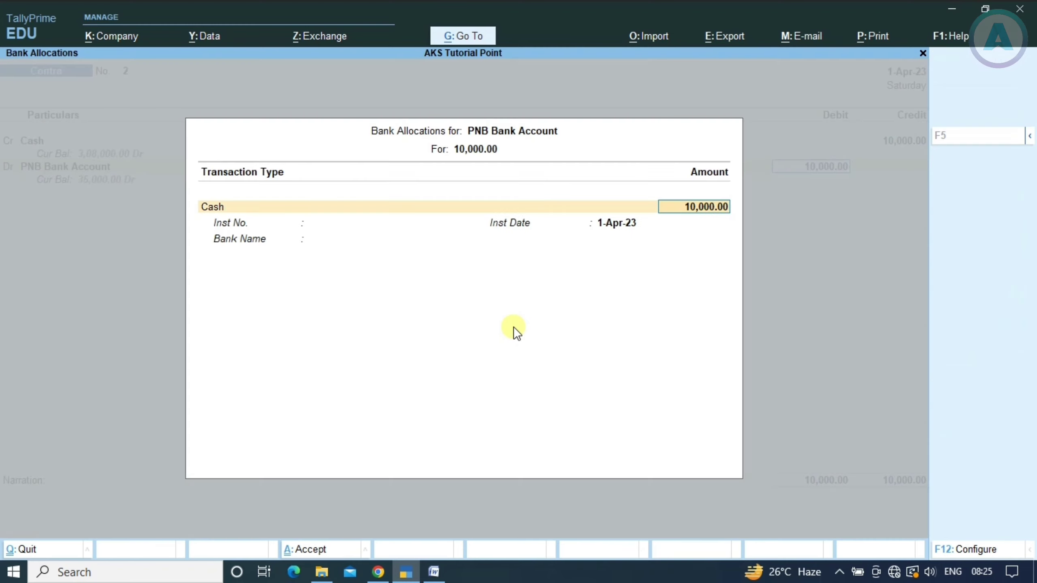
key(Return)
key(Return)
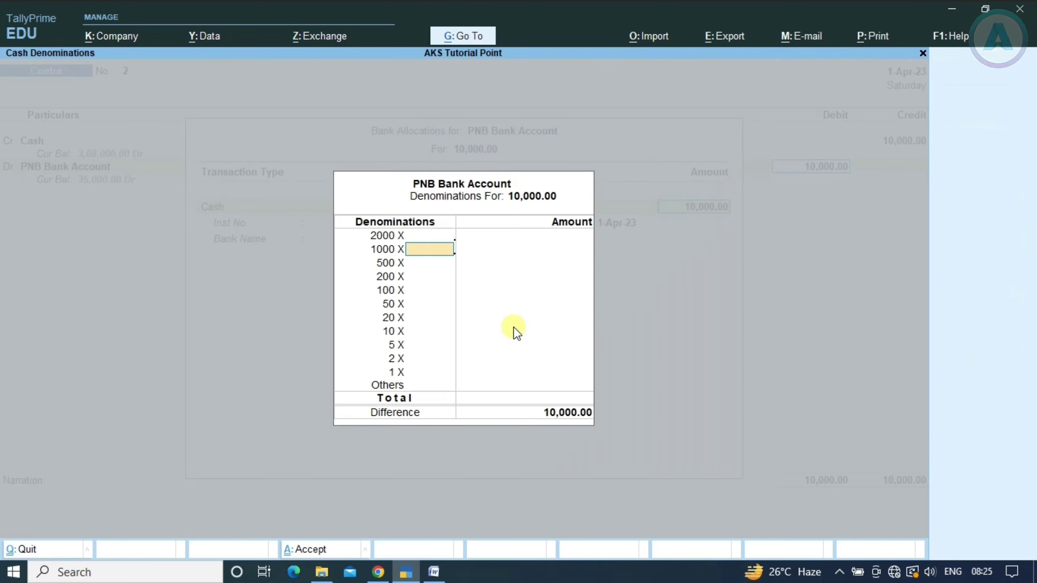
text(10)
key(Return)
key(Return)
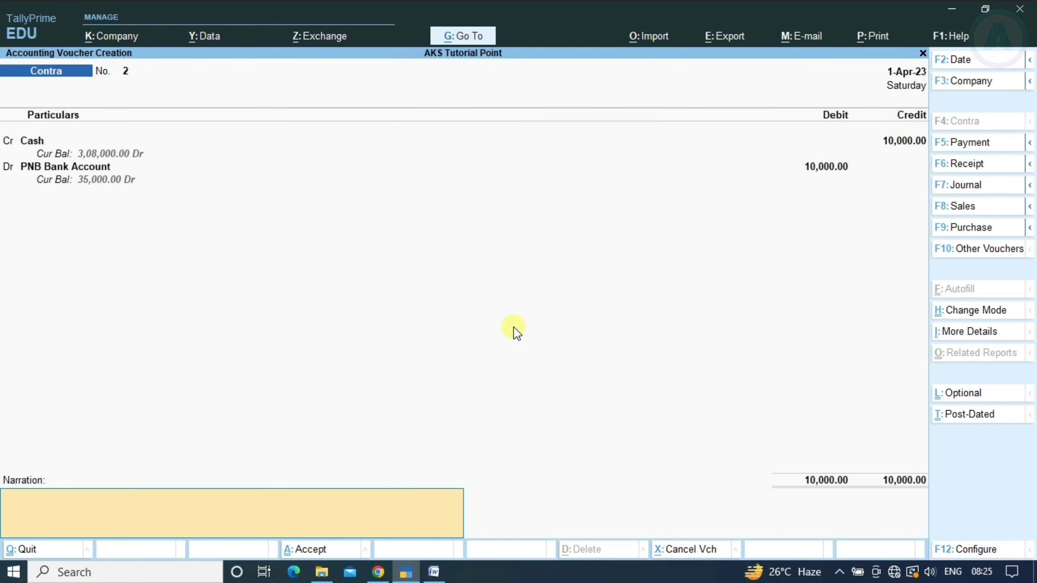
key(Return)
key(Return)
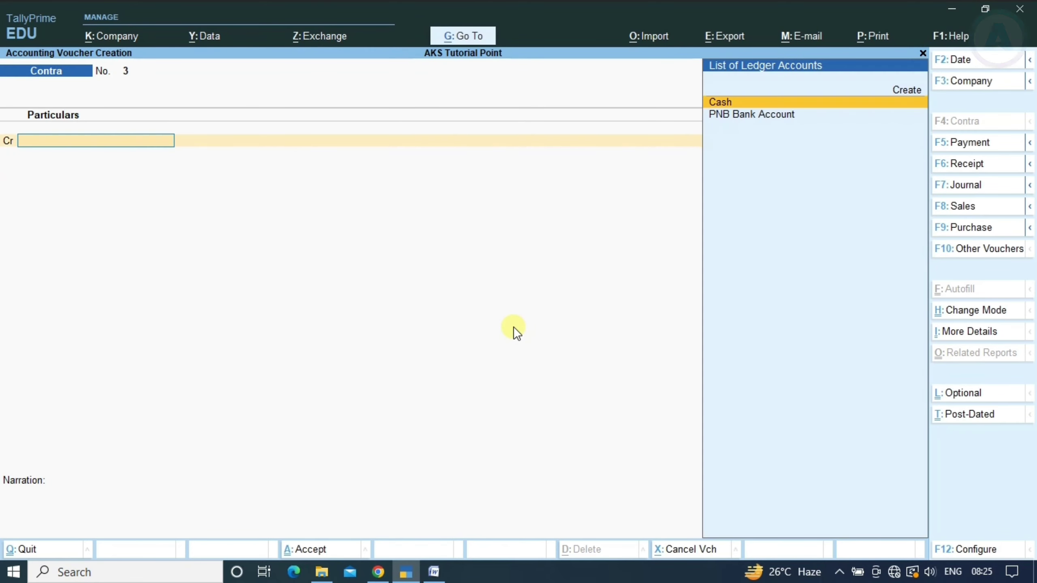
key(alt+Tab)
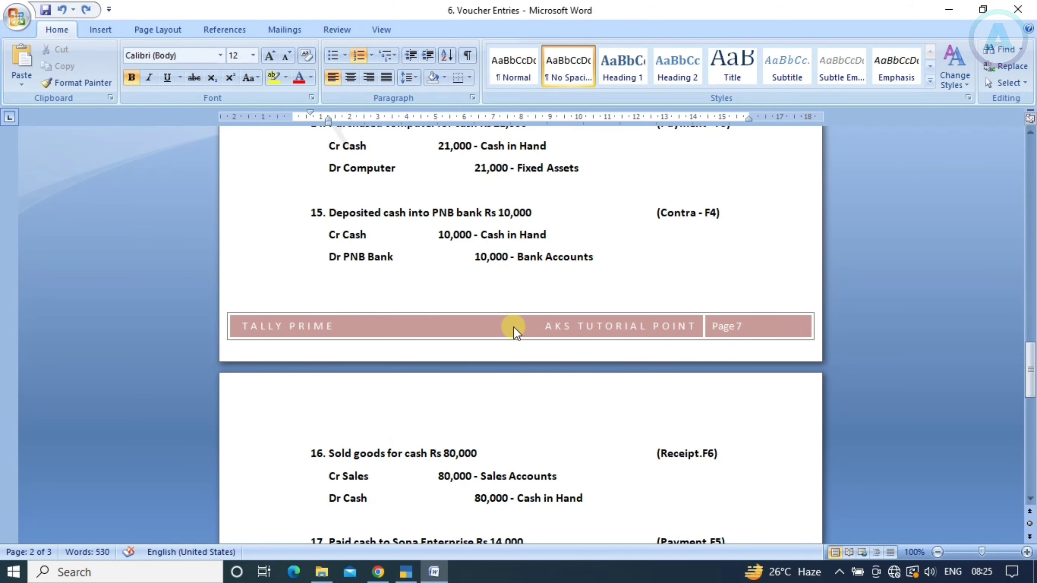
scroll(475, 371, down, 3)
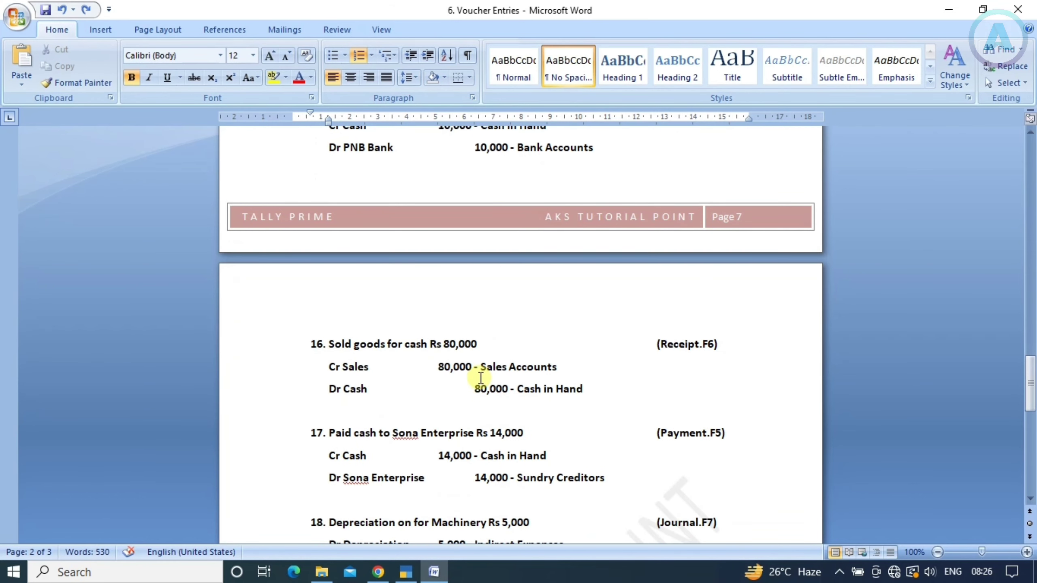
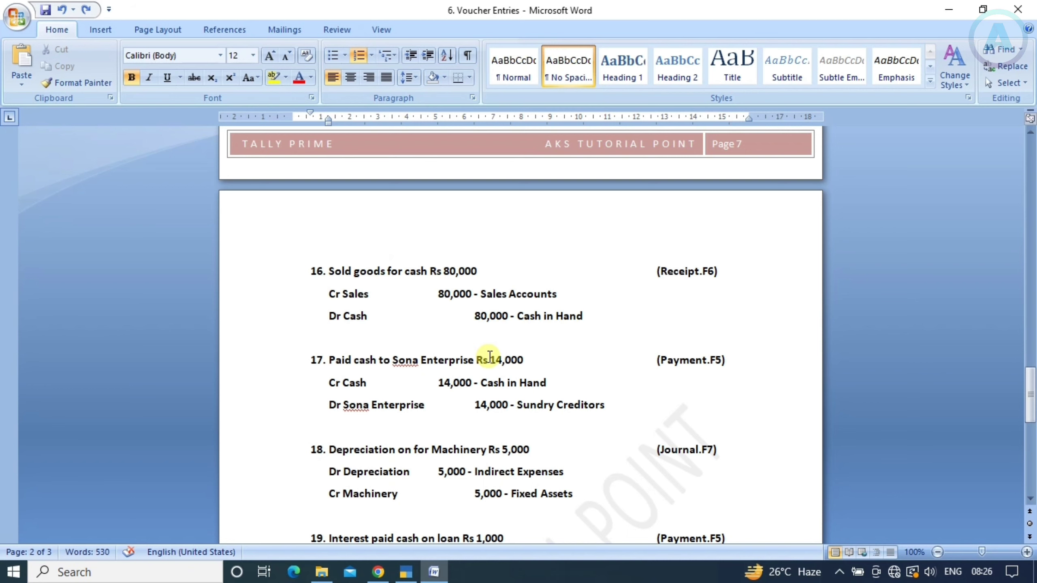
Start a Receipt voucher with Sales Account as the credited ledger
scroll(489, 367, down, 2)
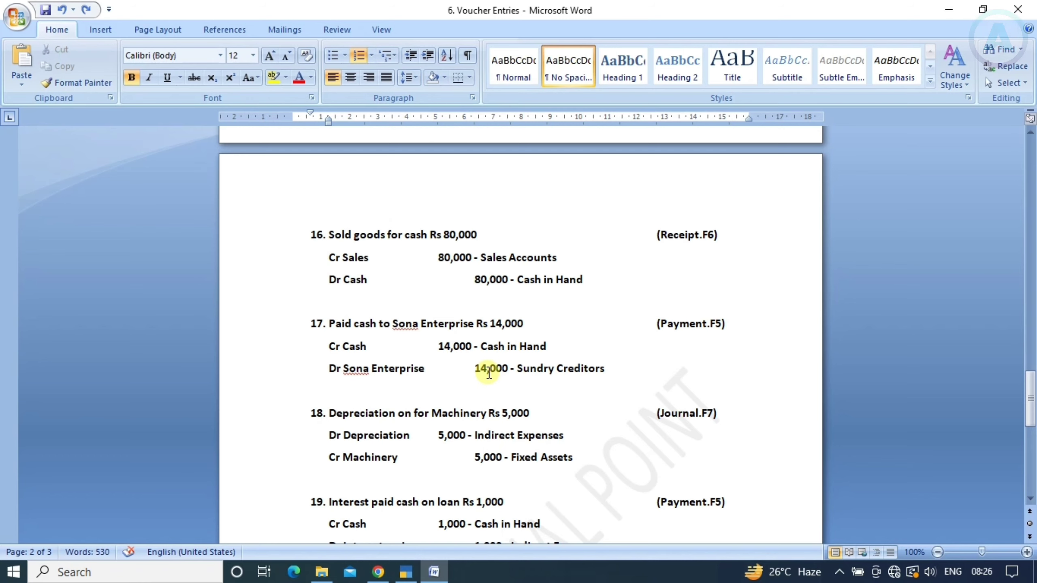
key(alt+Tab)
key(alt+Tab)
key(alt+Tab)
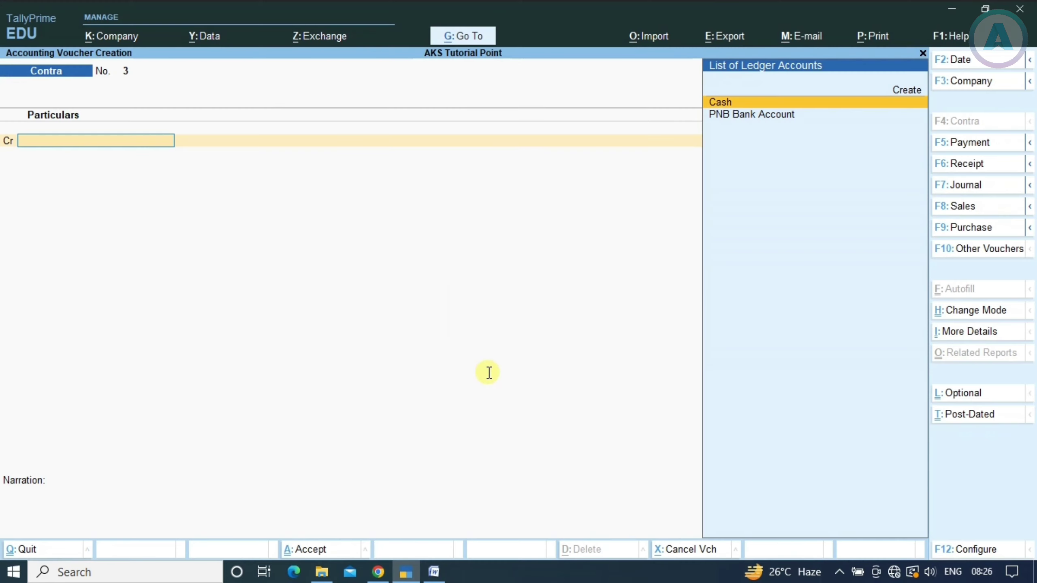
key(F6)
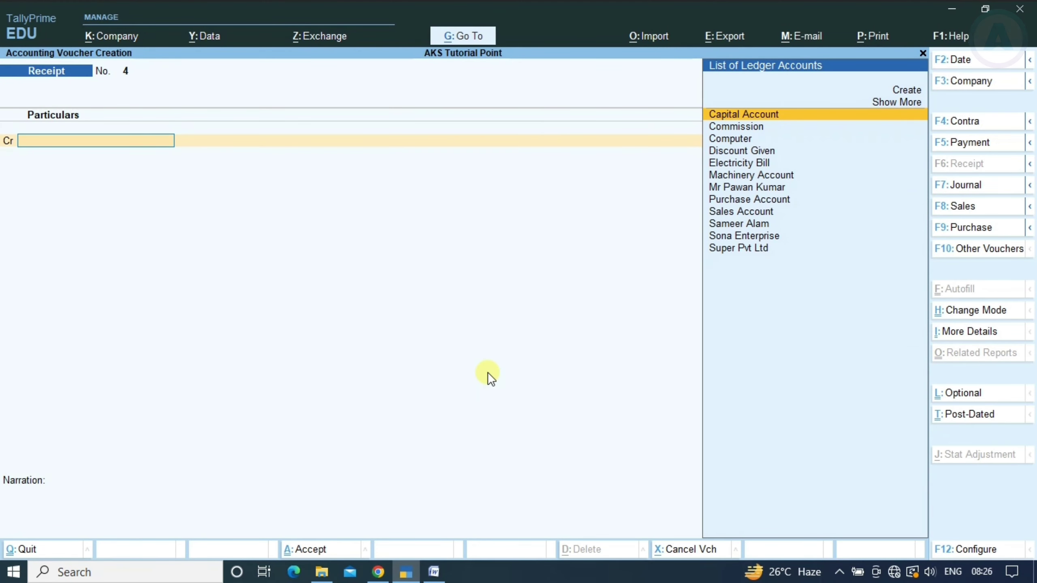
key(alt+Tab)
key(alt+Tab)
text(Sa)
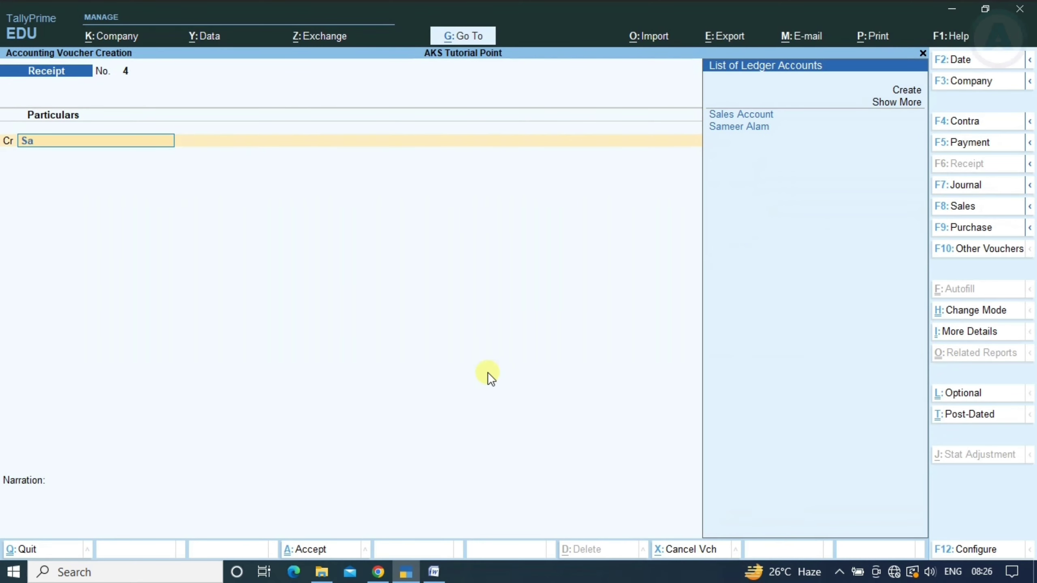
key(Return)
key(Return)
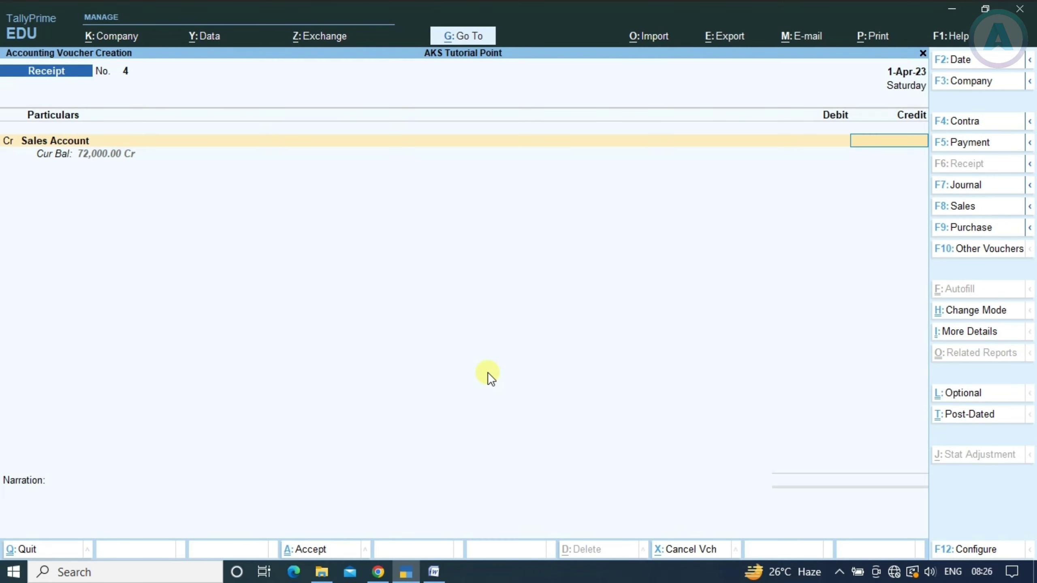
Credit Sales Account 80,000 and debit Cash for the same 80,000
key(alt+Tab)
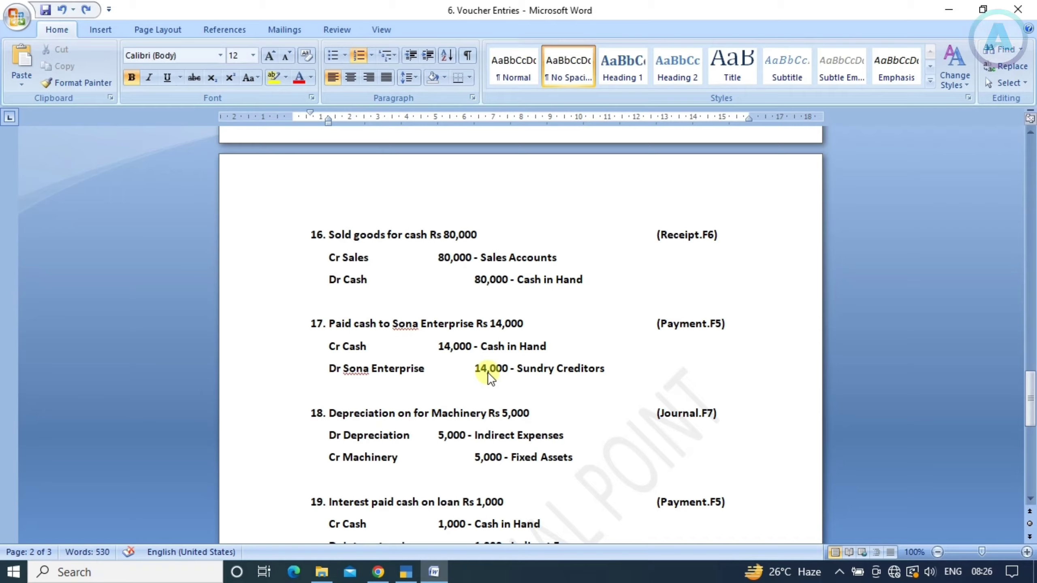
key(alt+Tab)
text(80000)
key(Return)
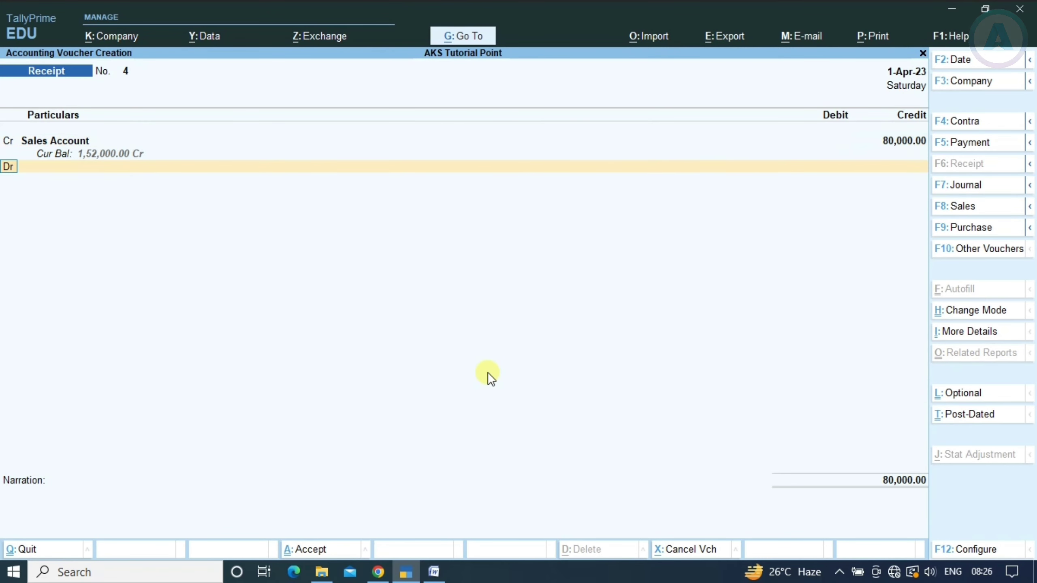
key(Return)
text(Cas)
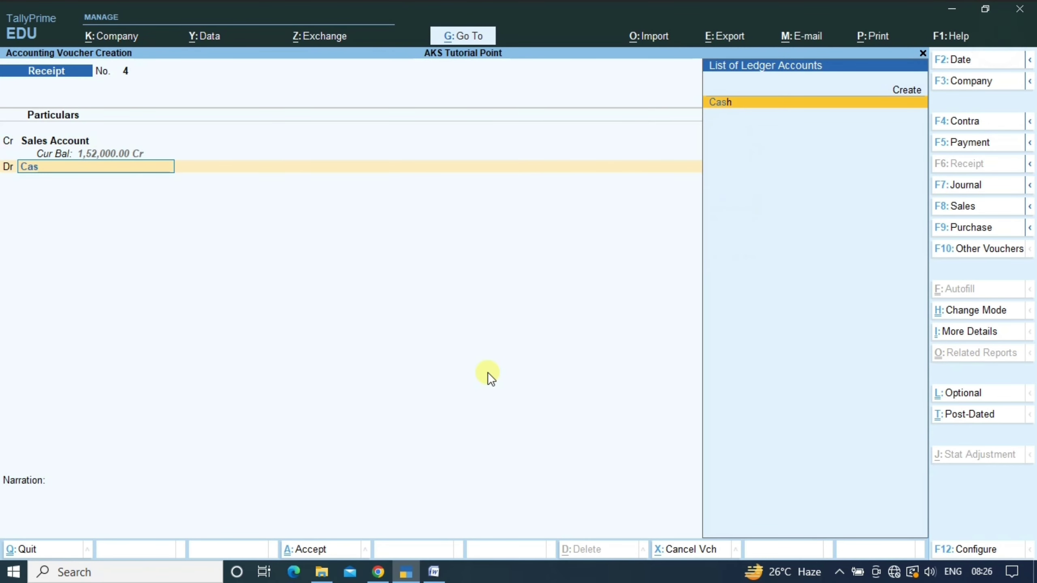
key(Return)
key(Return)
key(Return)
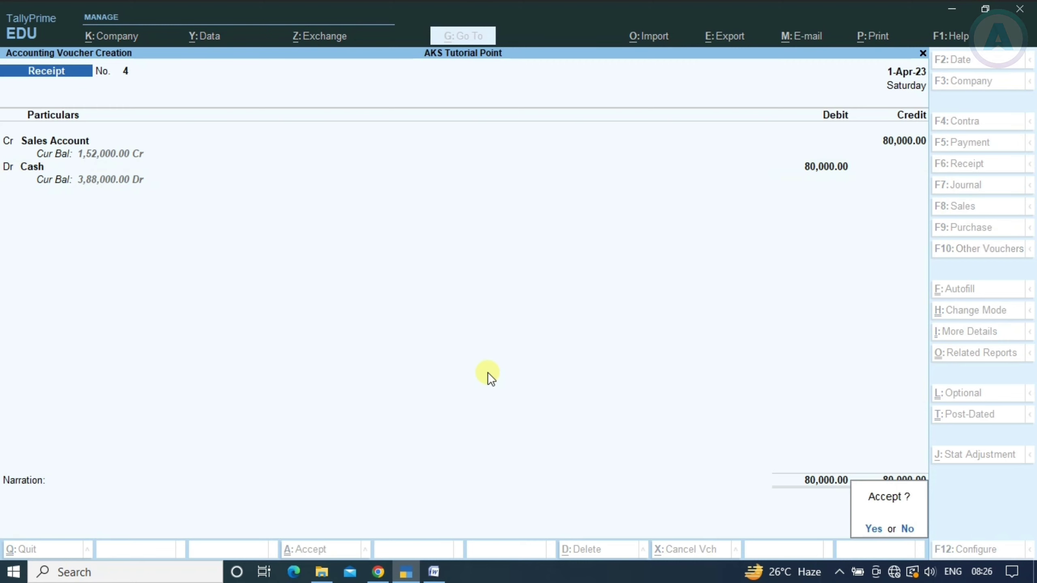
Save receipt voucher 4 and read the next practice transaction in the document
key(y)
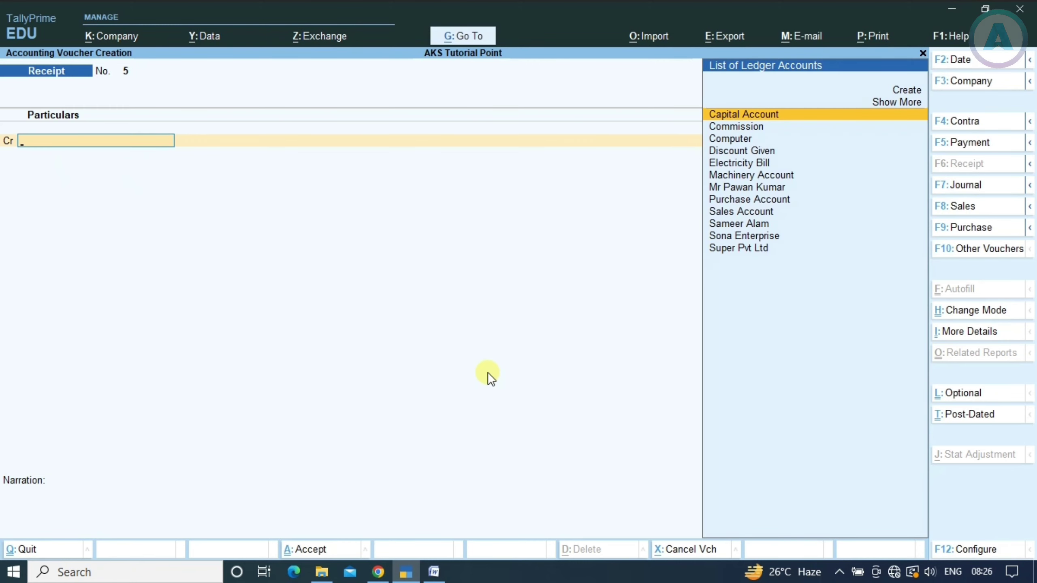
key(alt+Tab)
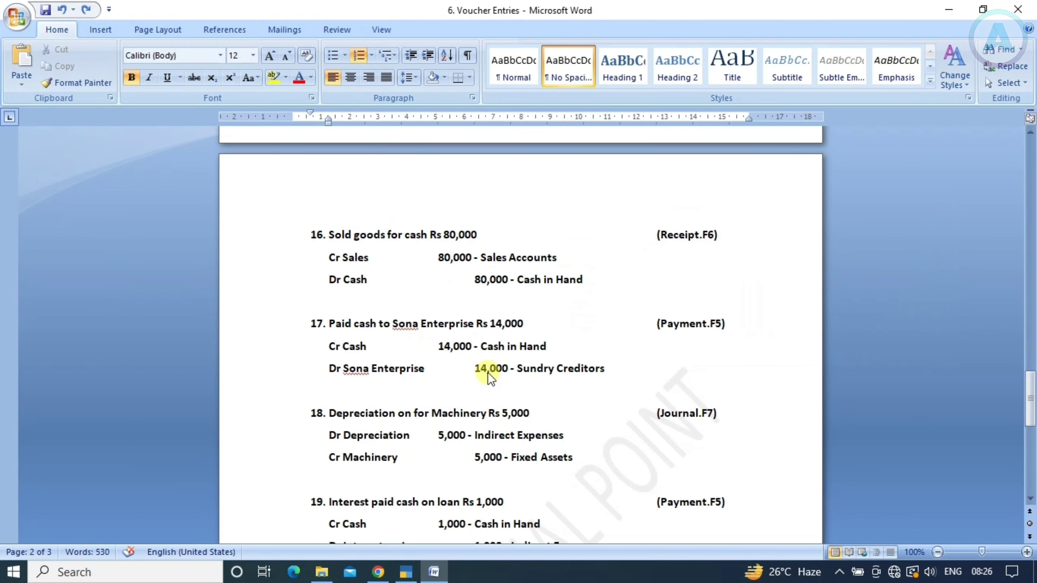
scroll(488, 373, down, 3)
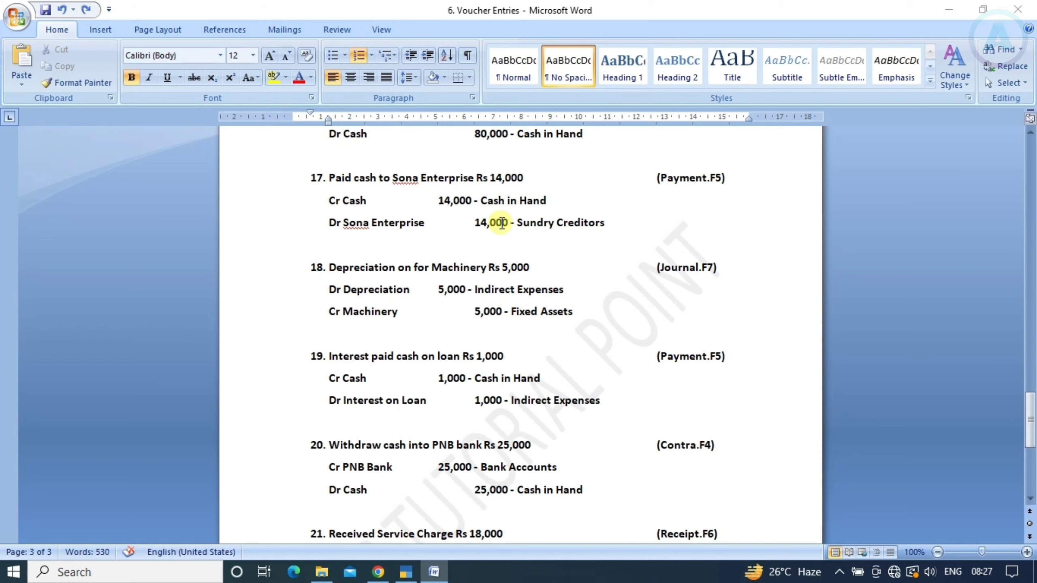
key(alt+Tab)
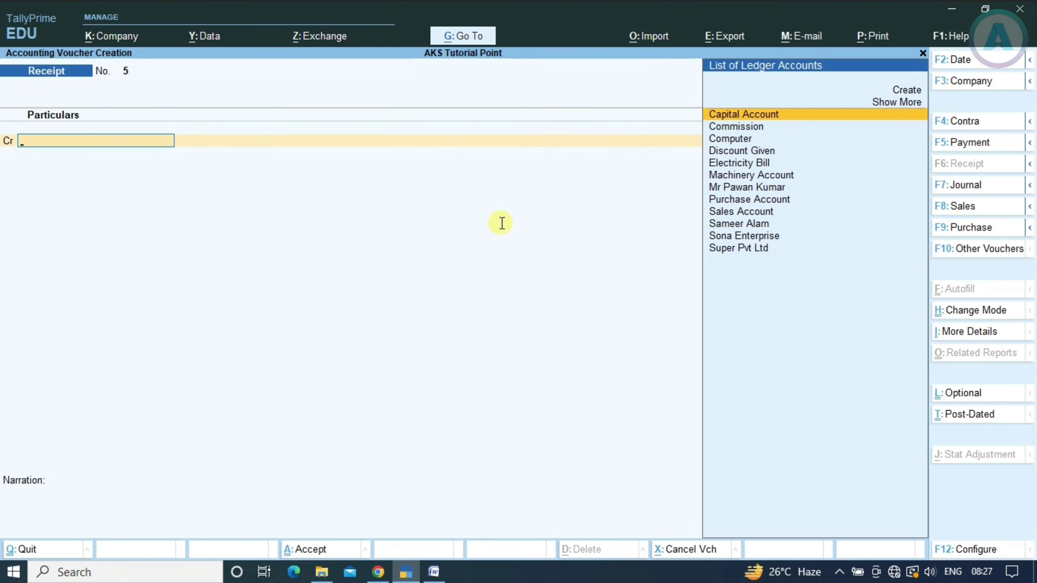
Start a Payment voucher debiting Sona Enterprise 14,000 against pending bill 3
key(F5)
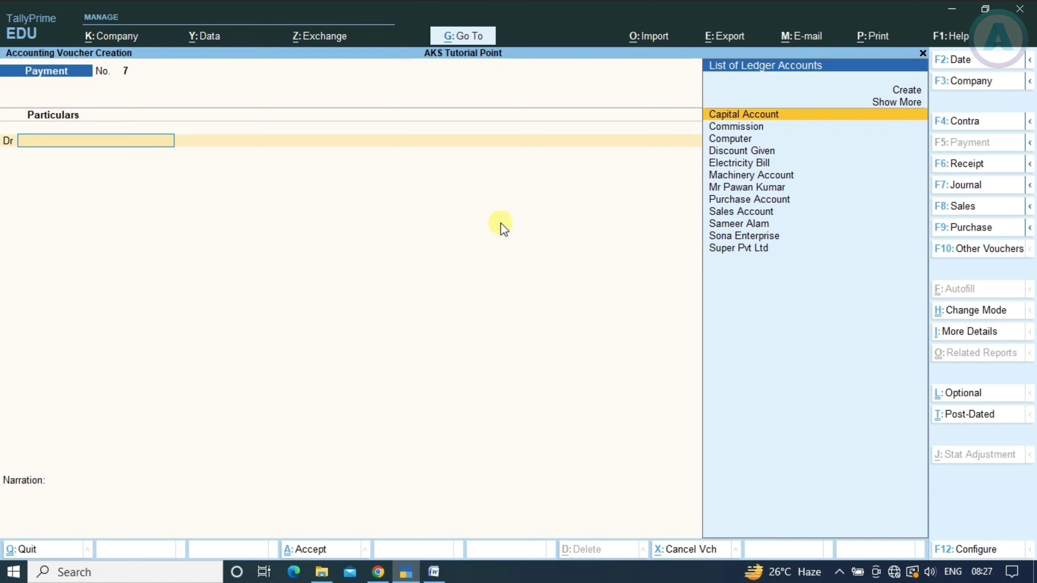
text(Sona)
key(Return)
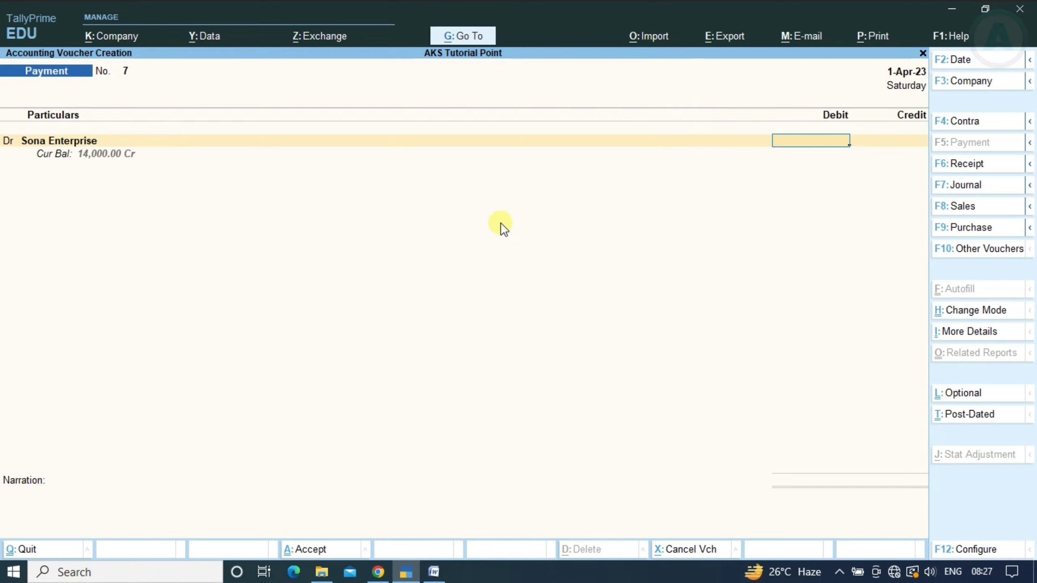
text(14000)
key(Return)
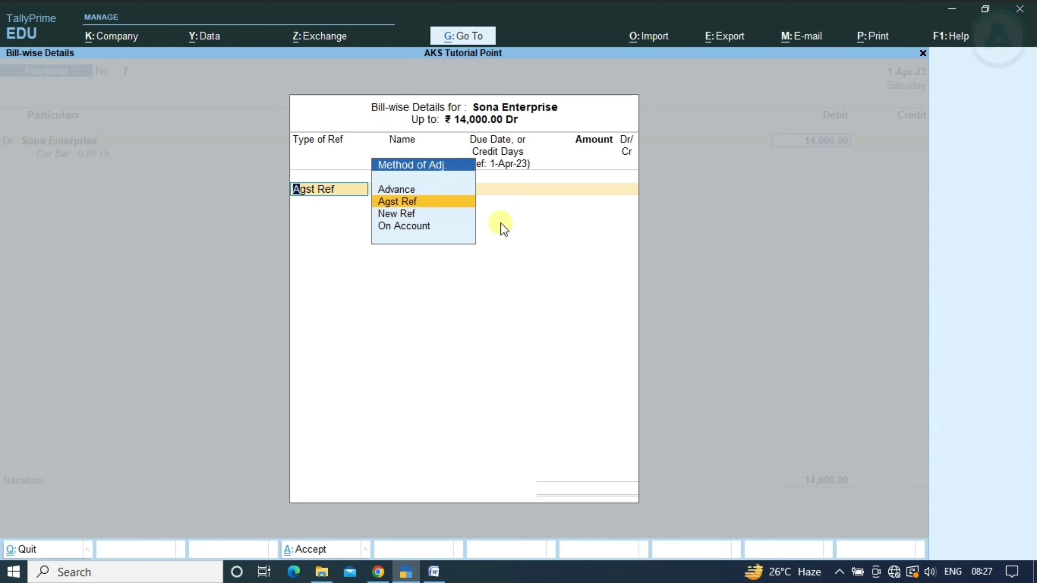
key(Return)
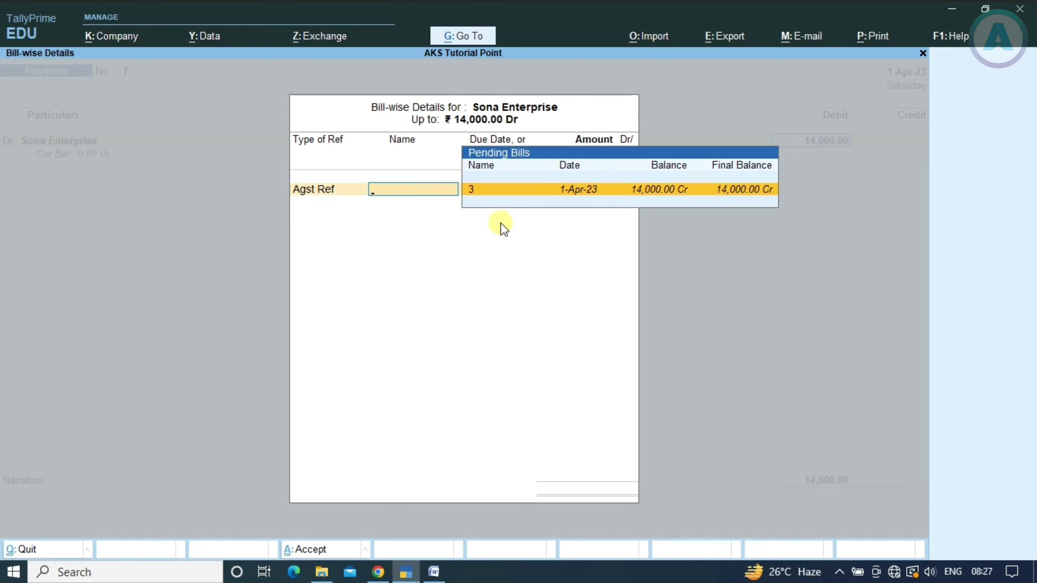
key(Return)
key(Return)
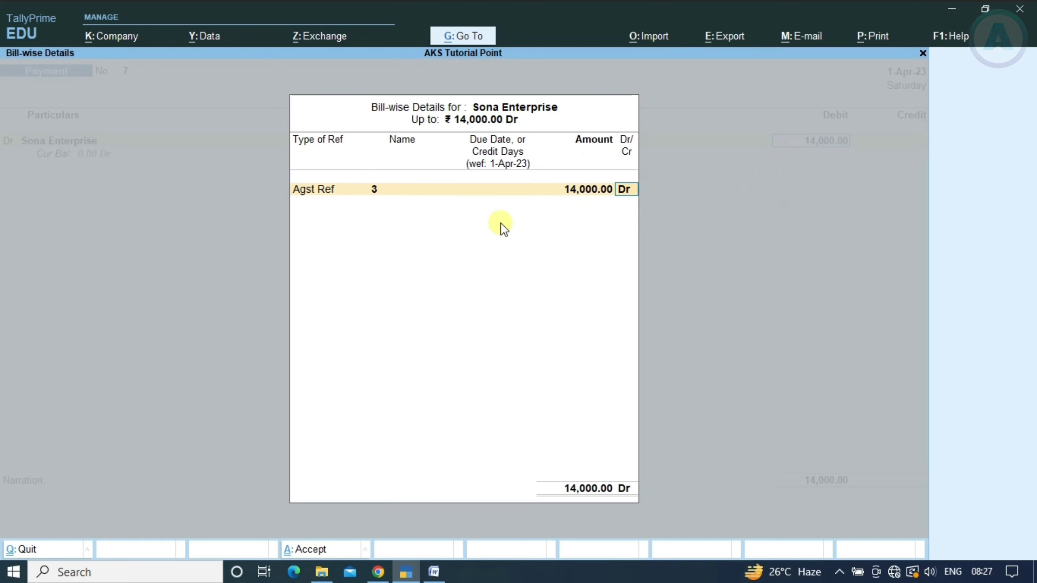
key(Return)
Credit Cash 14,000 to balance the Sona Enterprise payment
key(Down)
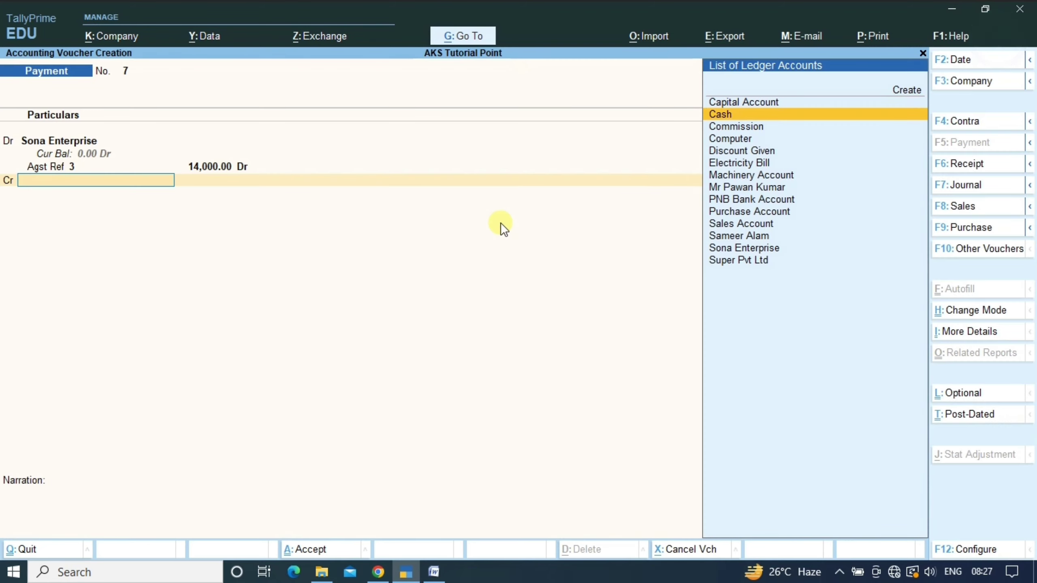
key(Return)
key(Return)
key(Return)
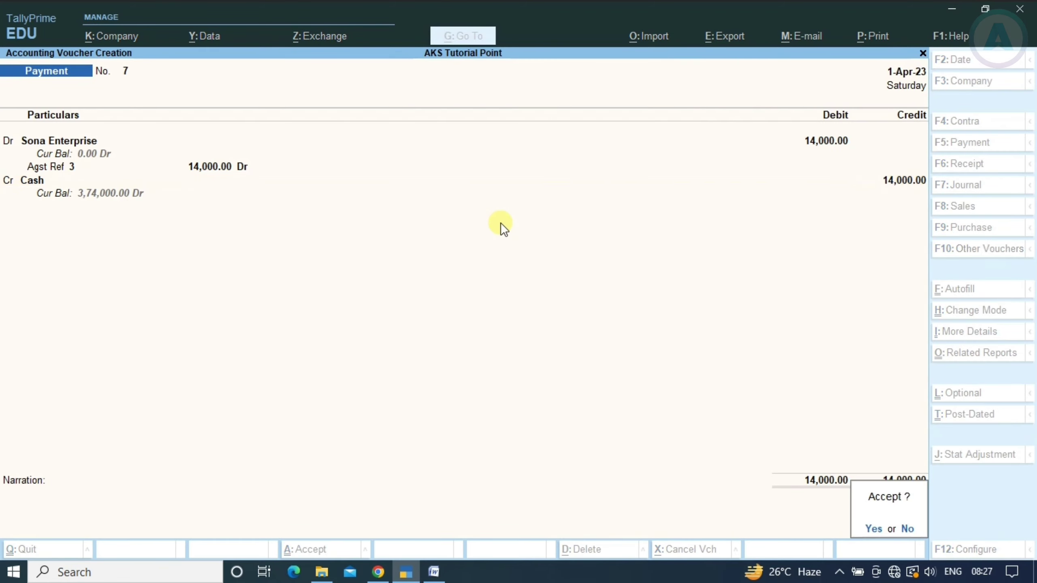
key(Return)
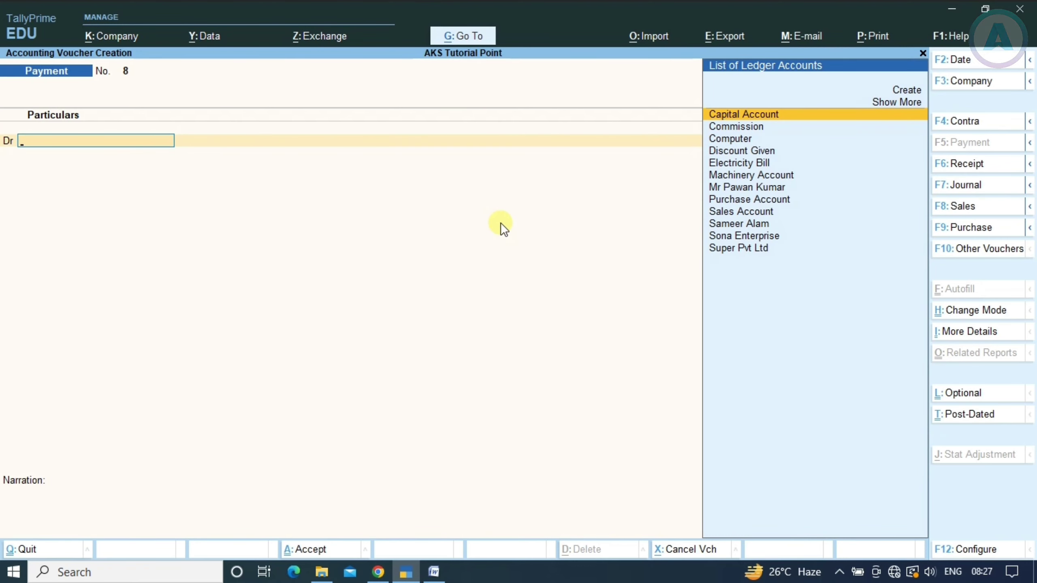
key(alt+Tab)
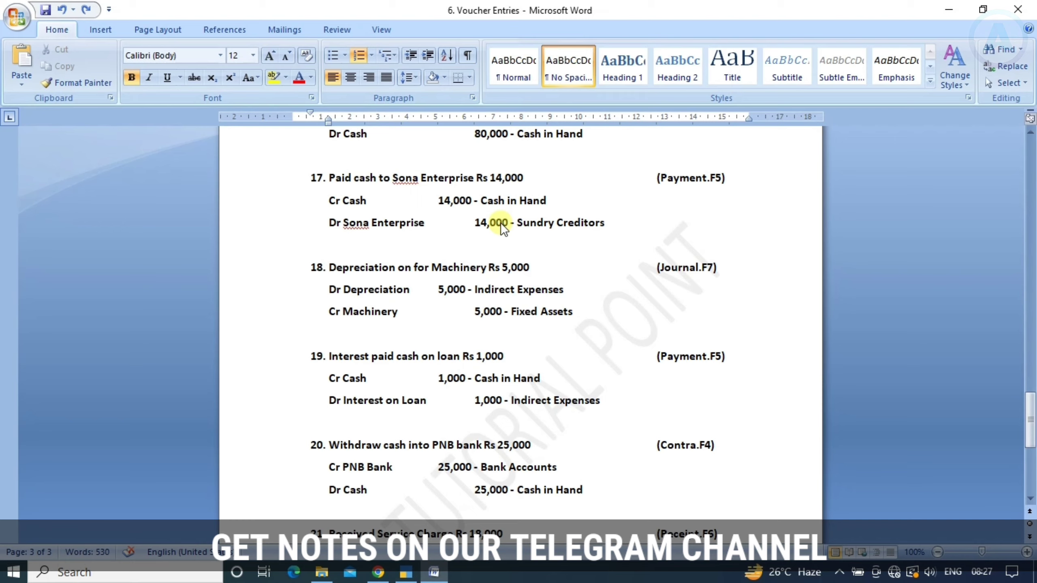
View the Ledger Vouchers report for Sona Enterprise
key(alt+Tab)
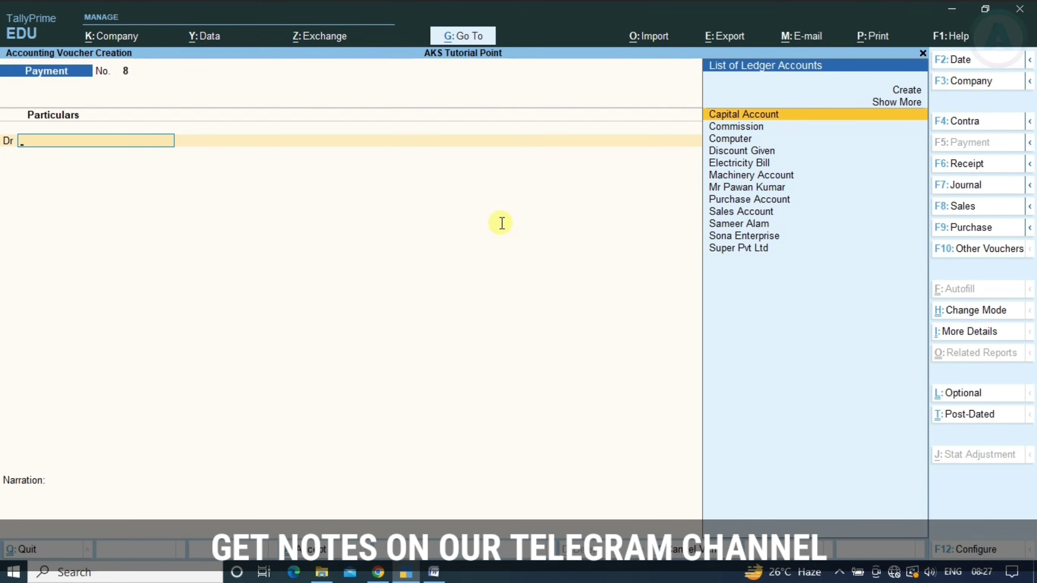
key(alt)
key(alt+g)
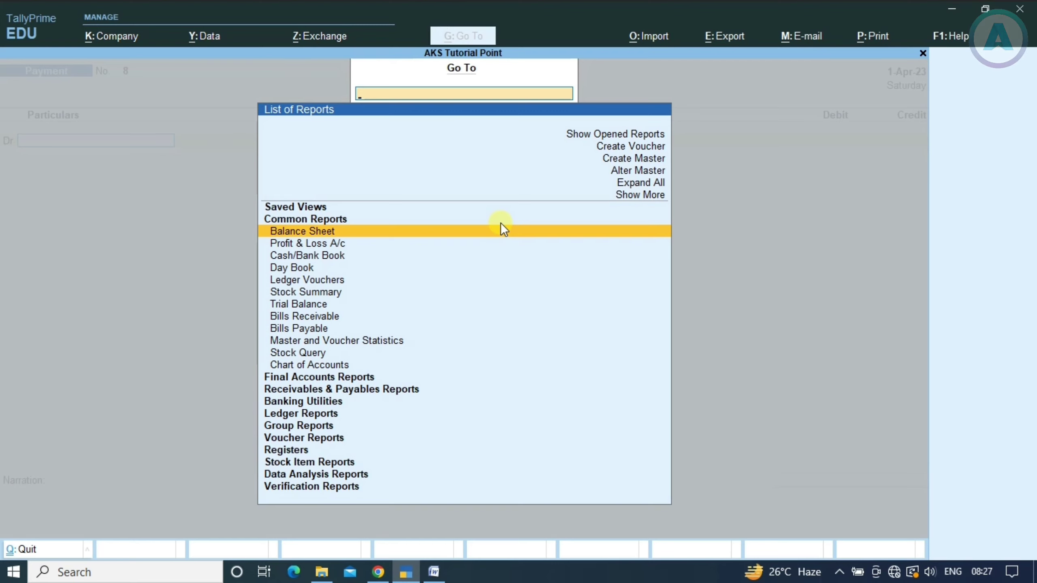
key(Up)
key(Up)
key(Down)
key(Down)
key(Down)
key(Down)
key(Down)
key(Down)
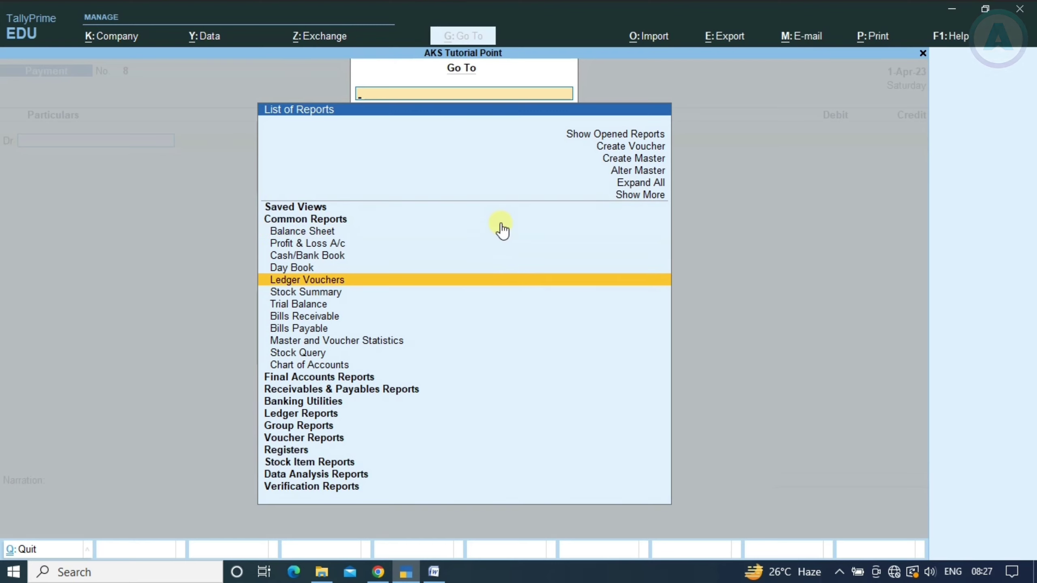
key(Return)
text(Sona)
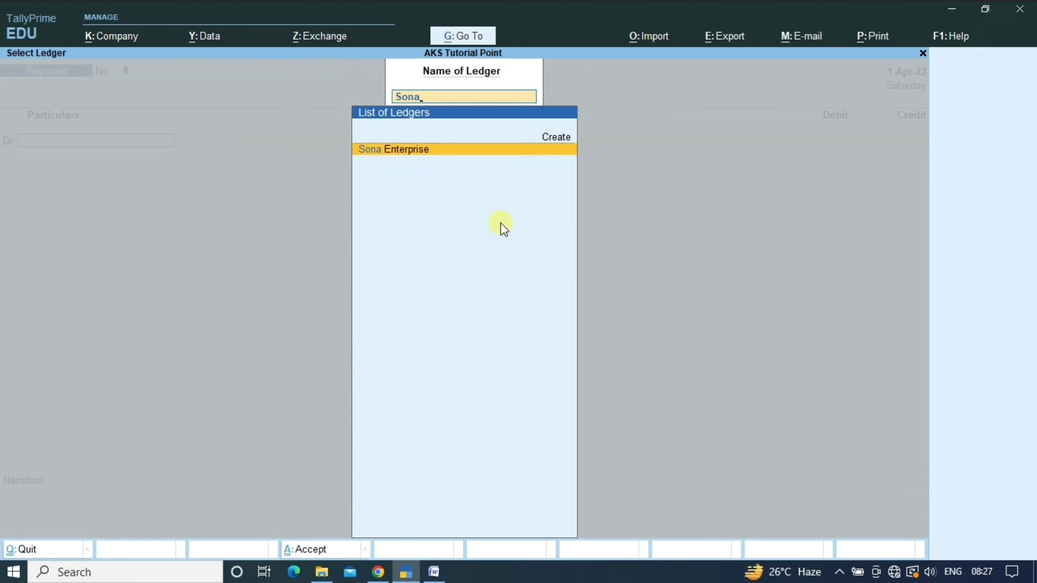
key(Return)
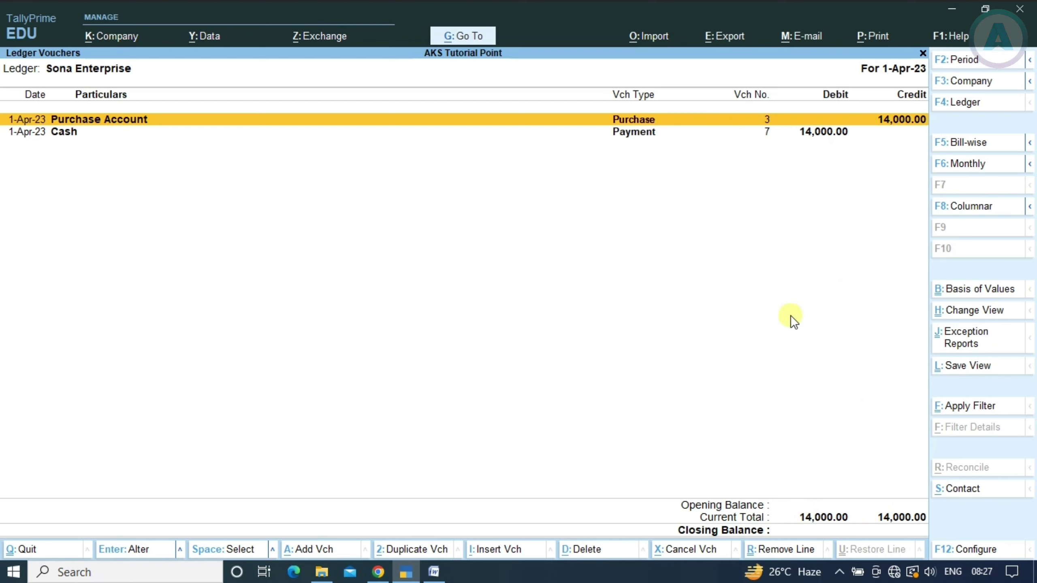
Return to voucher entry, check entry 18 in the document, and choose a Journal voucher
key(alt+a)
key(BackSpace)
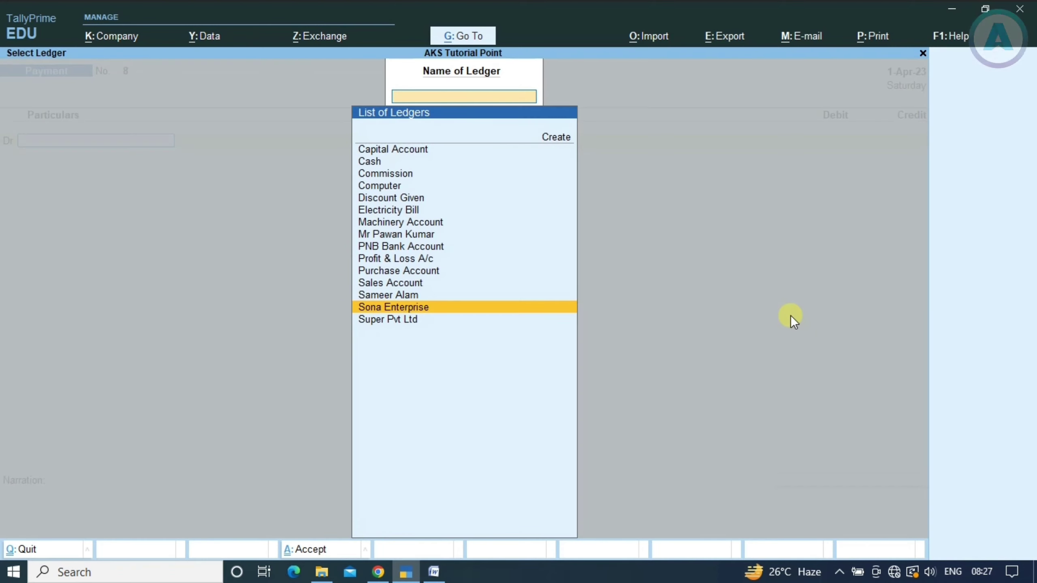
key(Escape)
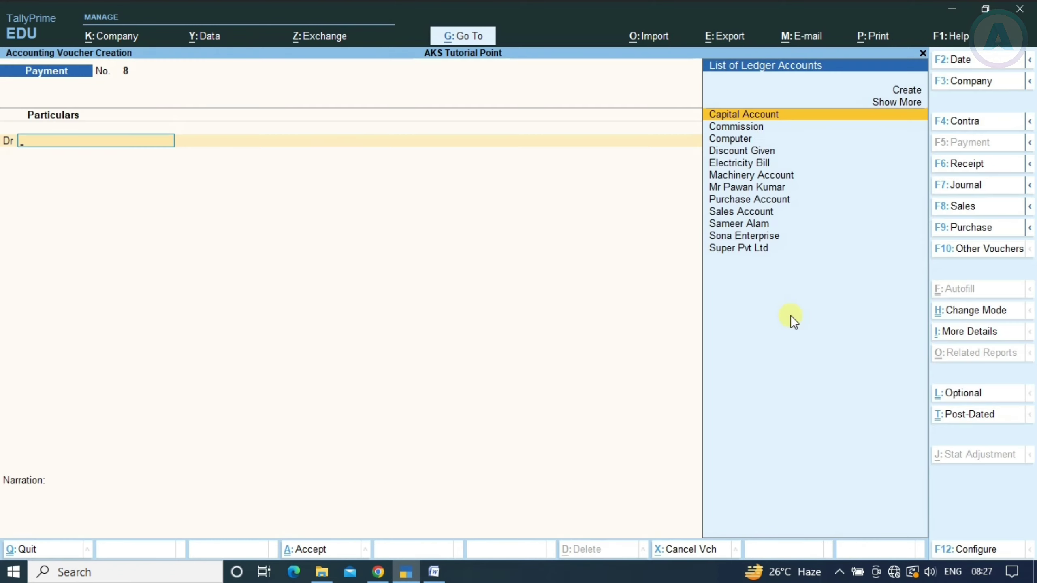
key(alt+Tab)
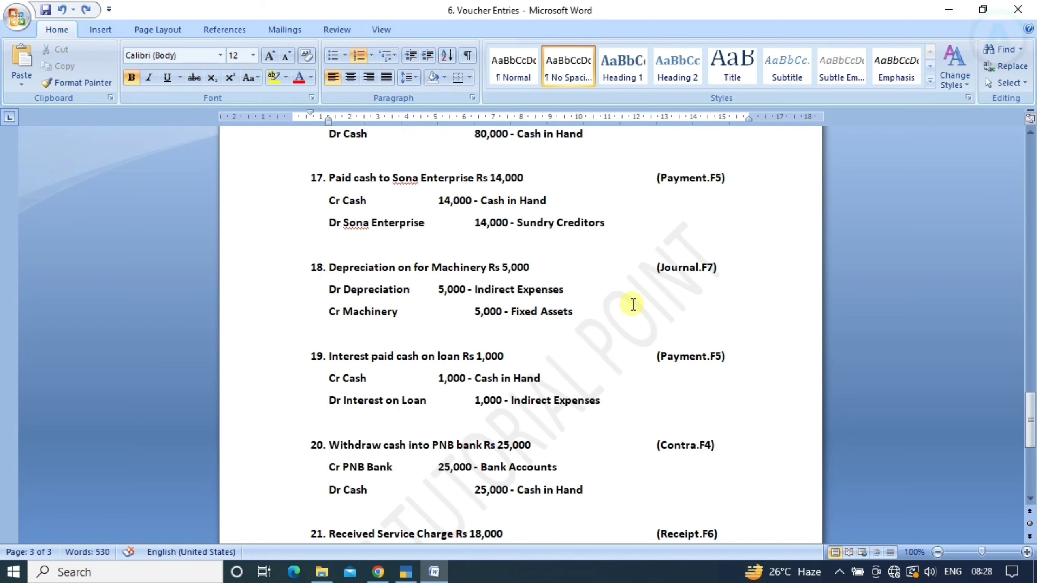
key(alt+Tab)
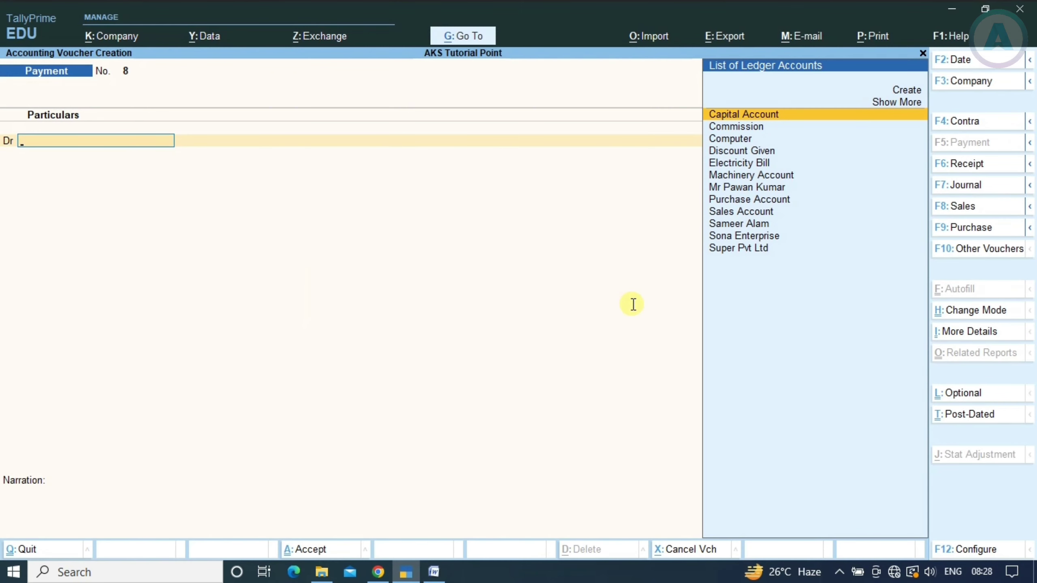
key(F7)
key(alt+Tab)
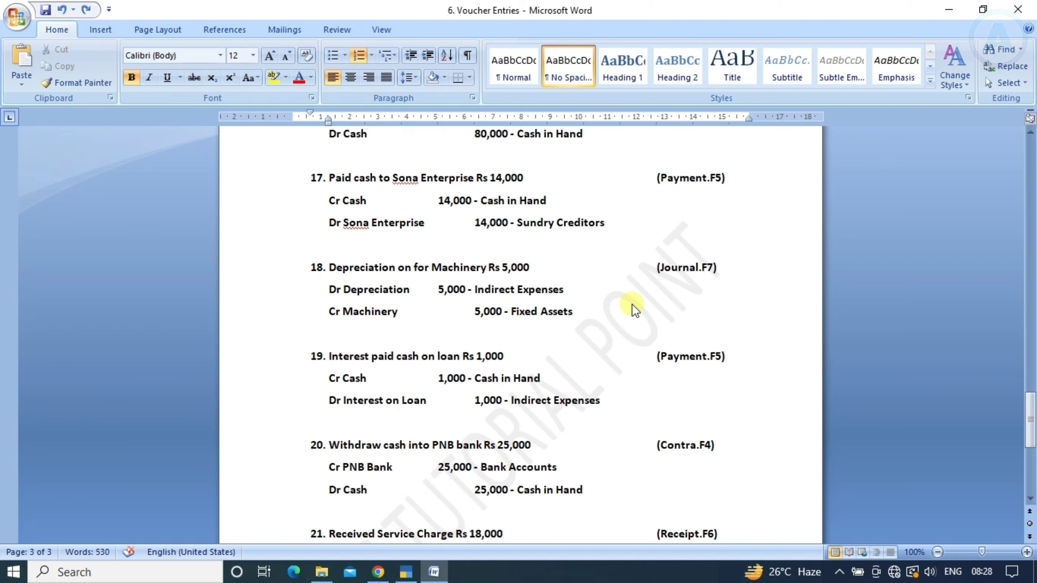
Create a Depreciation ledger under Indirect Expenses
key(alt+Tab)
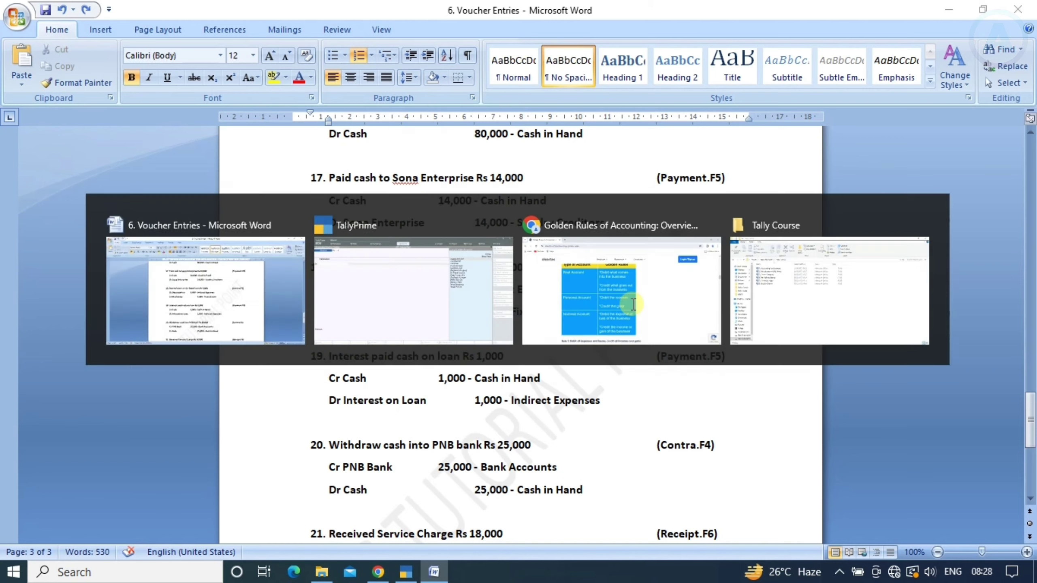
key(alt+c)
text(De)
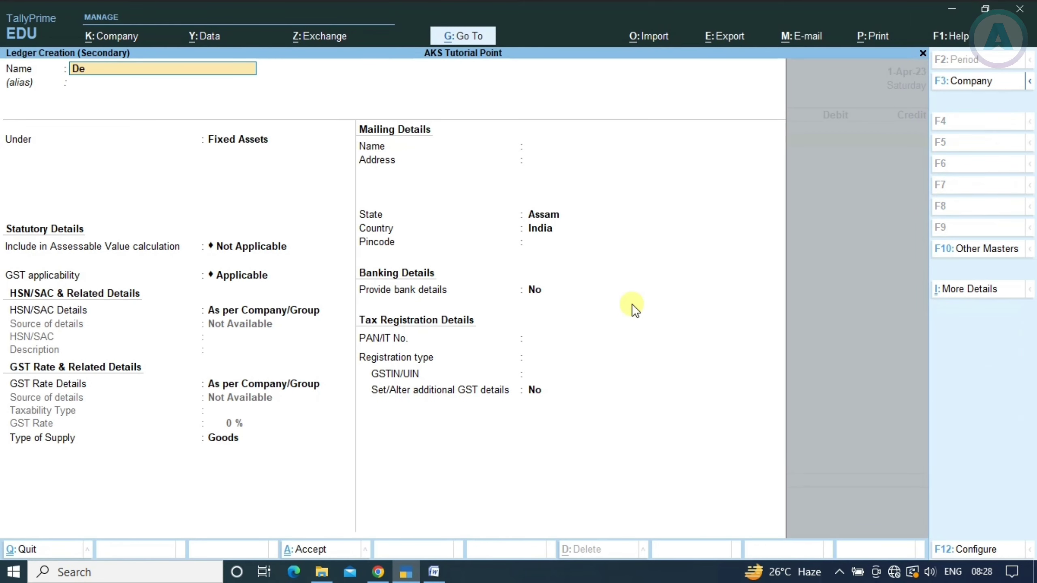
text(pre)
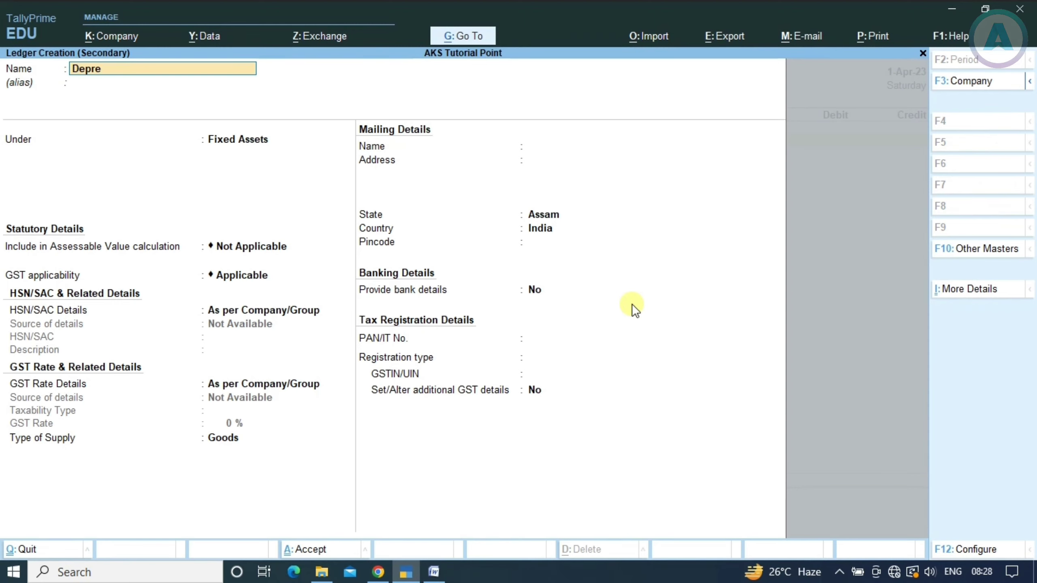
text(ciation)
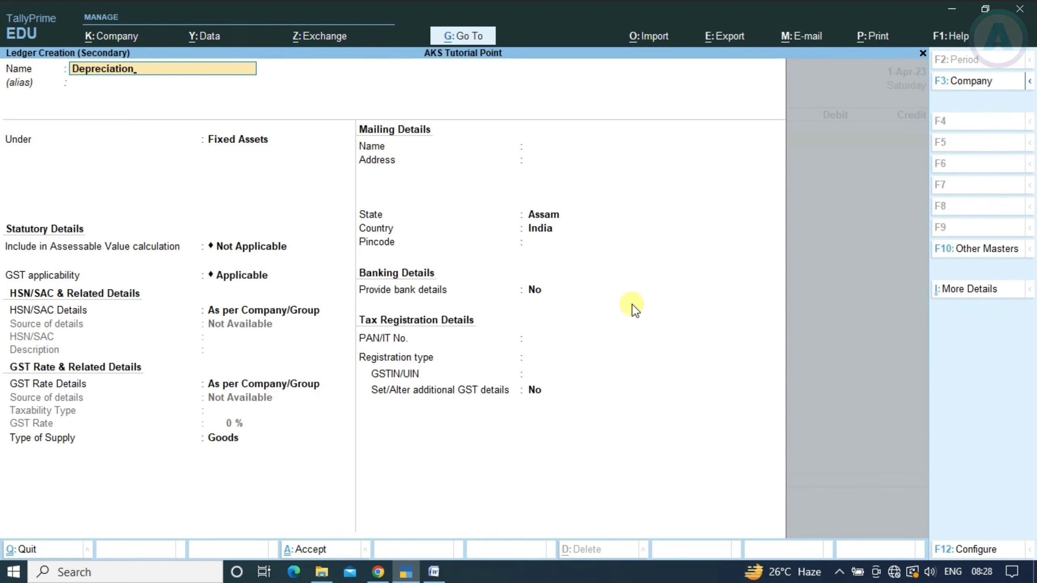
key(Return)
key(Return)
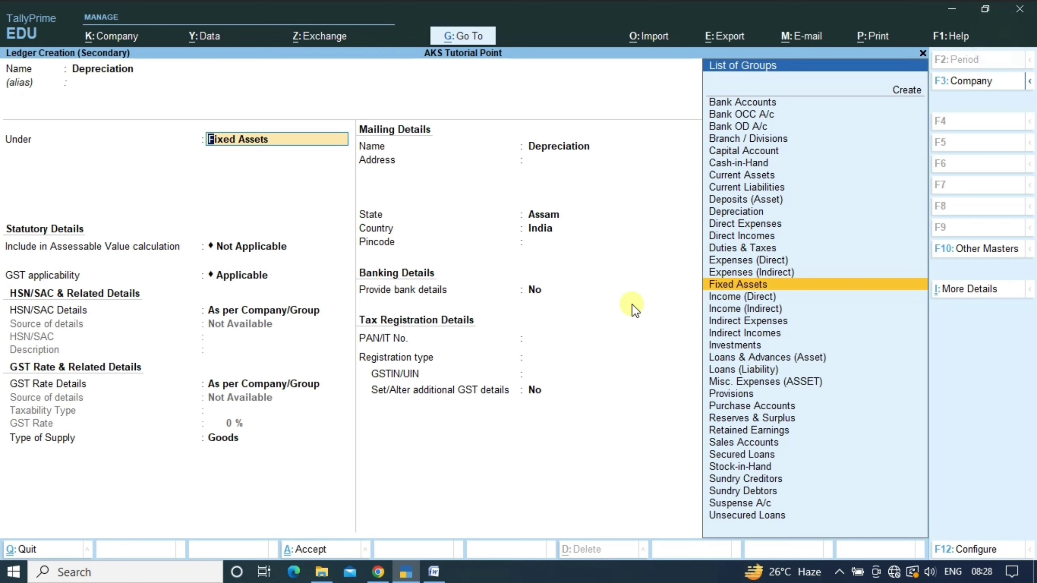
text(Indir)
key(alt+Tab)
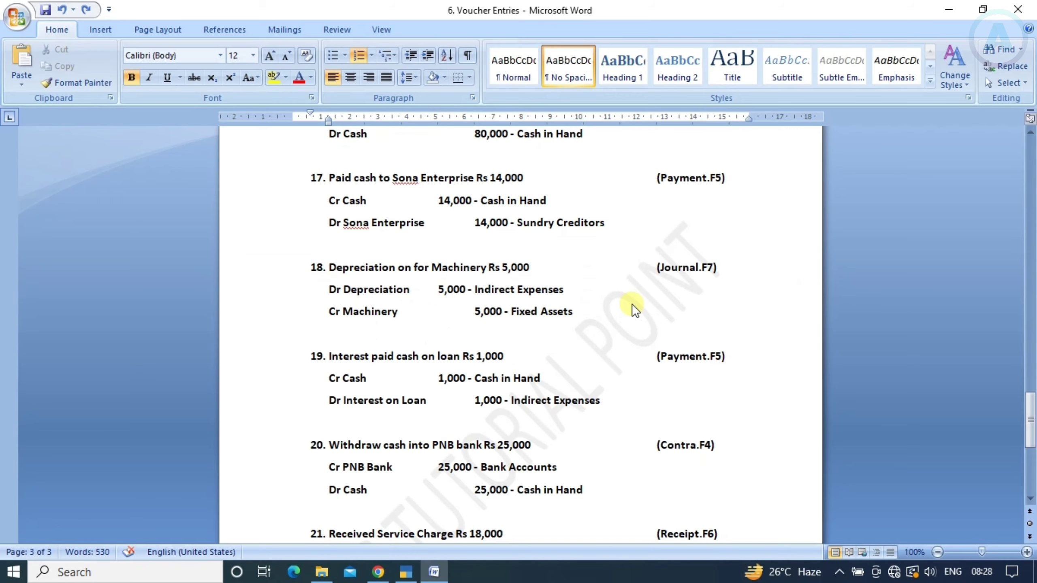
key(alt+Tab)
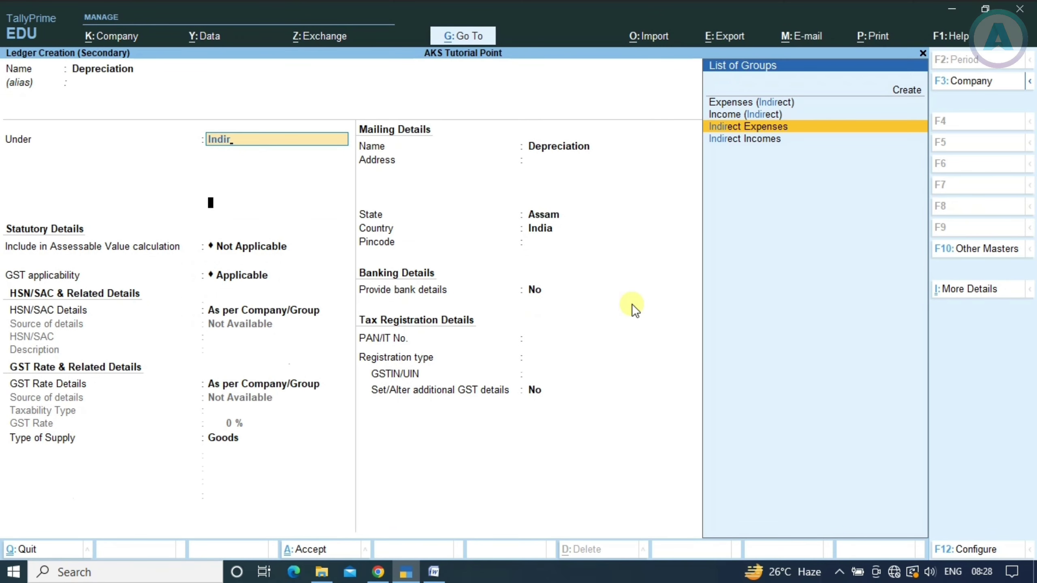
key(Return)
key(ctrl+a)
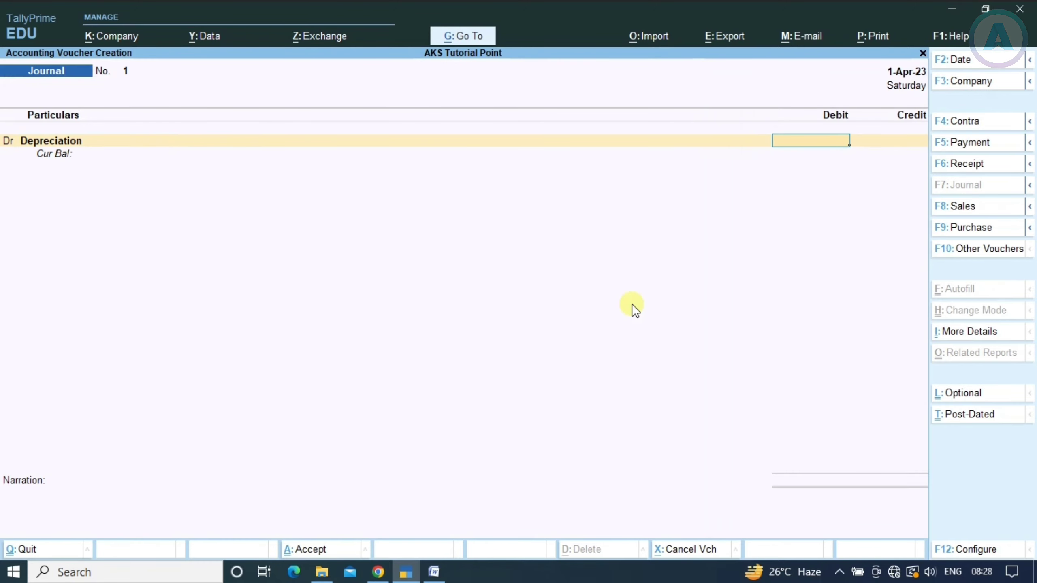
Debit Depreciation 5,000 on the journal voucher
key(alt+Tab)
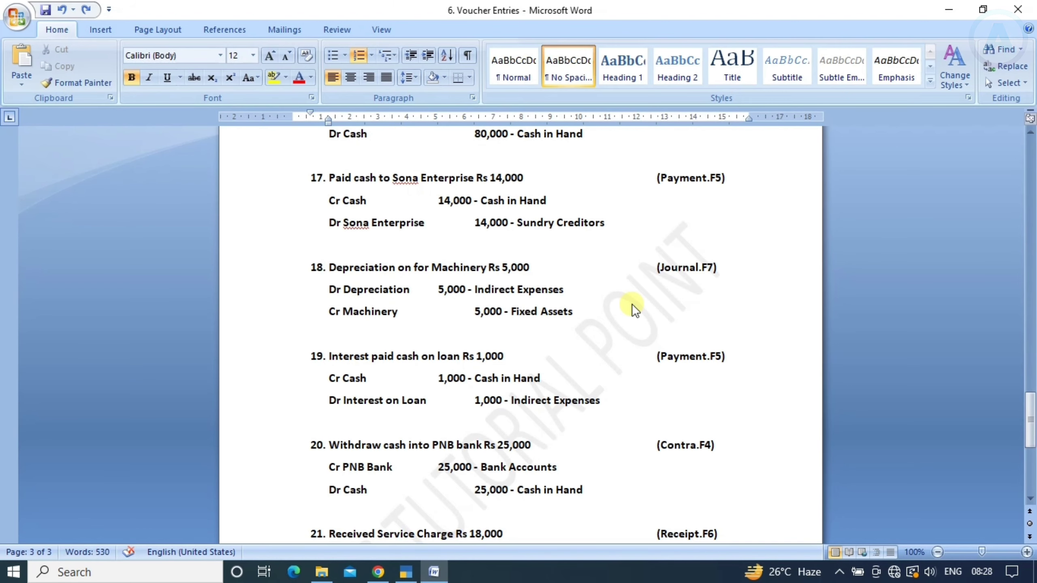
key(alt+Tab)
text(5000)
key(Return)
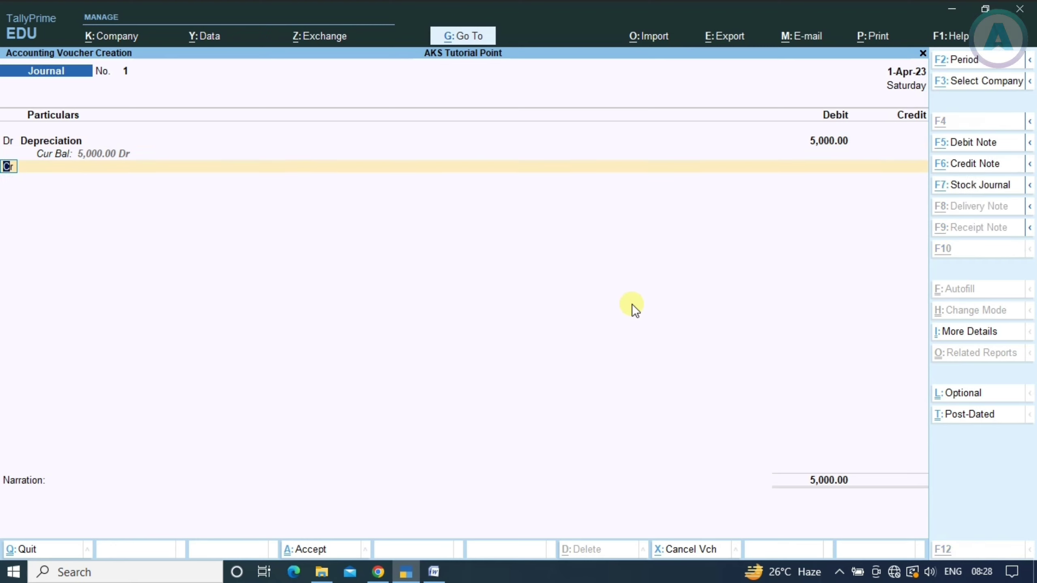
Look up Machinery Account in the Ledger Vouchers report
key(alt+g)
key(Up)
key(Up)
key(Down)
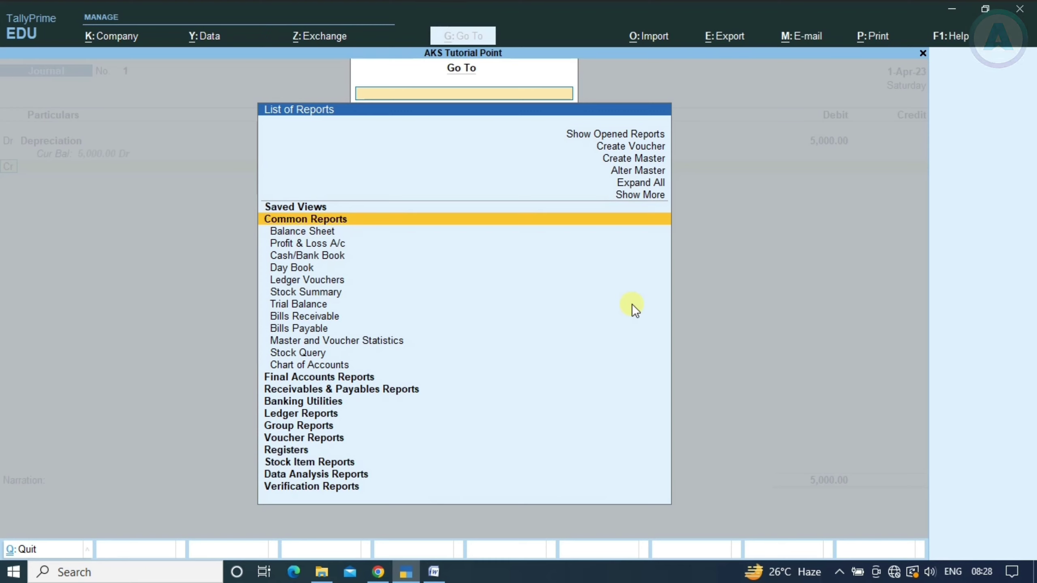
key(Down)
key(Down)
key(Down)
key(Down)
key(Down)
key(Return)
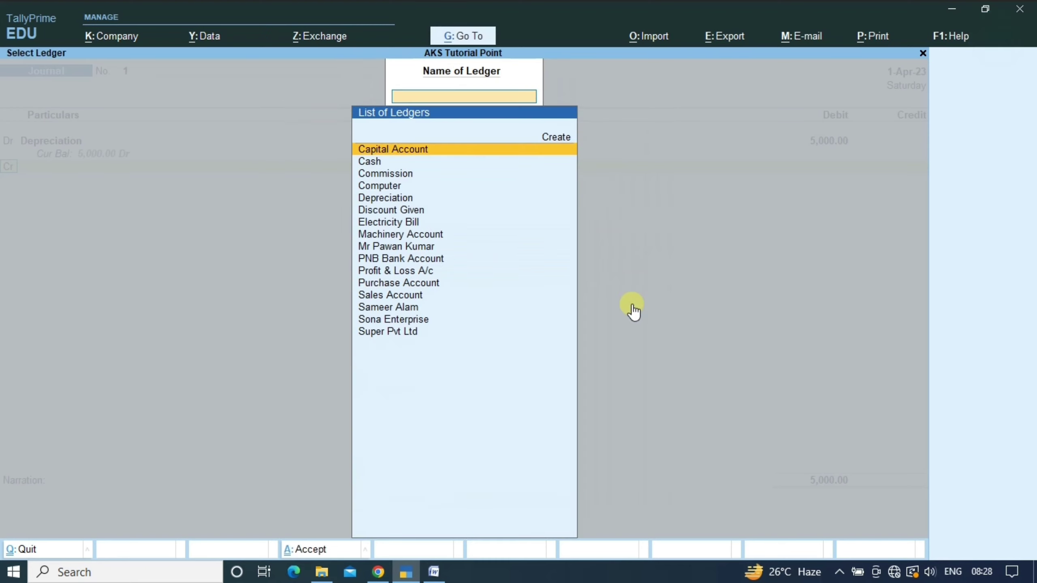
text(Mach)
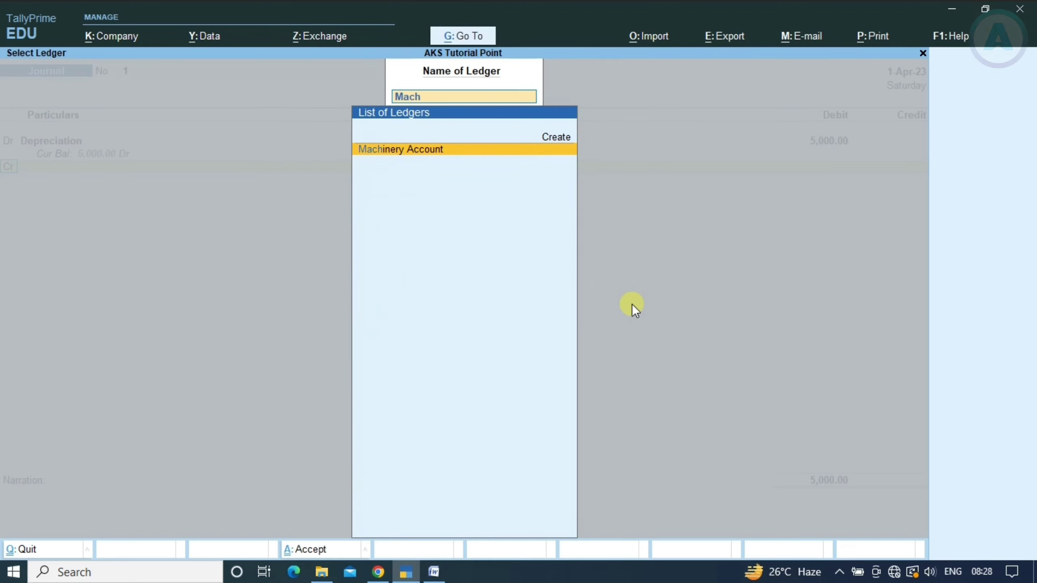
key(Return)
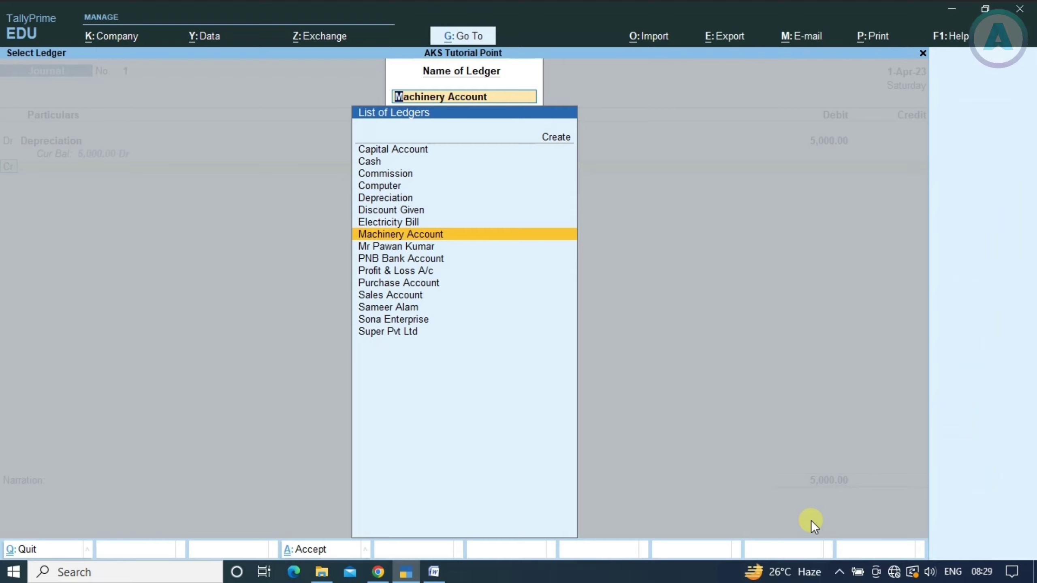
Credit Machinery Account 5,000 and skip the narration
key(alt+Tab)
key(alt+Tab)
key(Escape)
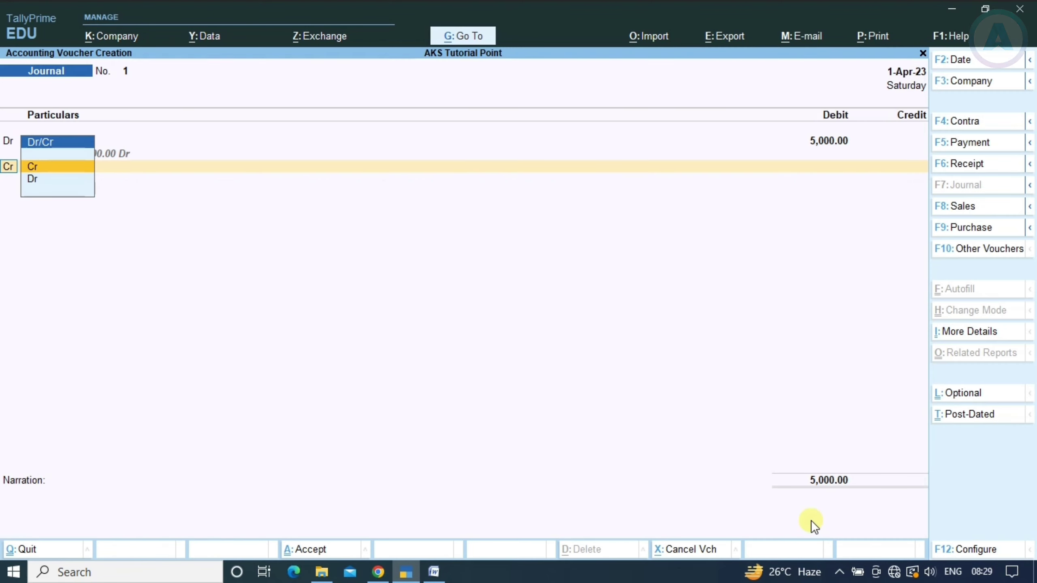
key(Return)
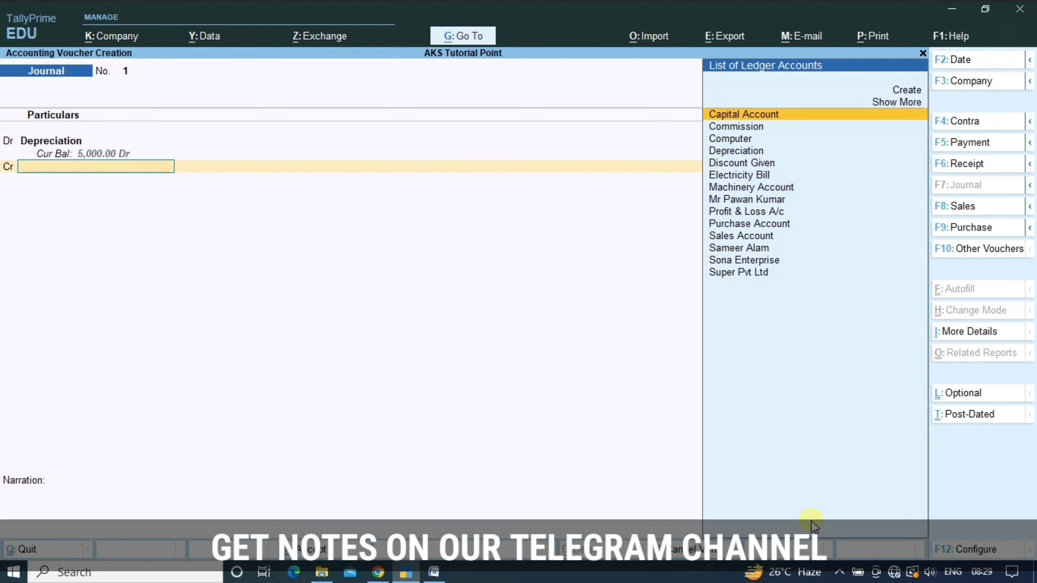
text(Mach)
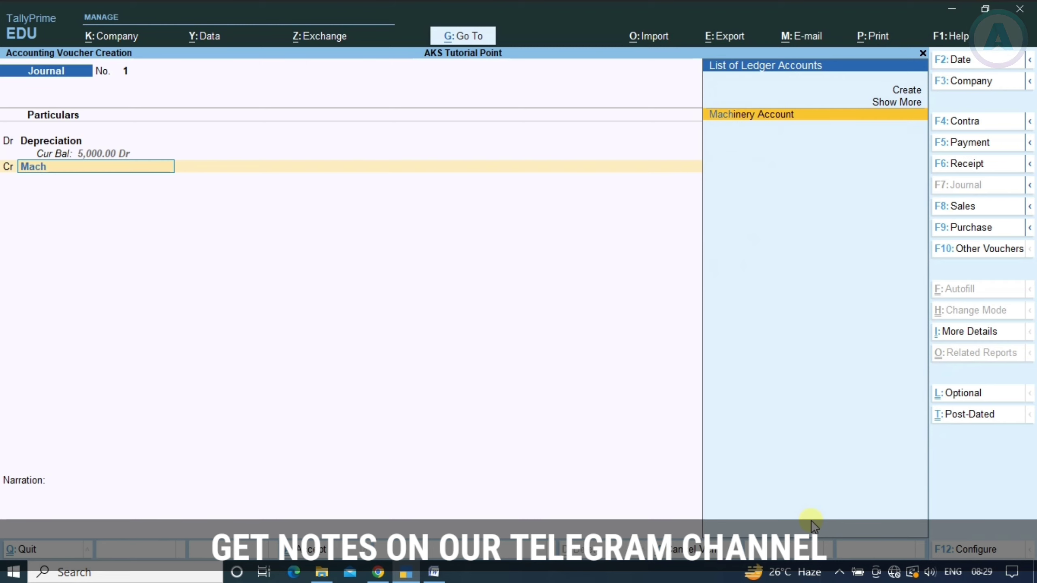
key(Return)
key(alt+Tab)
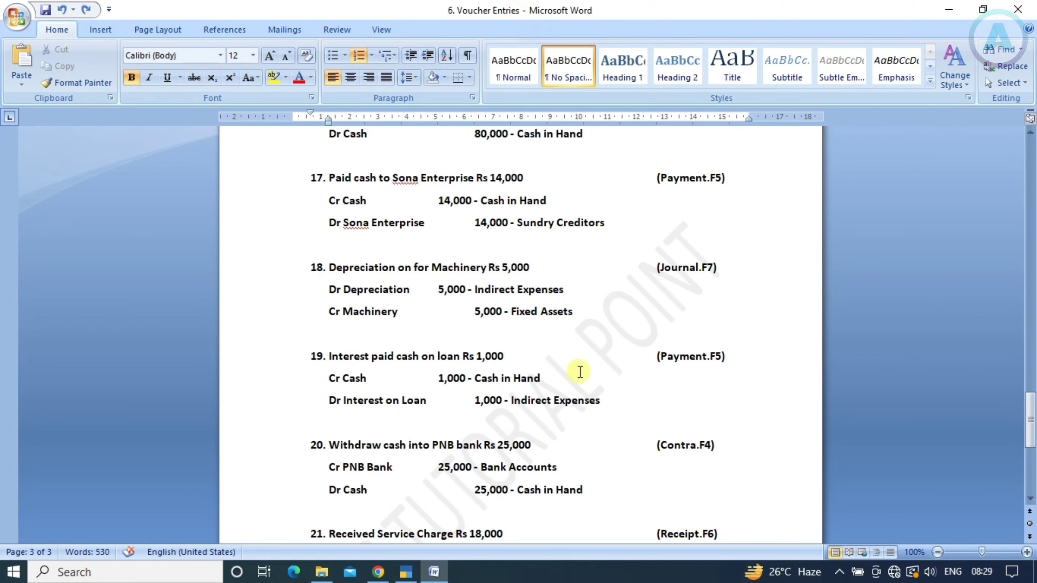
key(alt+Tab)
key(Return)
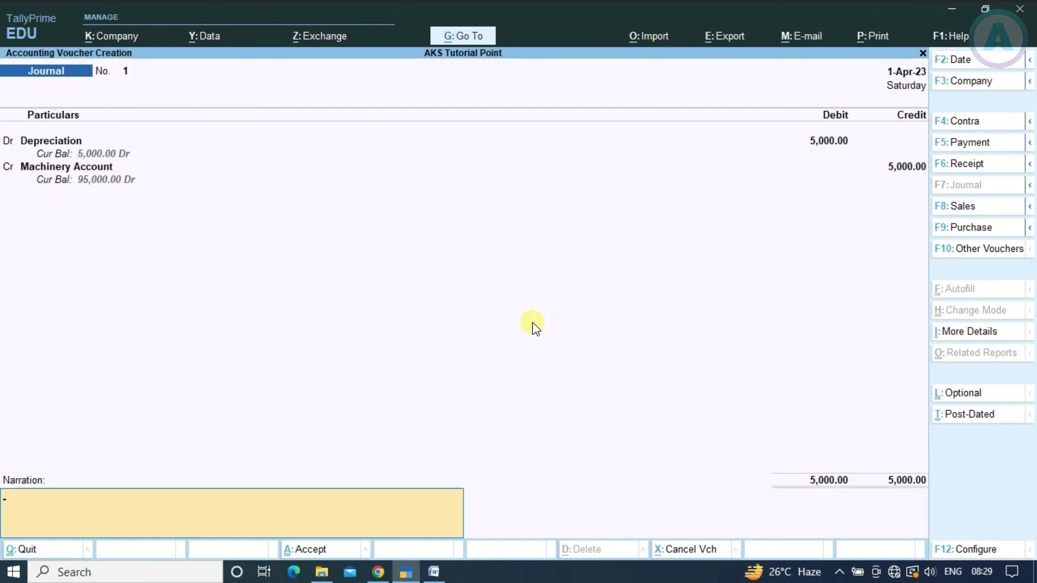
key(Return)
Save Journal voucher 1 and view Machinery Account's ledger vouchers
key(y)
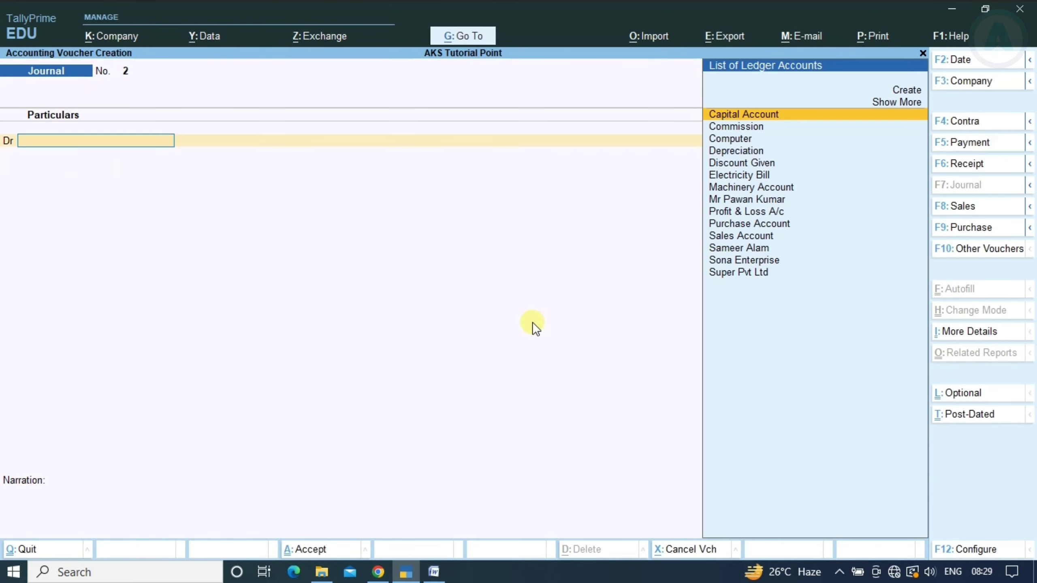
key(alt+g)
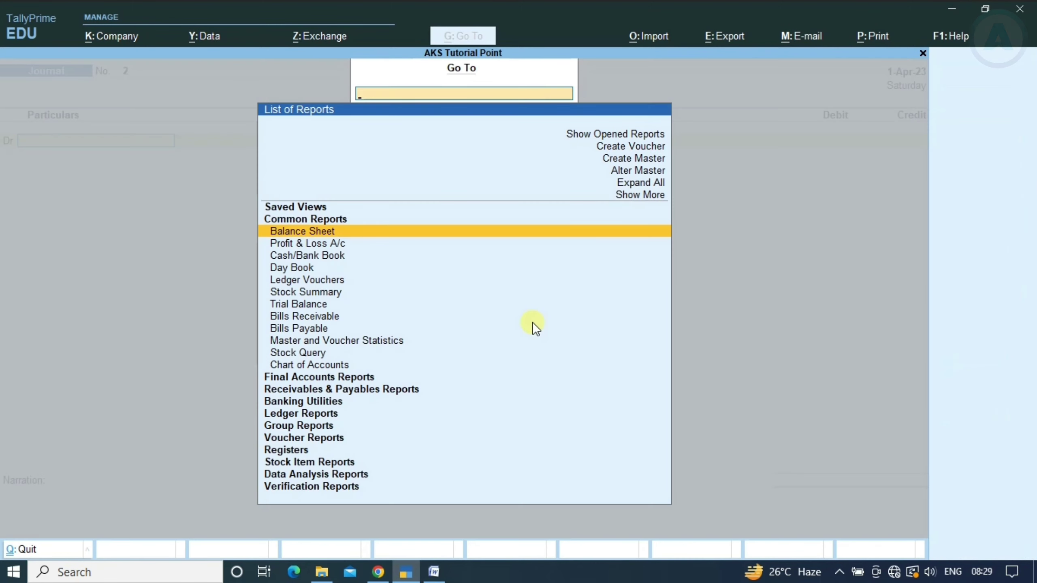
key(Down)
key(Down)
key(Down)
key(Down)
key(Return)
text(Machin)
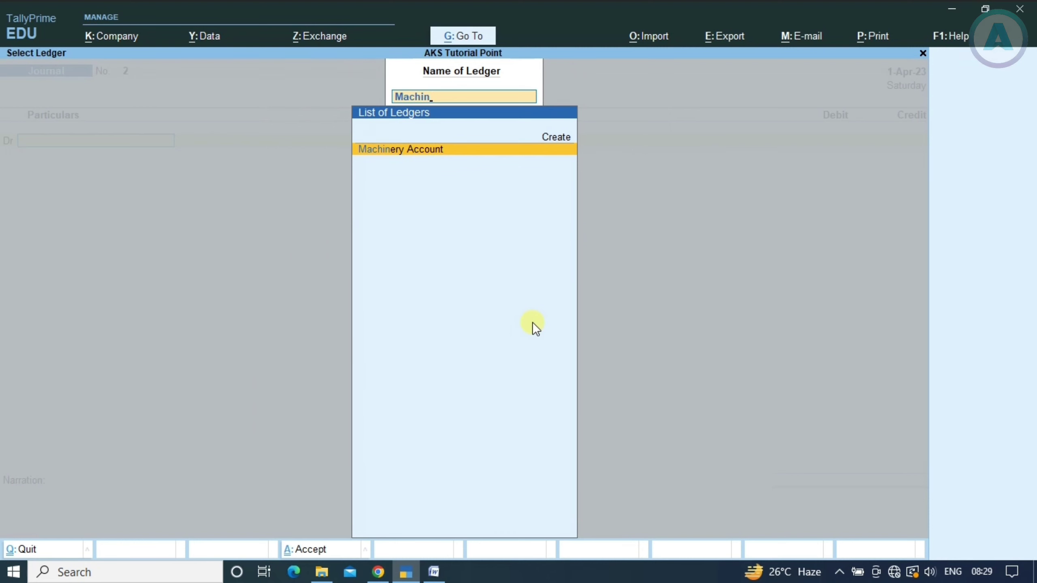
key(Return)
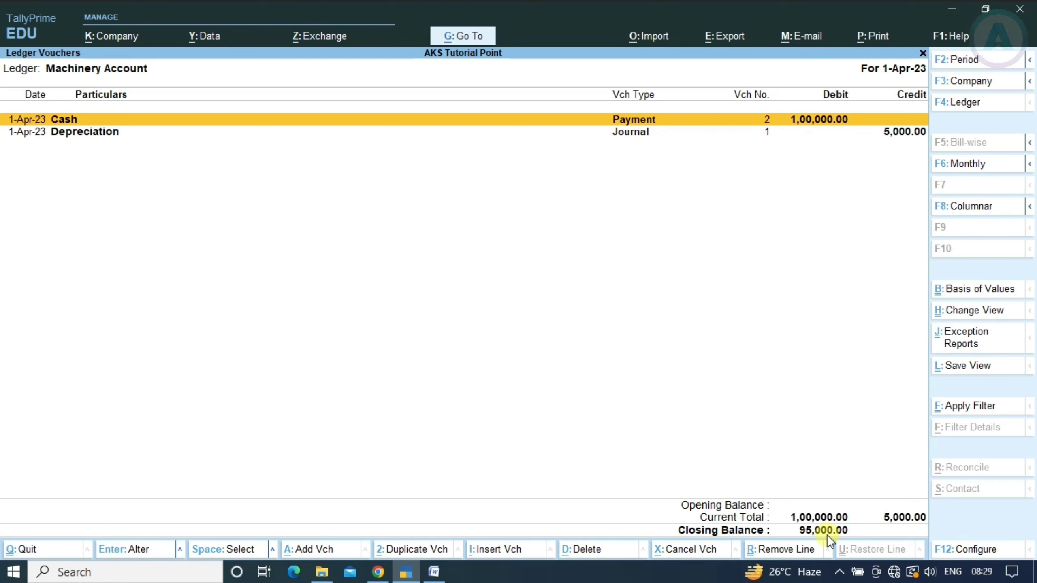
Read item 19 in the practice document, then close the Machinery Account report
key(alt+Tab)
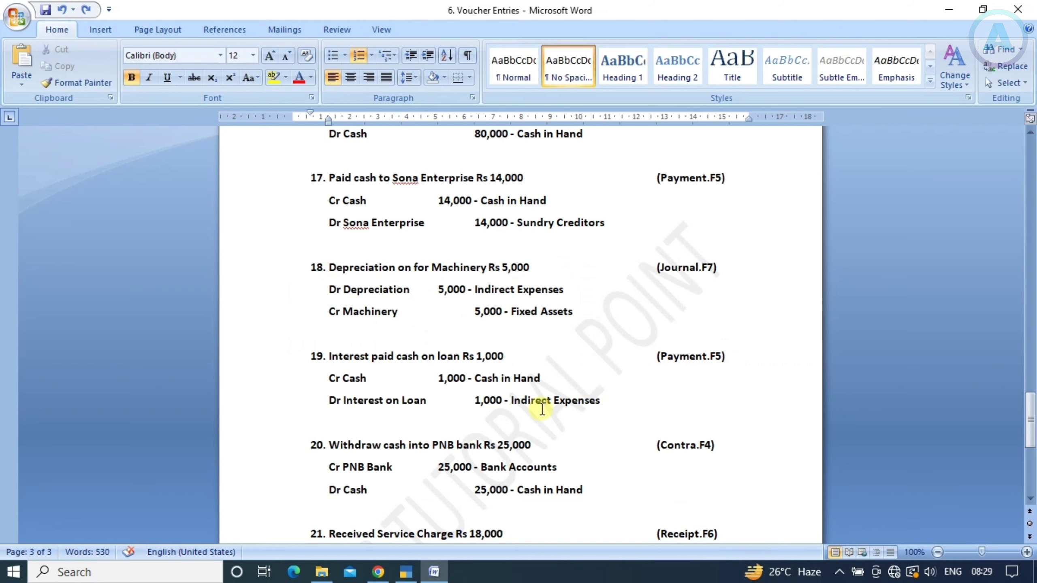
scroll(535, 404, down, 2)
scroll(522, 371, down, 2)
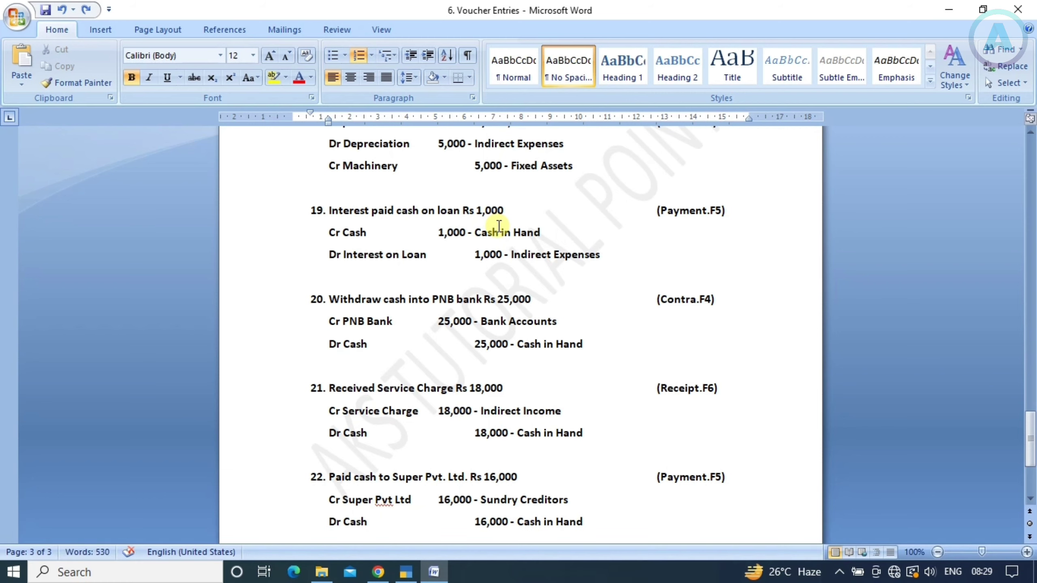
key(alt+Tab)
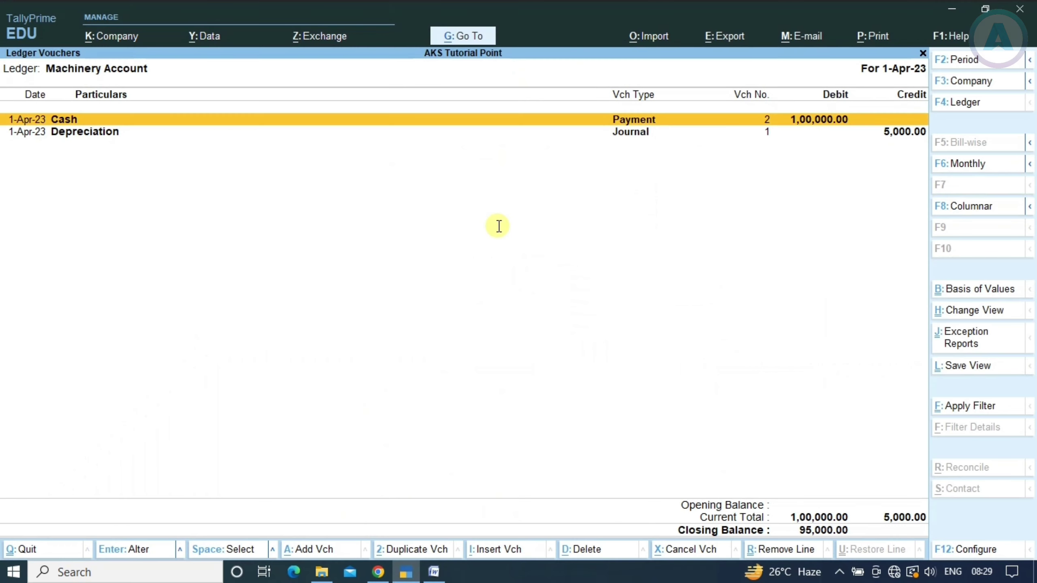
key(F4)
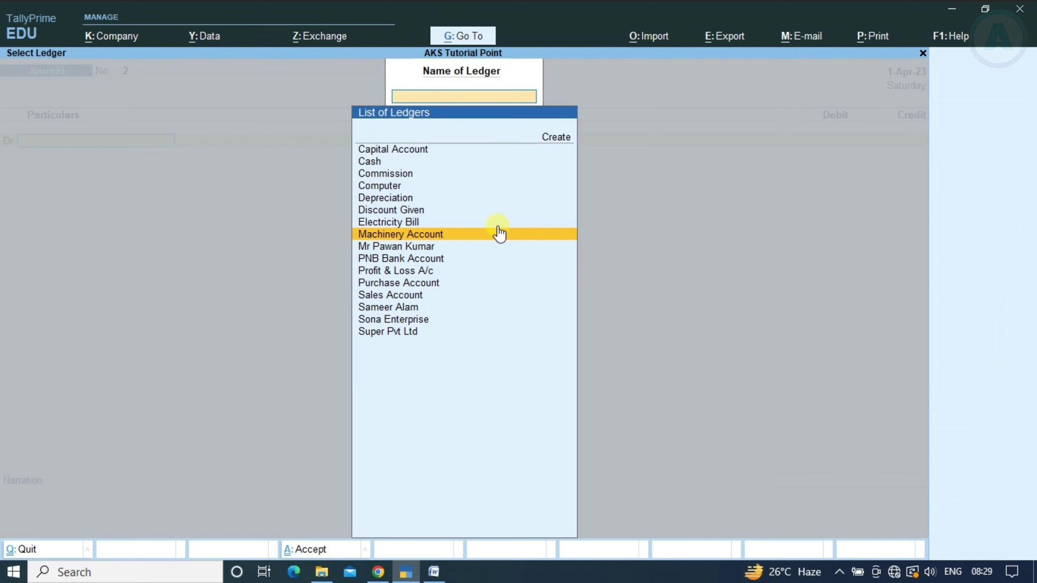
Return to voucher entry and switch to a Payment voucher
key(F7)
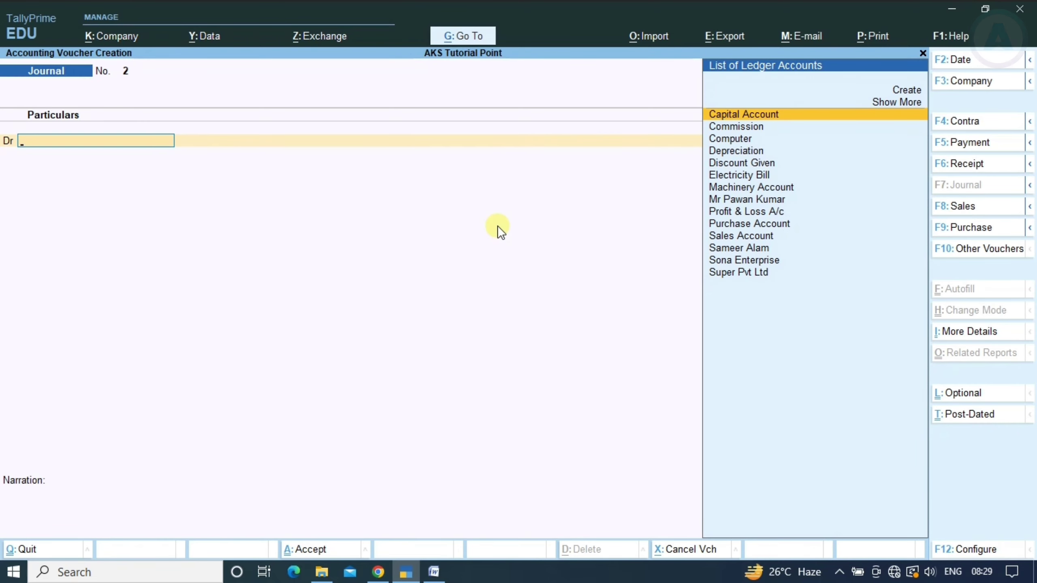
key(F5)
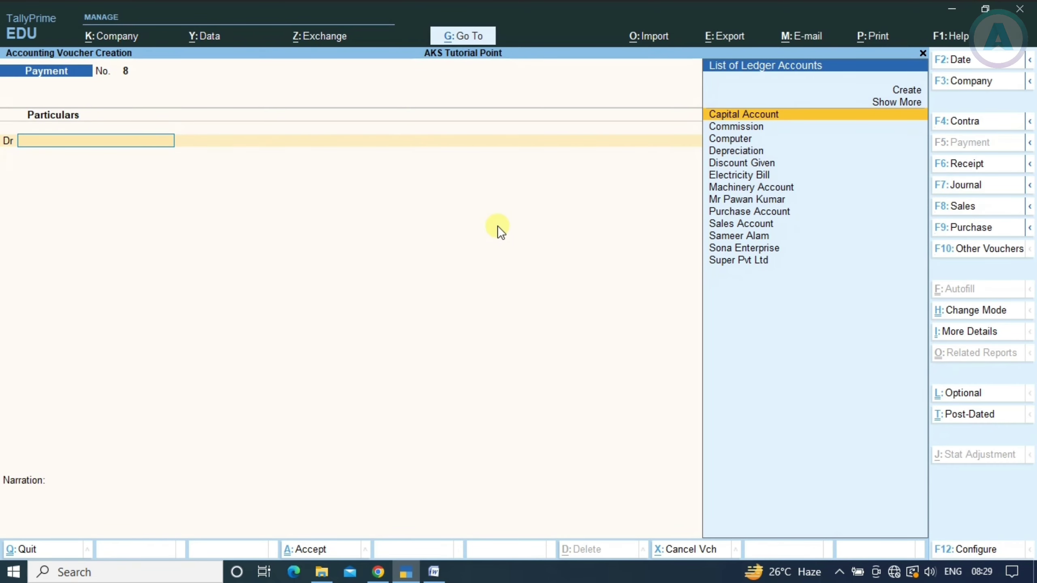
key(alt+Tab)
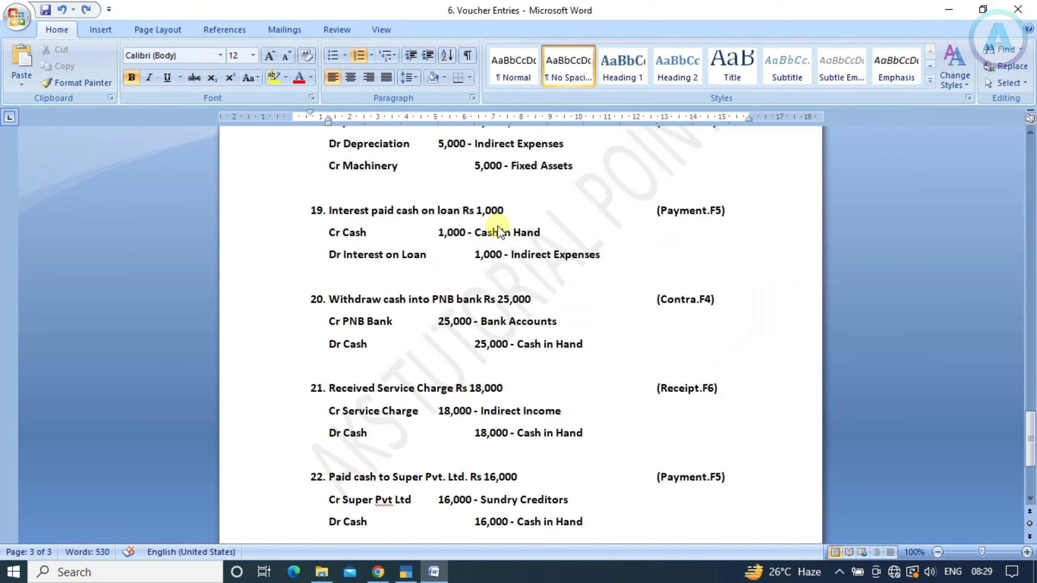
key(alt+Tab)
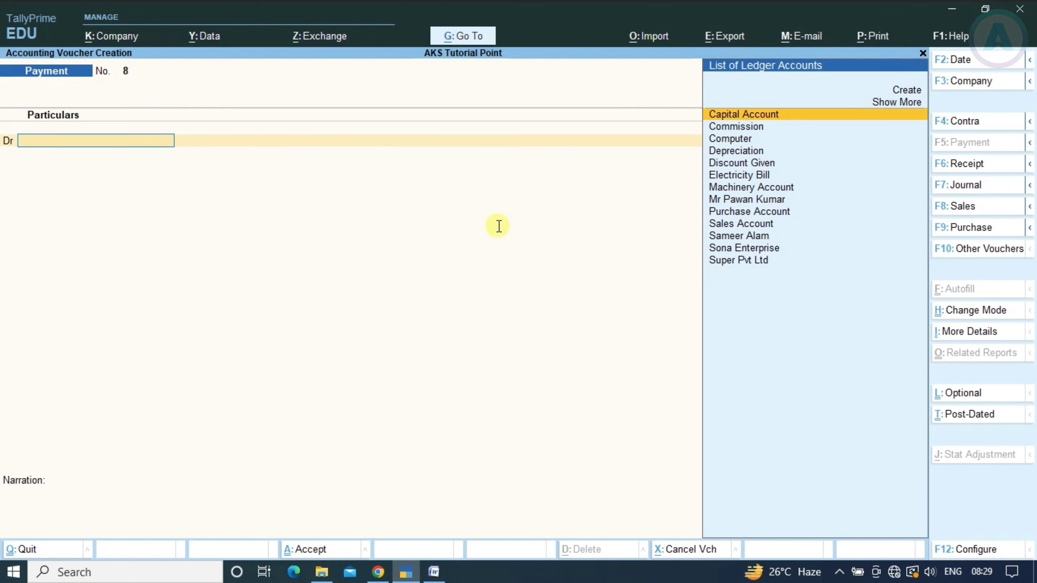
Create an Interest on Loan ledger under Indirect Expenses
key(alt+c)
text(INTER)
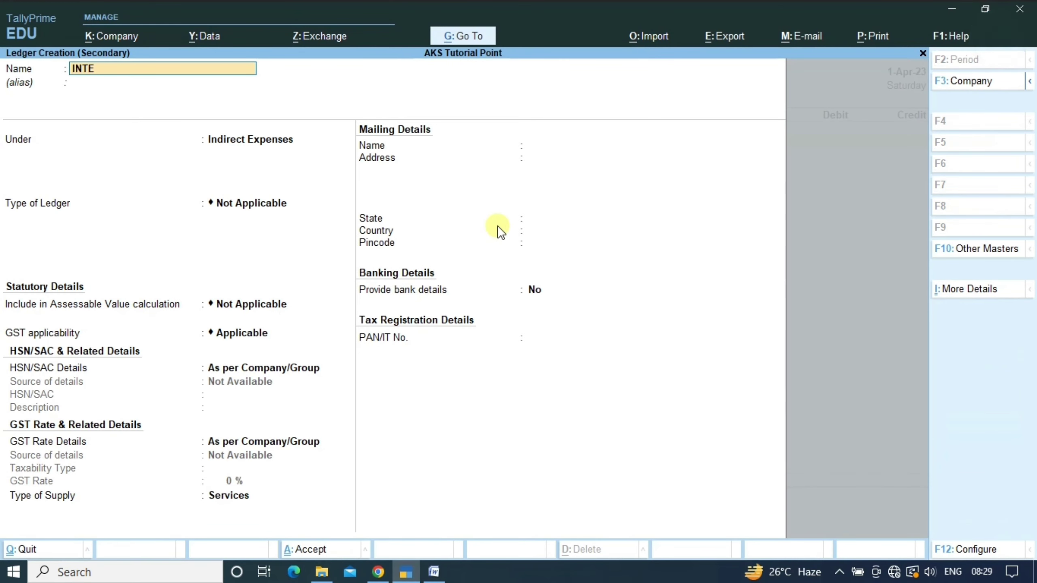
key(BackSpace)
key(BackSpace)
key(BackSpace)
key(BackSpace)
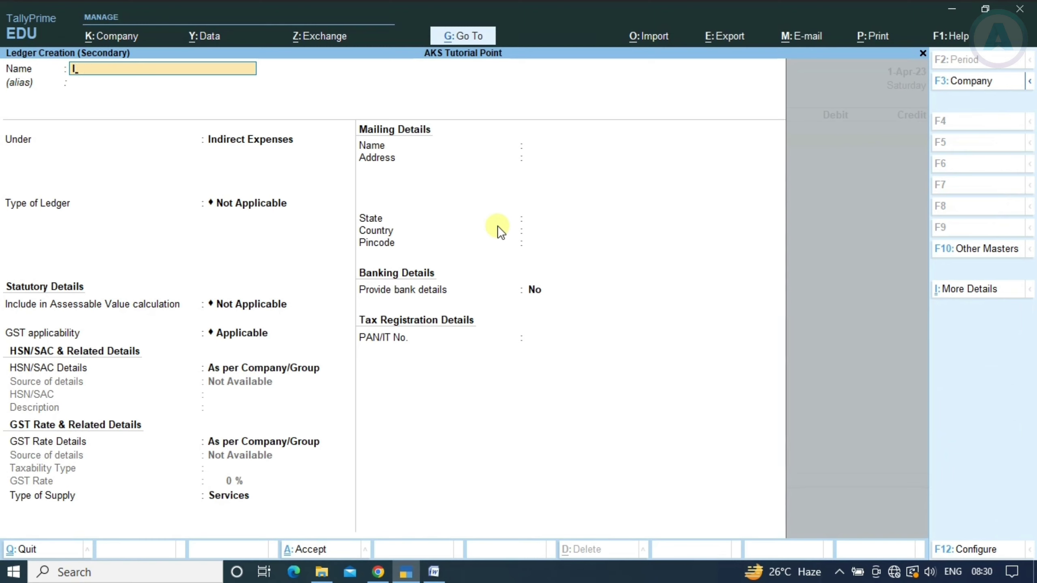
text(nterest on Loan)
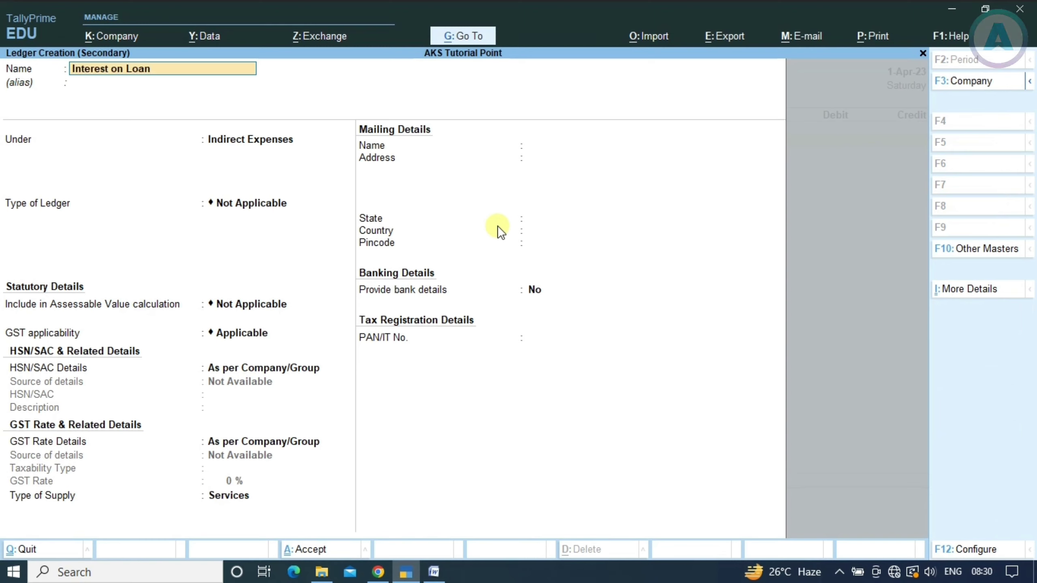
key(Return)
key(Return)
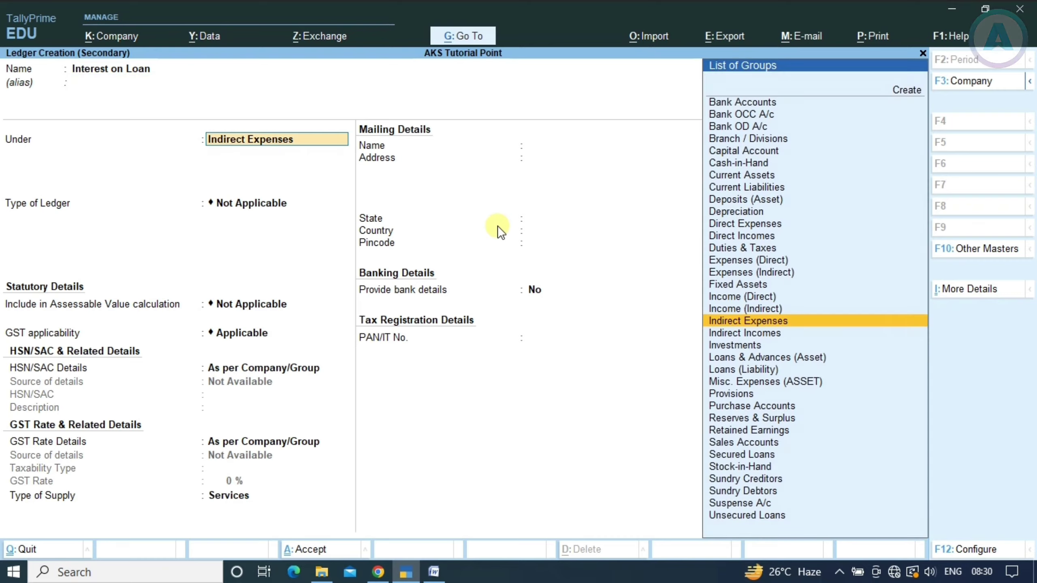
key(alt+Tab)
key(alt+Tab)
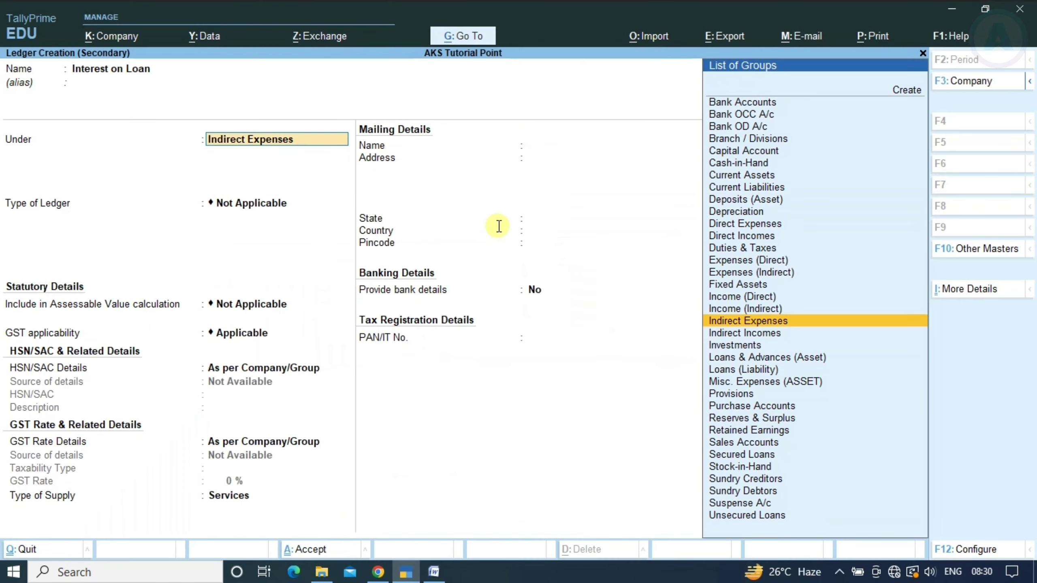
key(alt+Tab)
key(alt+Tab)
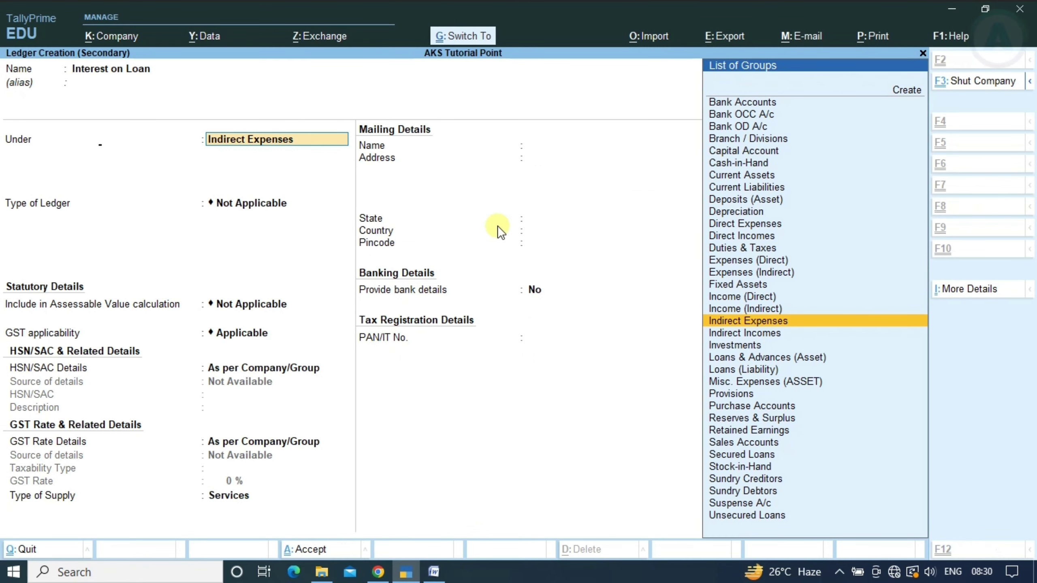
key(ctrl+a)
Debit Interest on Loan 1,000 and credit Cash 1,000
text(1000)
key(Return)
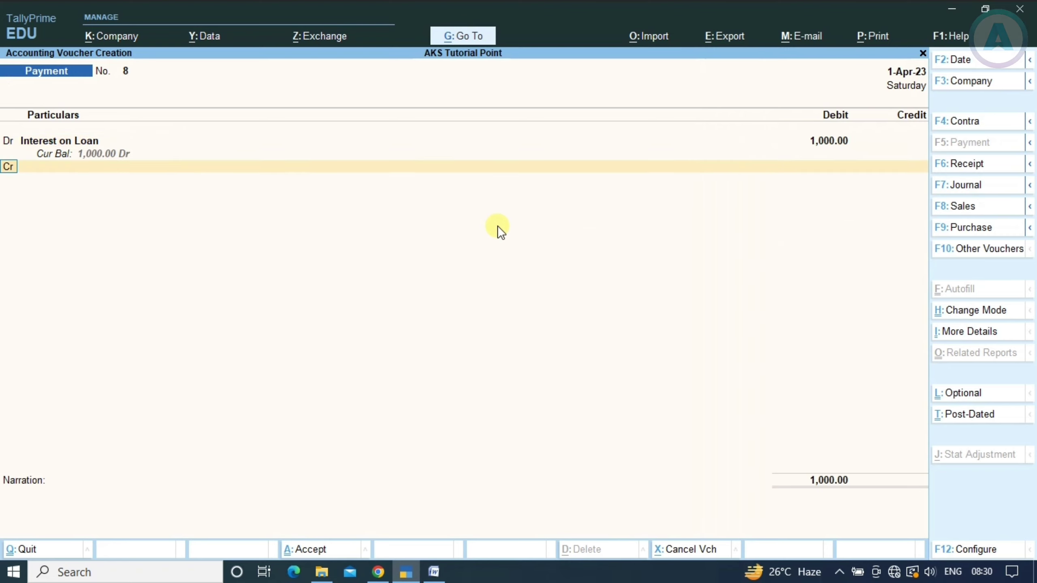
key(alt+Tab)
key(alt+Tab)
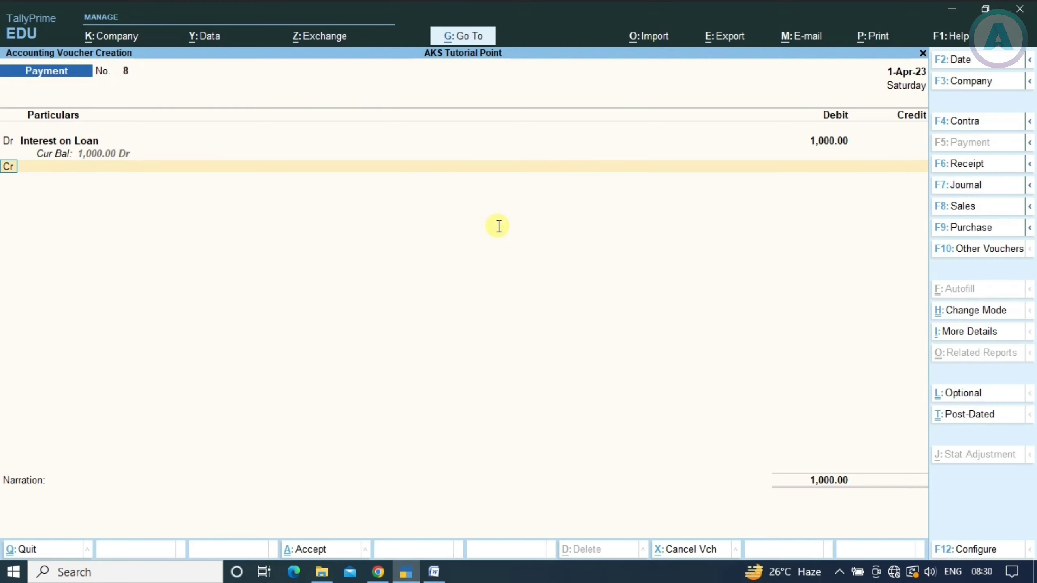
text(Cas)
key(Return)
key(Return)
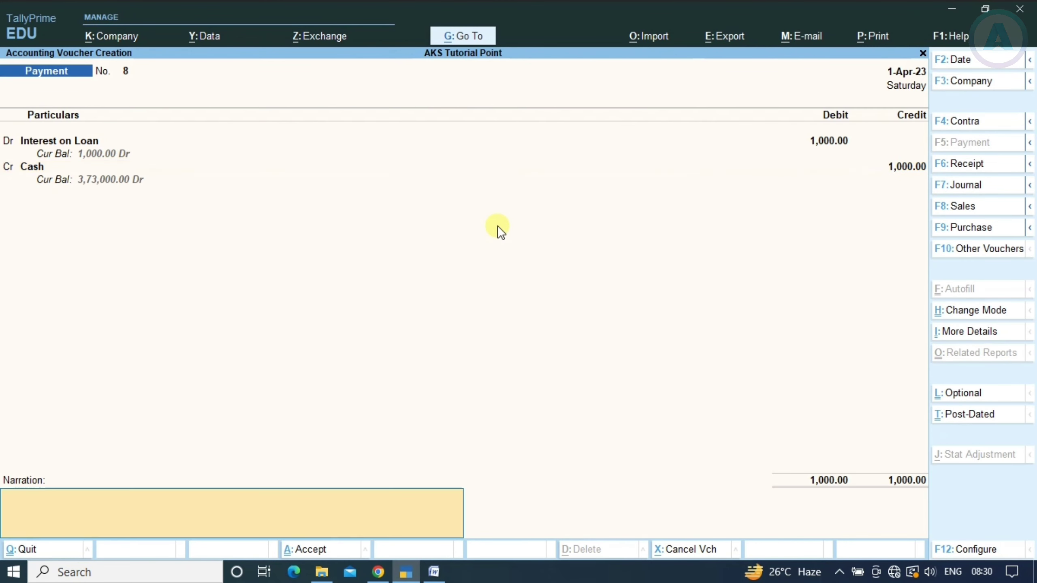
key(Return)
key(Return)
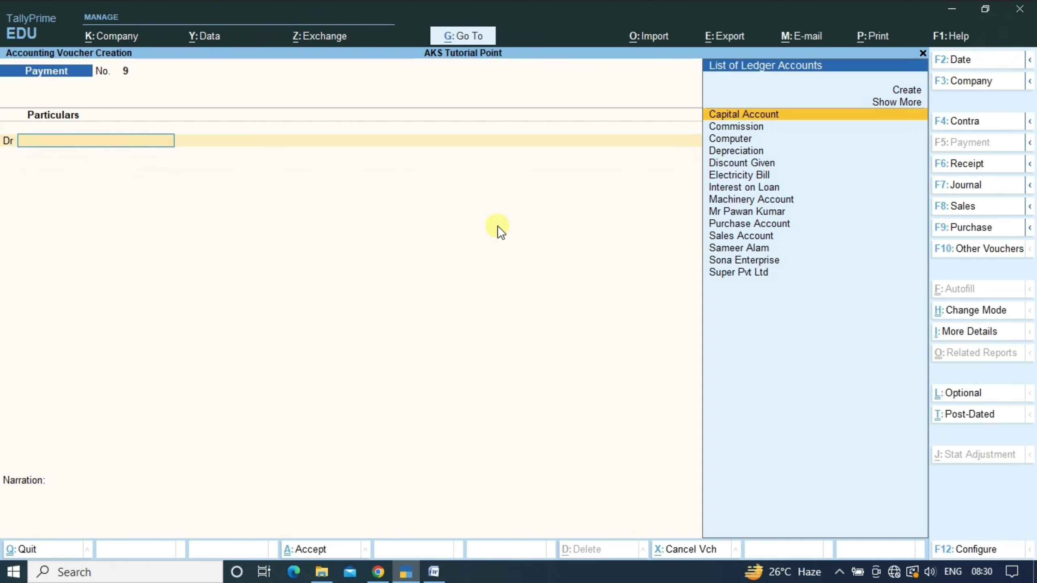
Read the cash withdrawal transaction and start a Contra voucher
key(alt+Tab)
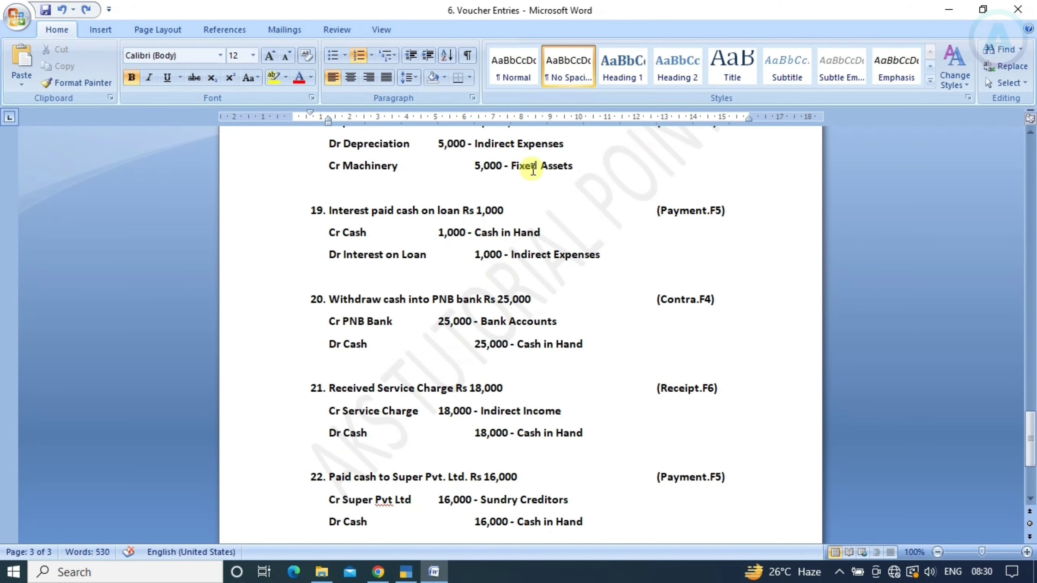
scroll(531, 169, down, 2)
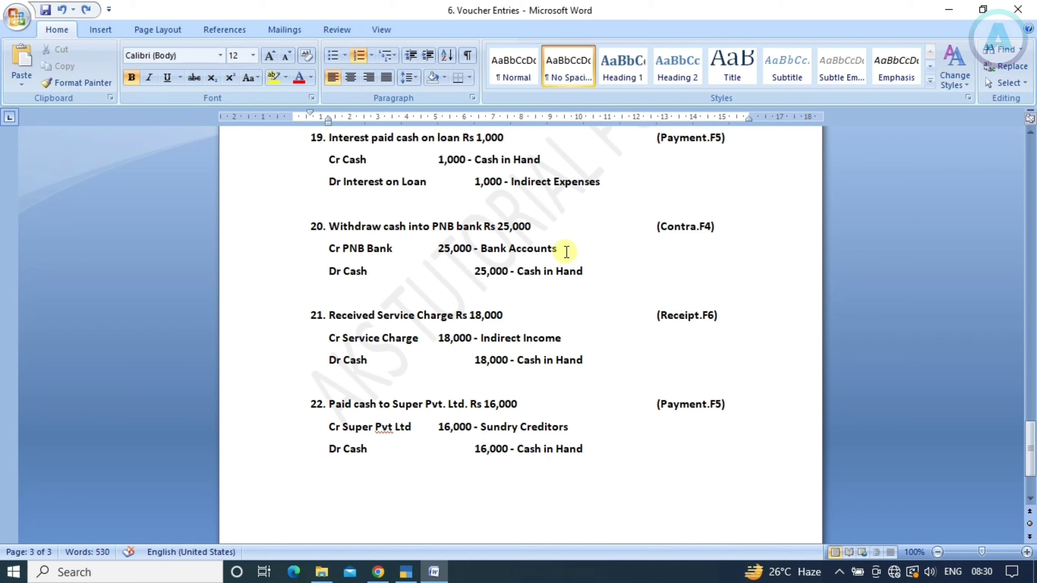
key(alt+Tab)
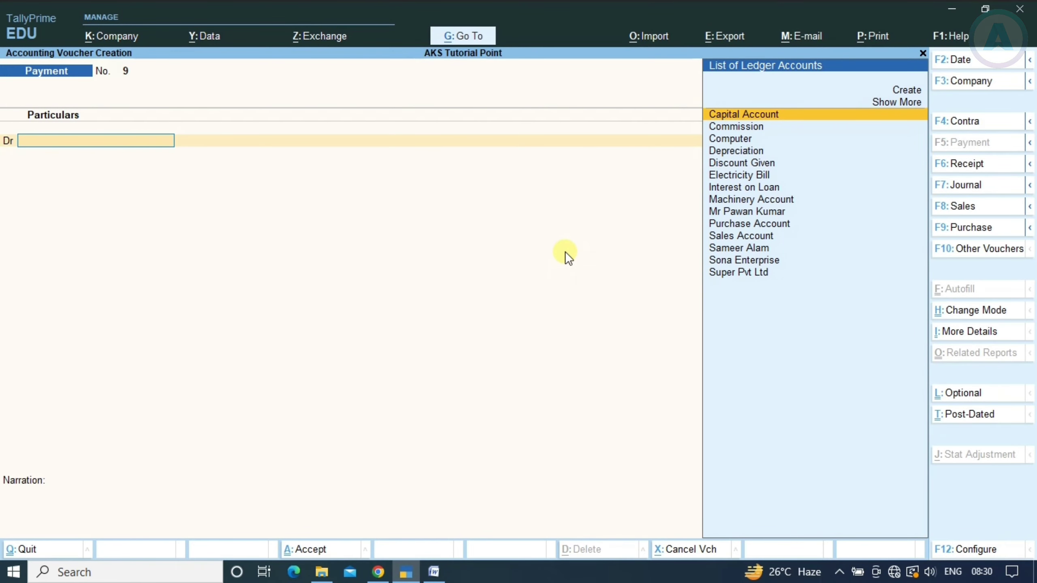
key(F4)
Credit PNB Bank Account 25,000 by cheque and debit Cash 25,000
key(Return)
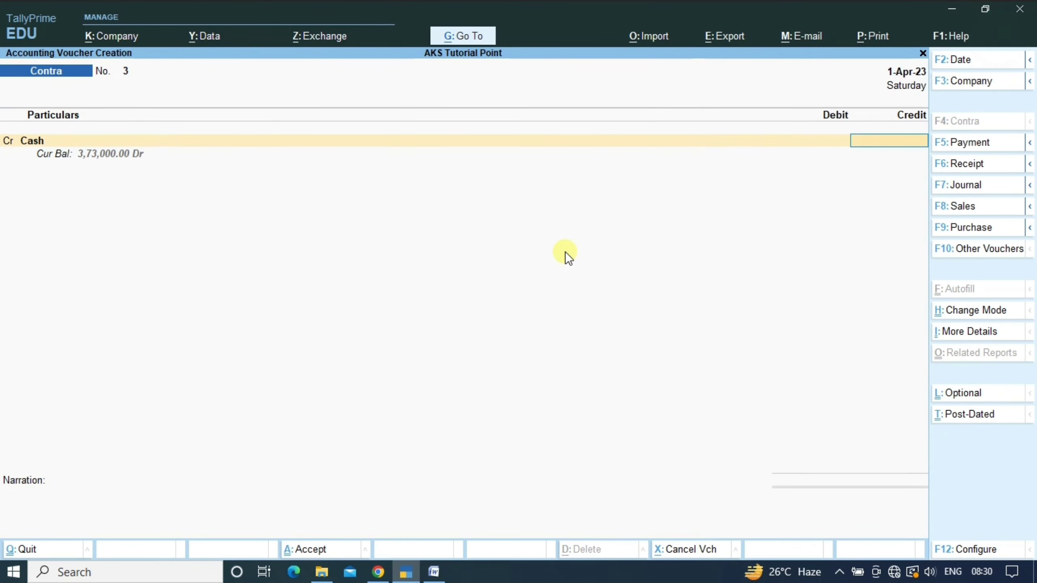
key(BackSpace)
key(Down)
key(Return)
text(25000)
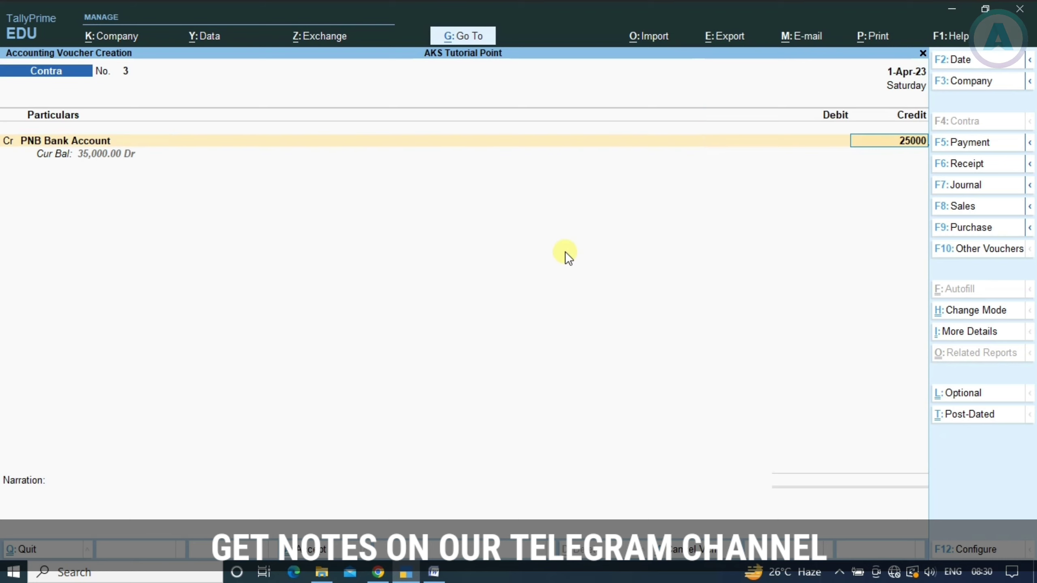
key(Return)
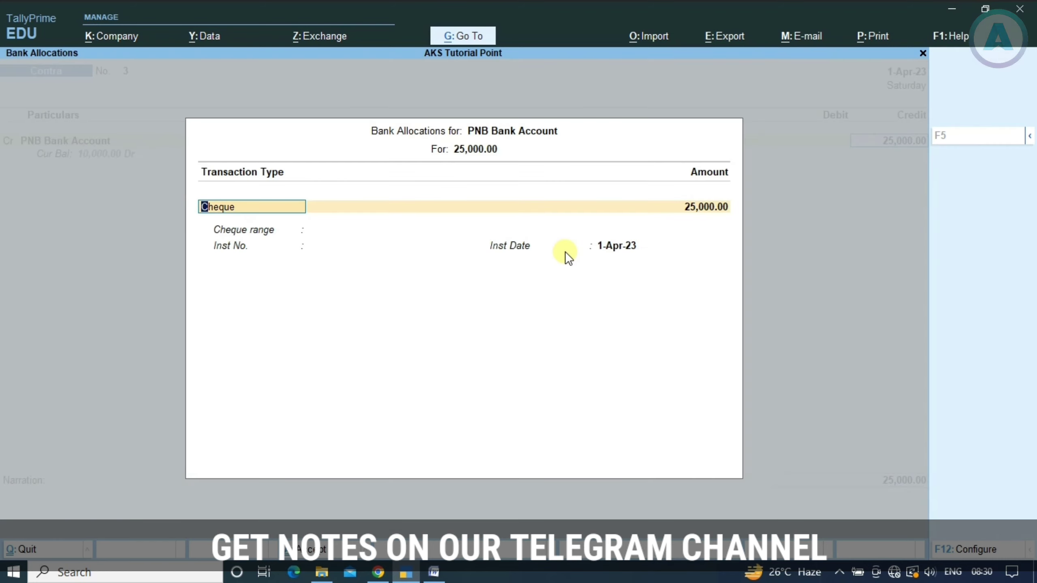
key(Return)
key(Return)
key(Return)
key(Return)
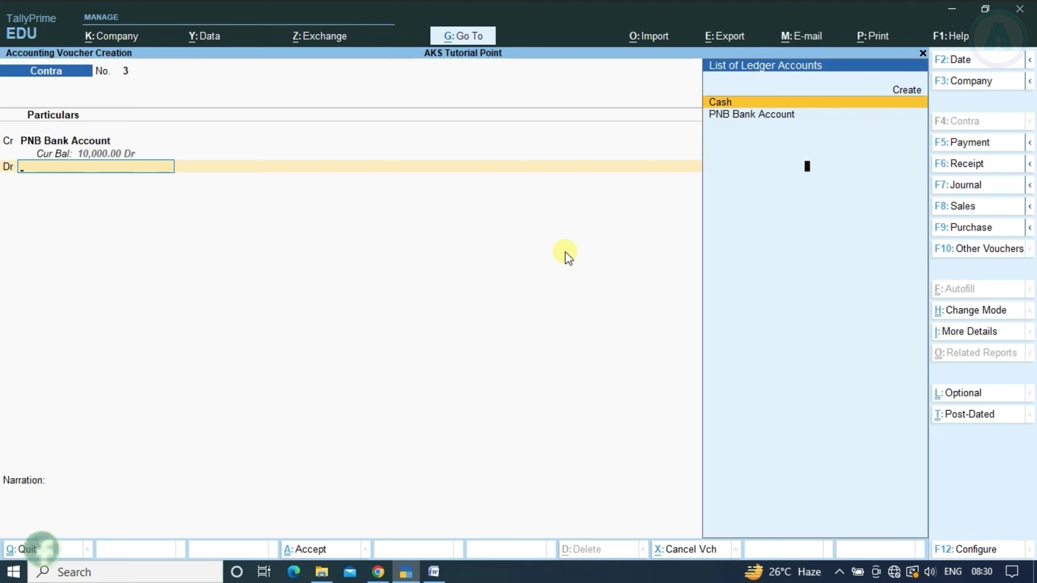
key(Return)
key(Return)
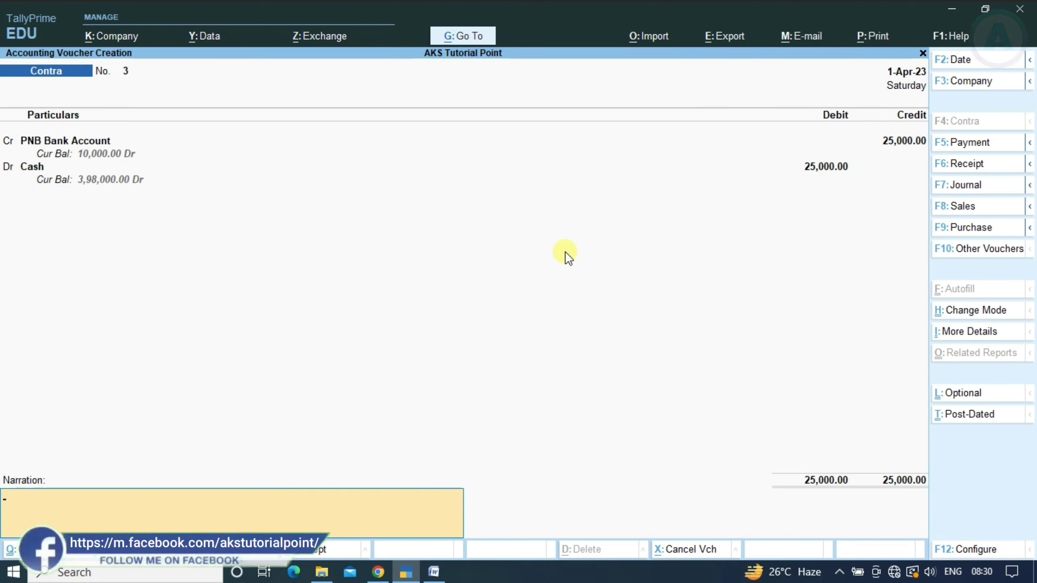
key(Return)
key(Return)
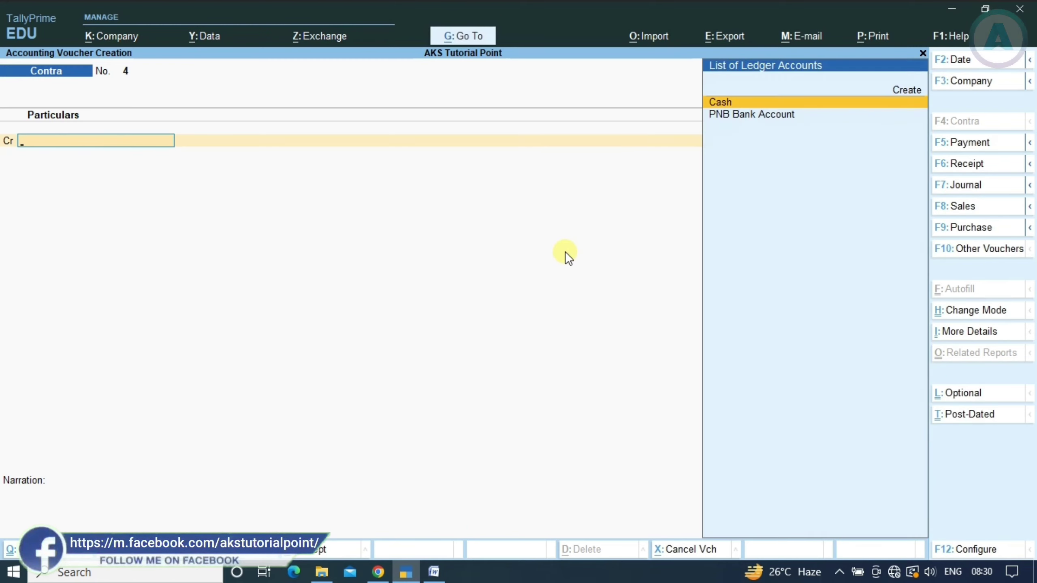
Save the contra voucher and start a Receipt voucher for the service charge entry
key(alt+Tab)
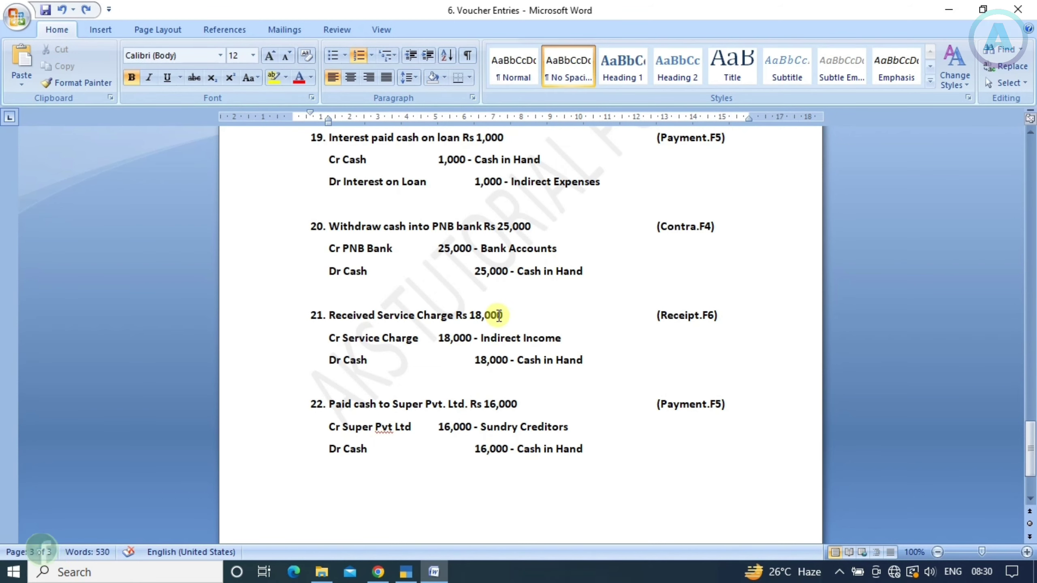
scroll(496, 314, down, 1)
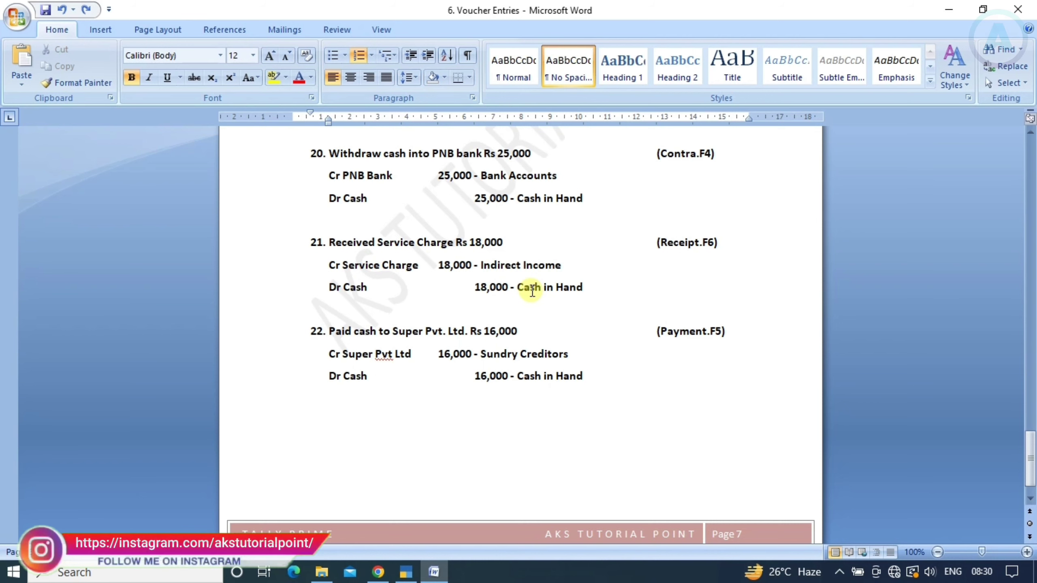
key(alt+Tab)
key(F6)
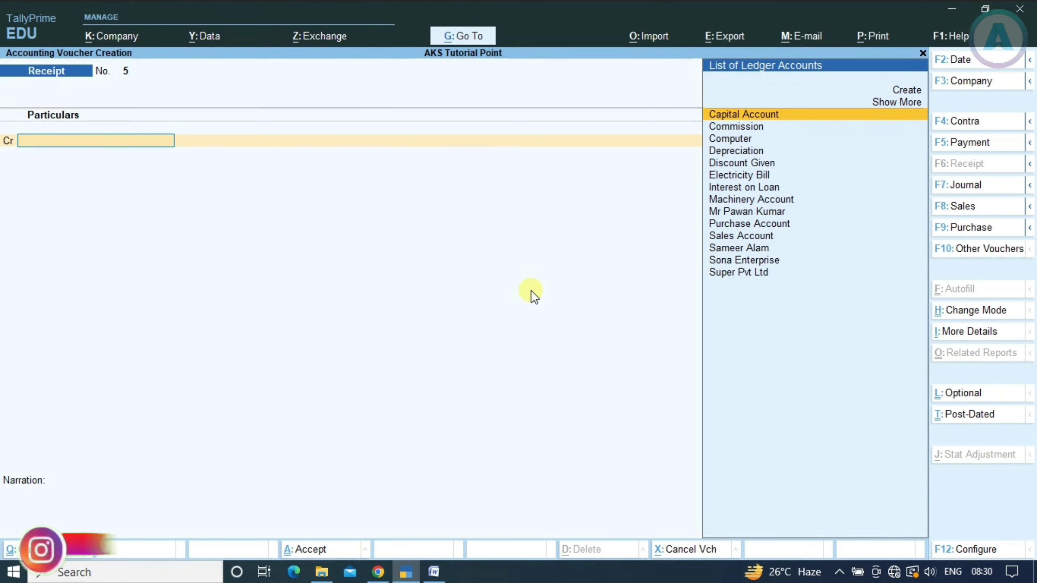
key(alt+Tab)
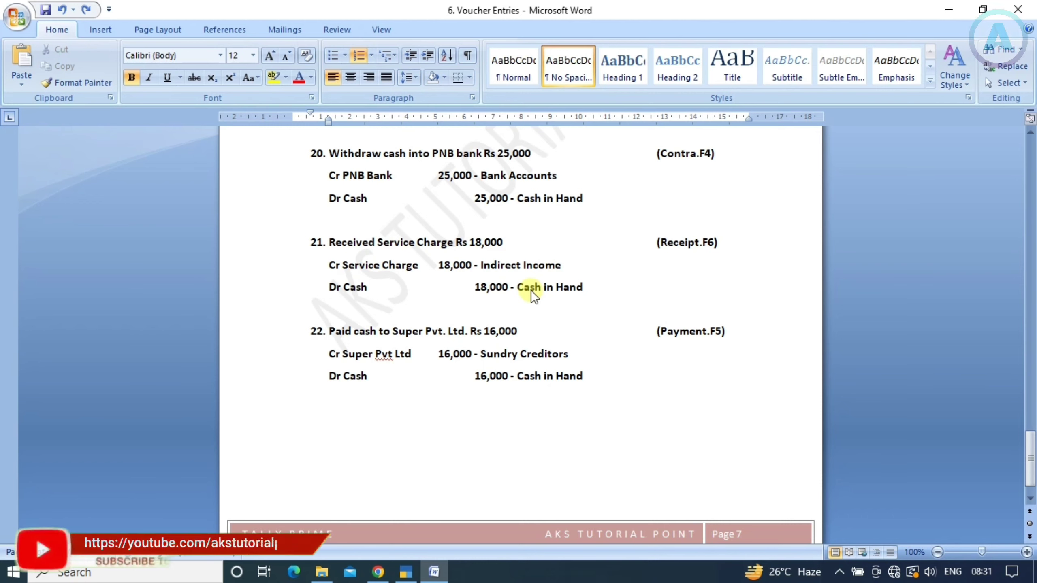
key(alt+Tab)
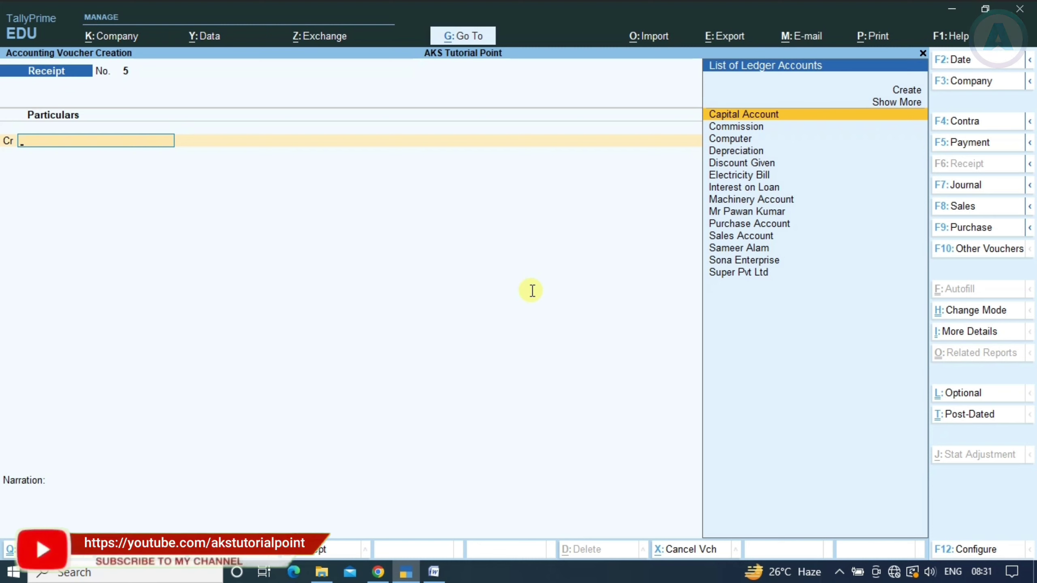
Create a Service Charge ledger under Indirect Incomes
key(alt+c)
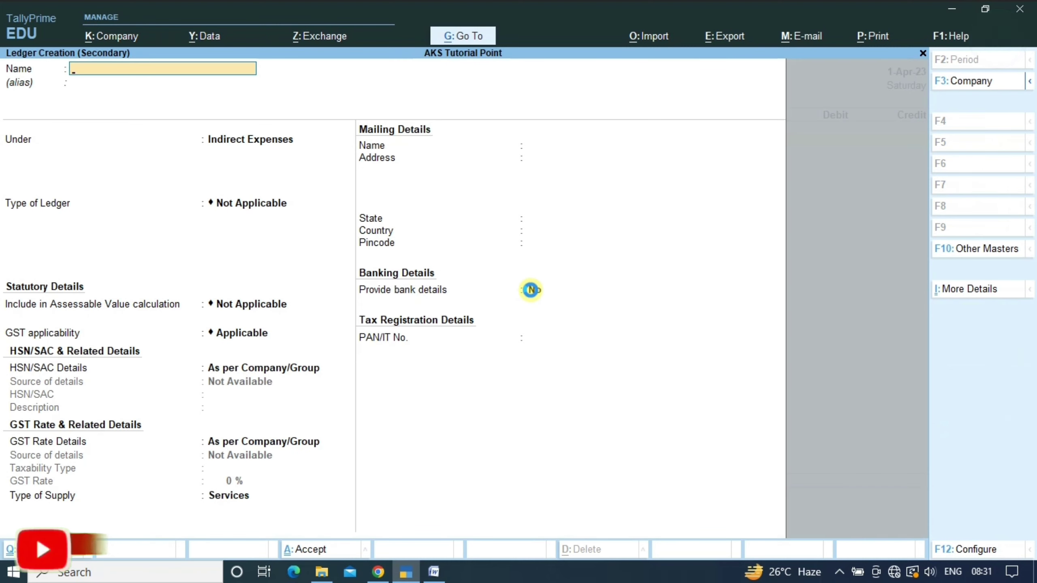
text(Servce)
key(BackSpace)
key(BackSpace)
key(BackSpace)
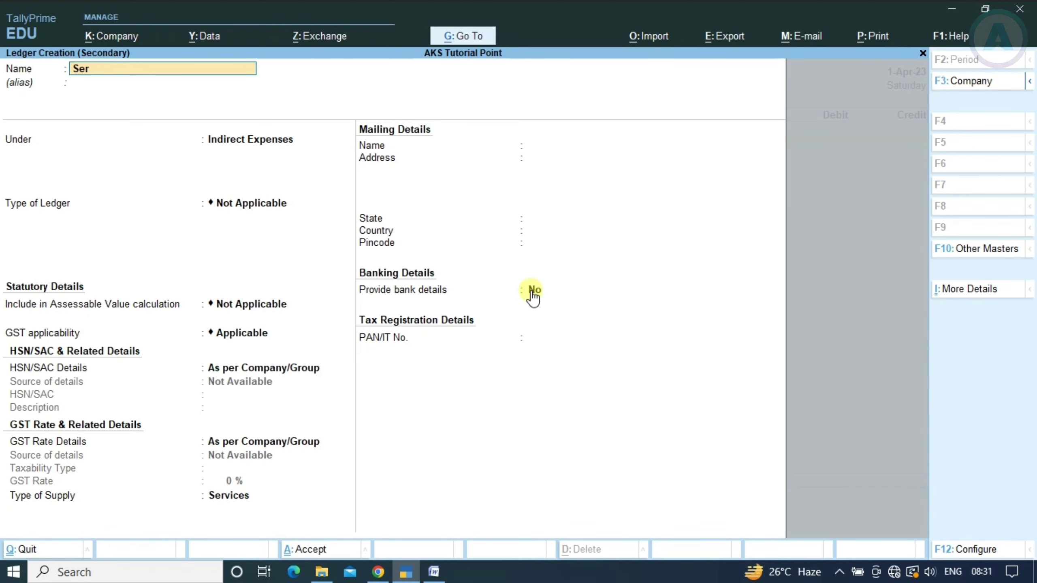
text(vice Charge)
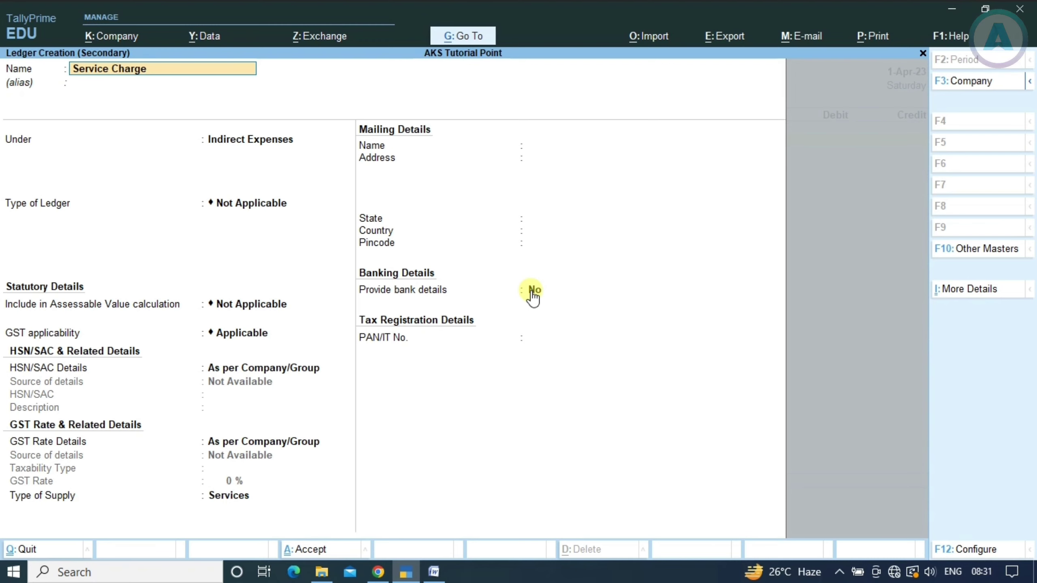
key(alt+Tab)
key(alt+Tab)
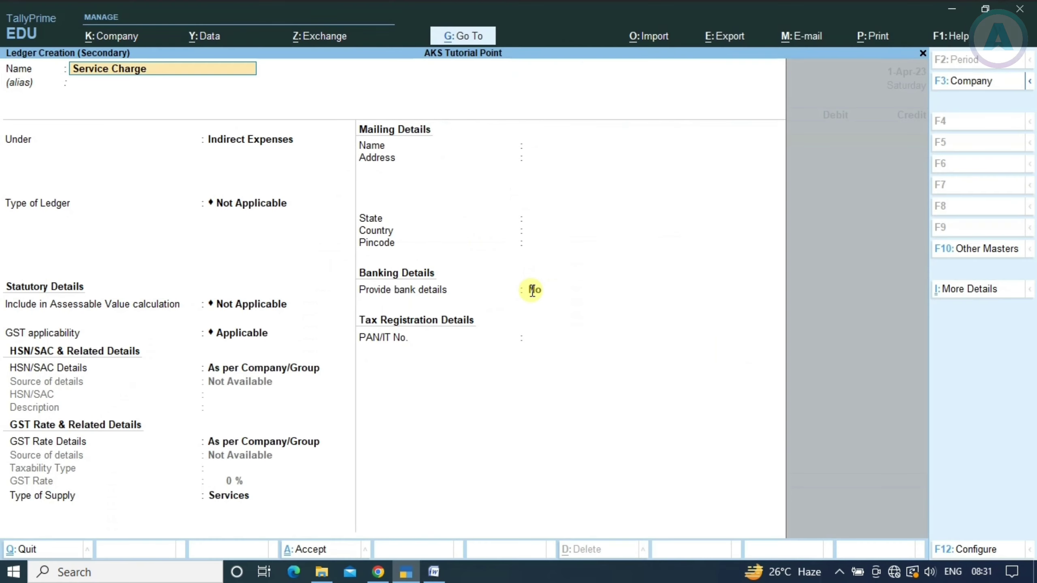
key(Return)
key(Return)
text(indir)
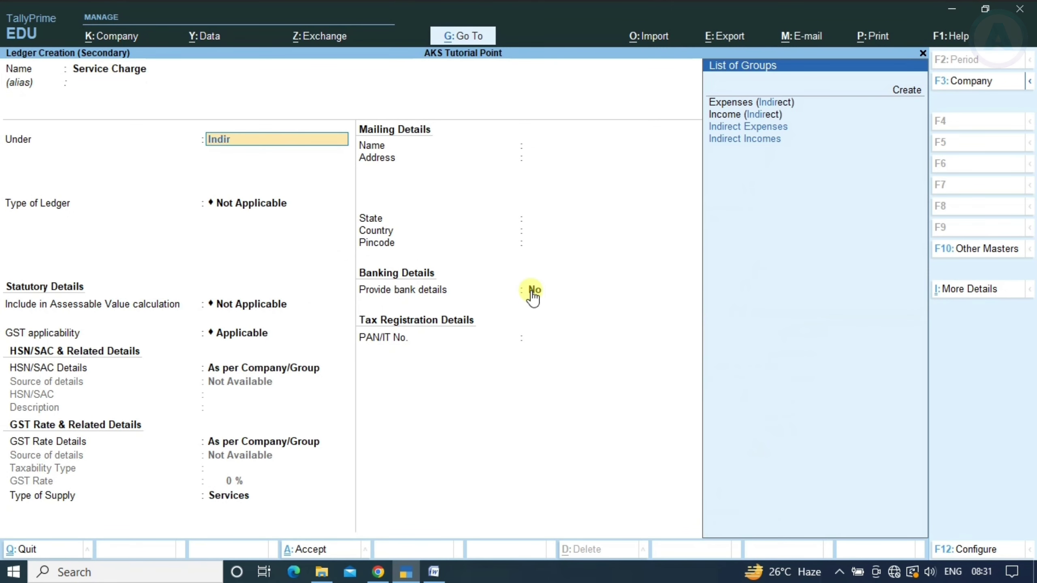
key(Down)
key(Return)
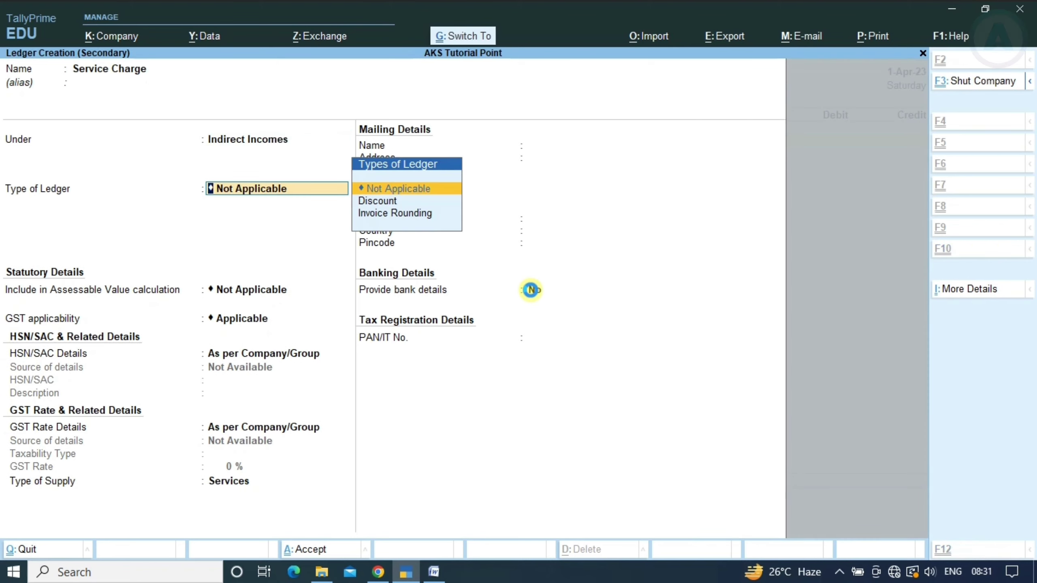
key(ctrl+a)
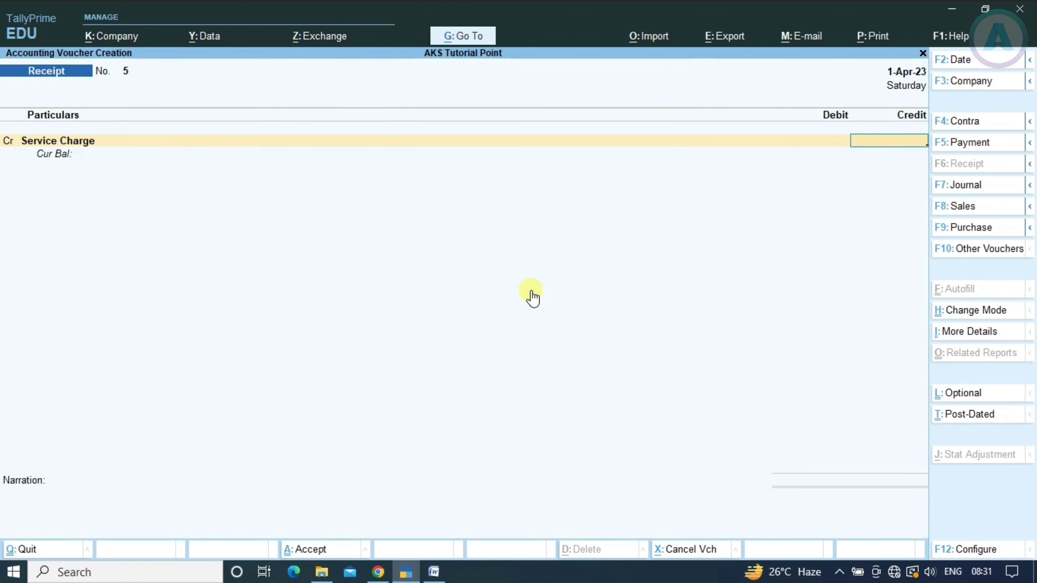
Credit Service Charge 18,000 and debit Cash 18,000, skipping the narration
key(alt+Tab)
key(alt+Tab)
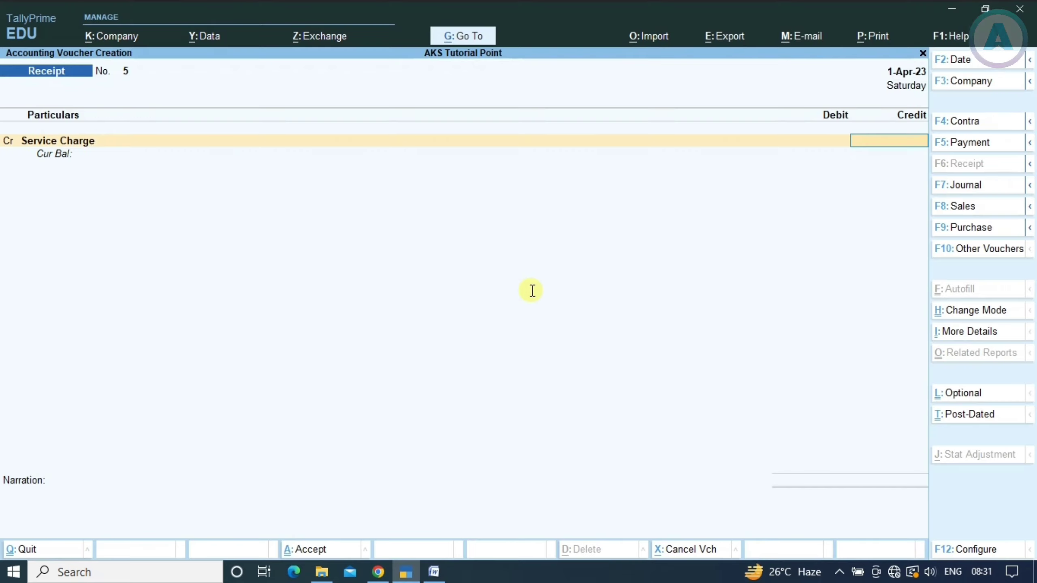
text(18000)
key(Return)
key(Return)
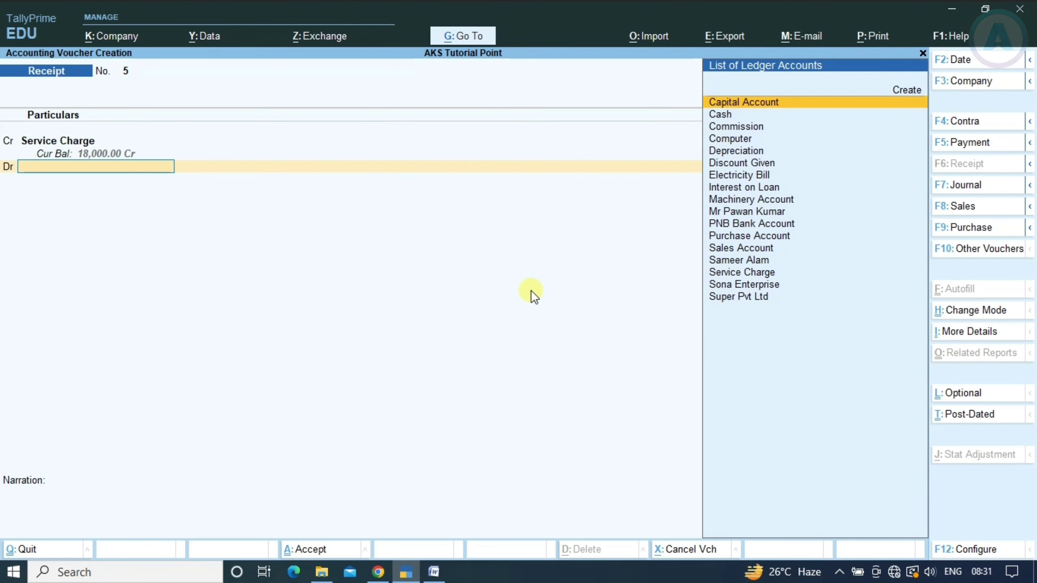
text(cas)
key(Return)
key(alt+Tab)
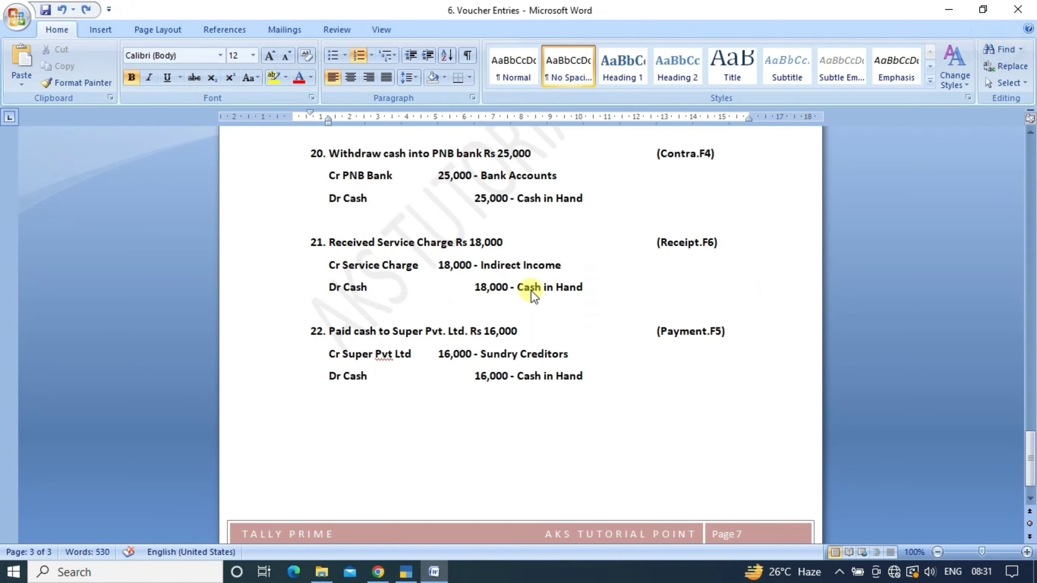
key(alt+Tab)
key(Return)
key(Return)
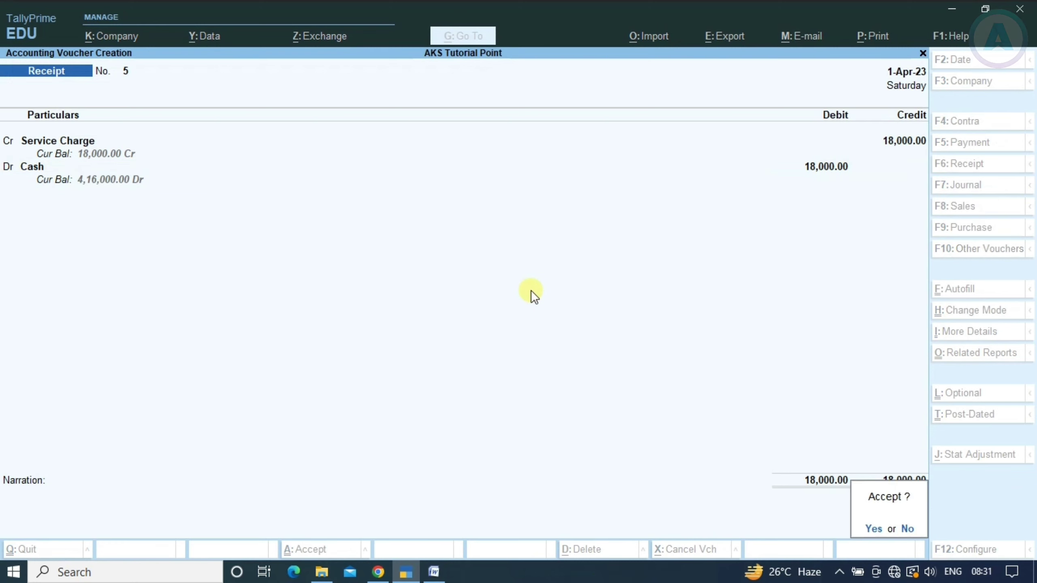
key(Return)
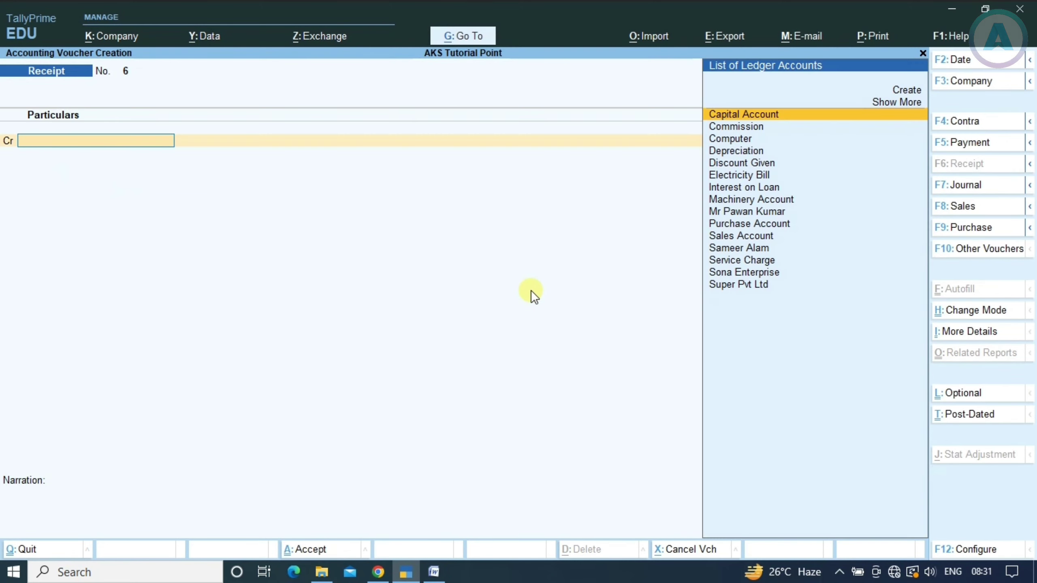
Switch to a Payment voucher and debit Super Pvt Ltd as the next transaction from the notes
key(alt+Tab)
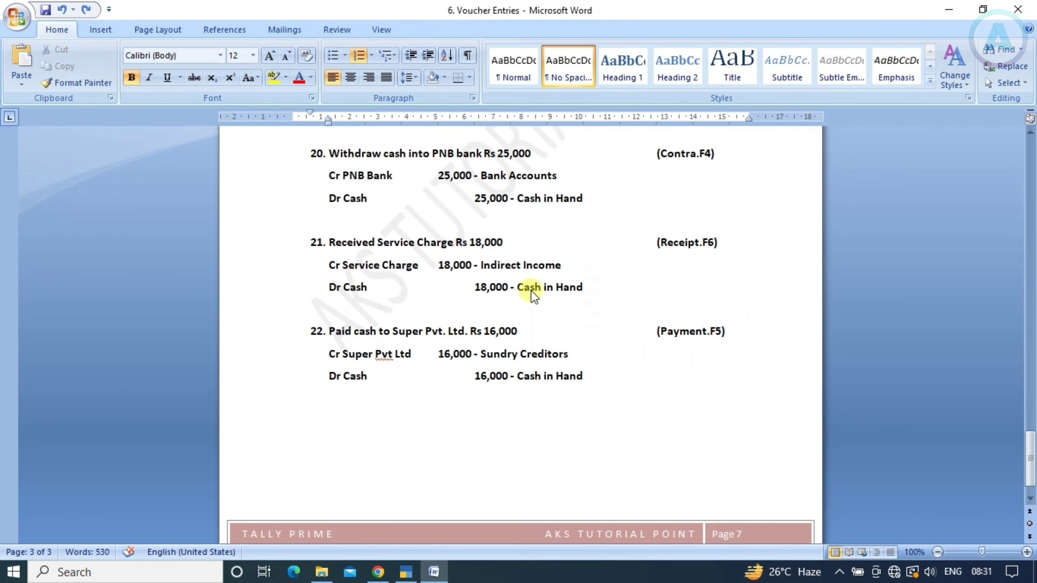
scroll(531, 290, down, 1)
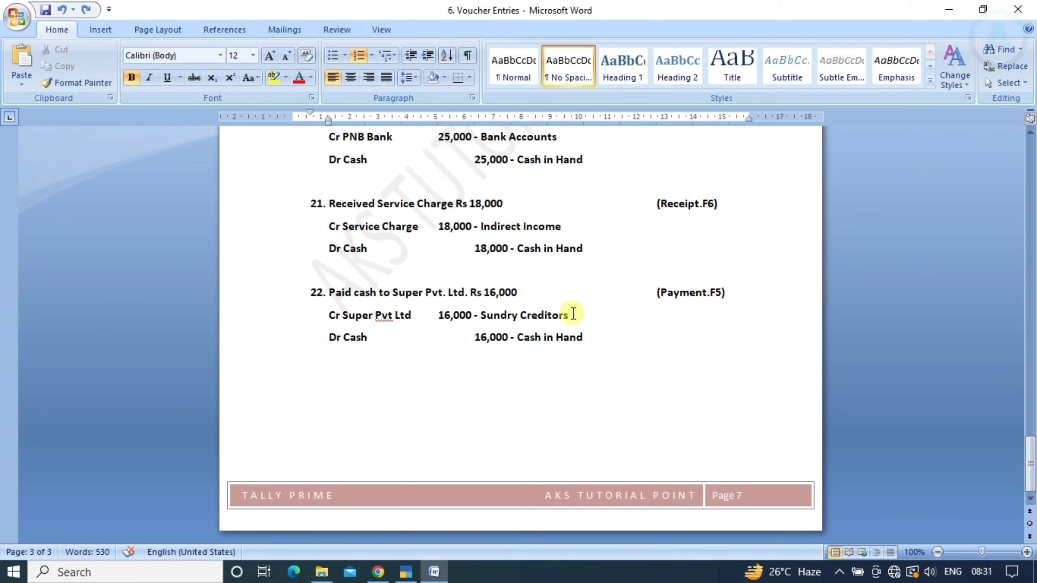
key(alt+Tab)
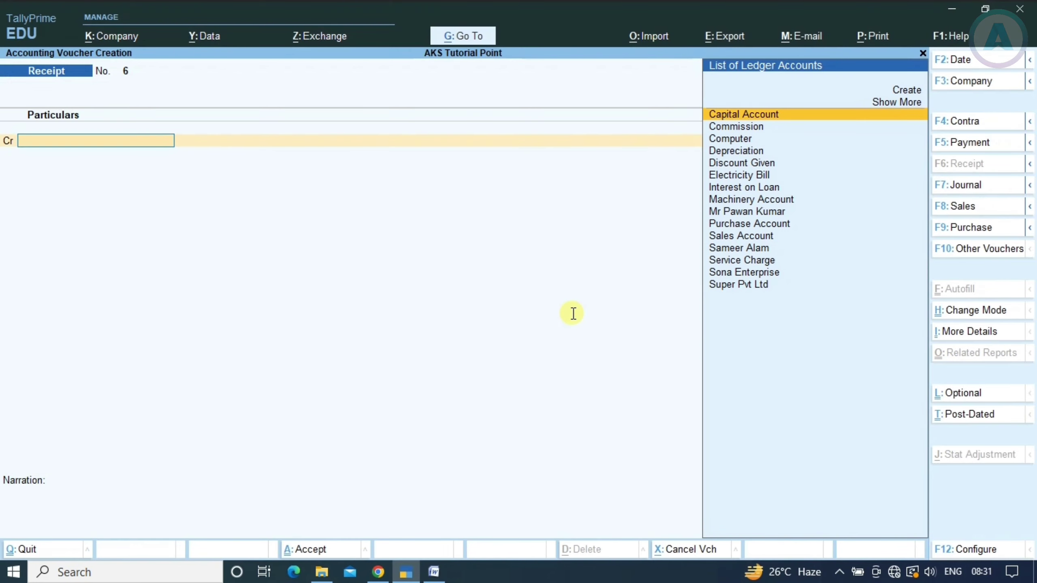
text(Sup)
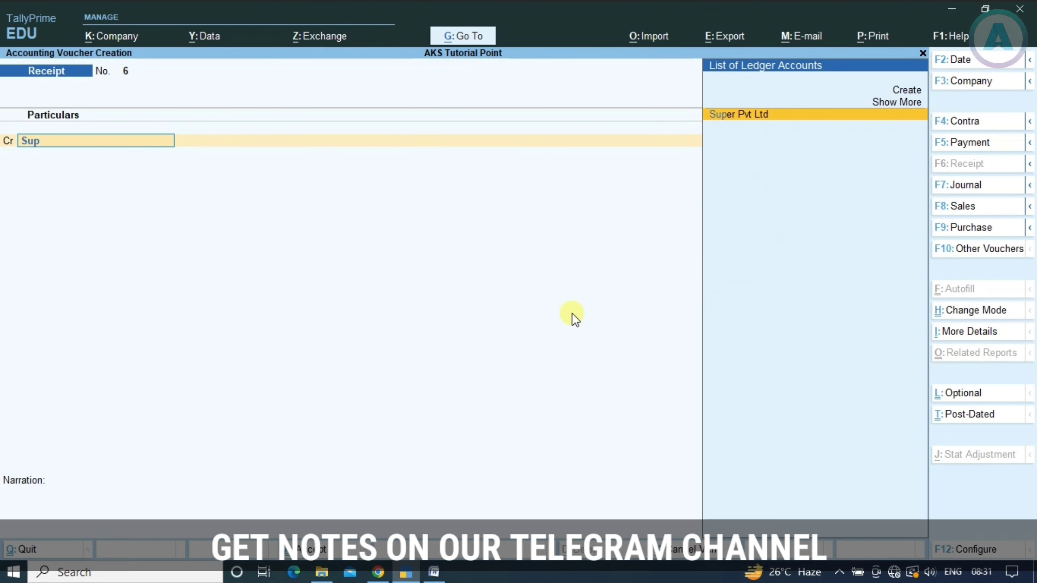
key(BackSpace)
key(BackSpace)
key(BackSpace)
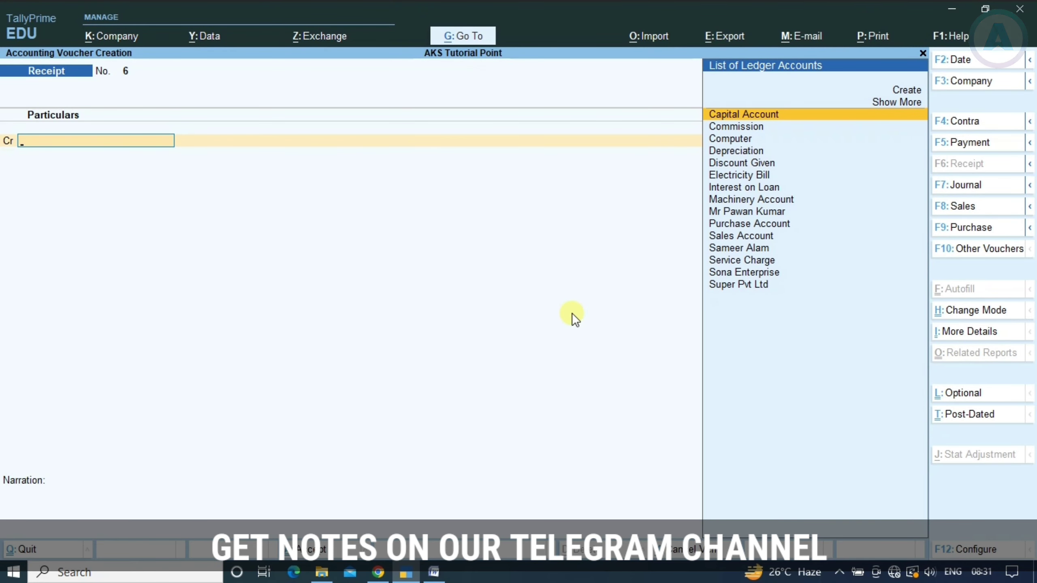
key(F5)
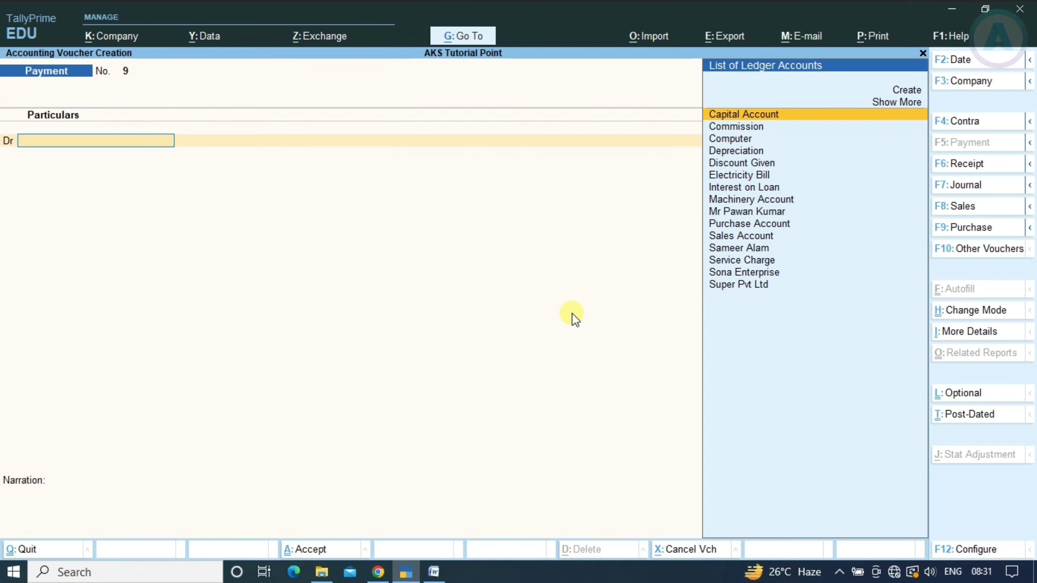
text(Super)
key(Return)
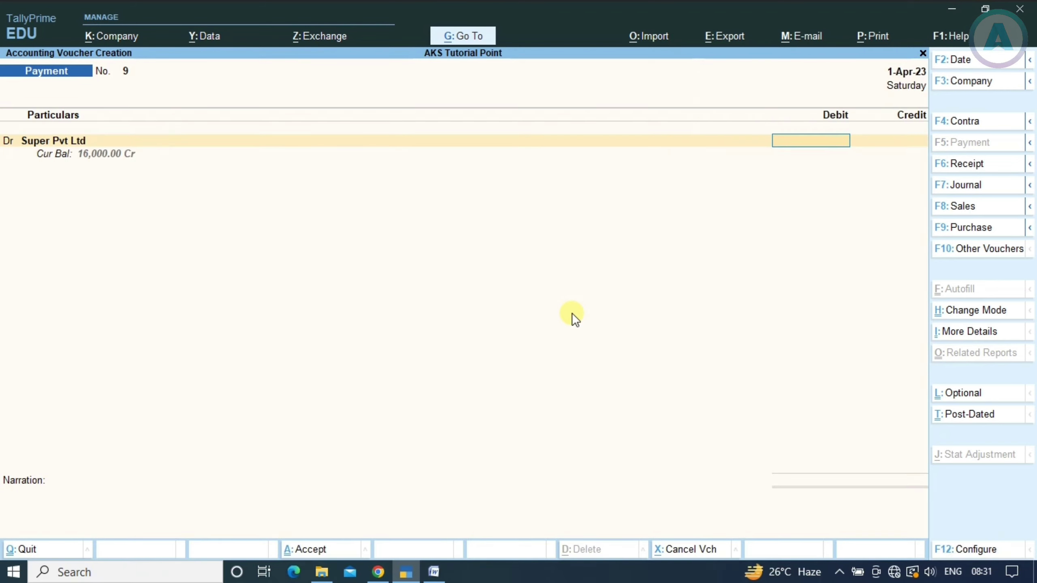
Enter 16,000 for Super Pvt Ltd, settling pending bill 2 in full
key(alt+Tab)
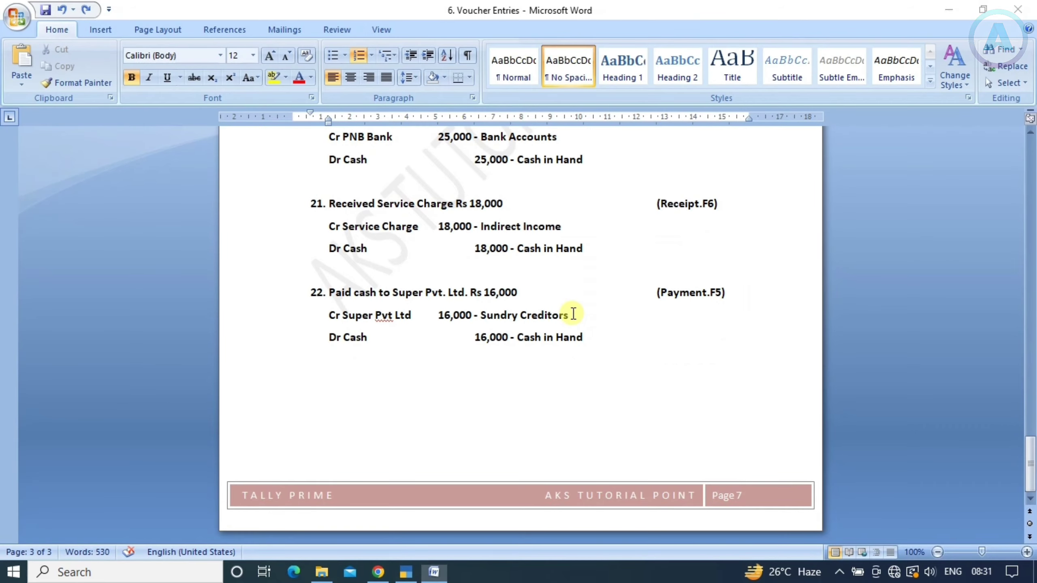
key(alt+Tab)
text(16,000)
key(Return)
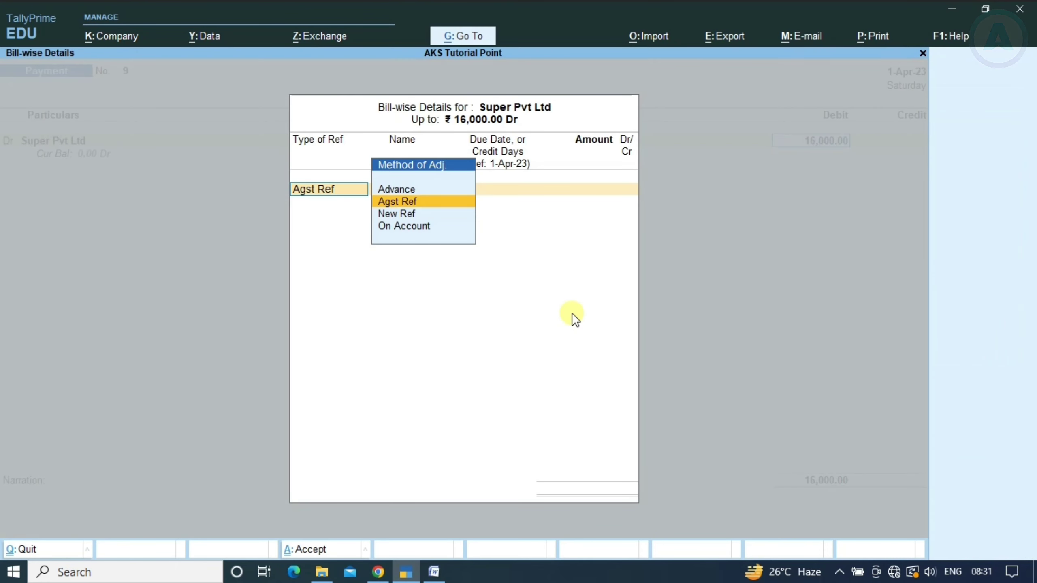
key(Return)
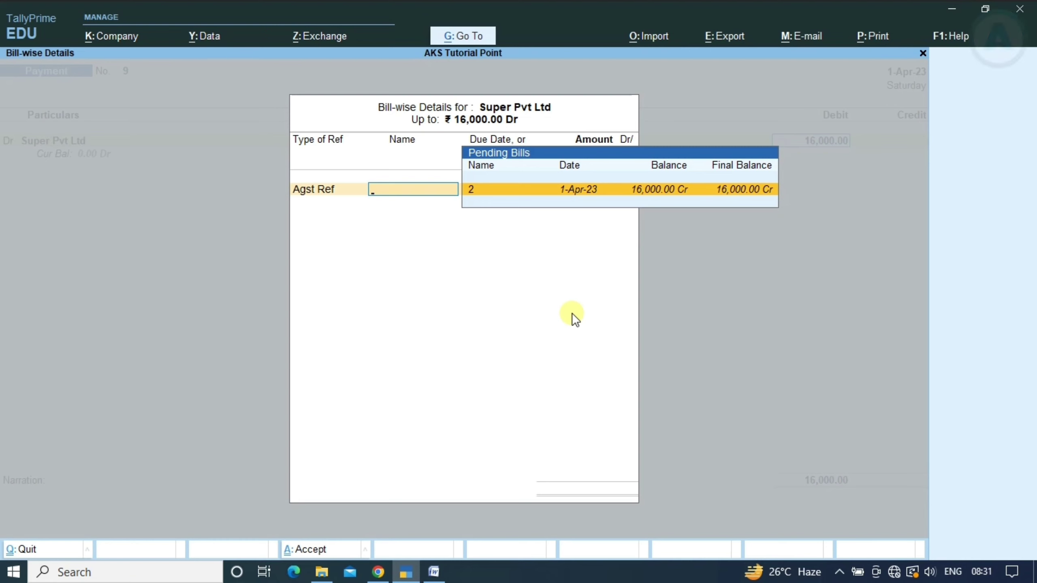
key(Return)
key(Return)
key(Return)
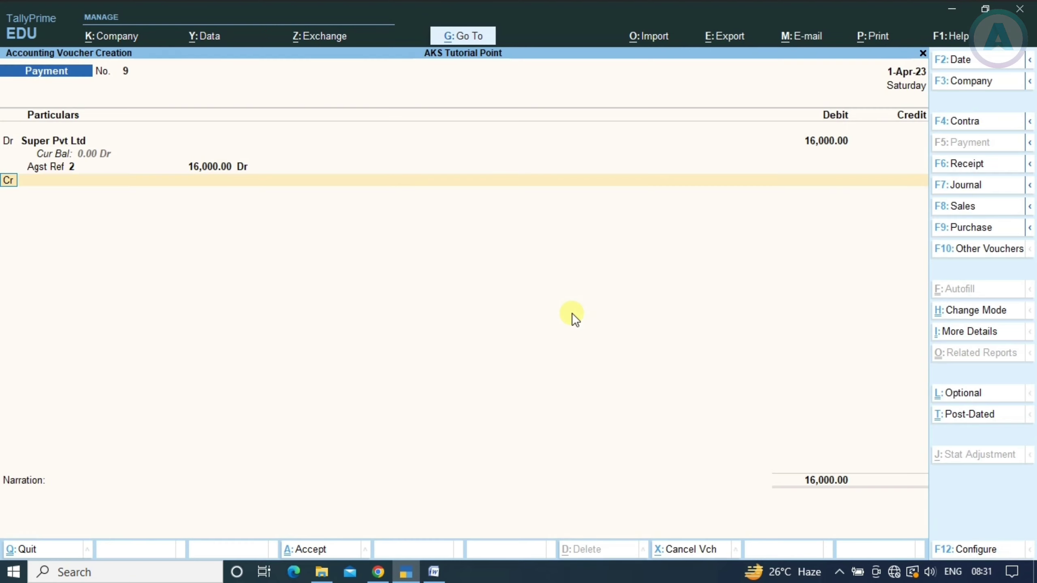
Credit Cash 16,000, save payment voucher 9, and return to Gateway of Tally
key(Down)
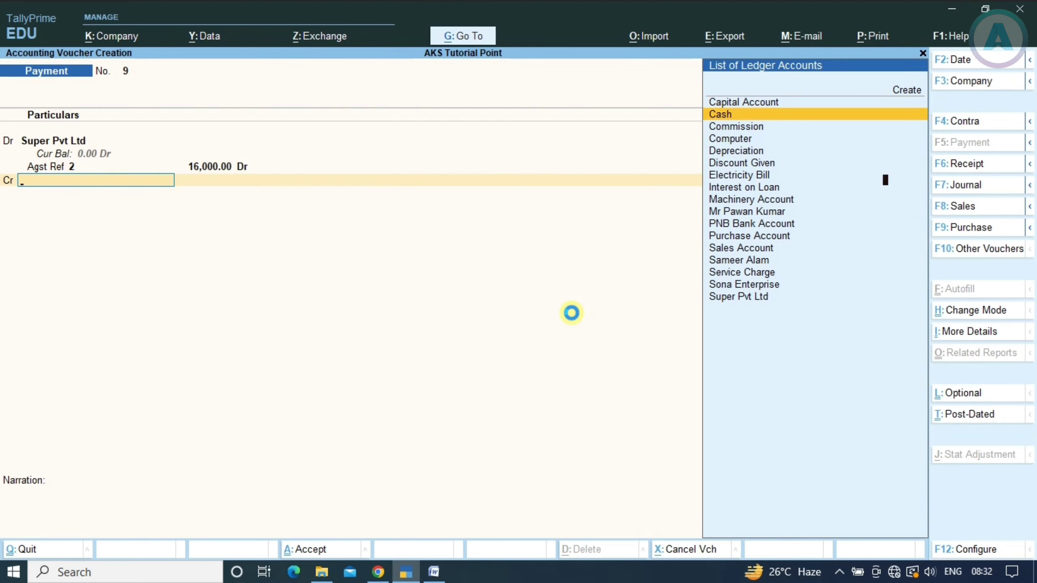
key(Return)
key(Return)
key(Return)
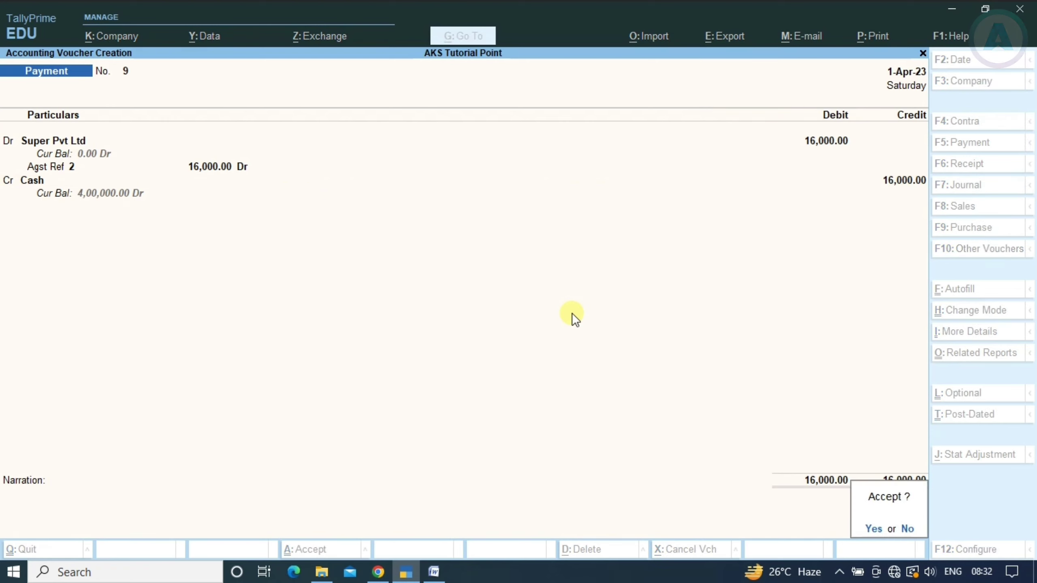
key(y)
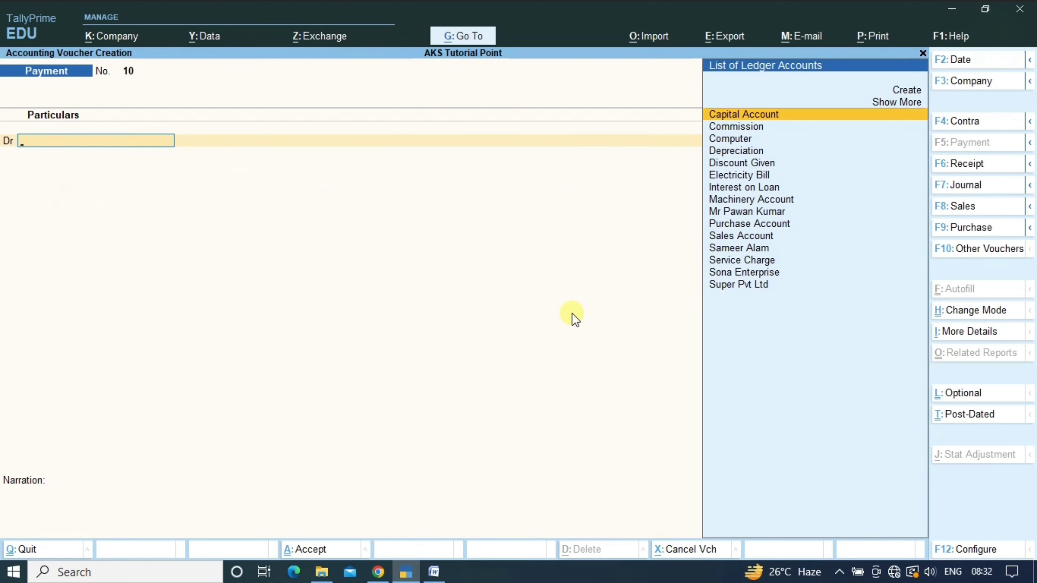
key(Escape)
key(Escape)
key(n)
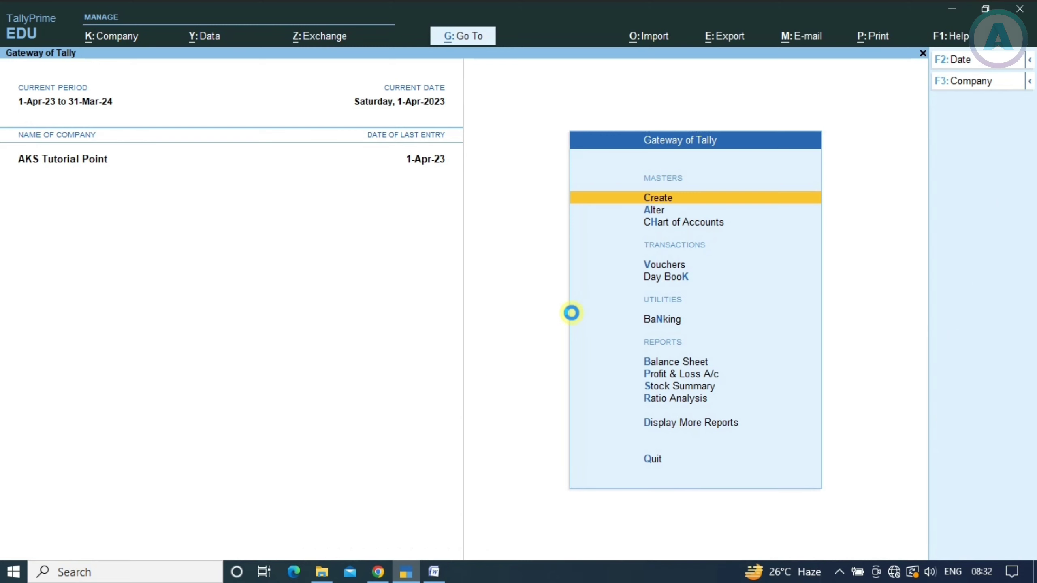
key(d)
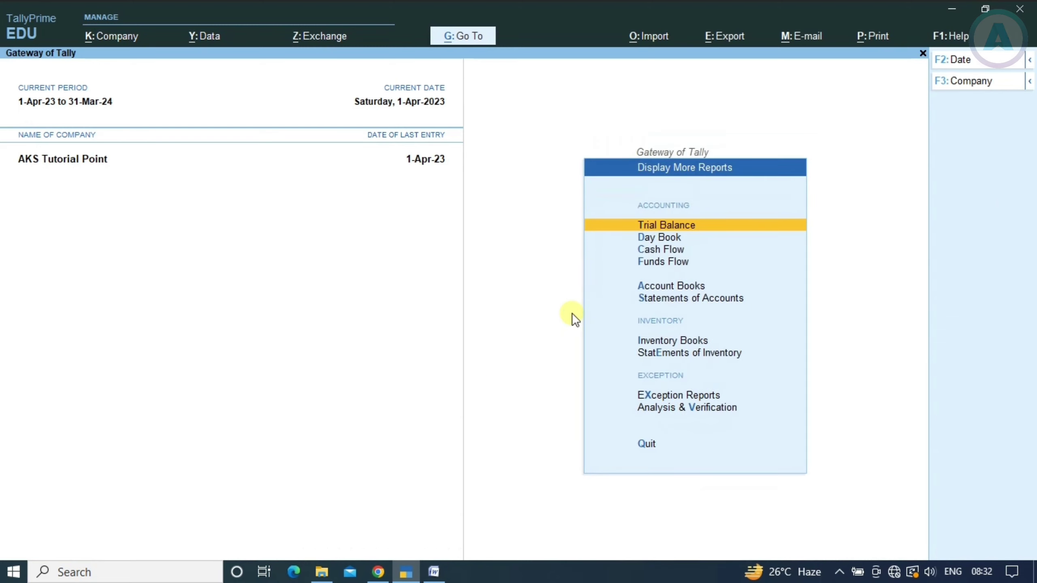
key(k)
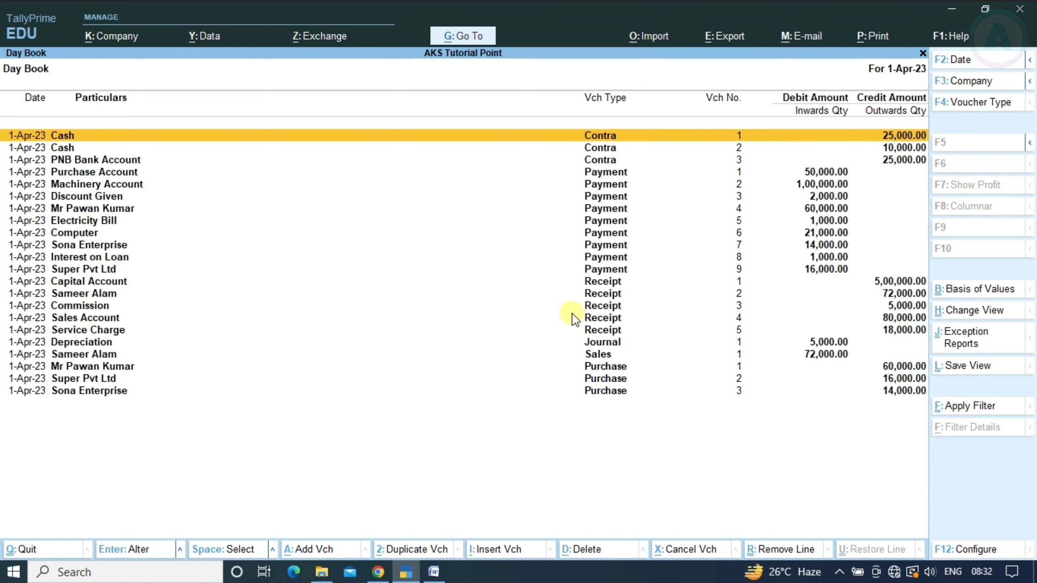
key(Down)
key(Down)
key(Down)
key(Up)
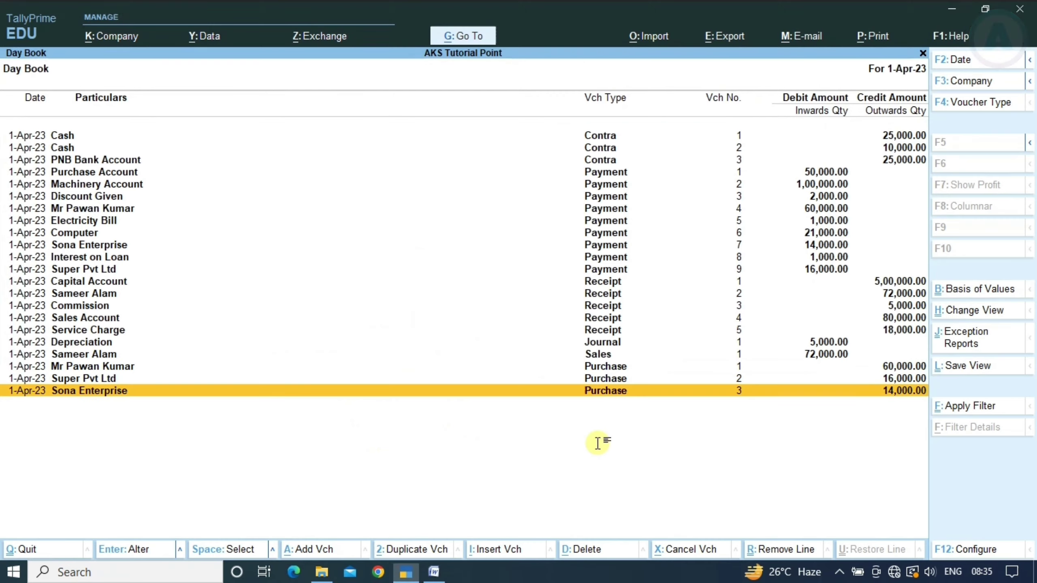
key(alt+Tab)
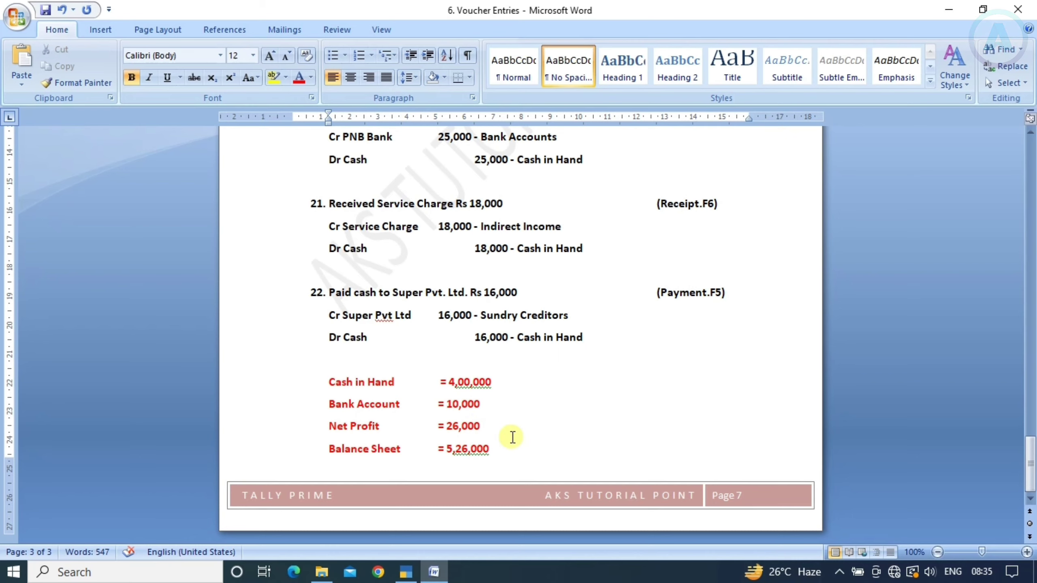
key(alt+Tab)
key(Escape)
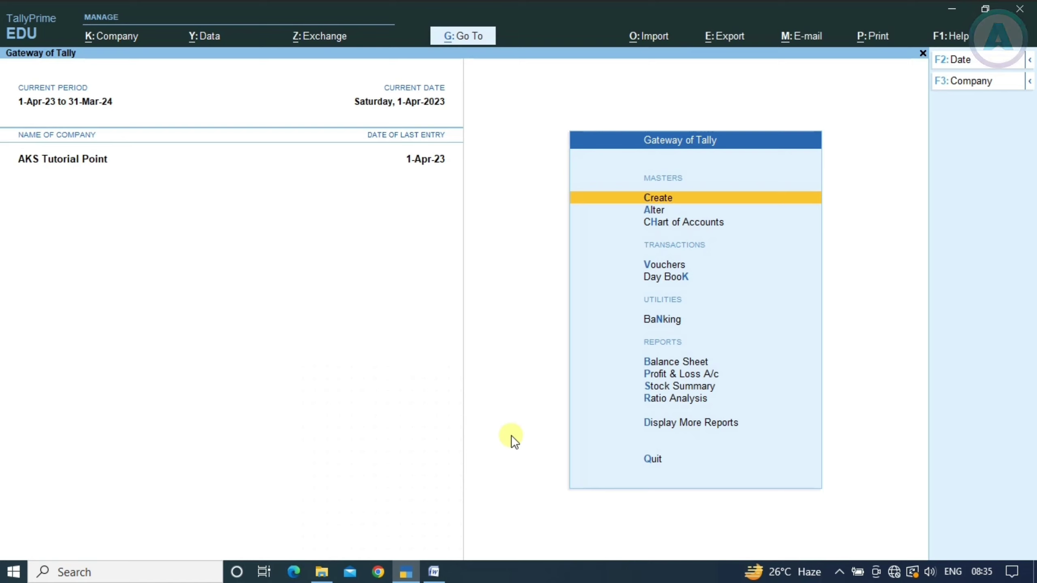
key(Down)
key(Down)
key(Down)
key(Down)
key(Down)
key(Down)
key(Down)
key(Down)
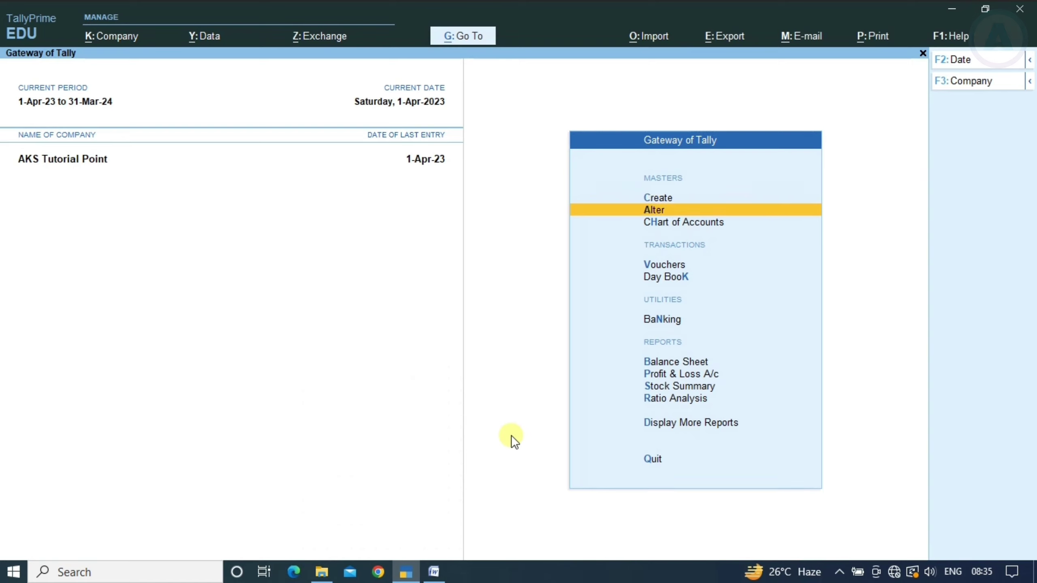
key(Up)
key(Up)
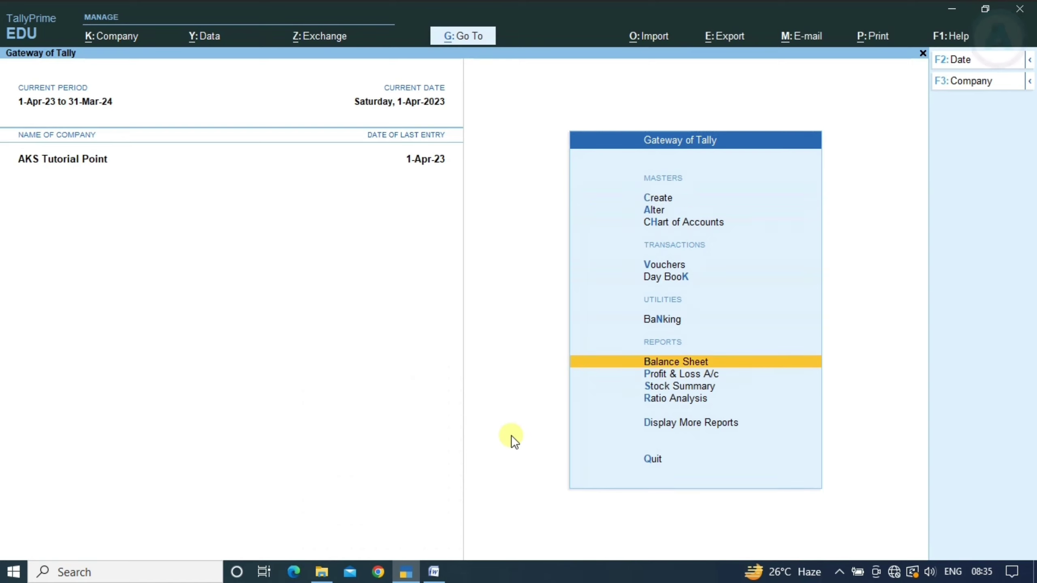
key(Return)
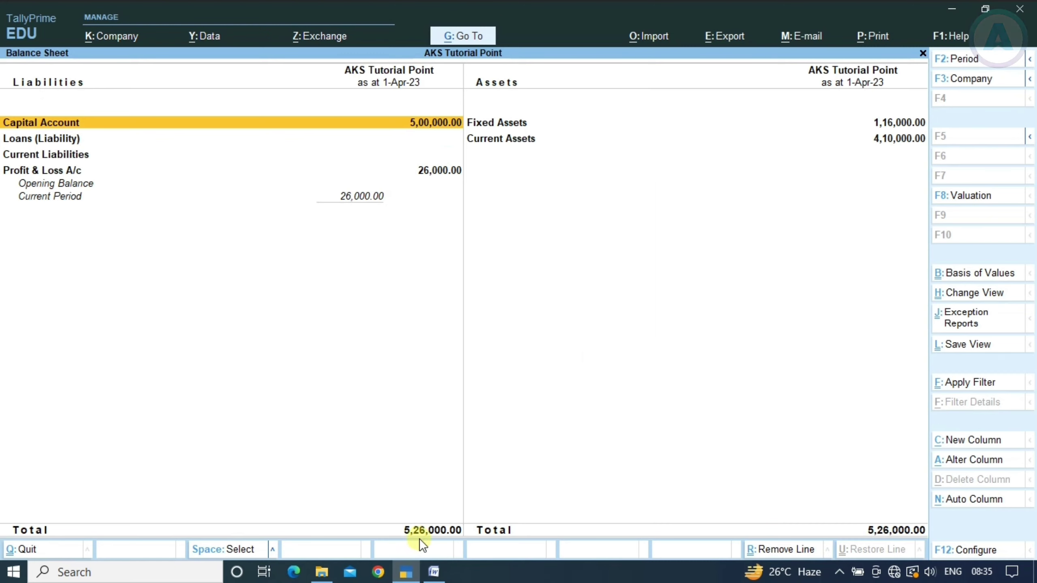
click(433, 572)
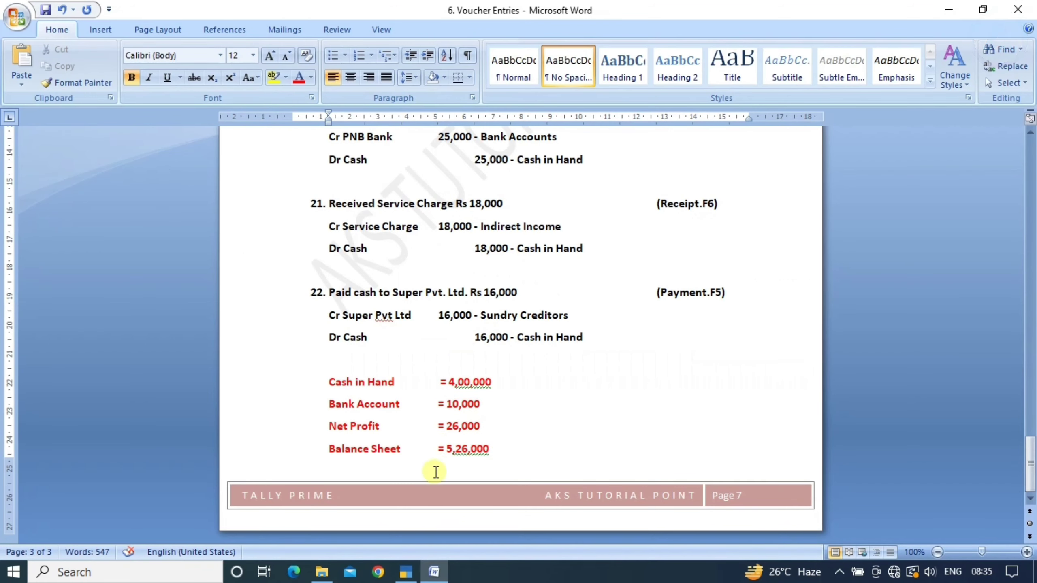
drag(444, 456, 489, 451)
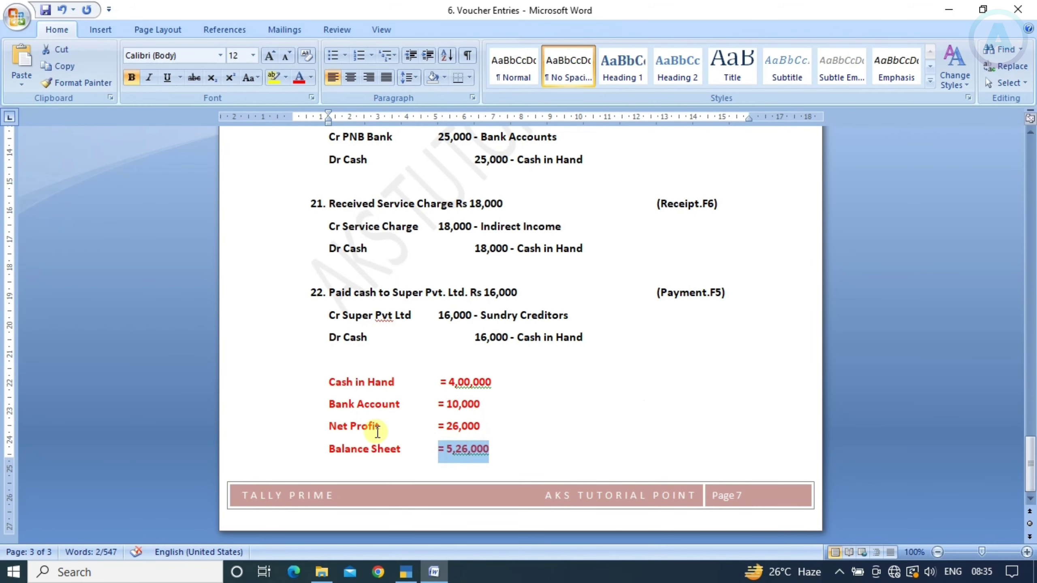
key(alt+Tab)
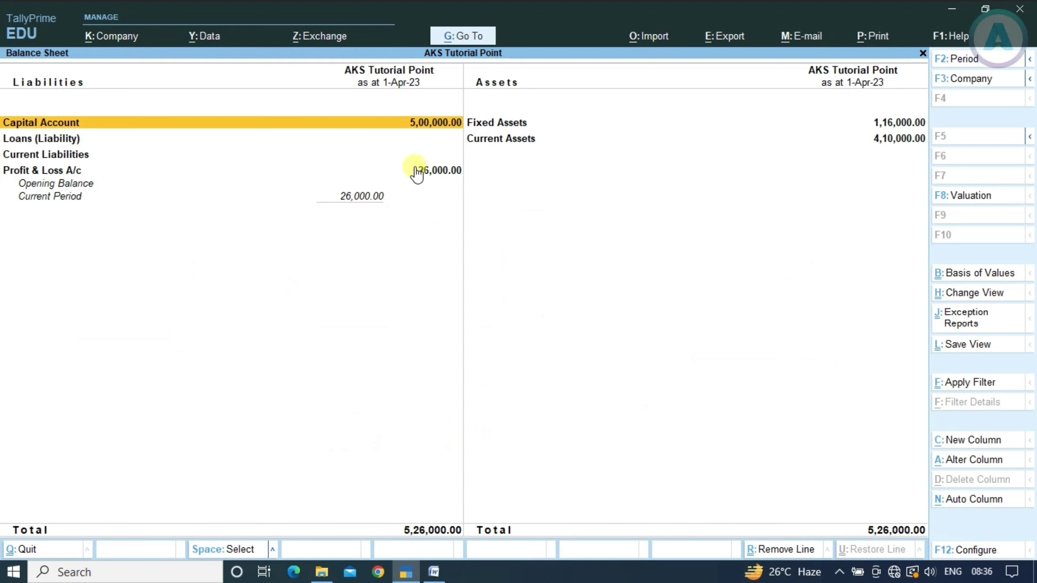
key(Down)
key(Down)
key(Down)
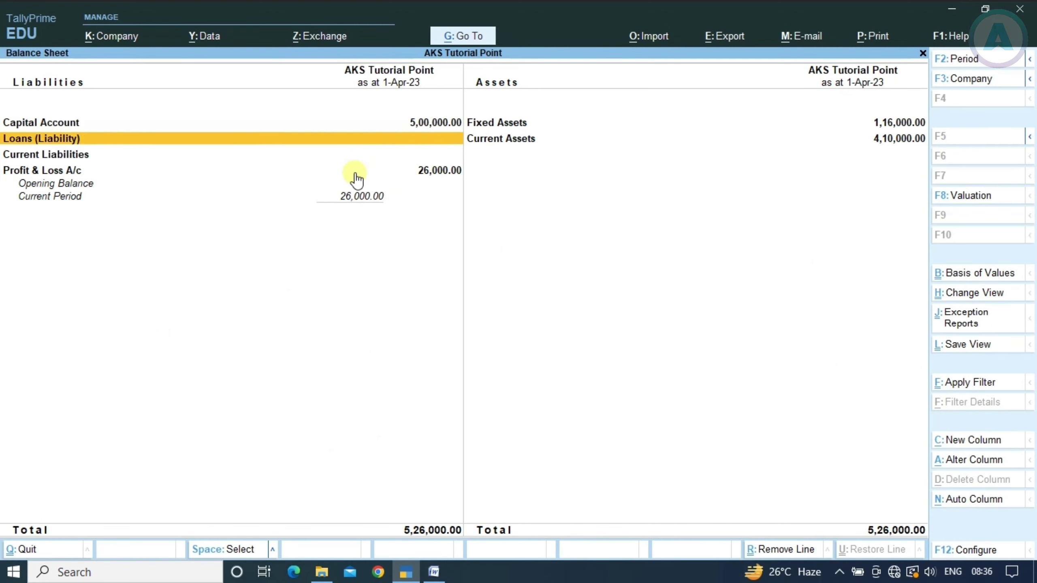
key(Return)
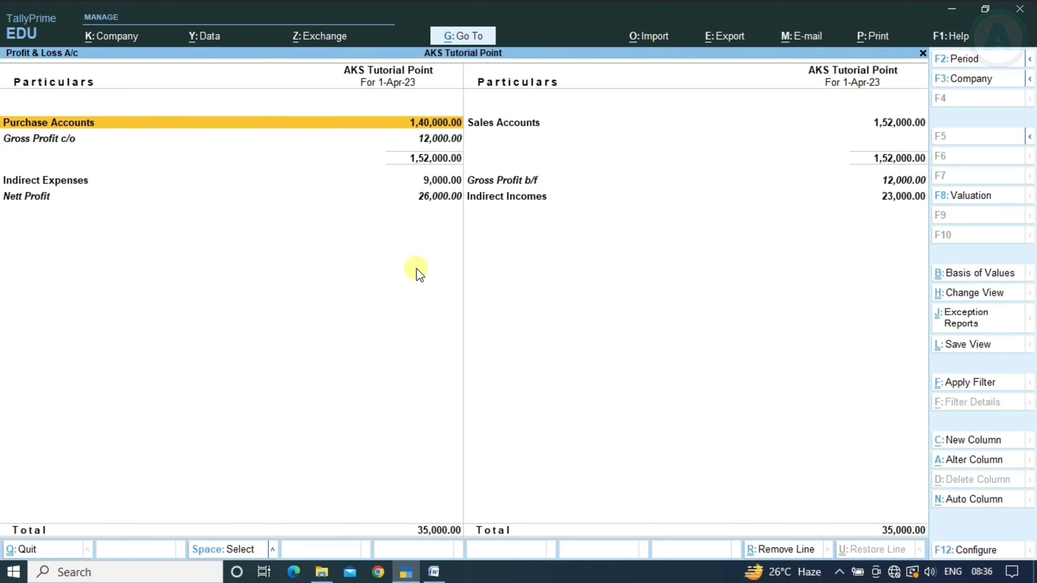
click(421, 198)
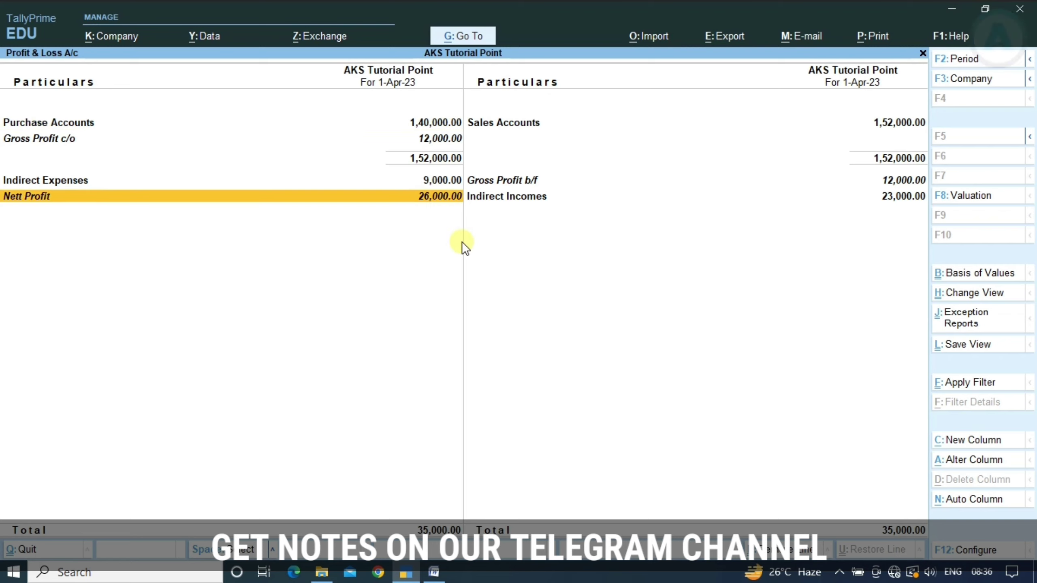
key(alt+Tab)
drag(439, 427, 480, 426)
click(451, 403)
key(alt+Tab)
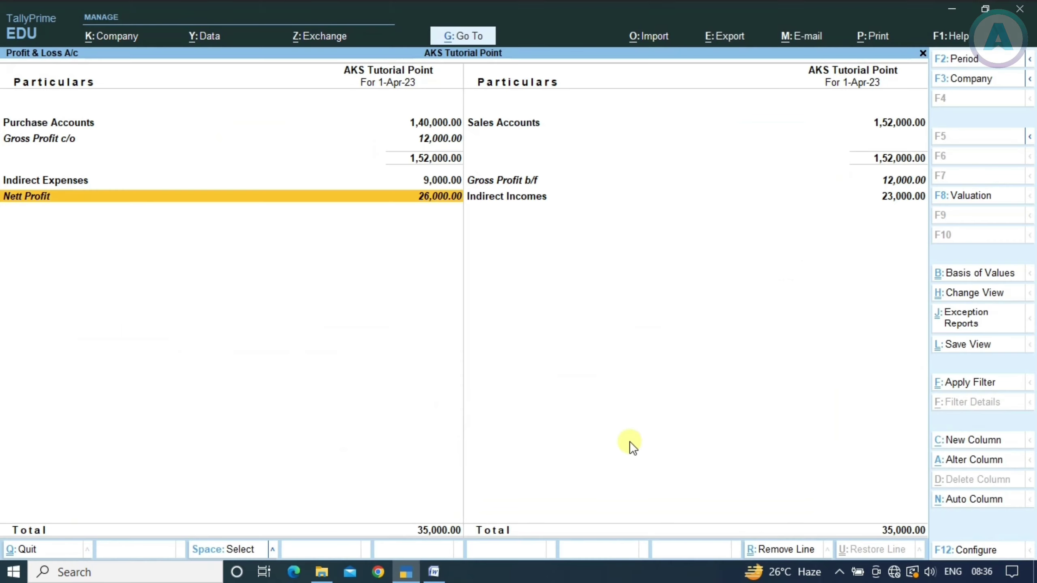
key(Escape)
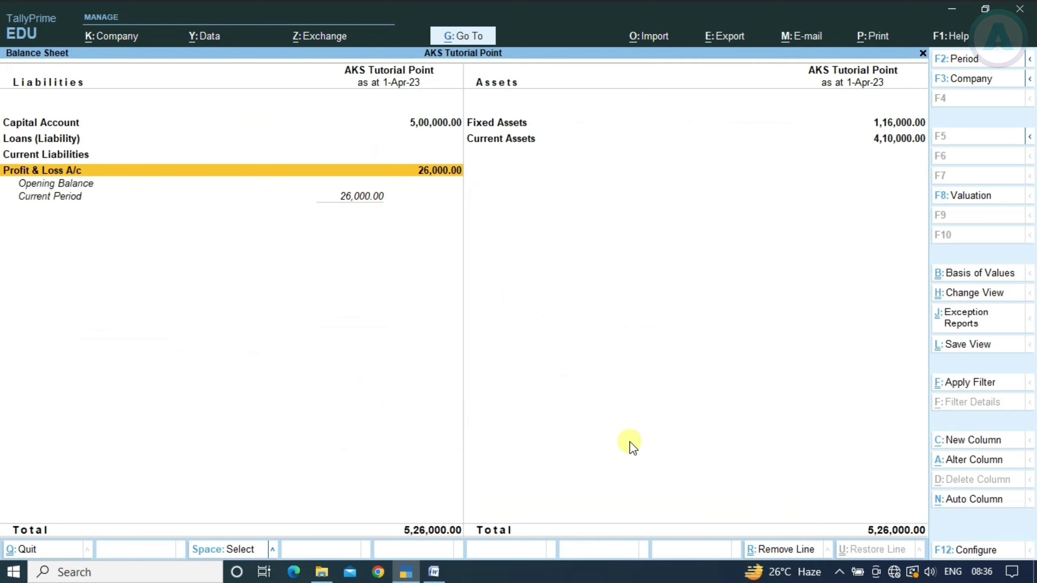
key(Up)
key(Up)
key(Right)
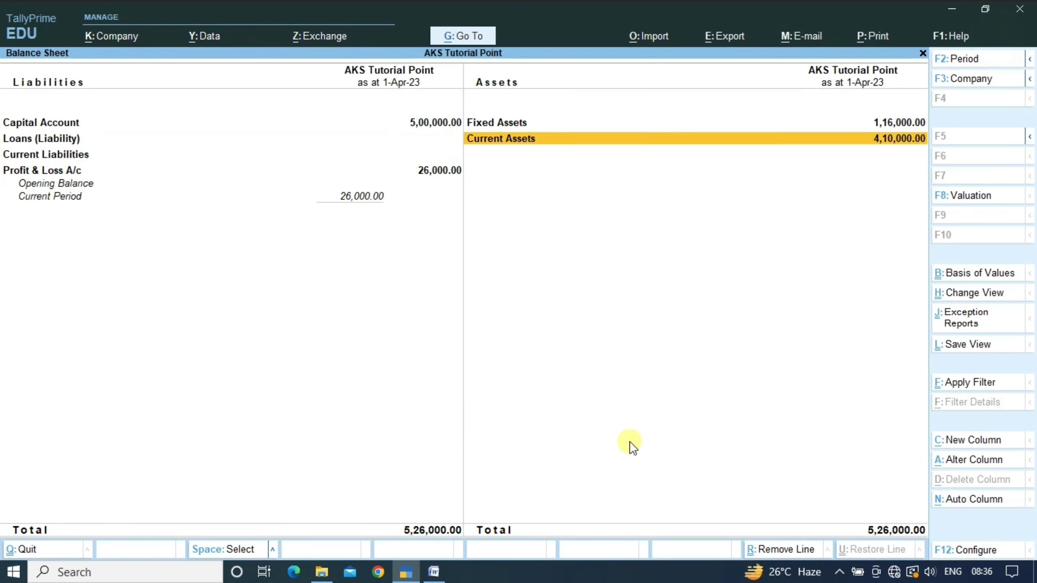
key(Return)
key(Down)
key(Down)
key(alt+Tab)
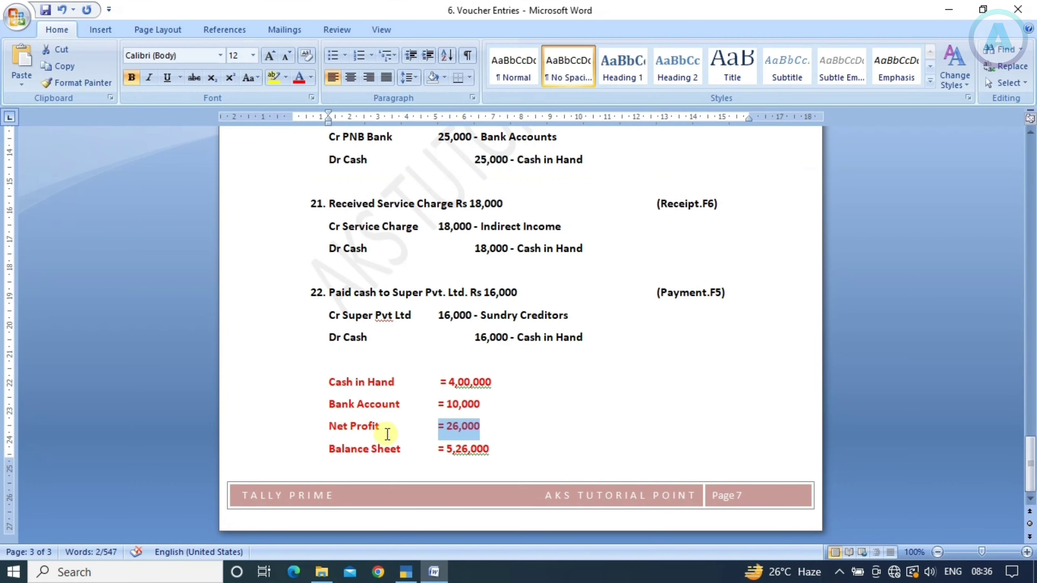
drag(437, 404, 481, 405)
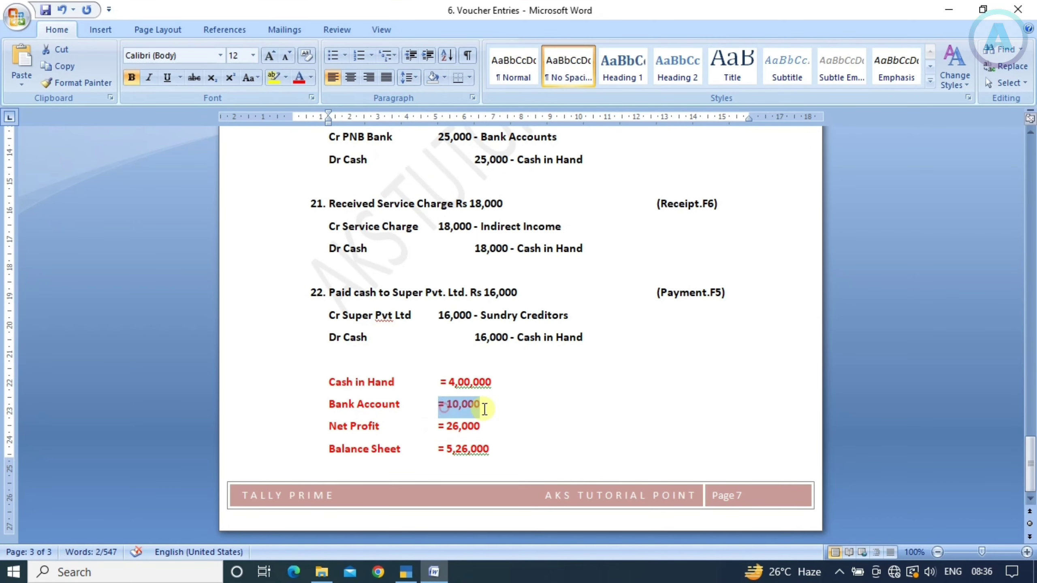
click(453, 382)
key(alt+Tab)
key(Up)
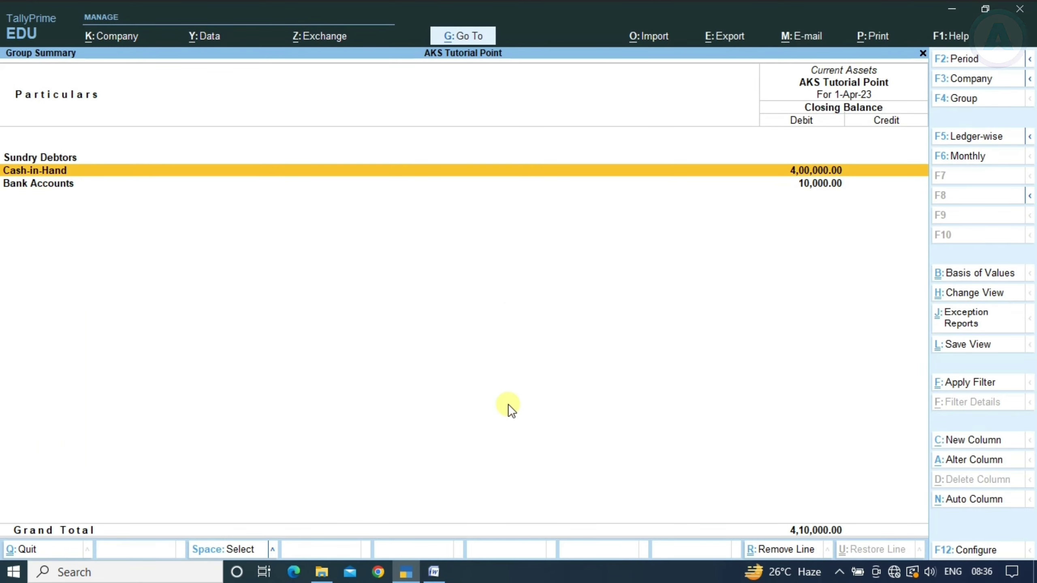
key(Escape)
key(Escape)
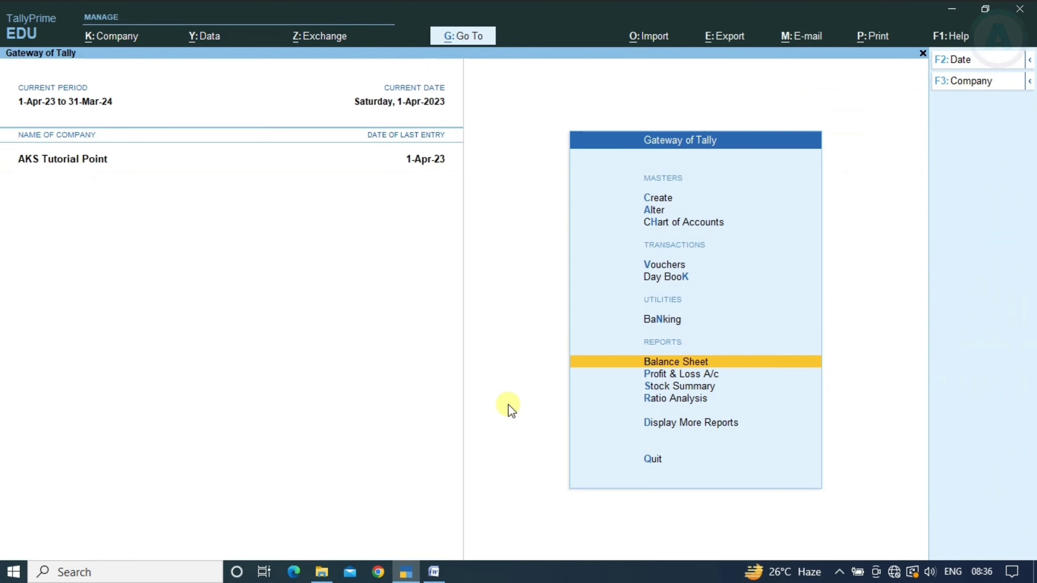